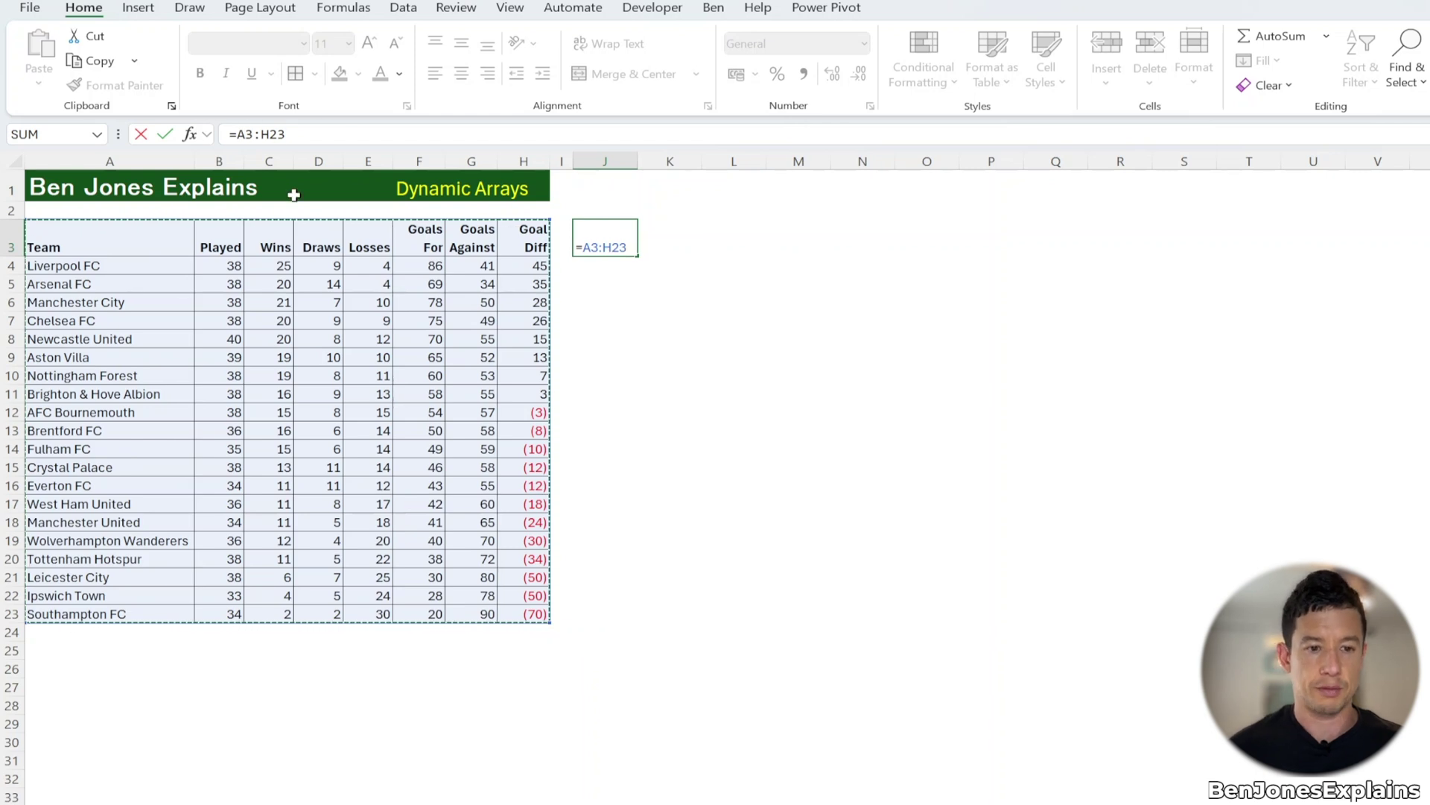
Commit the array formula =A3:H23 in J3 and check the formula behind cells in its spill range.
key(Return)
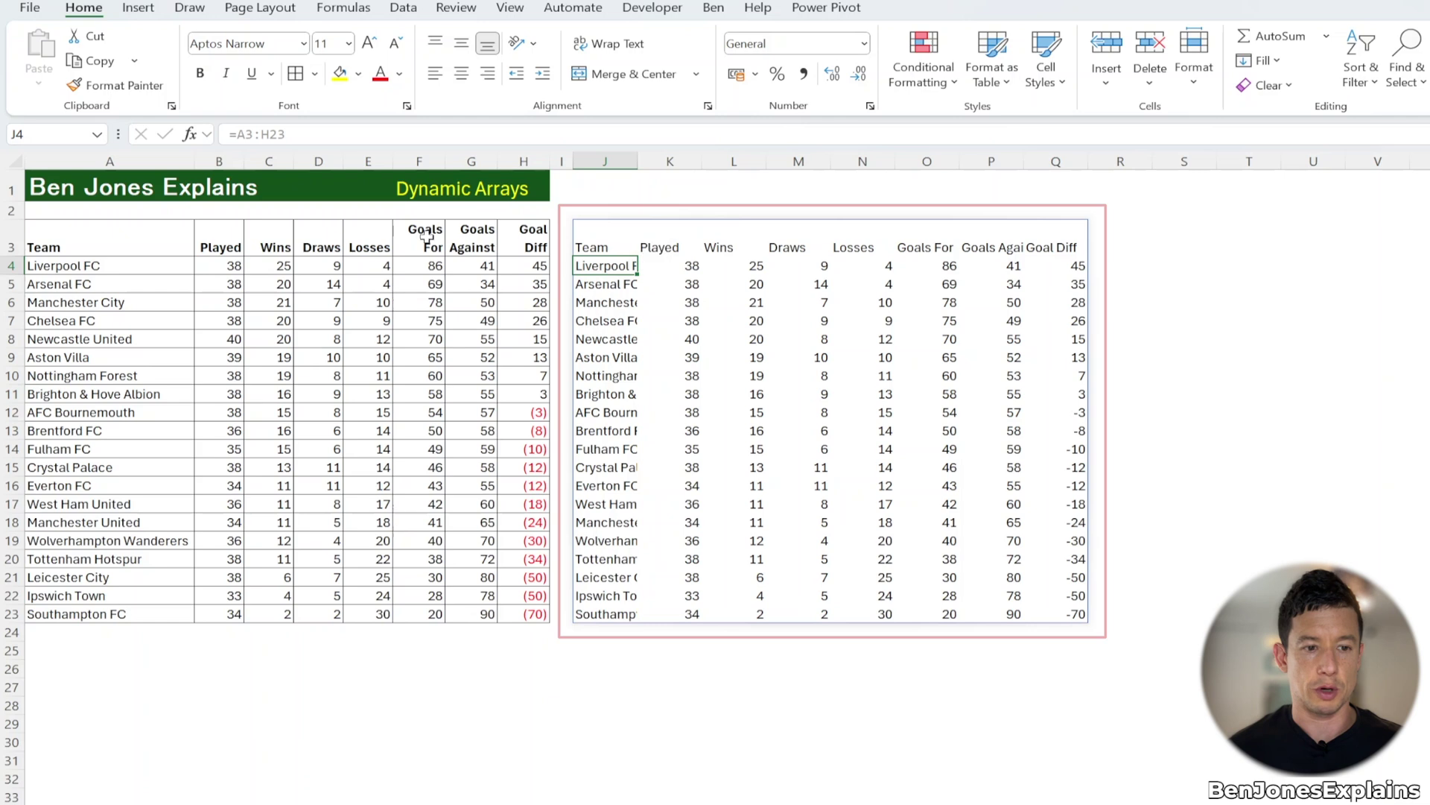
click(611, 244)
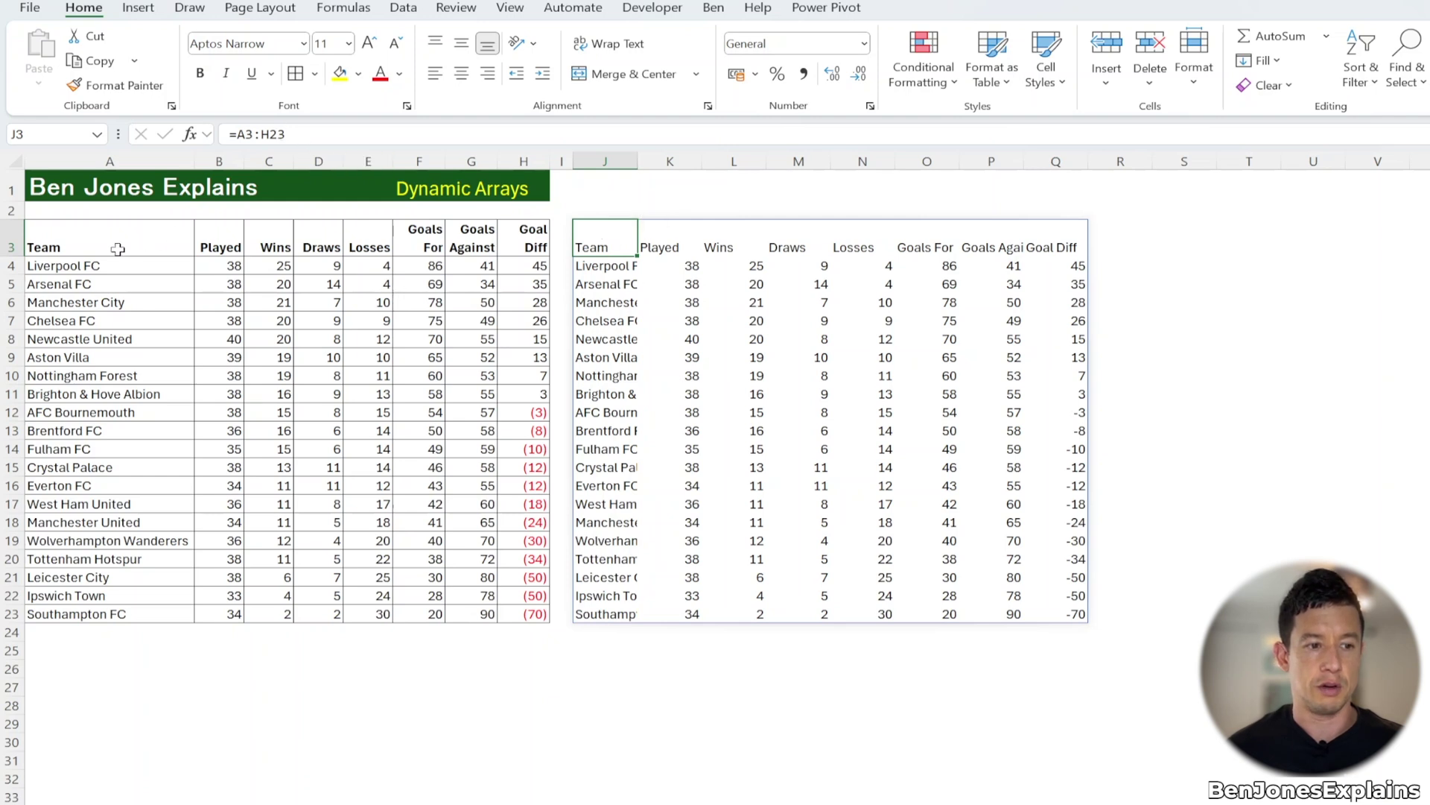
click(913, 377)
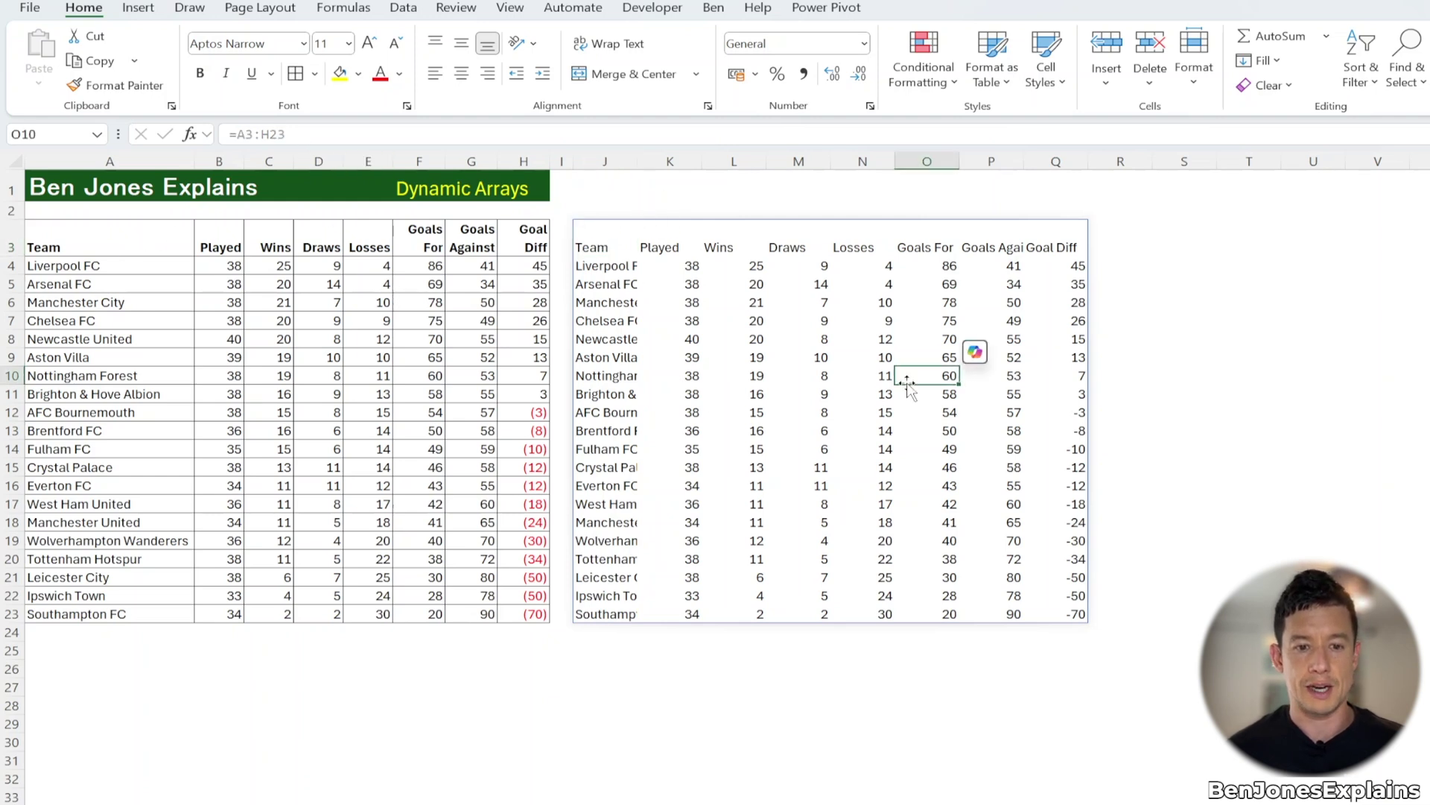
key(Left)
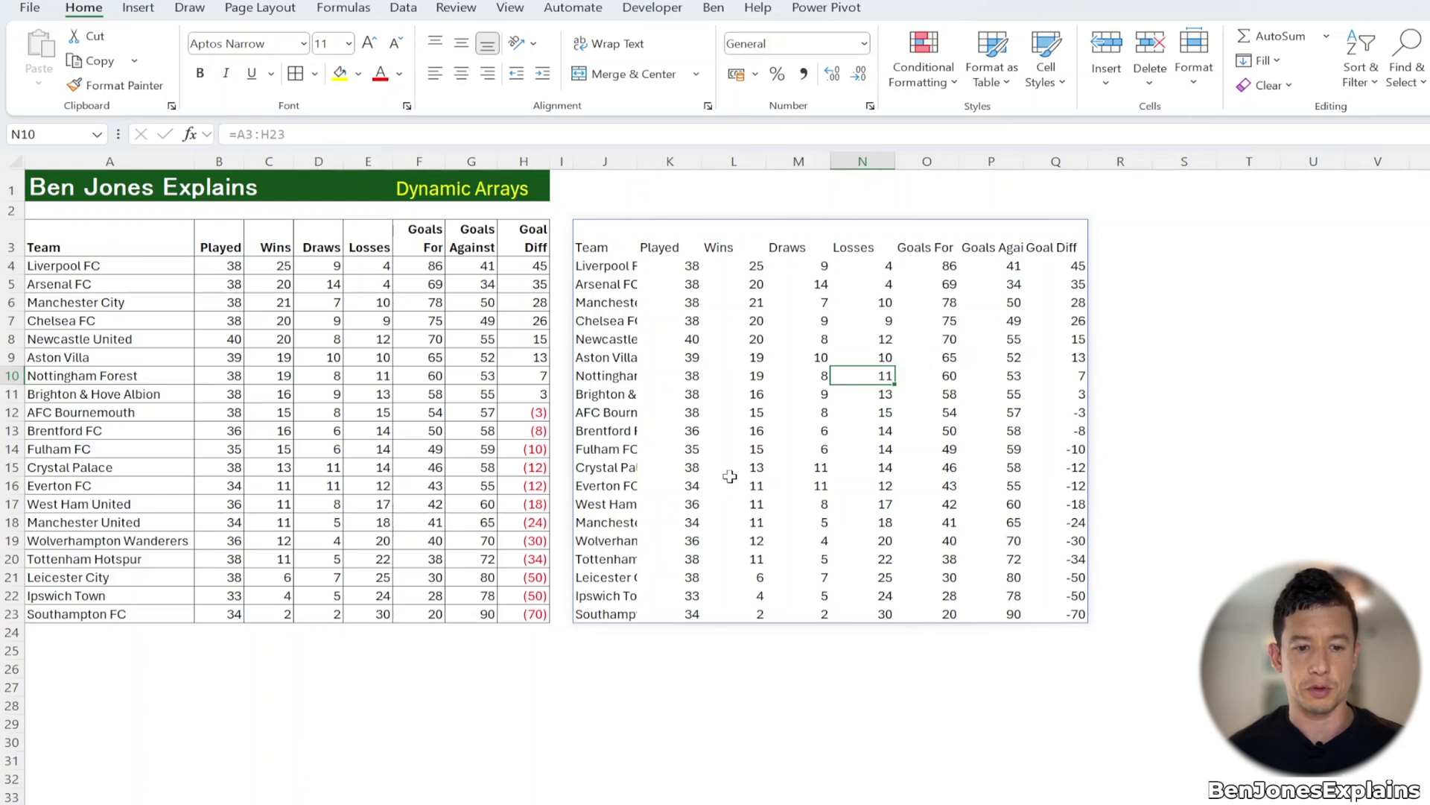
Try to delete the spilled Wins value in L8.
click(718, 339)
key(Delete)
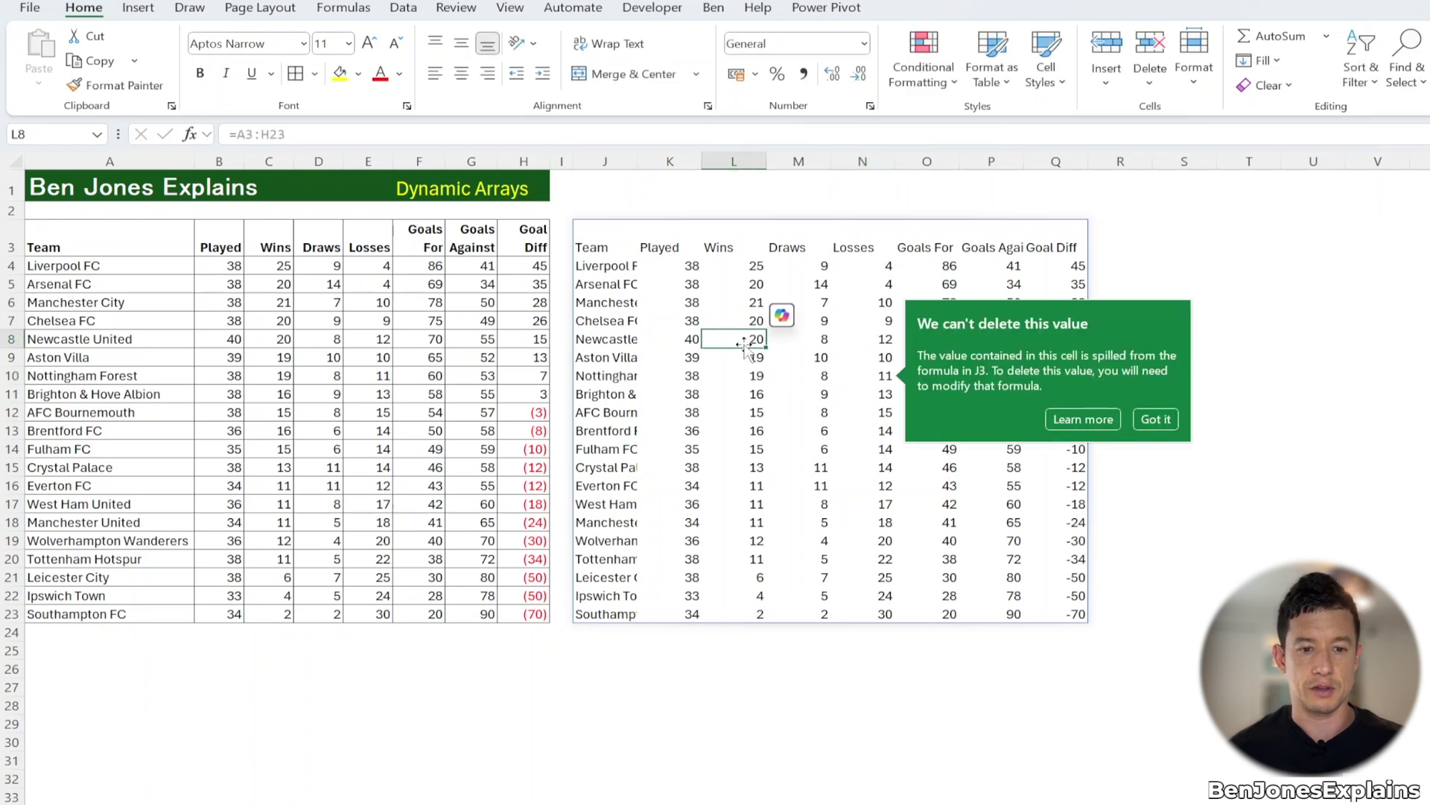
click(1153, 419)
Block the spill range by entering "type" in J6, check J3, and clear J6 again.
click(611, 304)
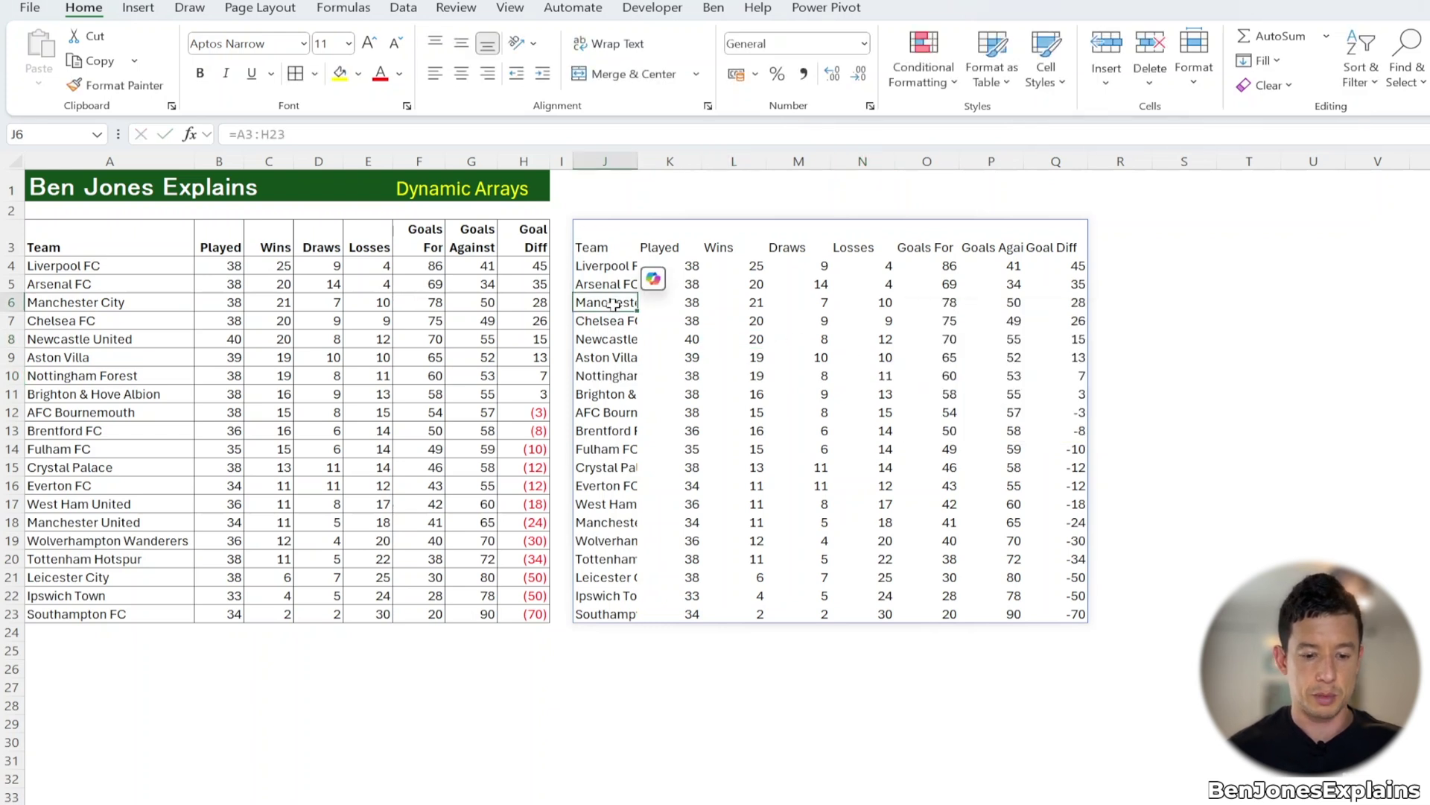
text(type)
key(Return)
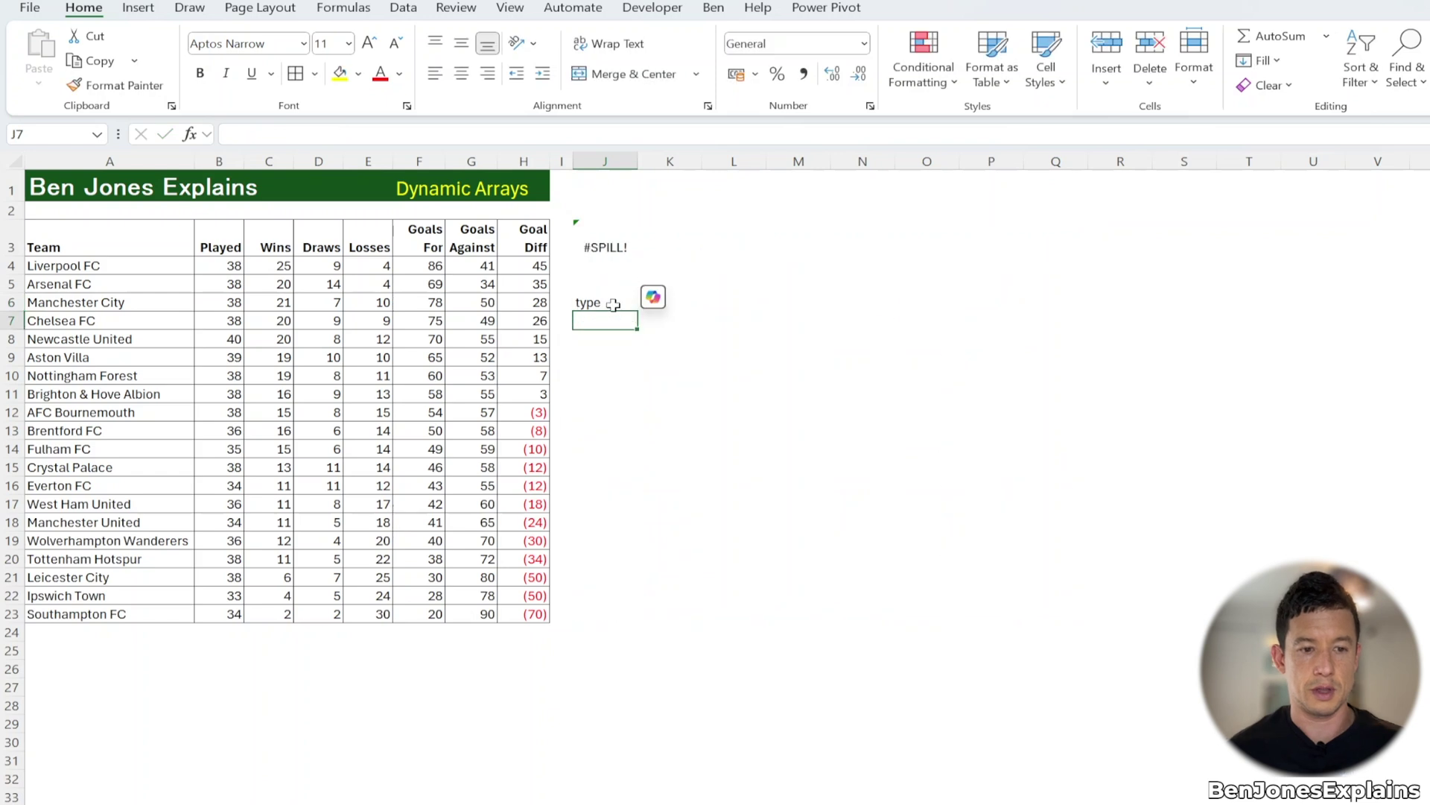
click(607, 248)
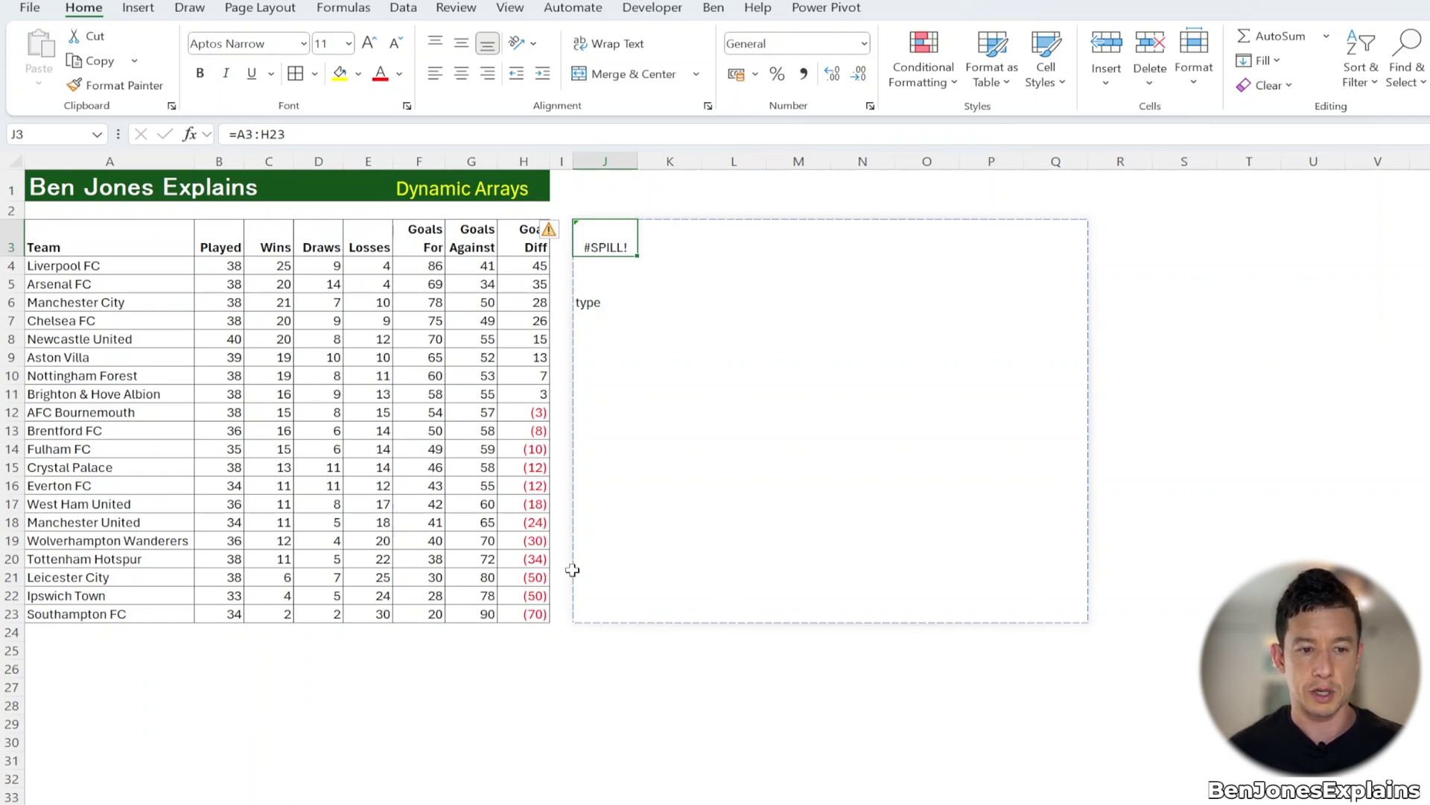
click(620, 301)
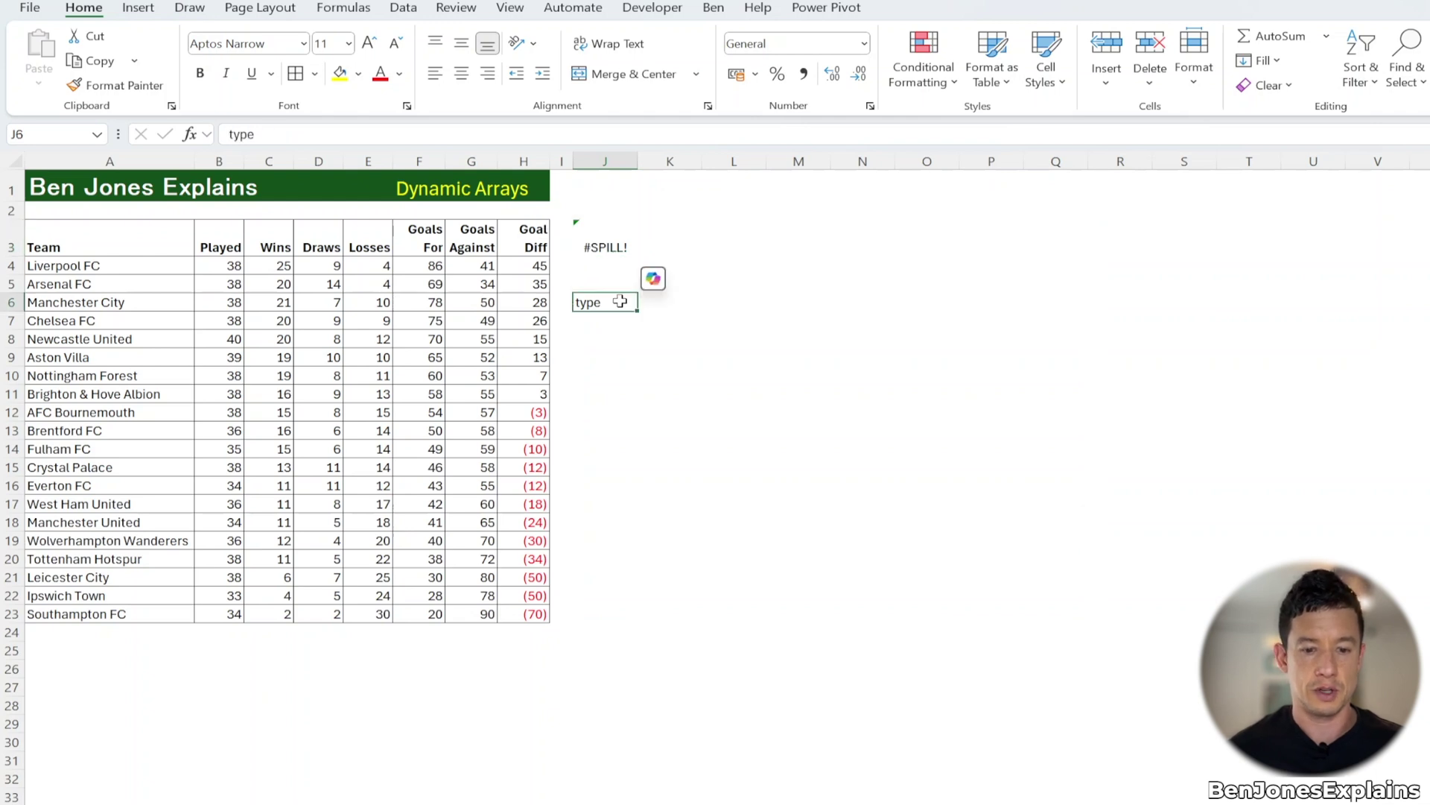
key(Delete)
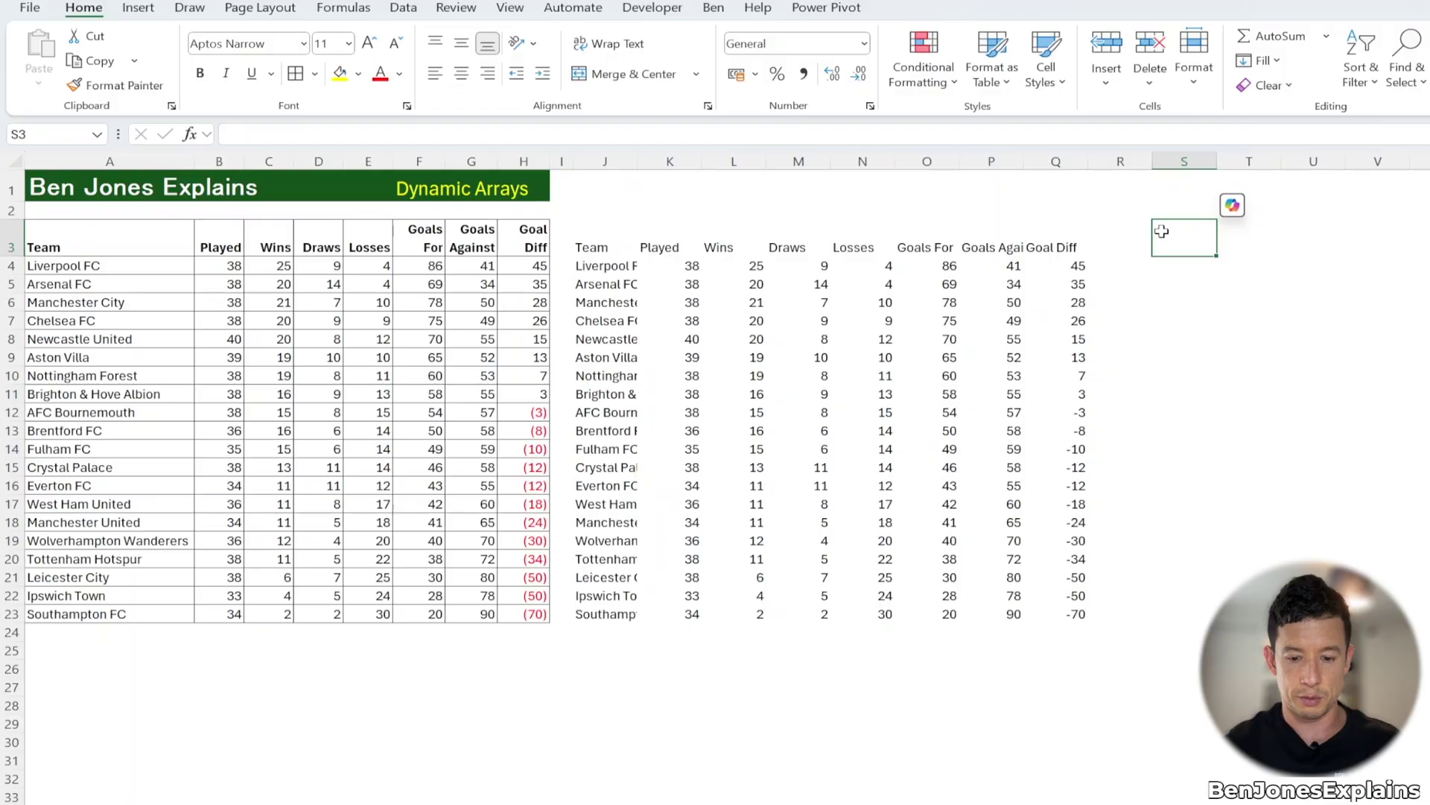
Enter the single-cell reference =A3 in S3.
text(=)
click(152, 246)
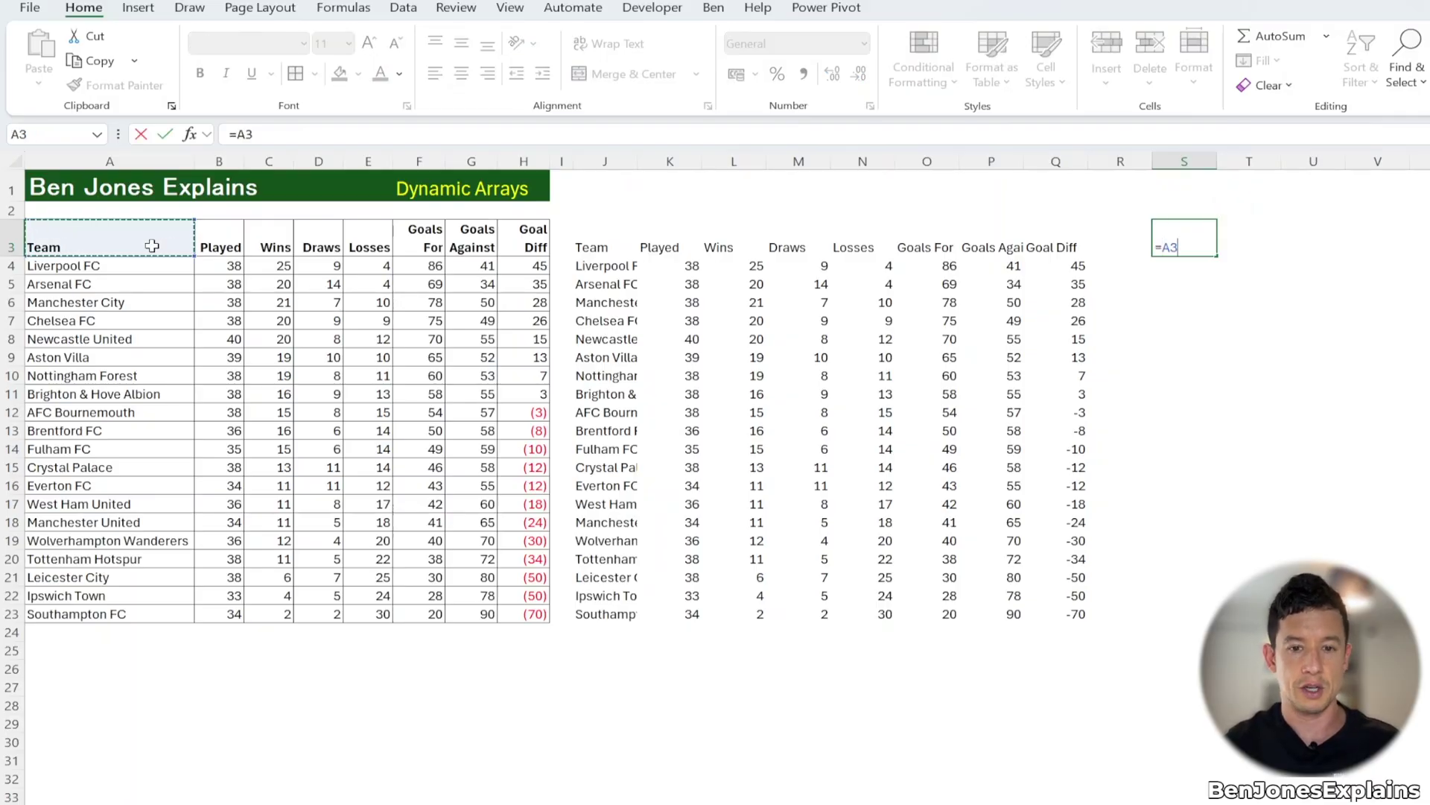
key(ctrl+Return)
Copy the formula in S3 across the range S3:Z23 to reproduce the league table cell by cell.
key(ctrl+c)
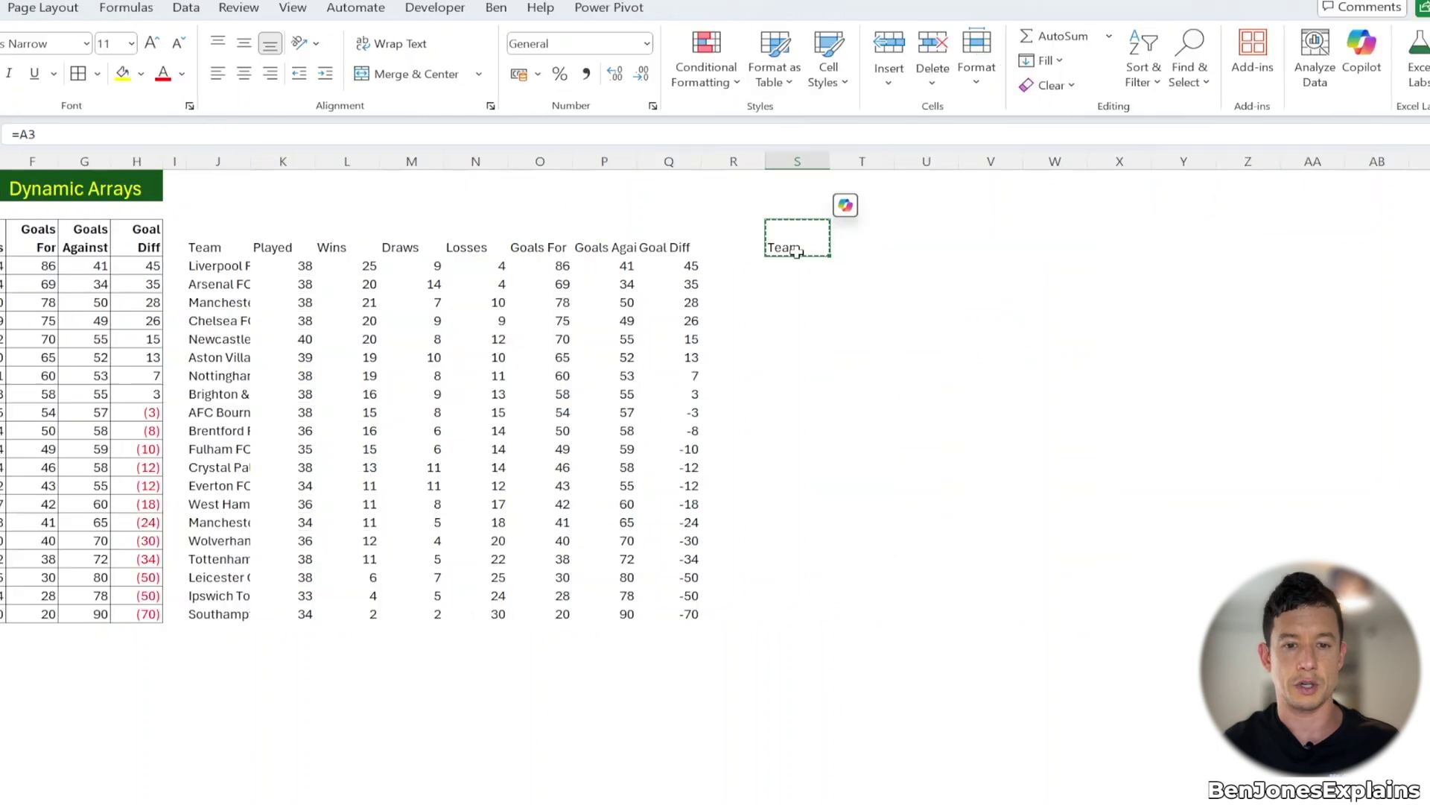
key(shift+Down)
key(shift+Down)
key(shift+Down)
key(shift+Down)
key(shift+Down)
key(shift+Down)
key(shift+Down)
key(shift+Down)
key(shift+Down)
key(shift+Down)
key(shift+Down)
key(shift+Down)
key(shift+Down)
key(shift+Down)
key(shift+Down)
key(shift+Down)
key(shift+Down)
key(shift+Down)
key(shift+Down)
key(shift+Down)
key(shift+Up)
key(shift+Right)
key(shift+Right)
key(shift+Right)
key(shift+Right)
key(shift+Right)
key(shift+Right)
key(shift+Right)
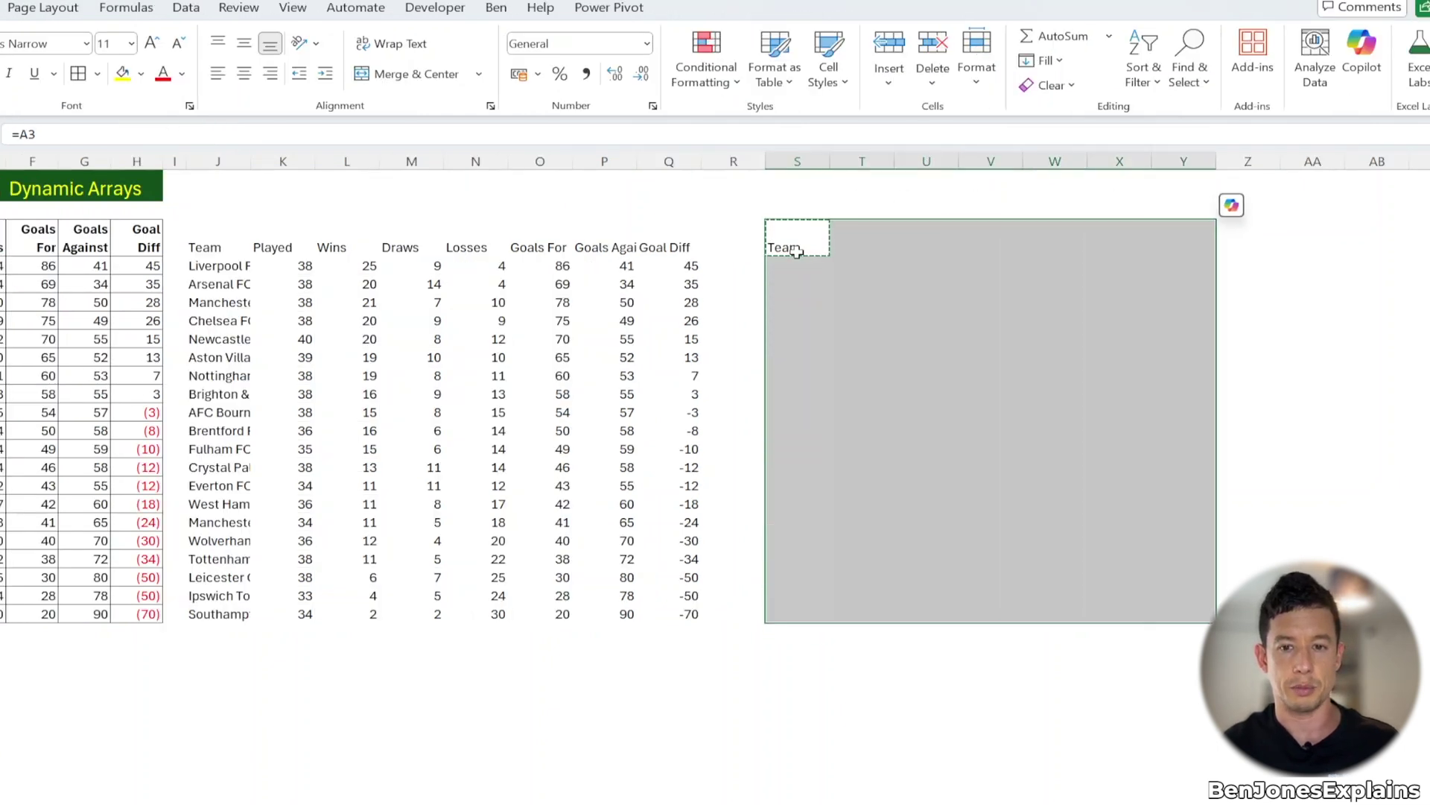
key(ctrl+v)
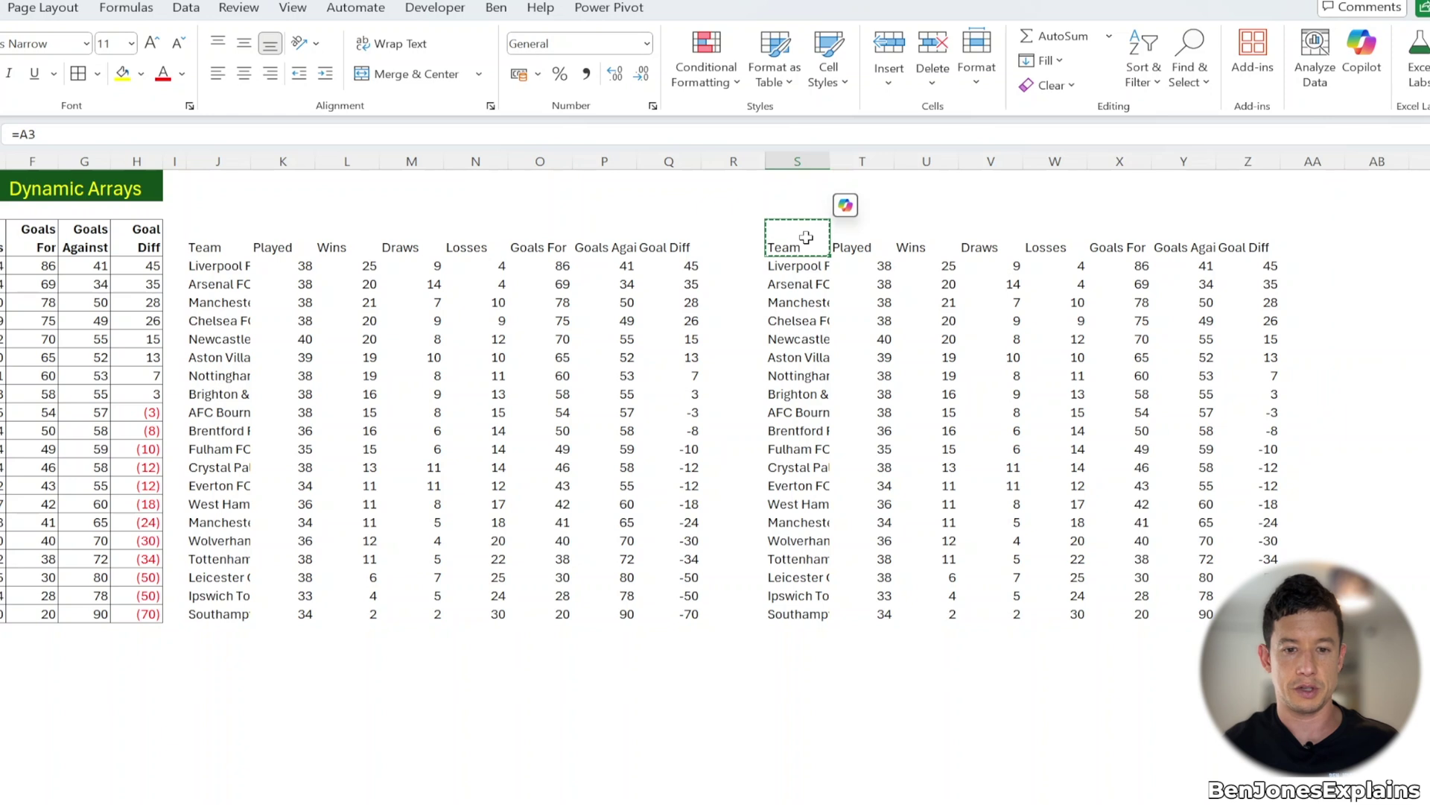
Review the full extent of the copied table in S3:Z23.
key(ctrl+shift+Down)
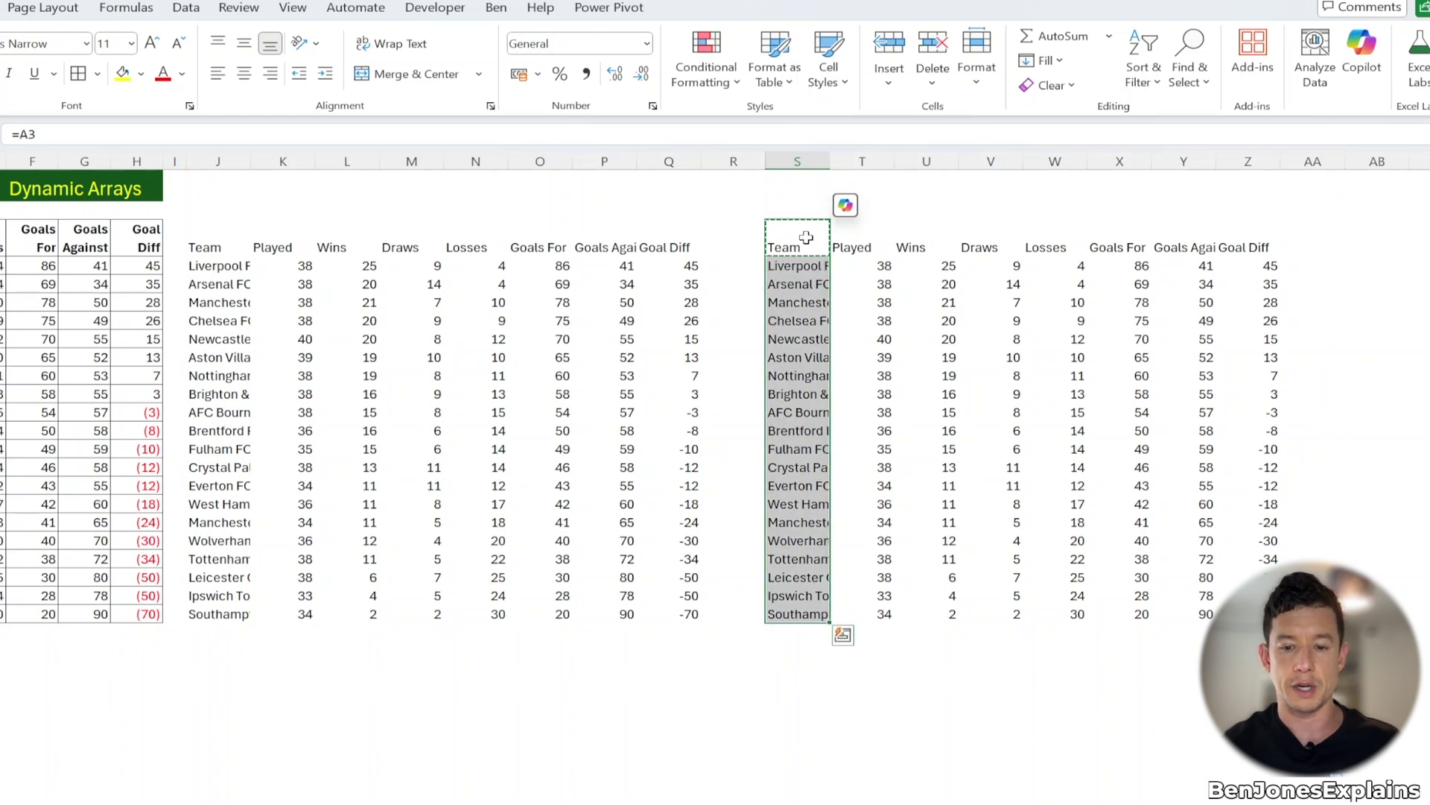
key(ctrl+shift+Right)
click(806, 237)
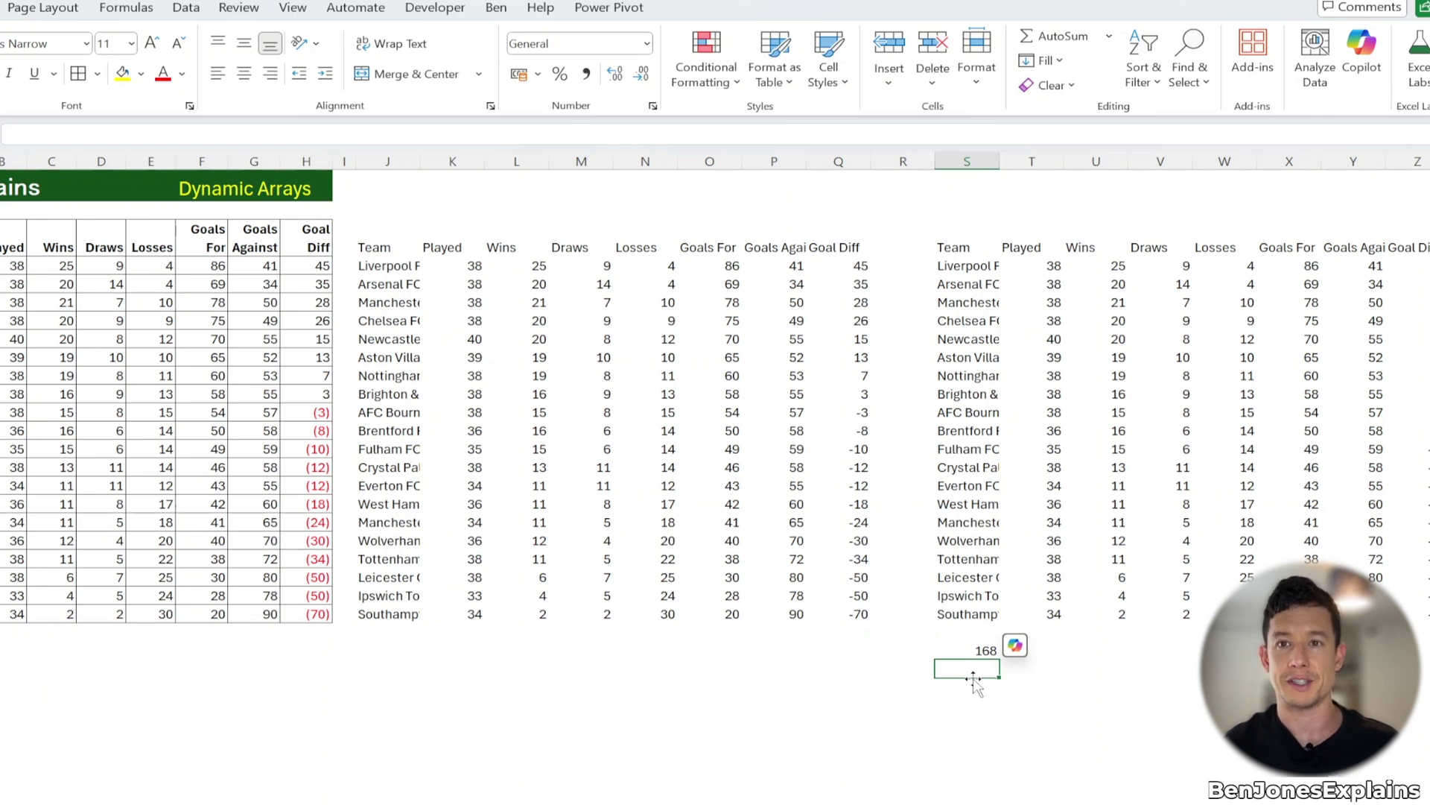
click(928, 654)
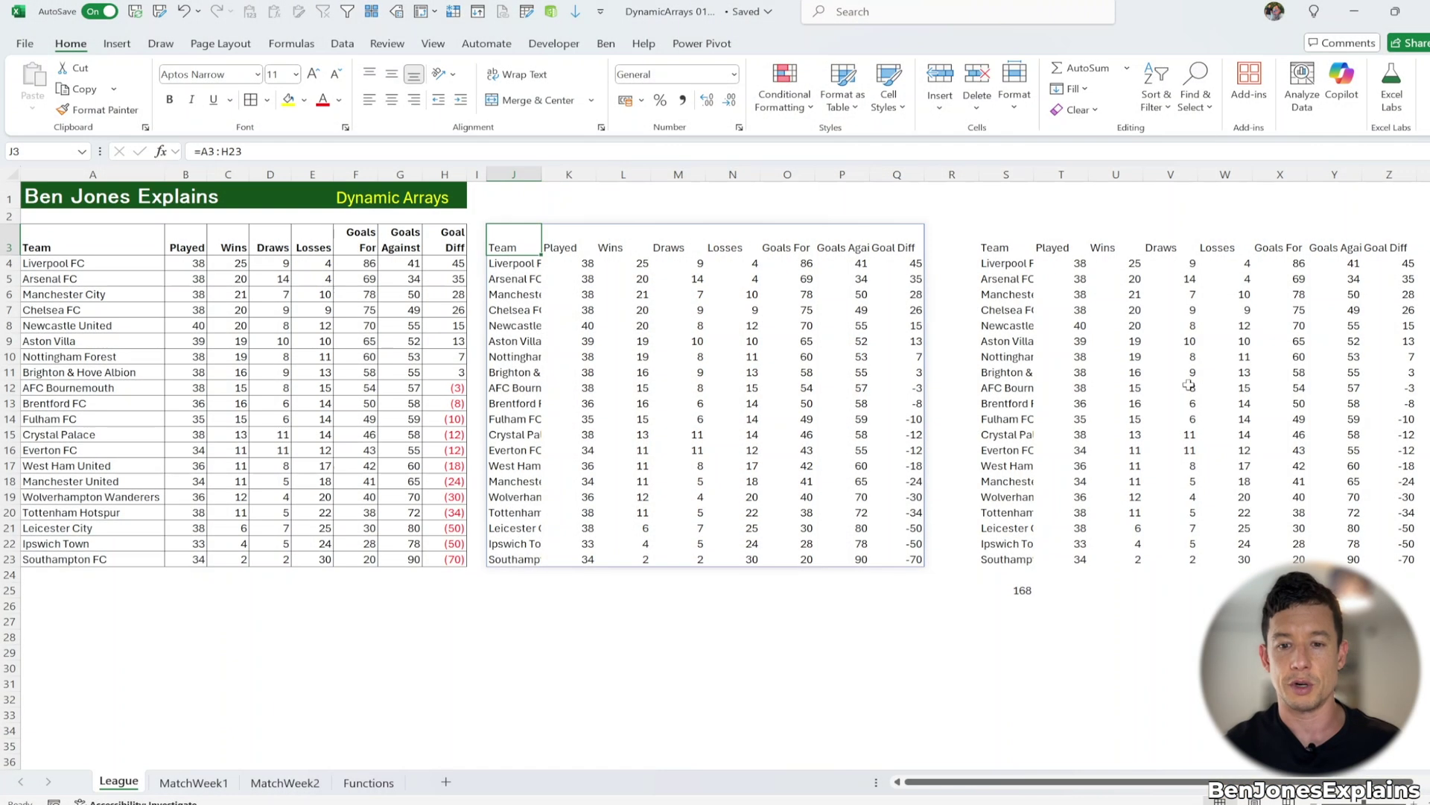
Overwrite the AFC Bournemouth Draws formula in V12 of the copied table with the value 20.
click(1241, 388)
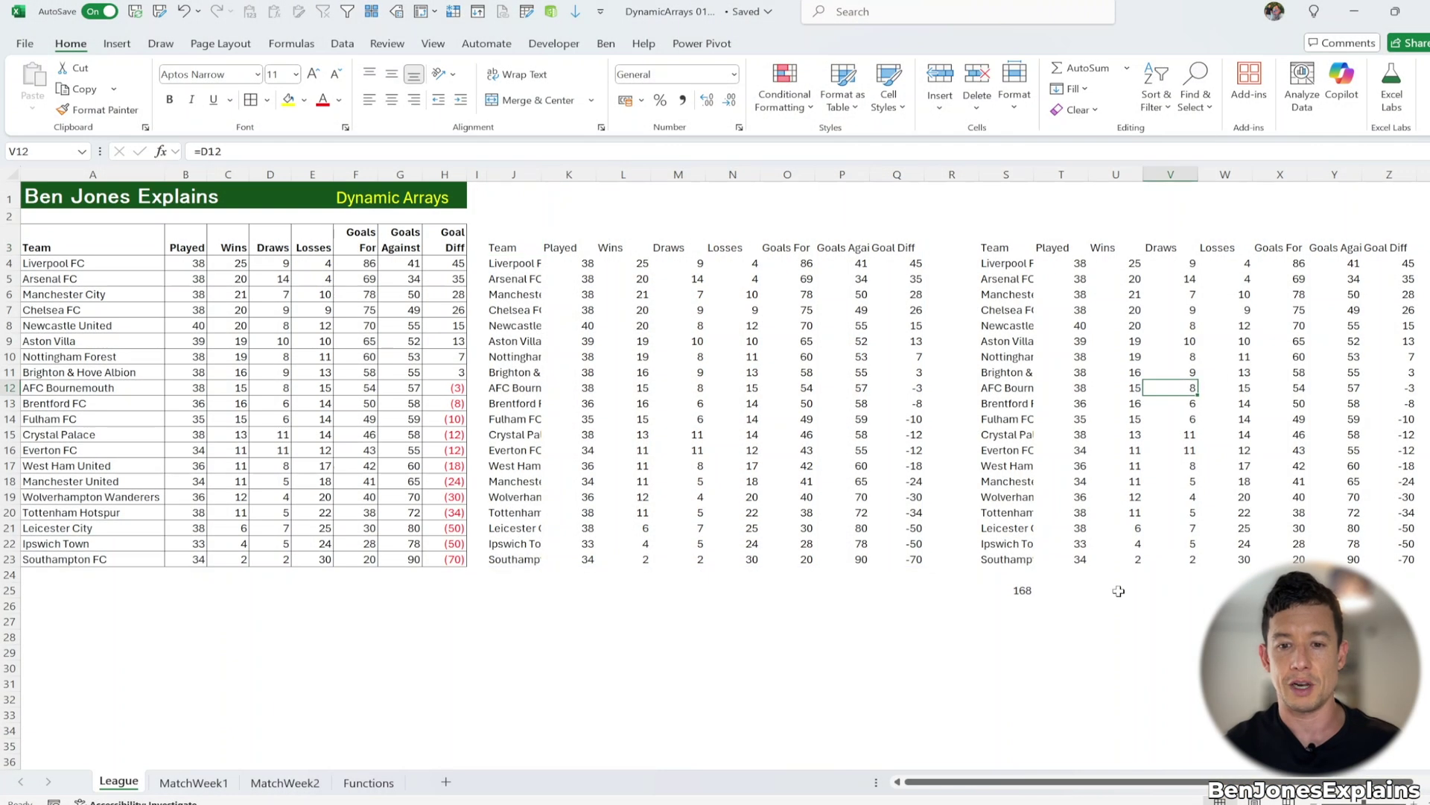
key(Left)
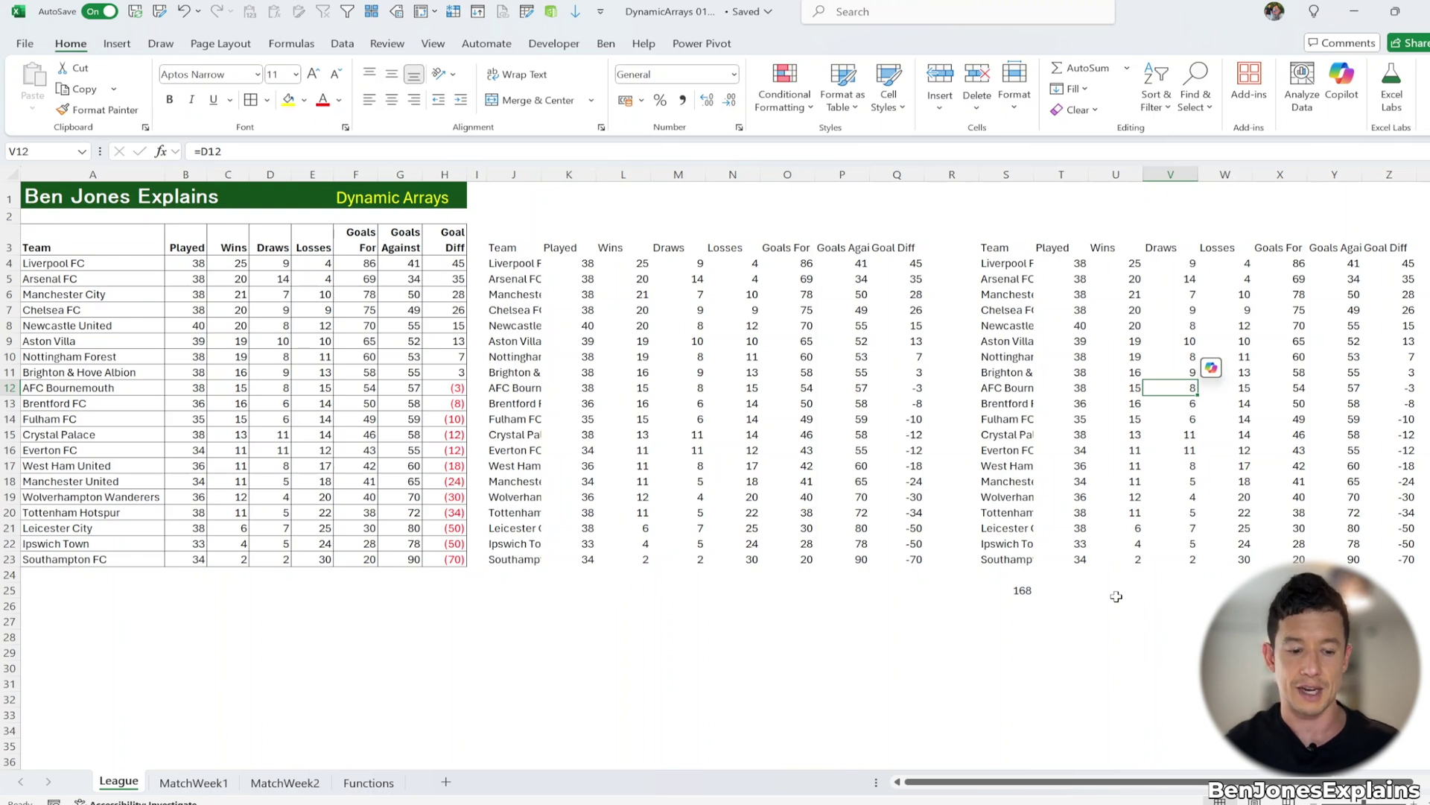
text(20)
key(Return)
key(Up)
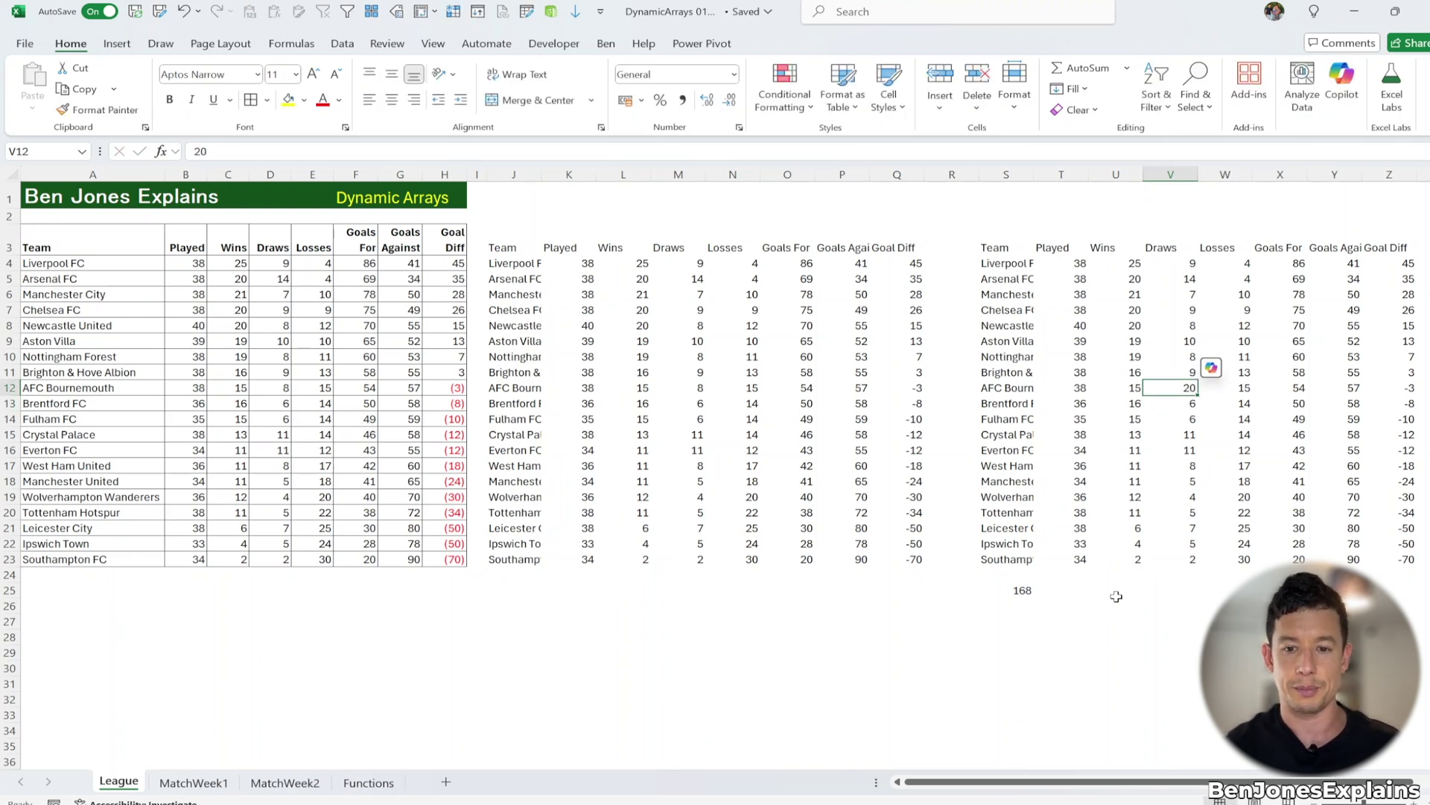
Examine the individual cell references in the Team and Played columns of the copied table, starting from S3.
click(969, 263)
key(Up)
key(Right)
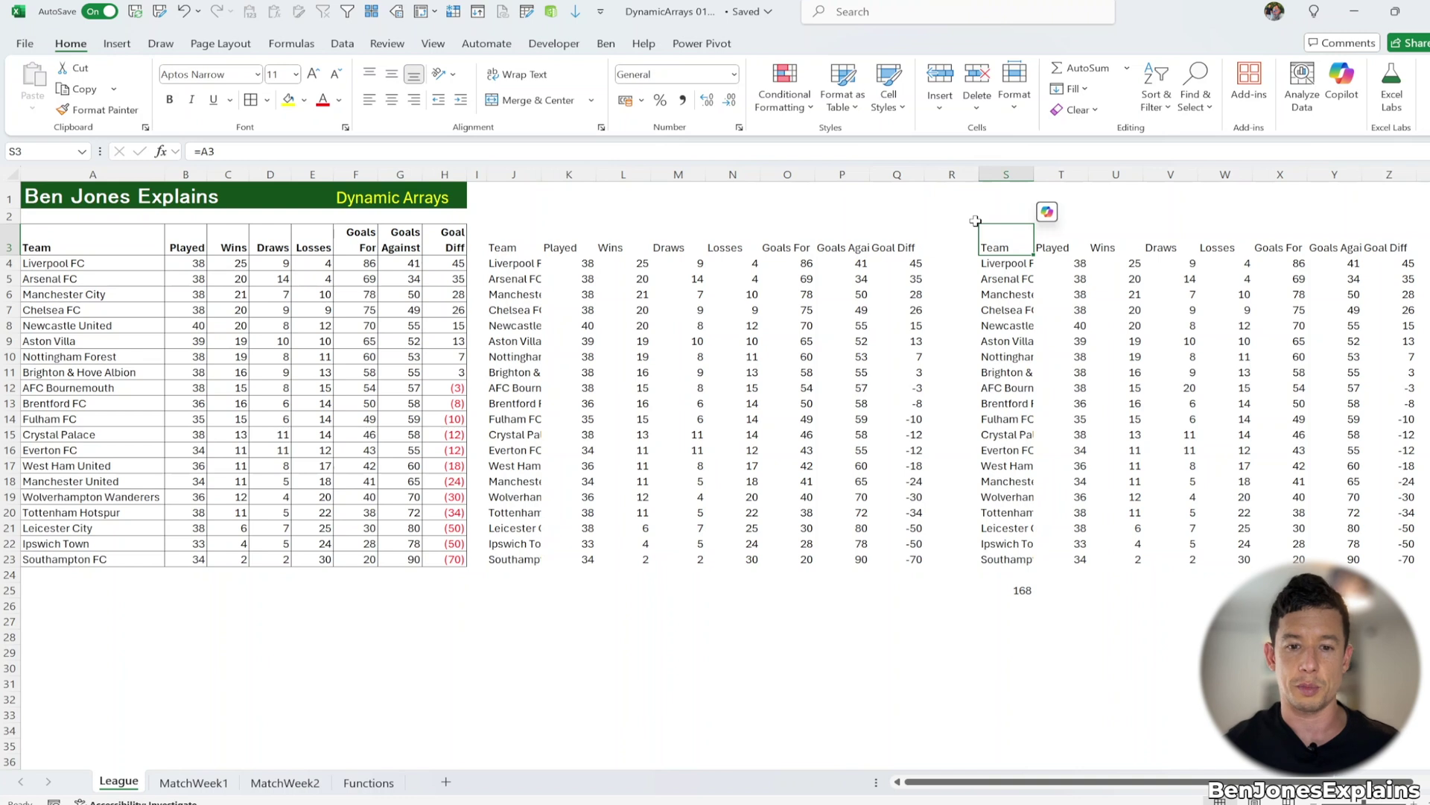
key(Down)
key(Up)
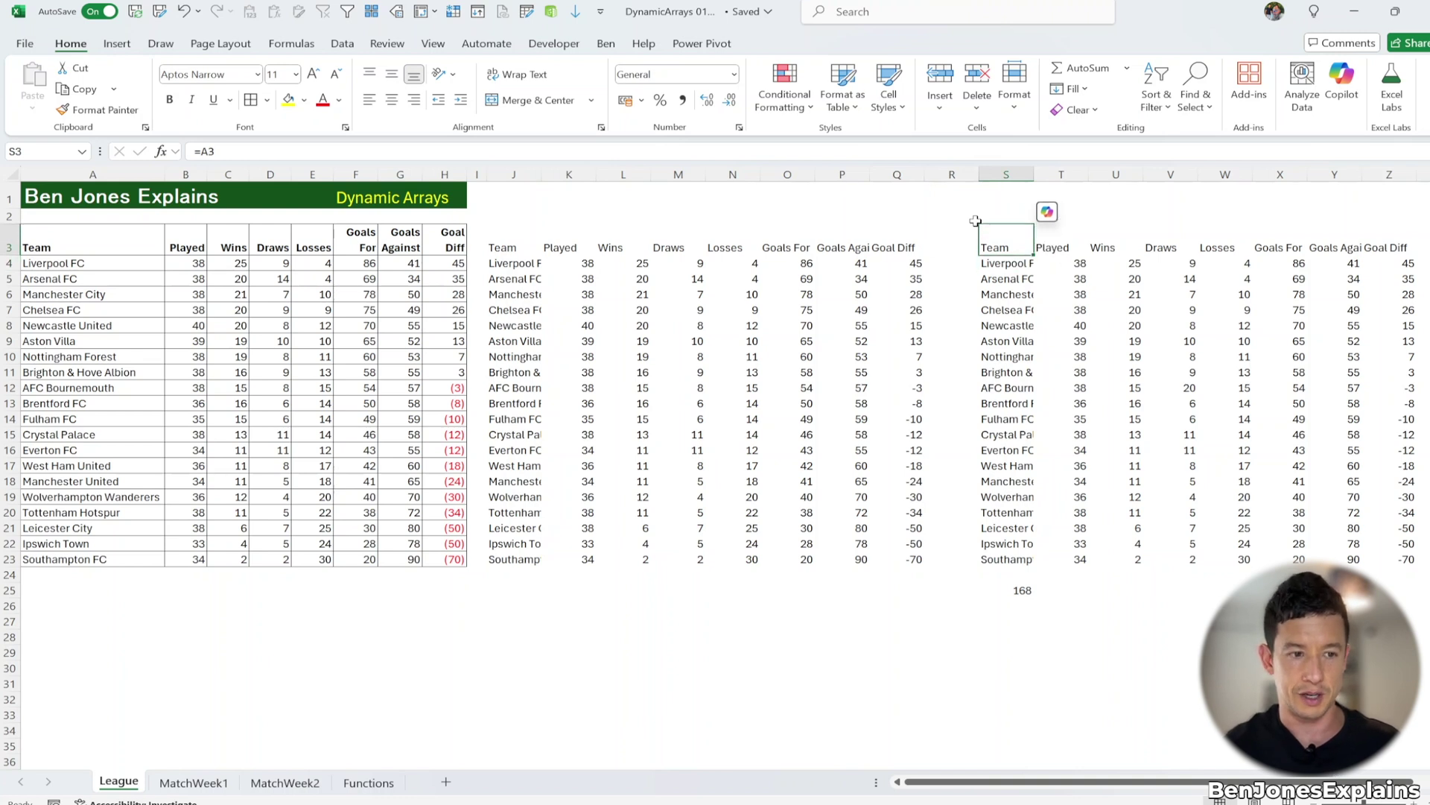
key(Right)
key(Down)
key(Down)
key(Up)
key(Up)
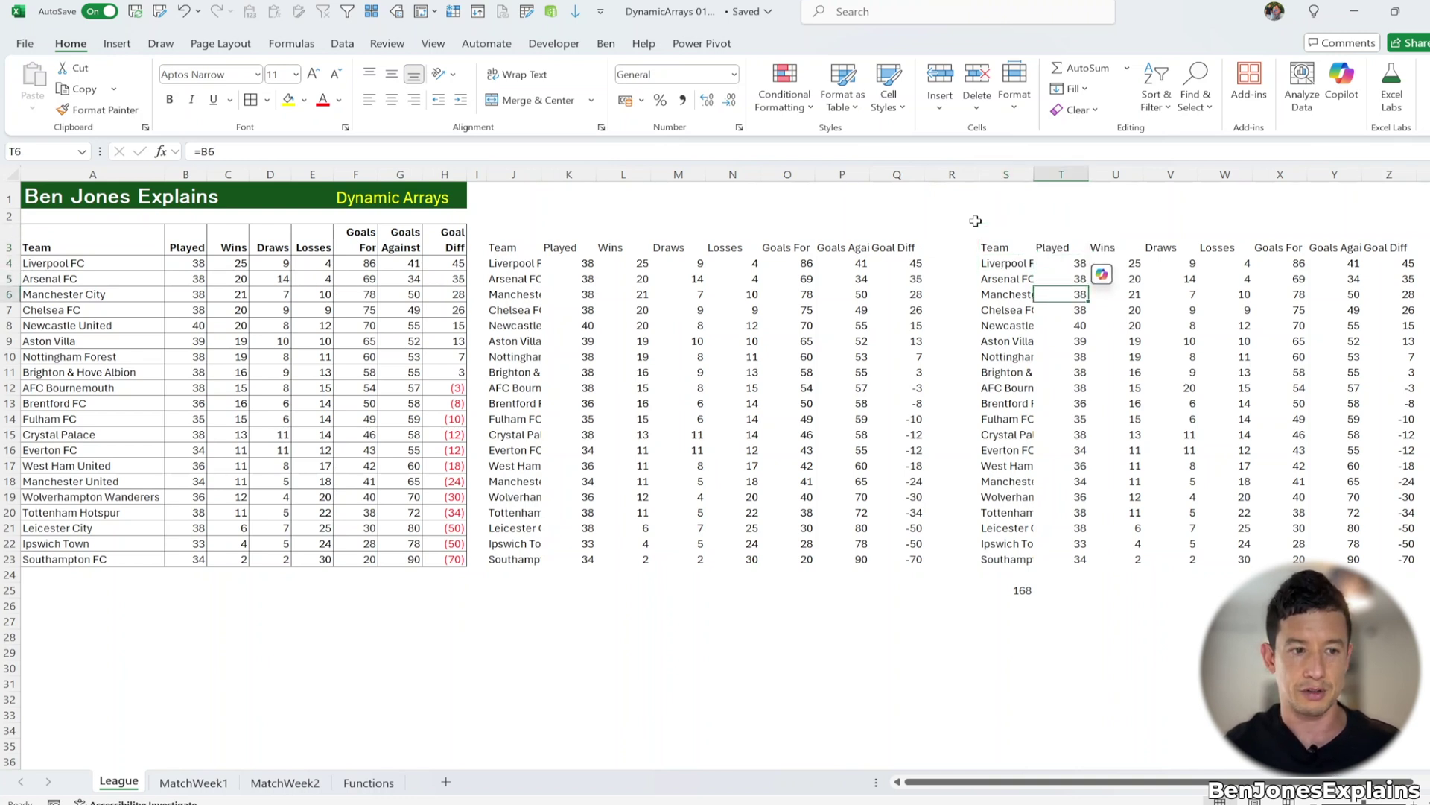
key(Left)
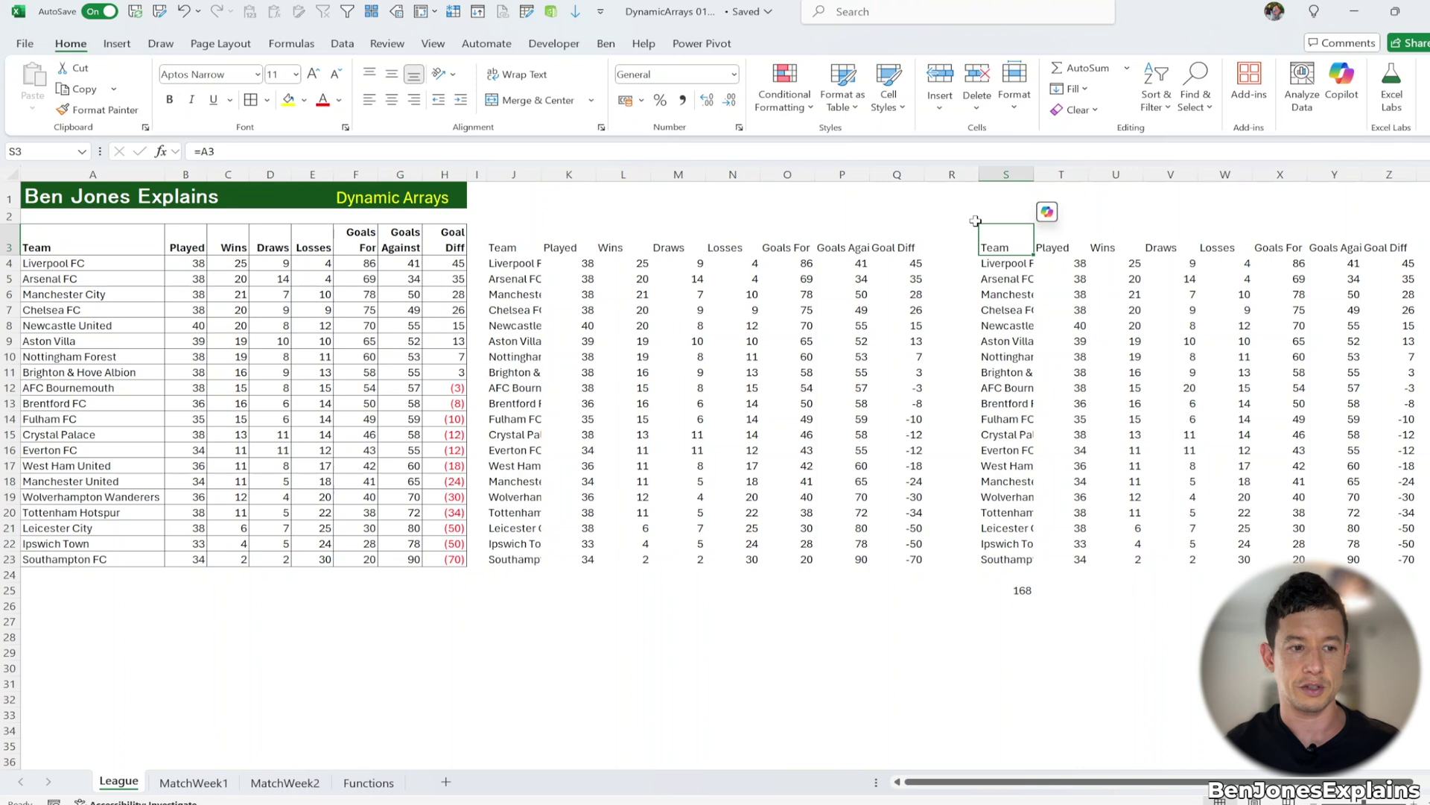
Compare the hard-coded entry in V12 with the array formula in J3.
click(1183, 389)
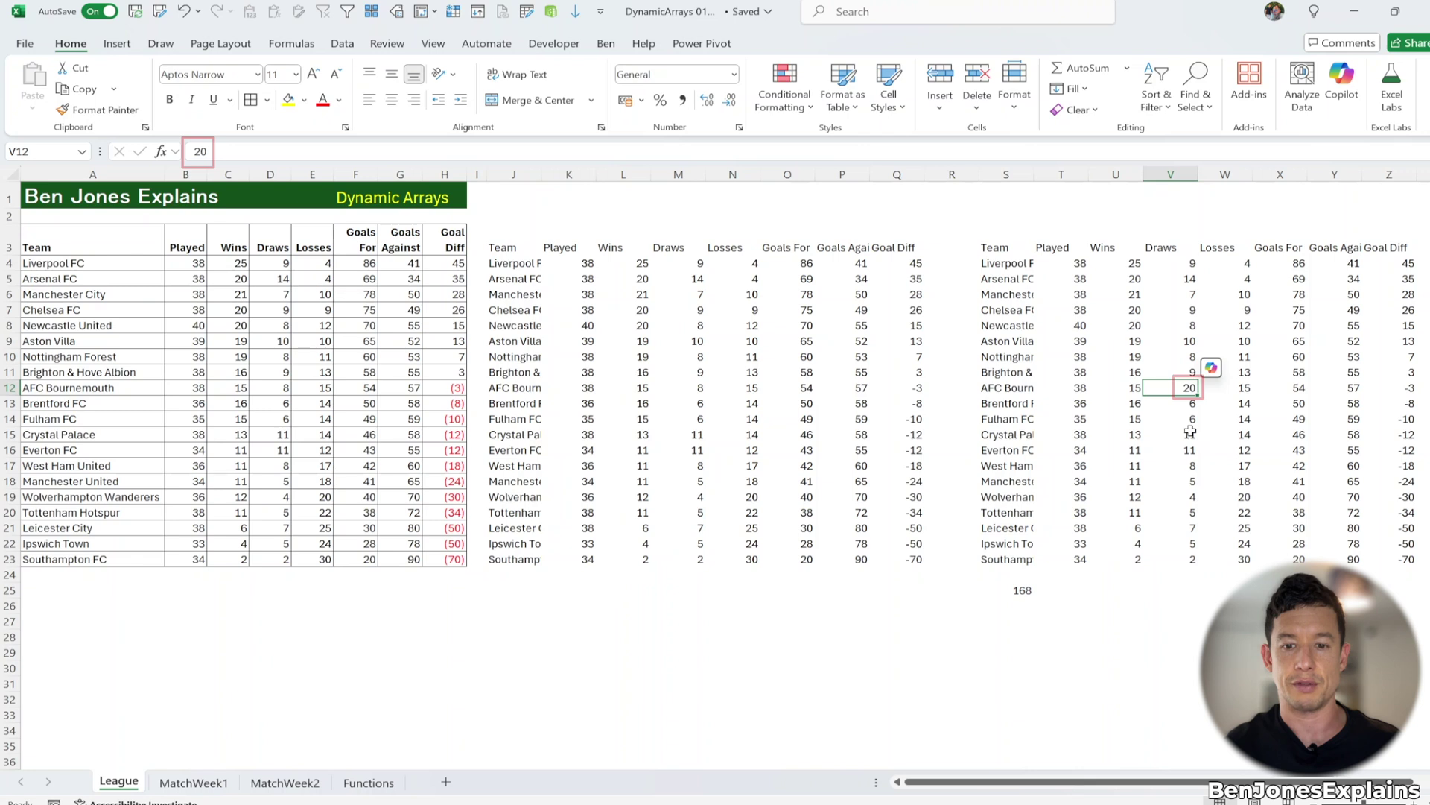
click(508, 248)
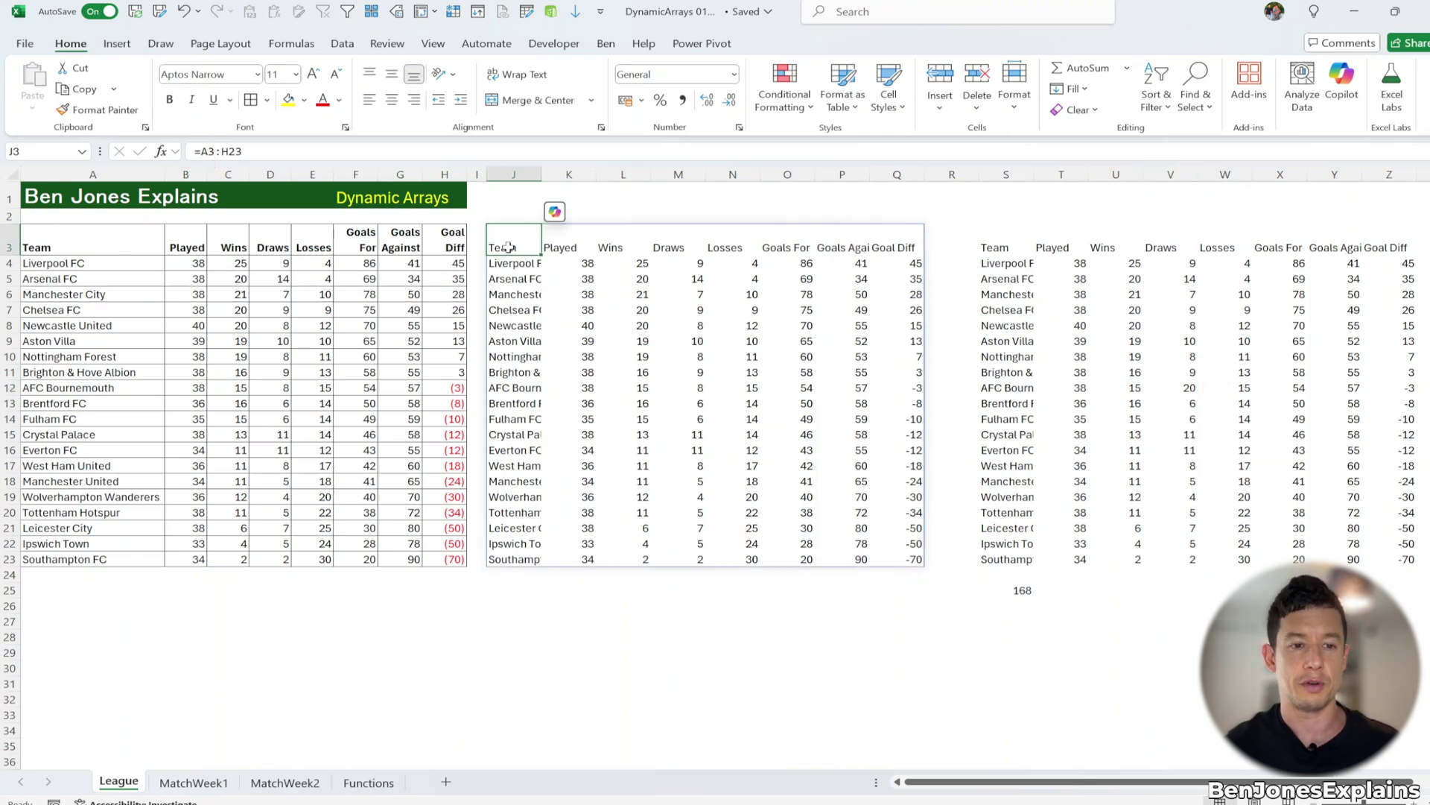
drag(195, 149, 243, 151)
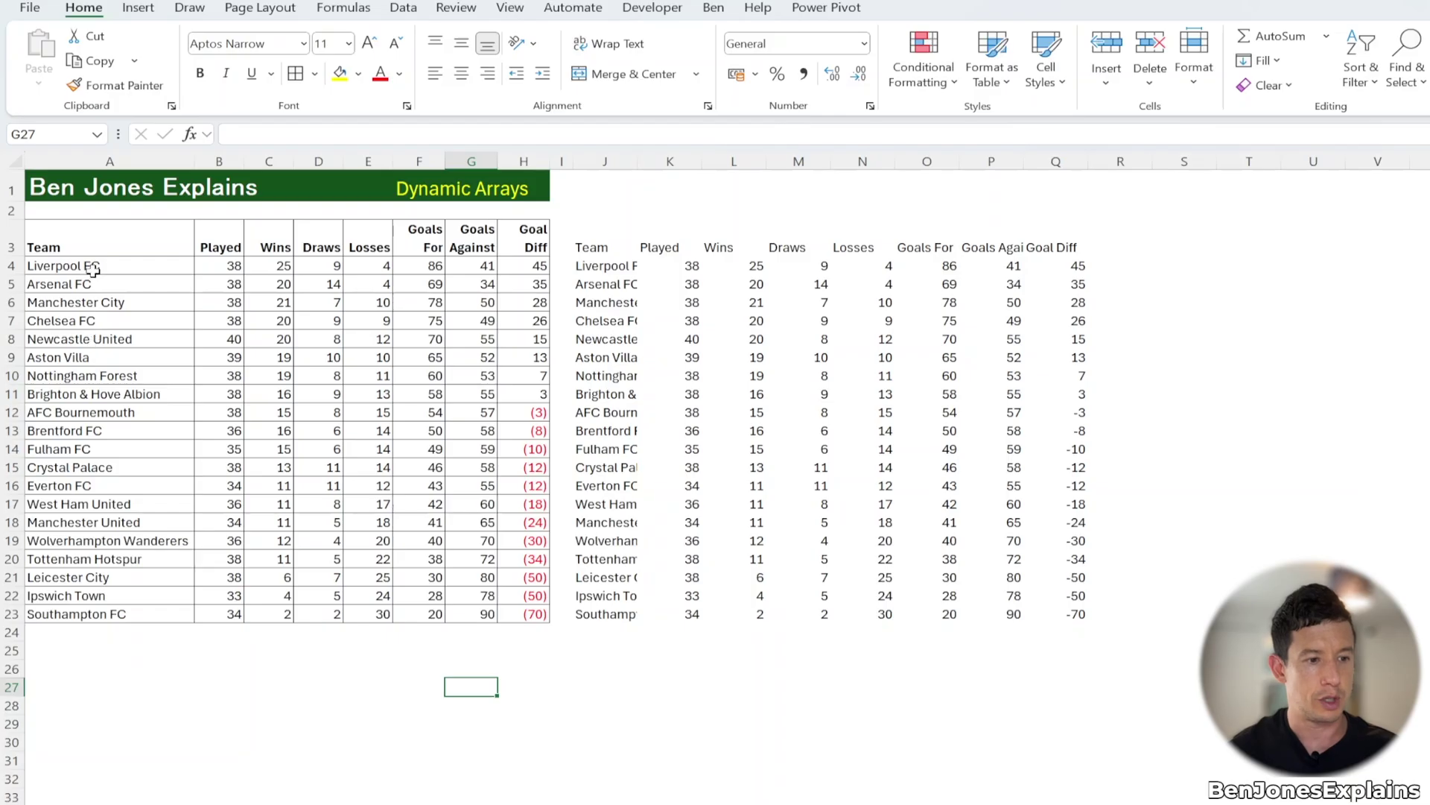
Change the team name in A5 of the source table to "Ben FC".
click(88, 283)
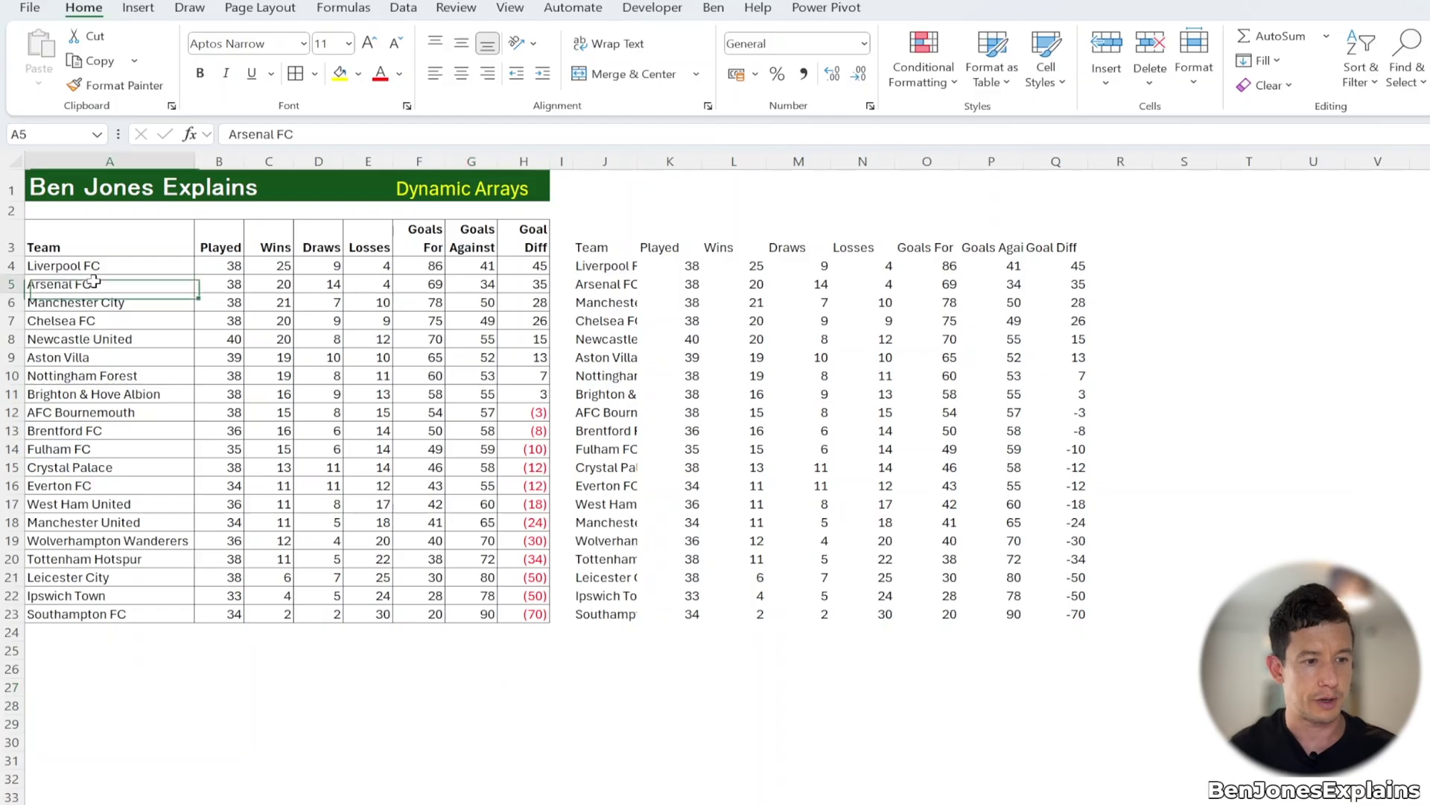
text(Ben)
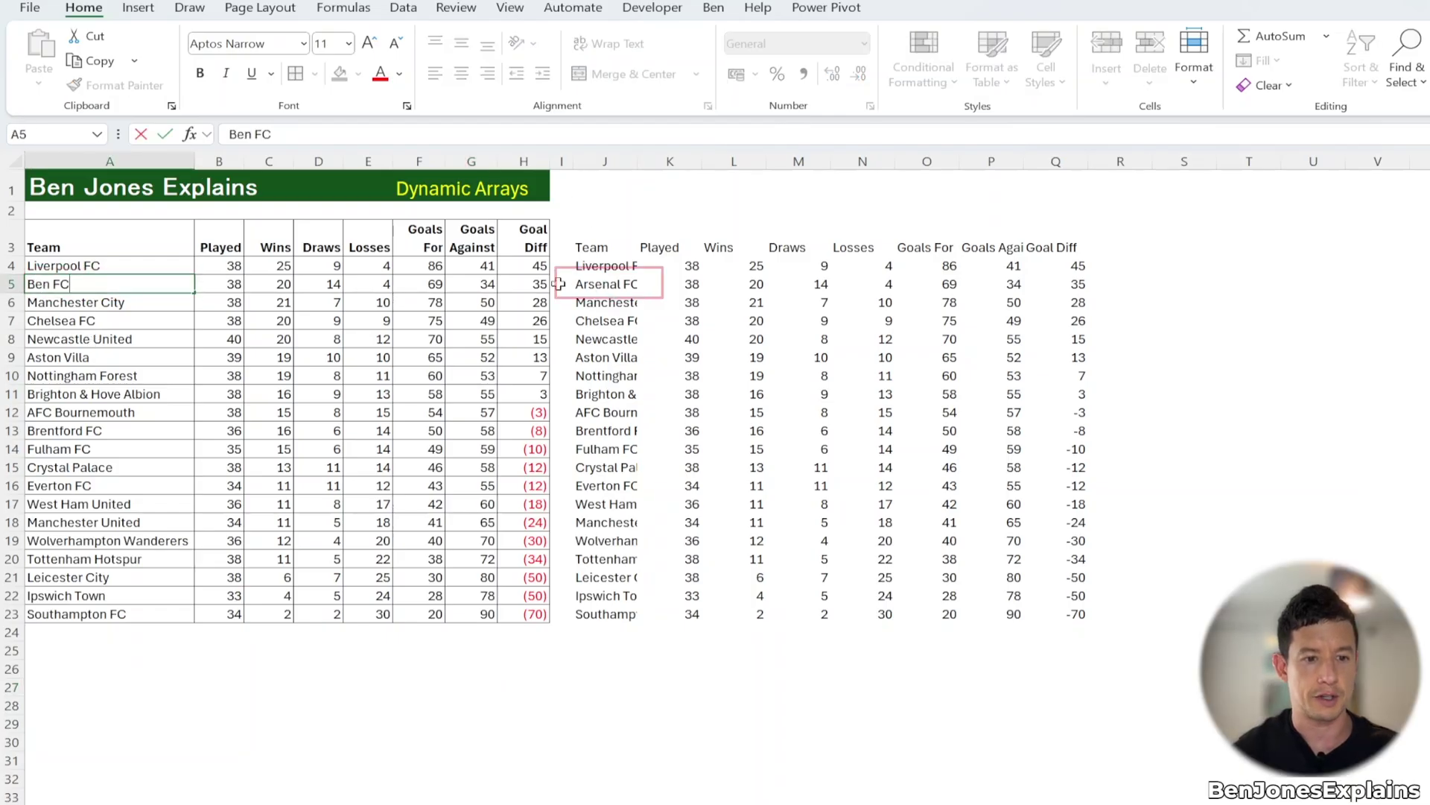
key(Return)
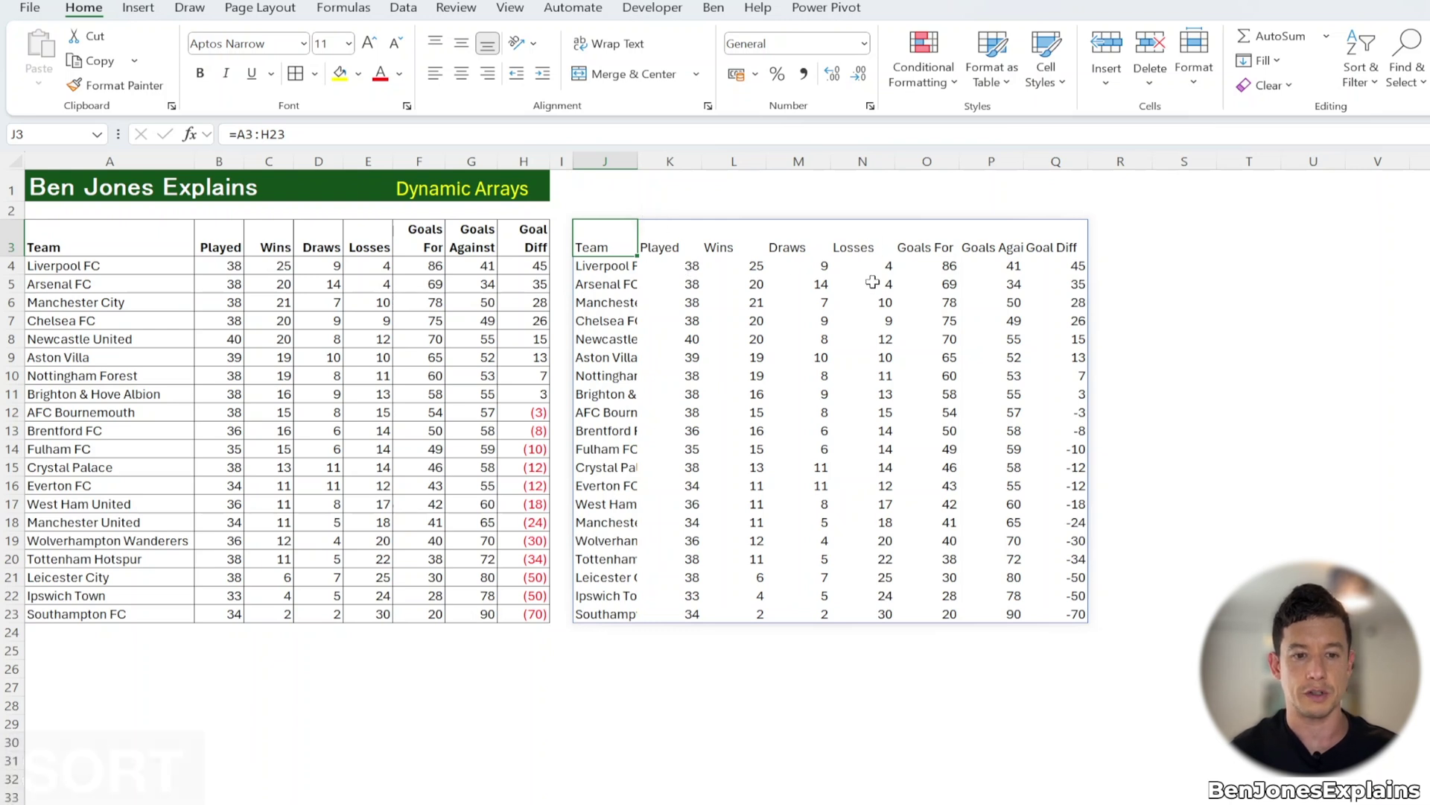
Wrap the A3:H23 reference in the J3 formula in a SORT function, ready for its sort index.
key(F2)
key(Home)
key(Right)
text(SORT()
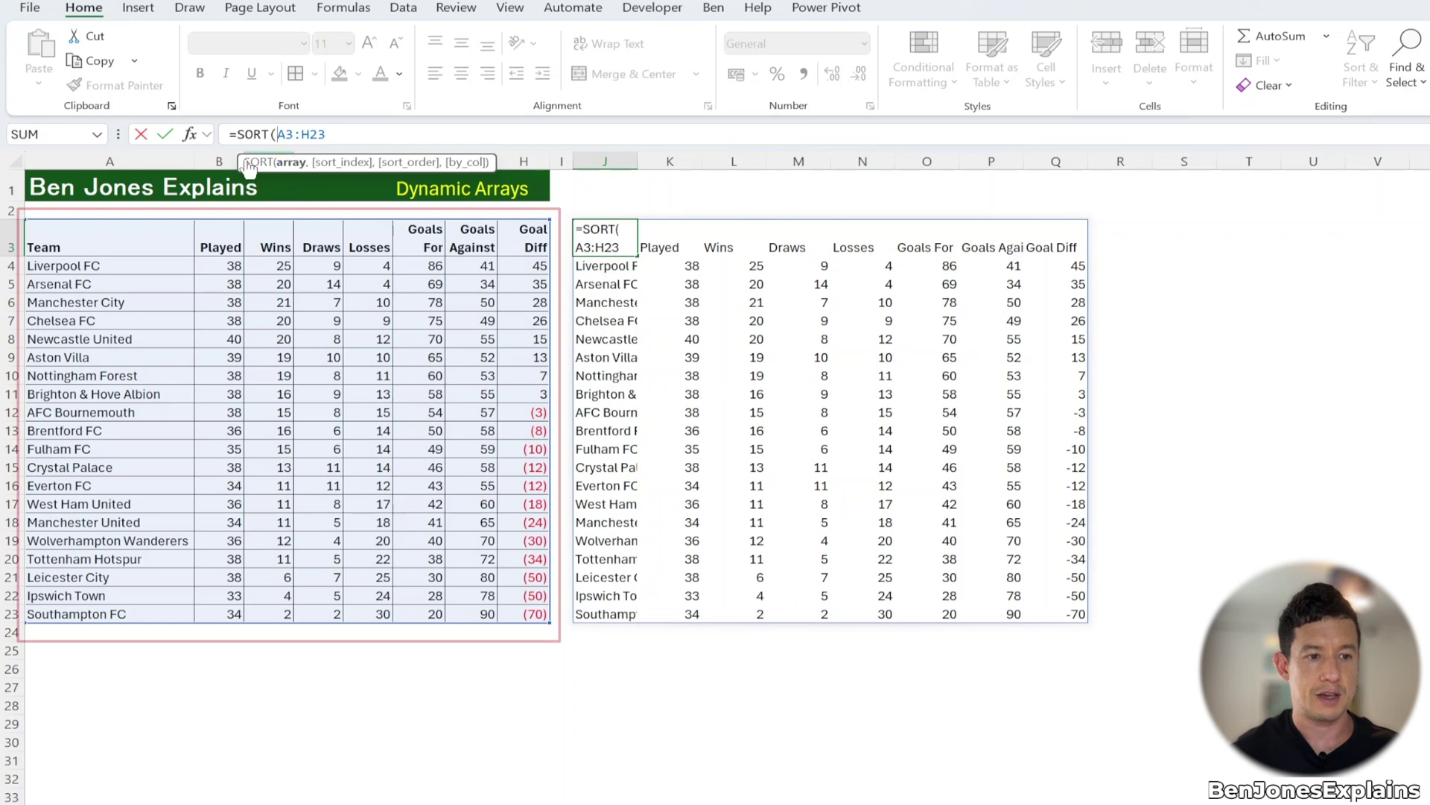
click(336, 135)
text(,)
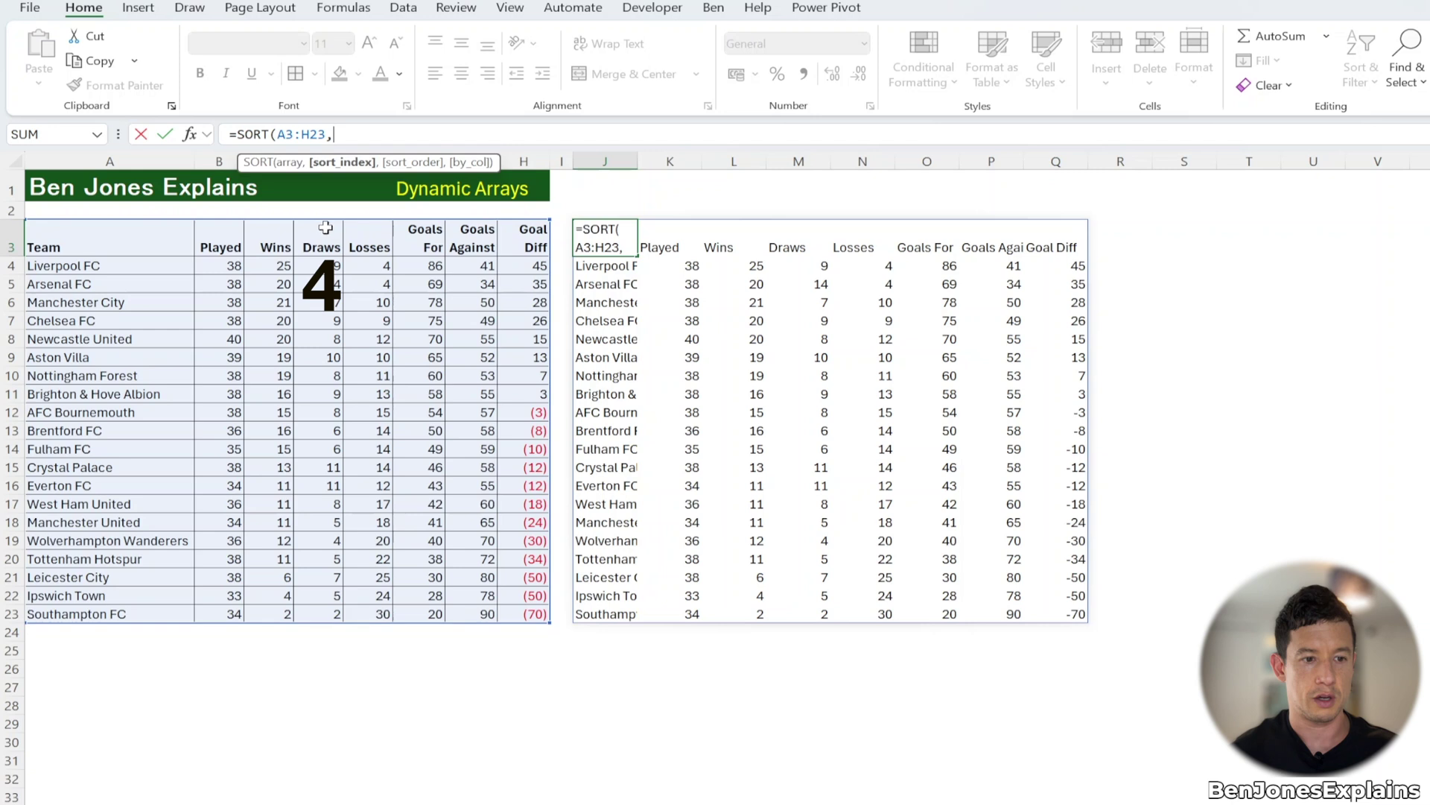
Complete the SORT formula in J3 with sort index 5 (Losses) and sort order -1 for descending.
text(5,)
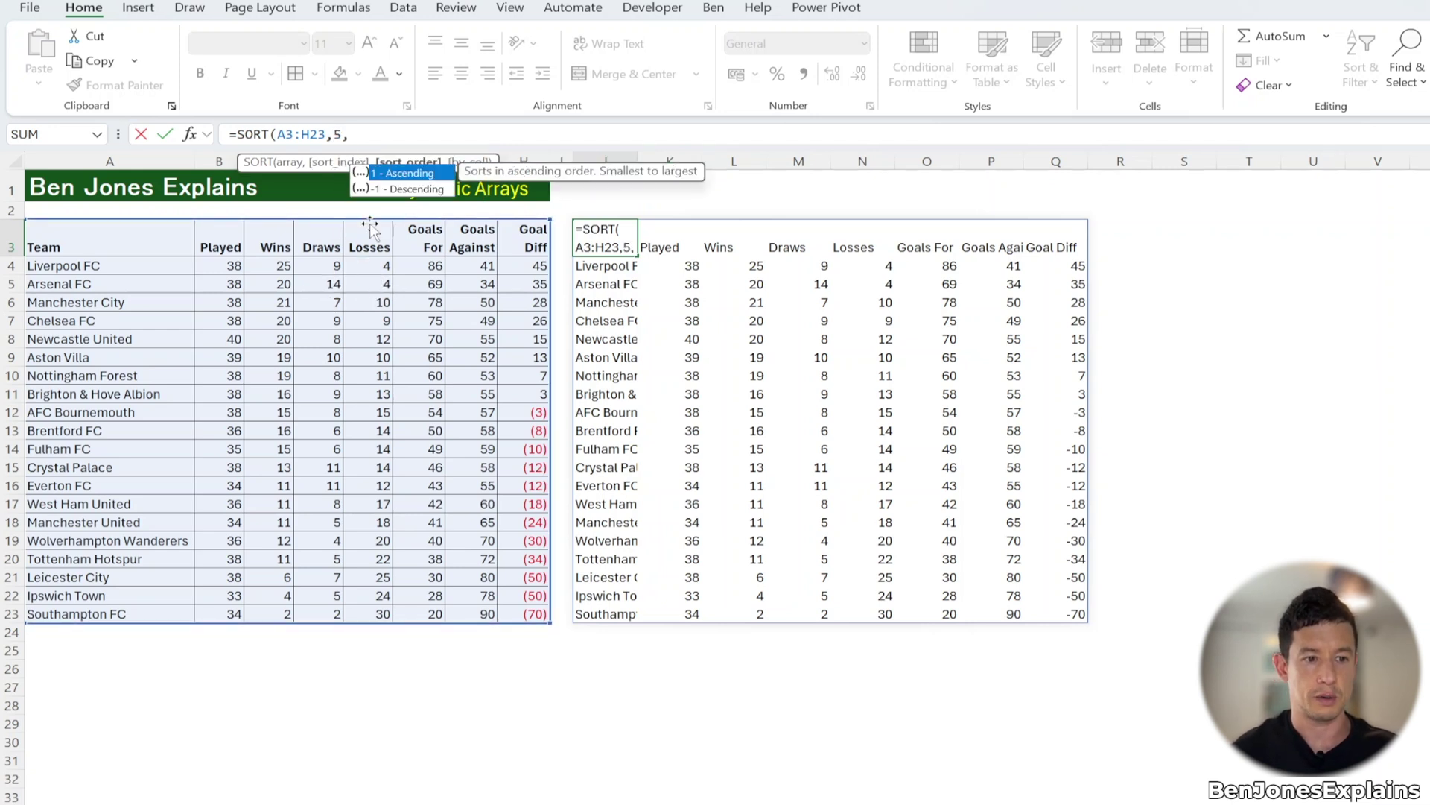
text(-1)
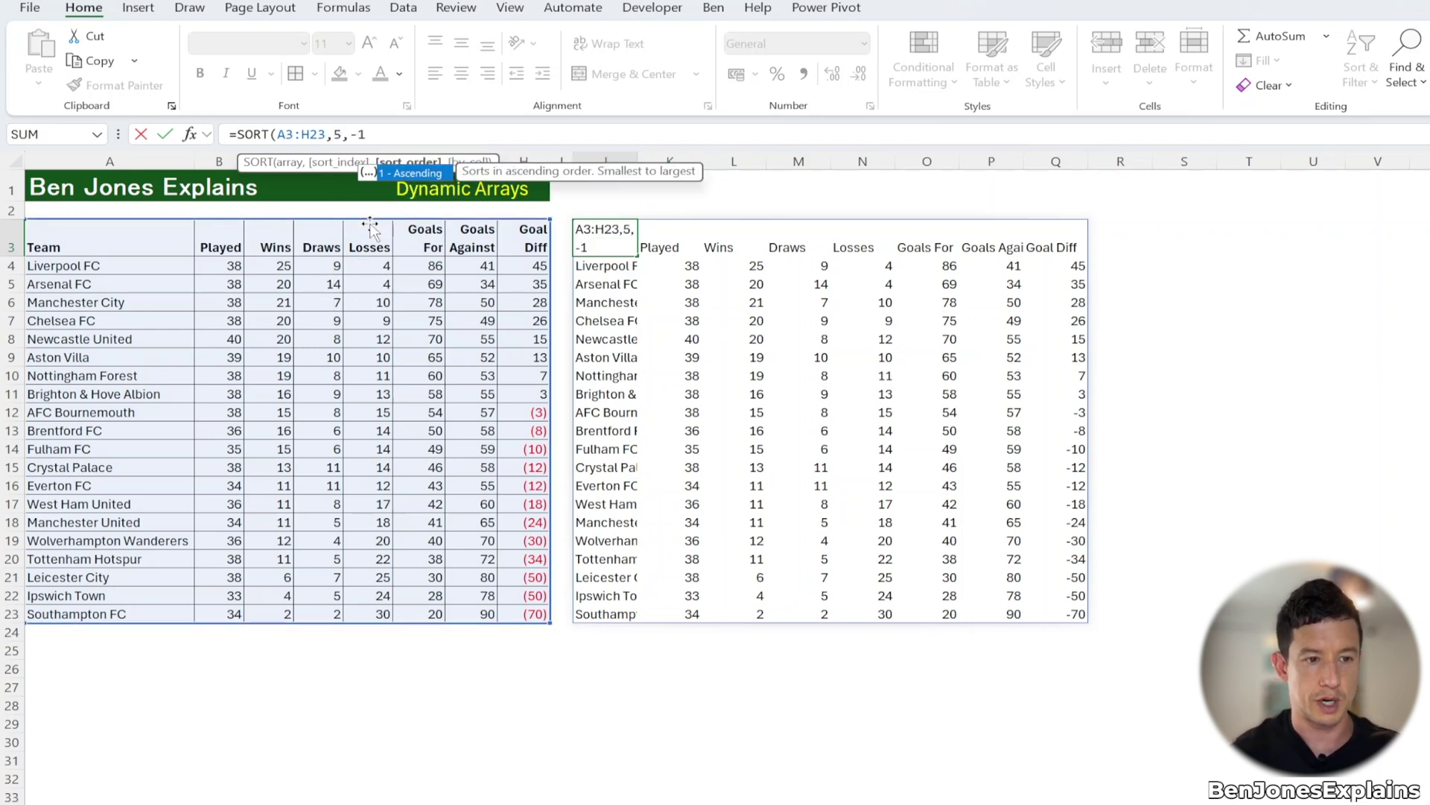
text(,)
key(BackSpace)
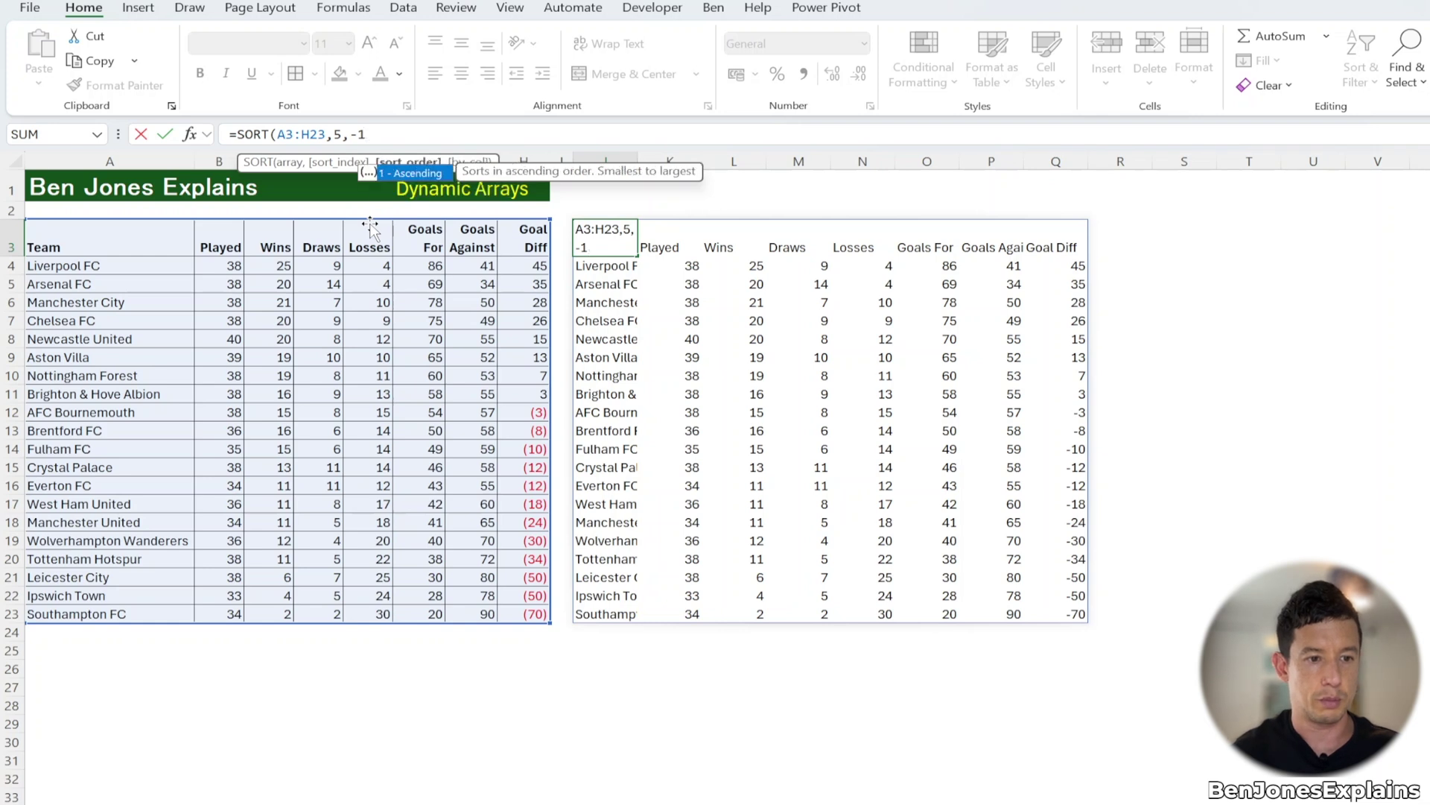
text())
key(BackSpace)
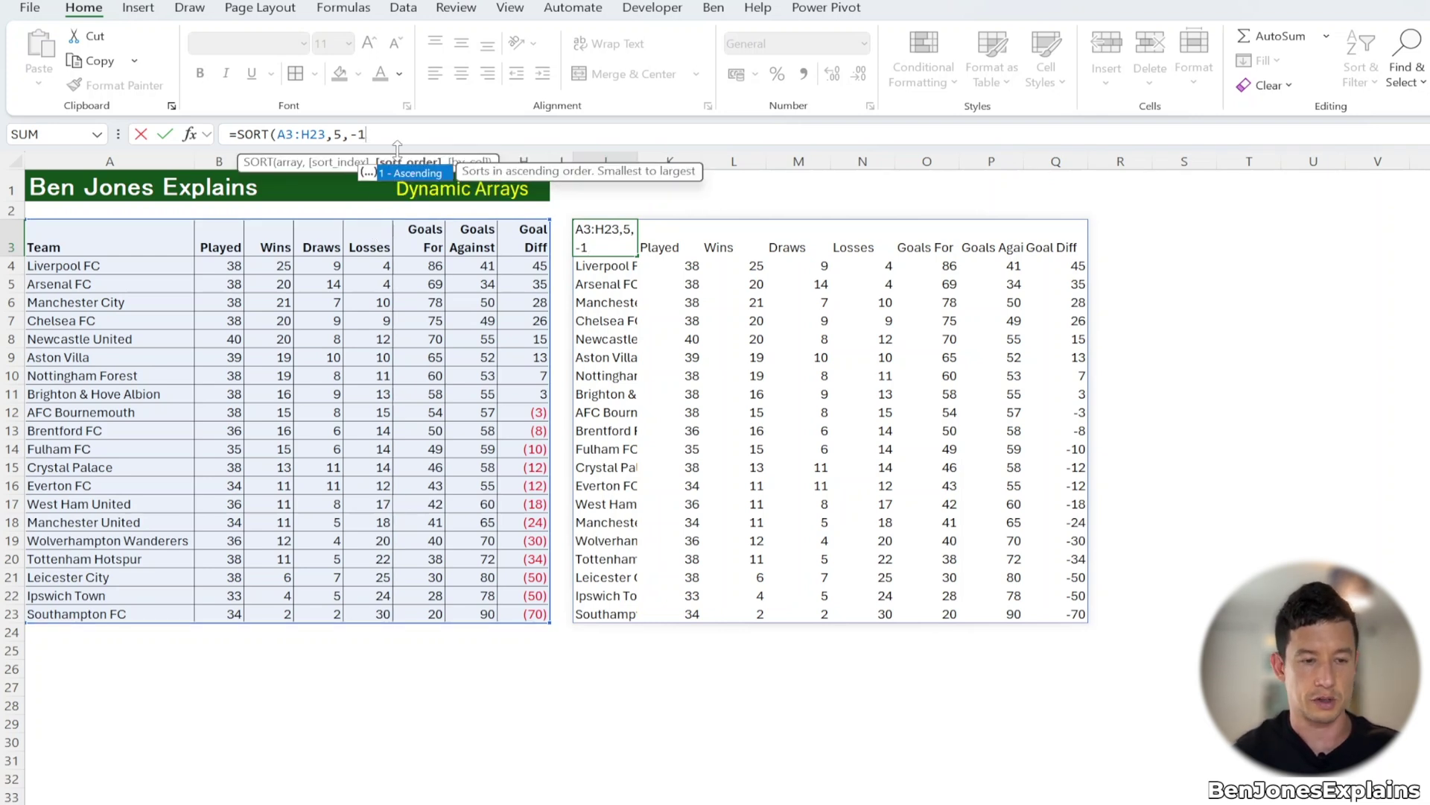
text())
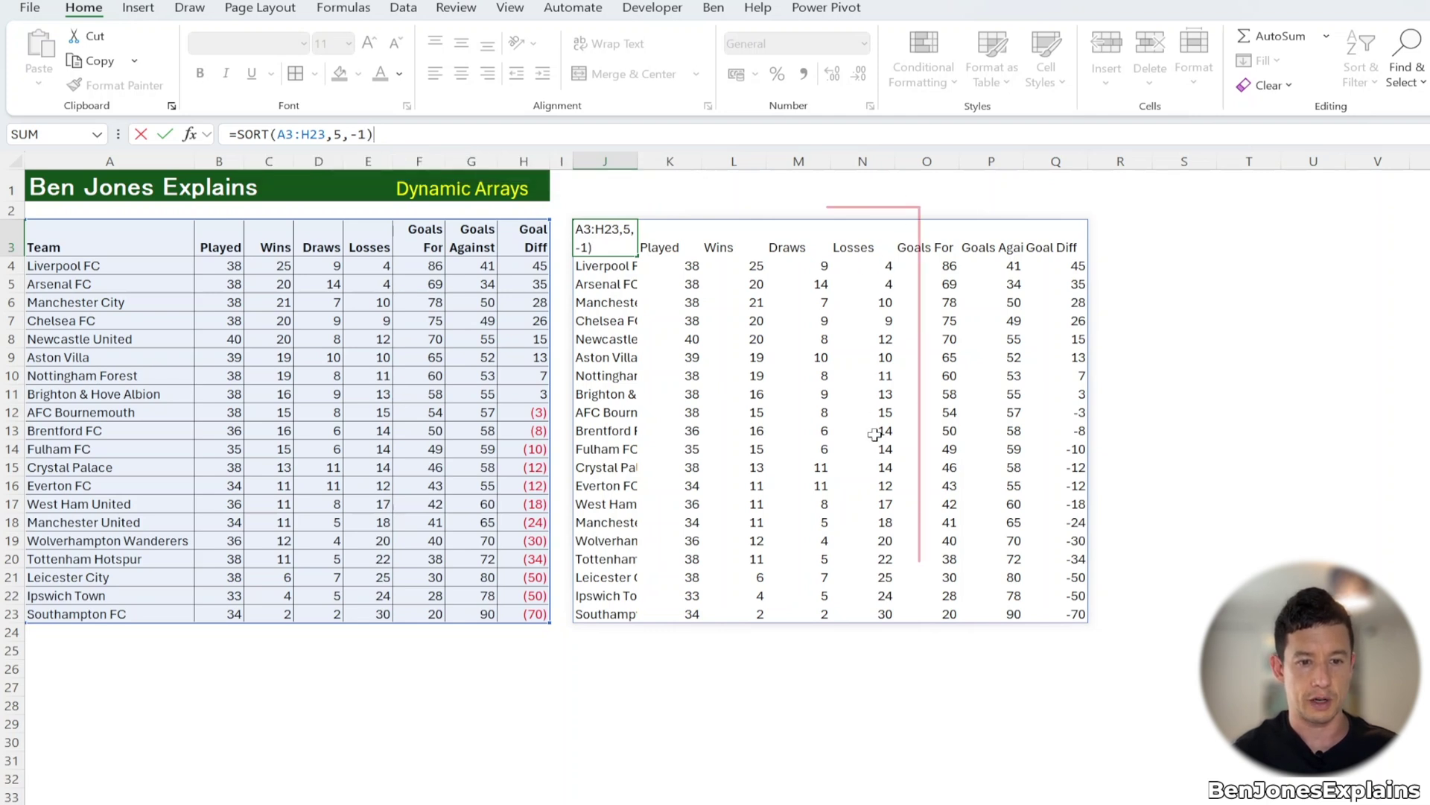
key(Return)
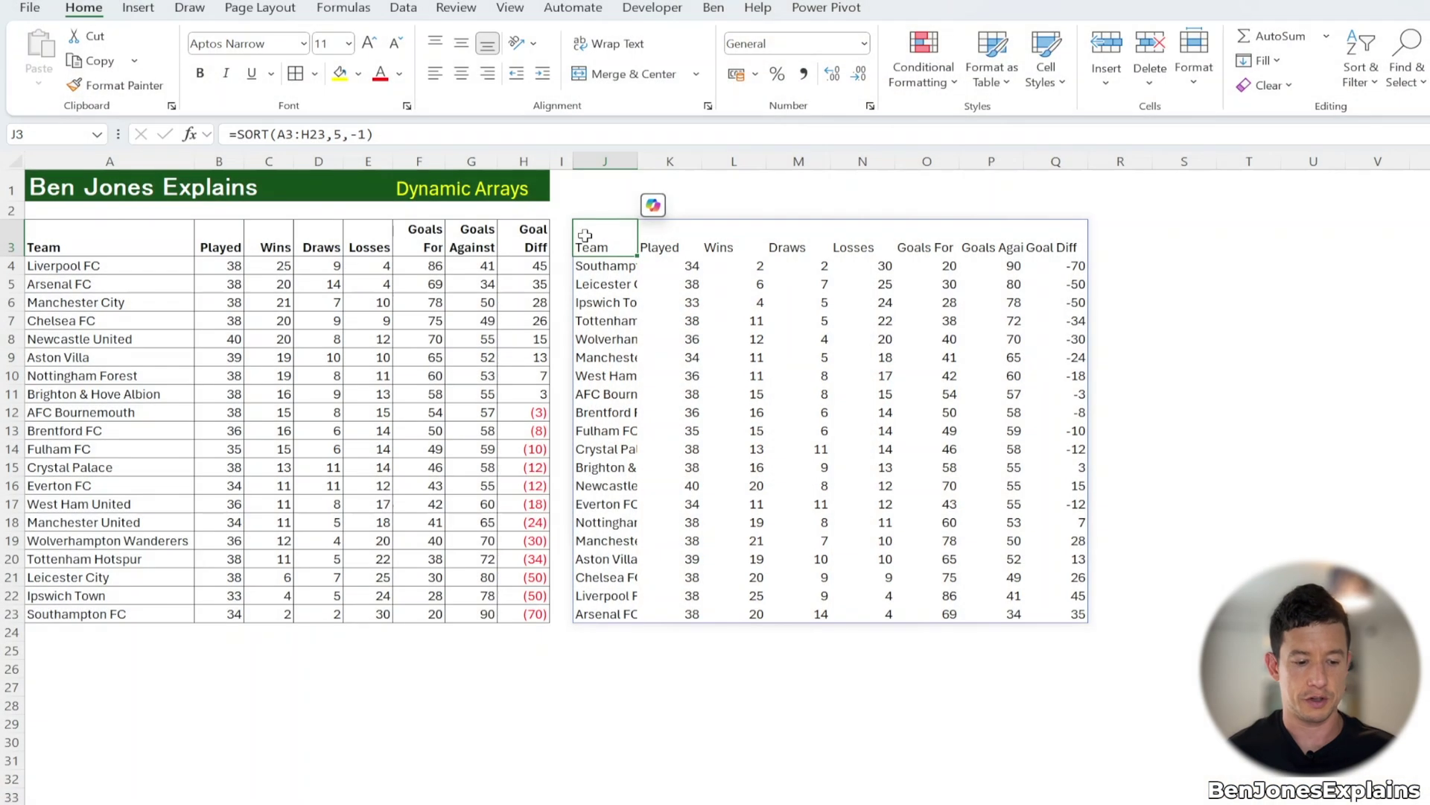
Start a new formula-based conditional formatting rule for the whole spilled table J3:Q23.
key(ctrl+shift+Right)
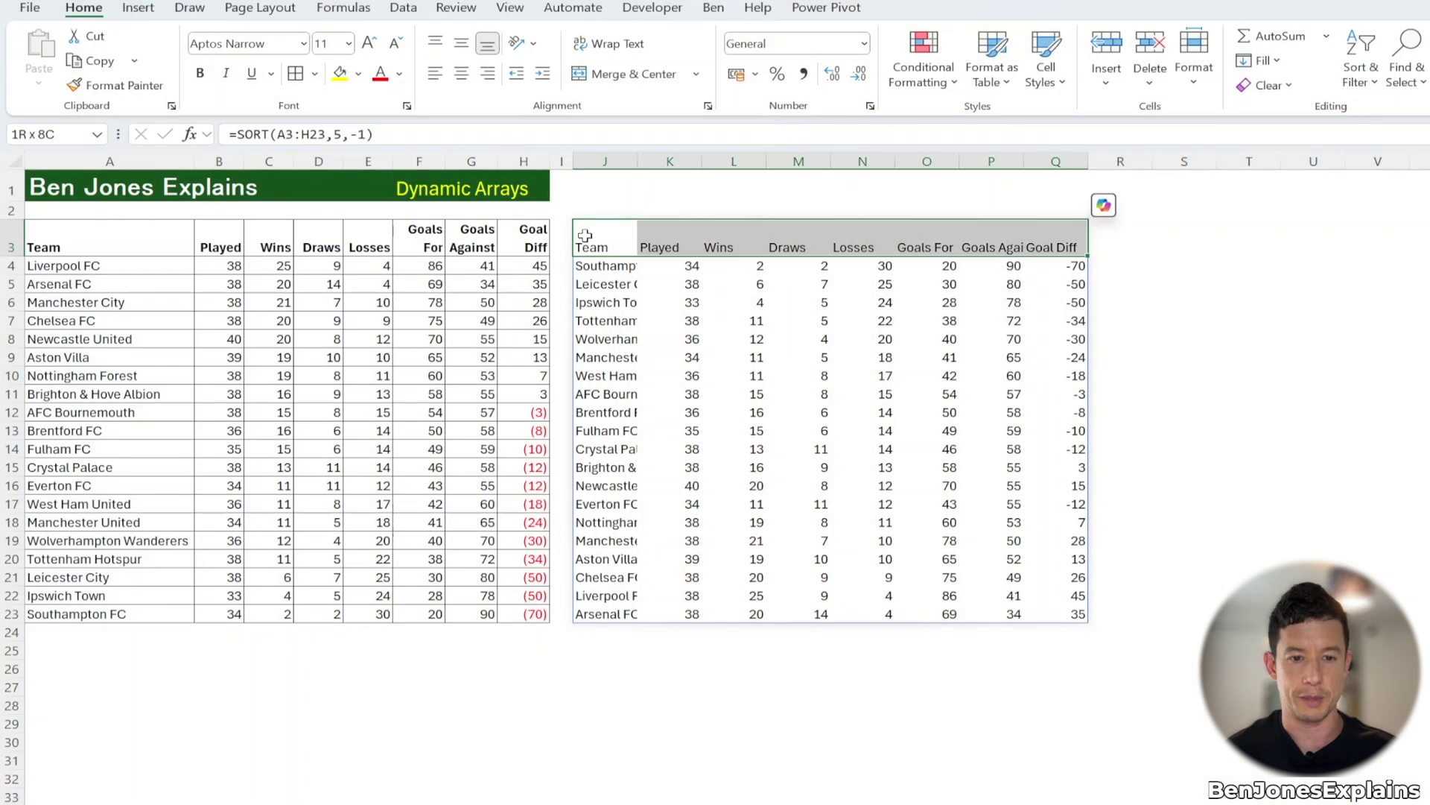
key(ctrl+shift+Down)
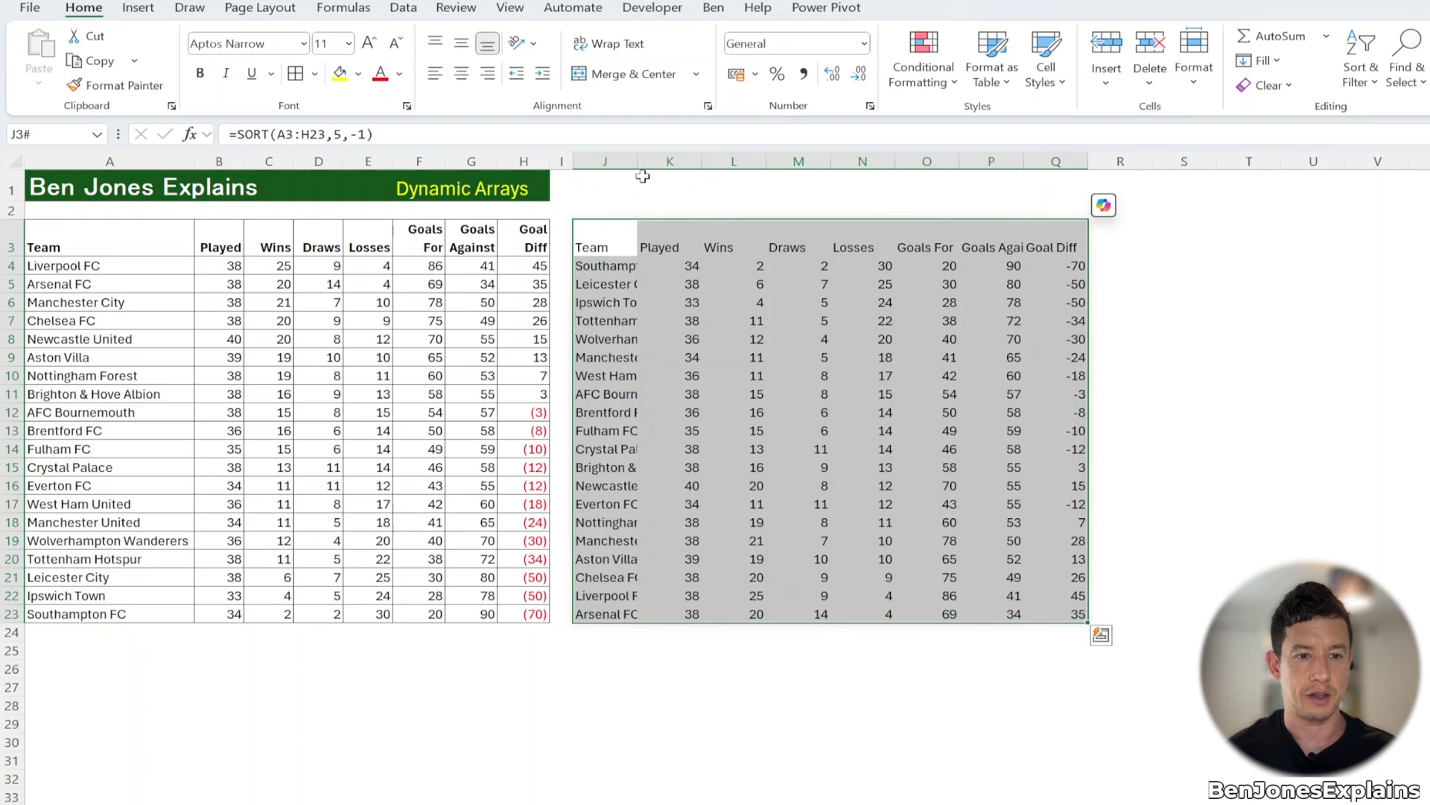
click(915, 81)
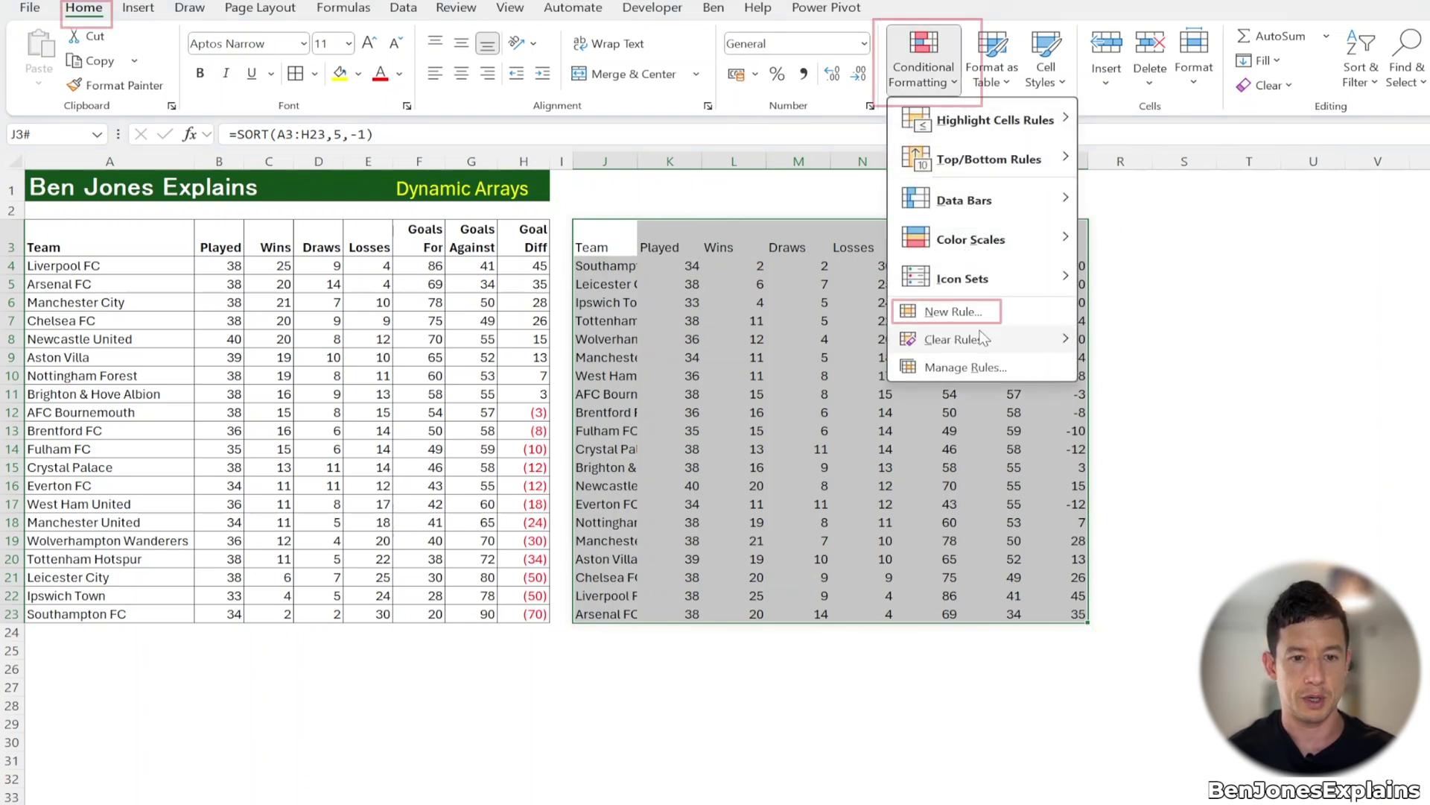
click(968, 311)
click(962, 544)
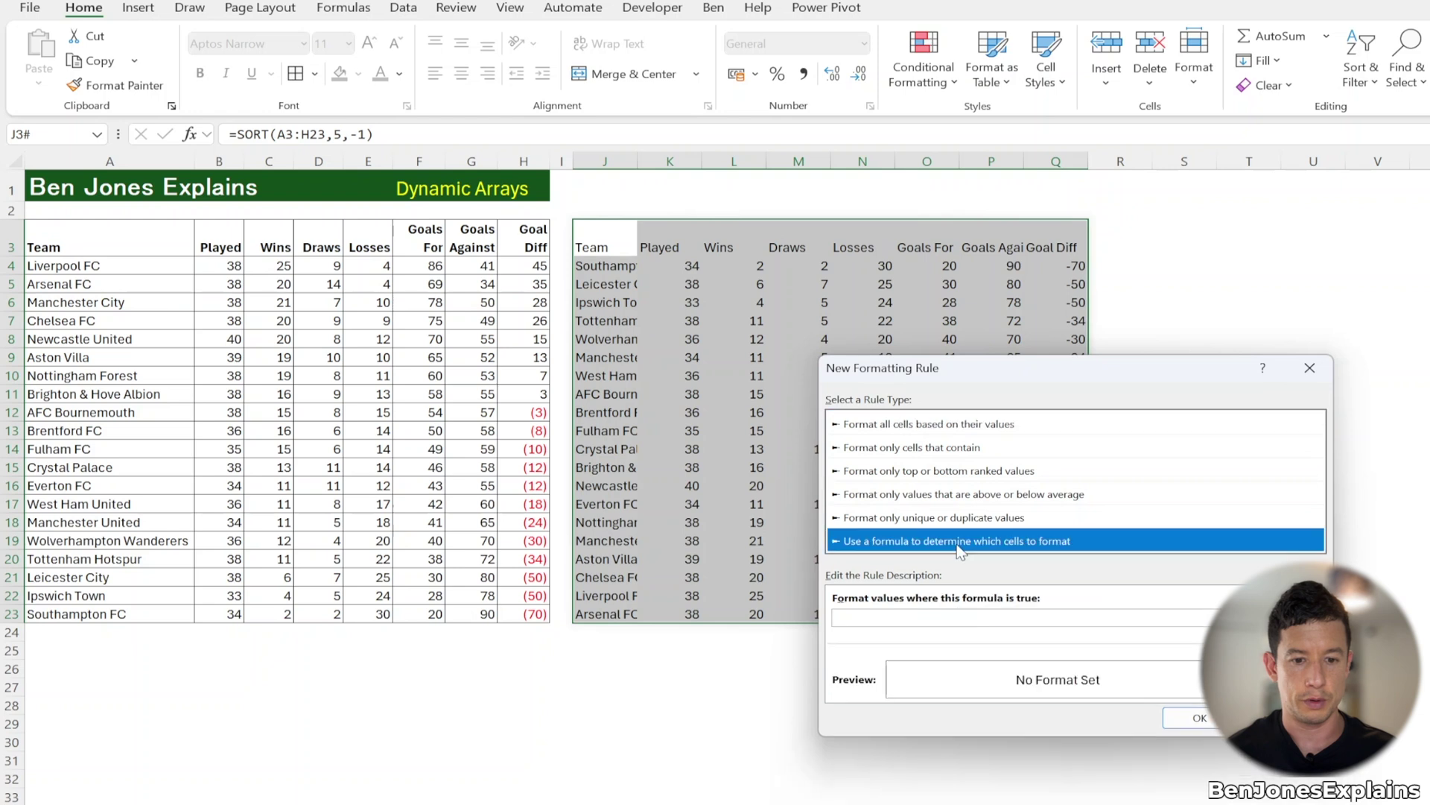
click(914, 620)
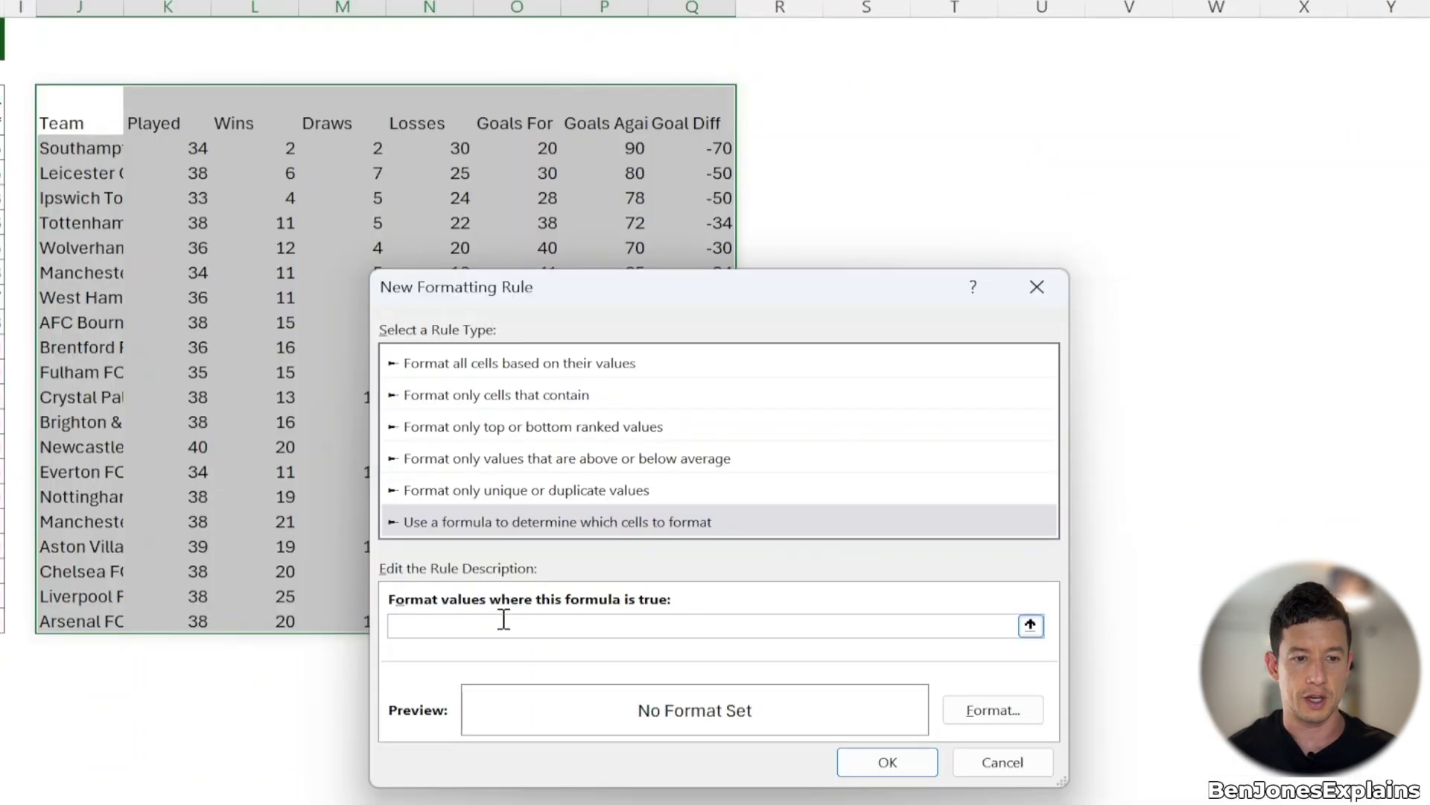
Enter =J3<>"" with a relative reference as the rule's formula so that it targets non-empty cells.
click(84, 129)
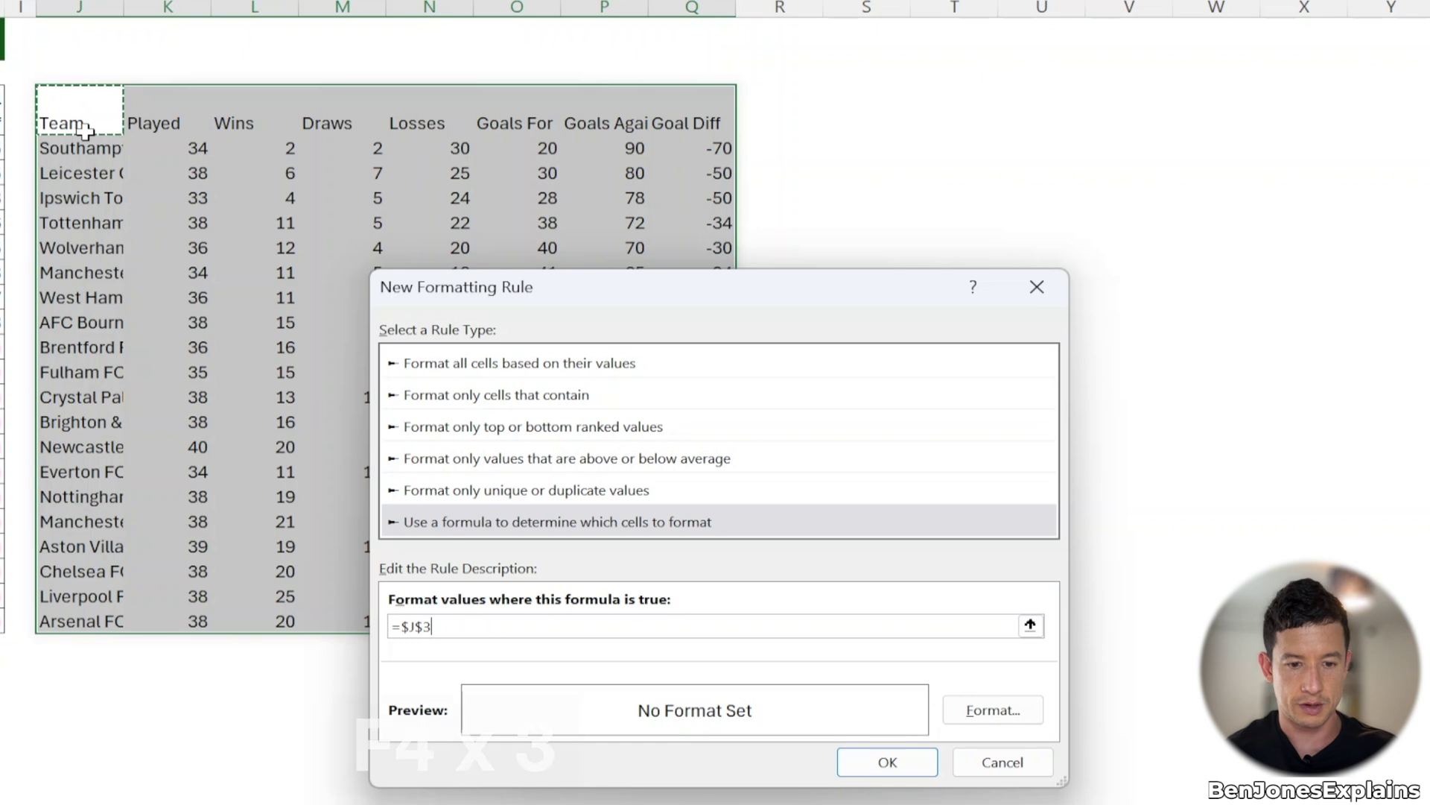
key(F4)
key(F4)
key(F4)
text(,)
text(<>)
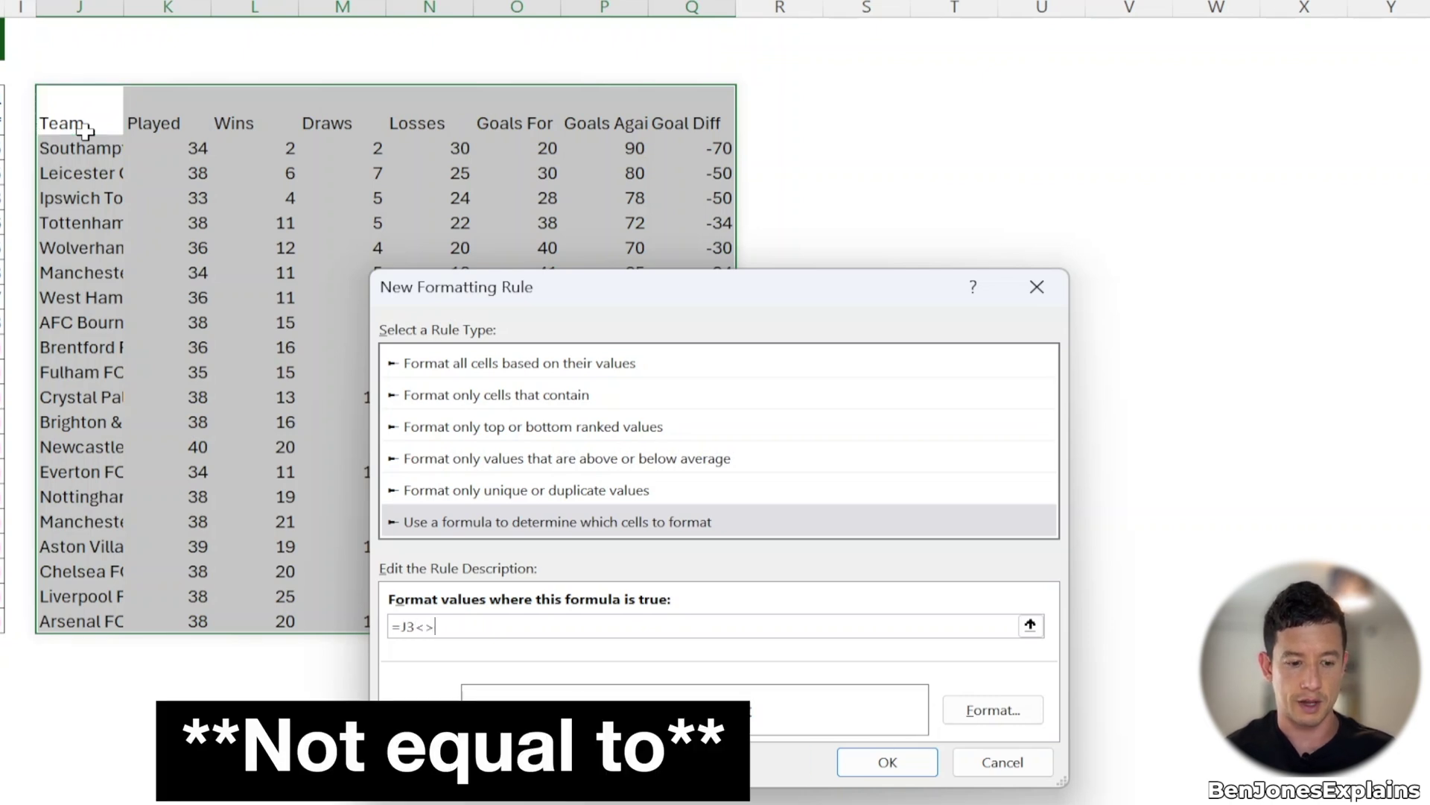
text("")
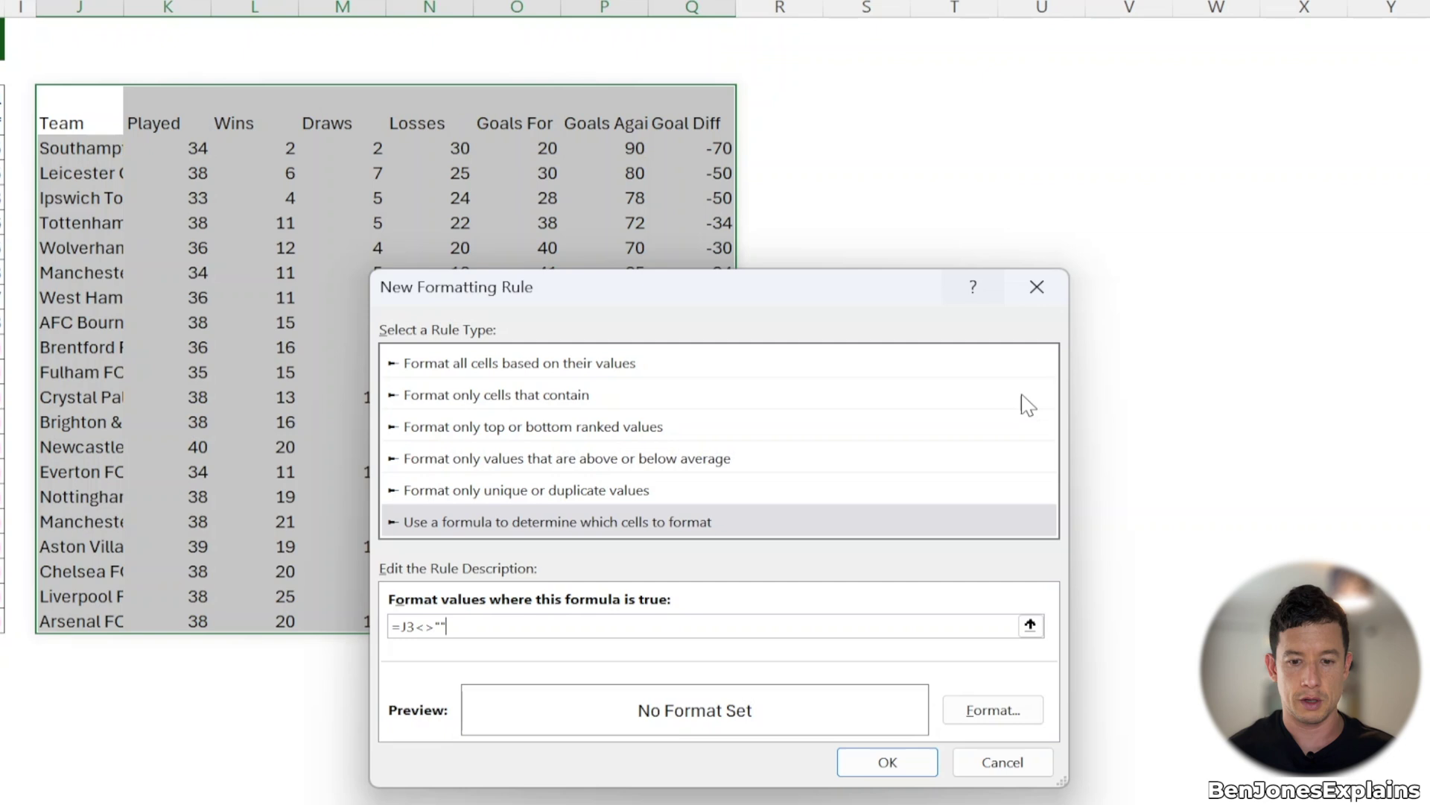
Give the conditional formatting rule an outline border and apply it to the spilled table.
click(994, 708)
click(766, 316)
key(Return)
click(887, 762)
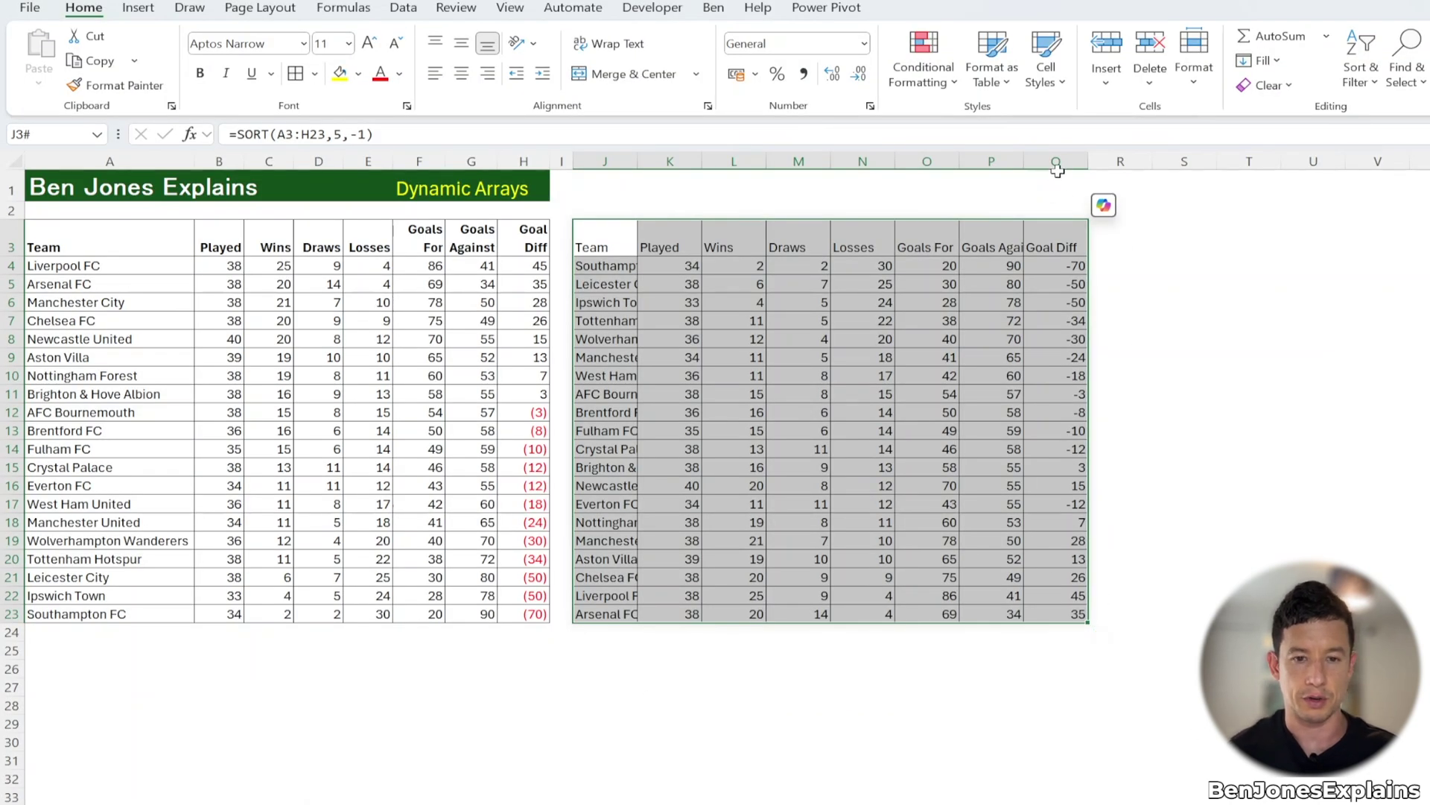
Autofit the width of Team column J and wrap the text in the spilled table's header row J3:Q3.
drag(1058, 165, 605, 161)
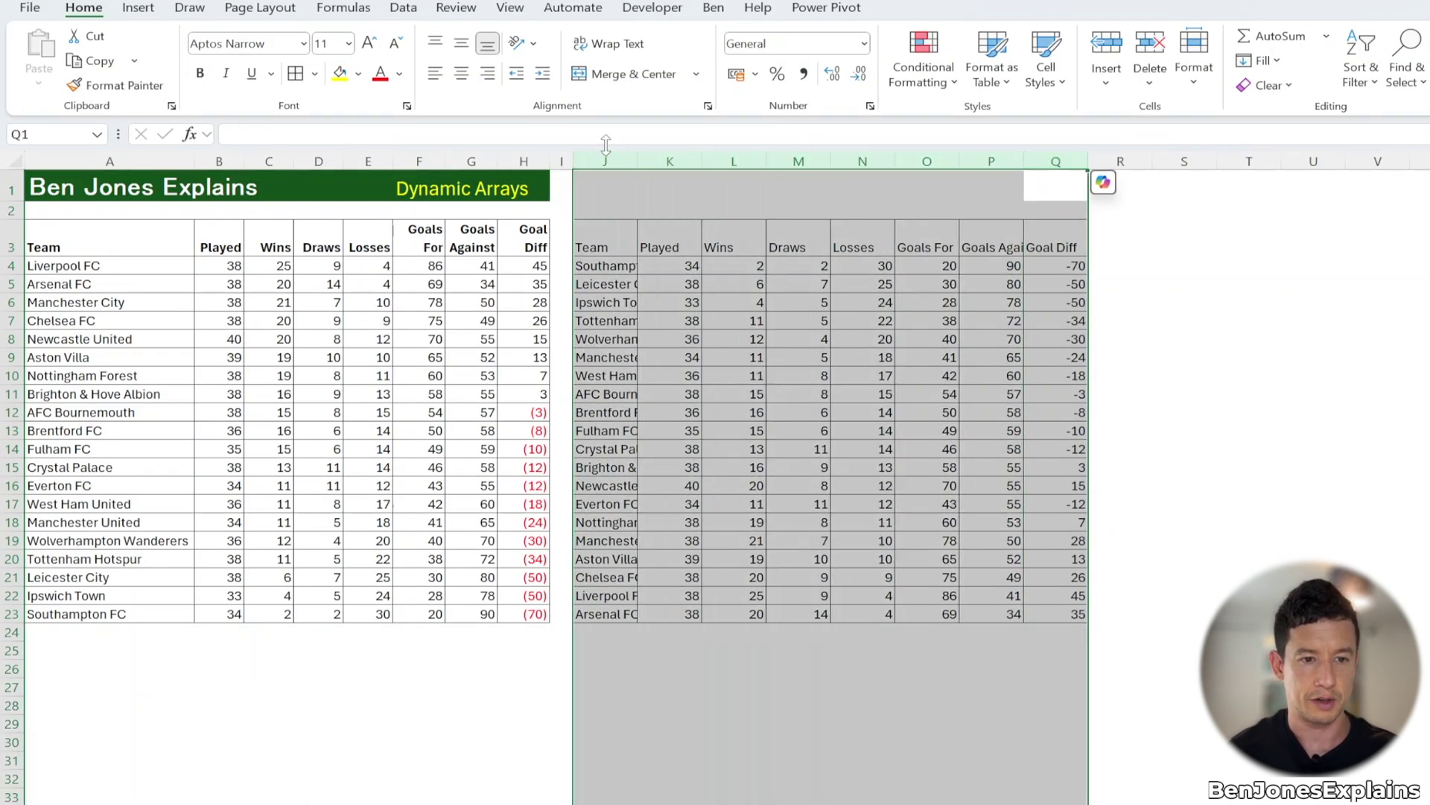
click(605, 161)
double_click(639, 161)
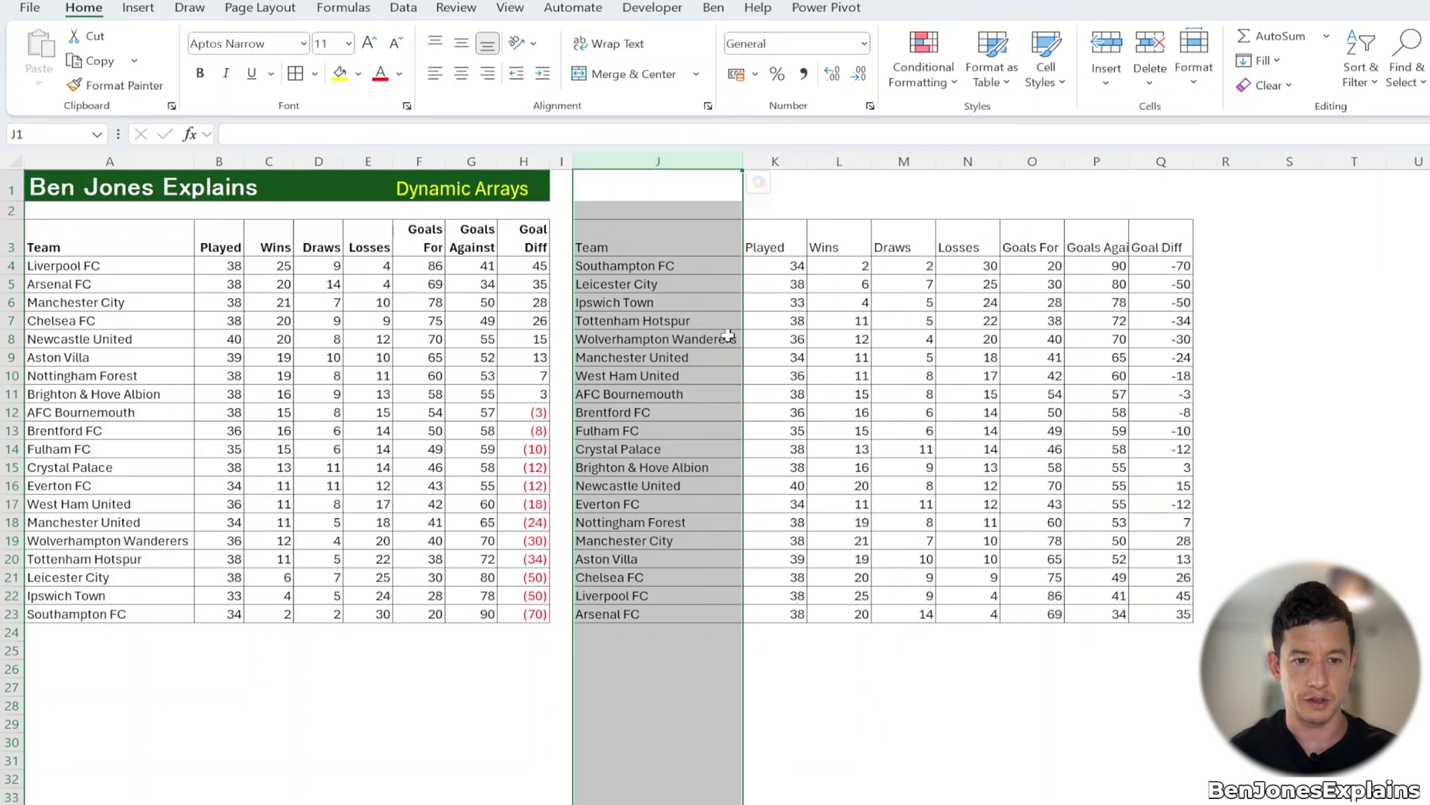
drag(656, 247, 1159, 246)
click(631, 46)
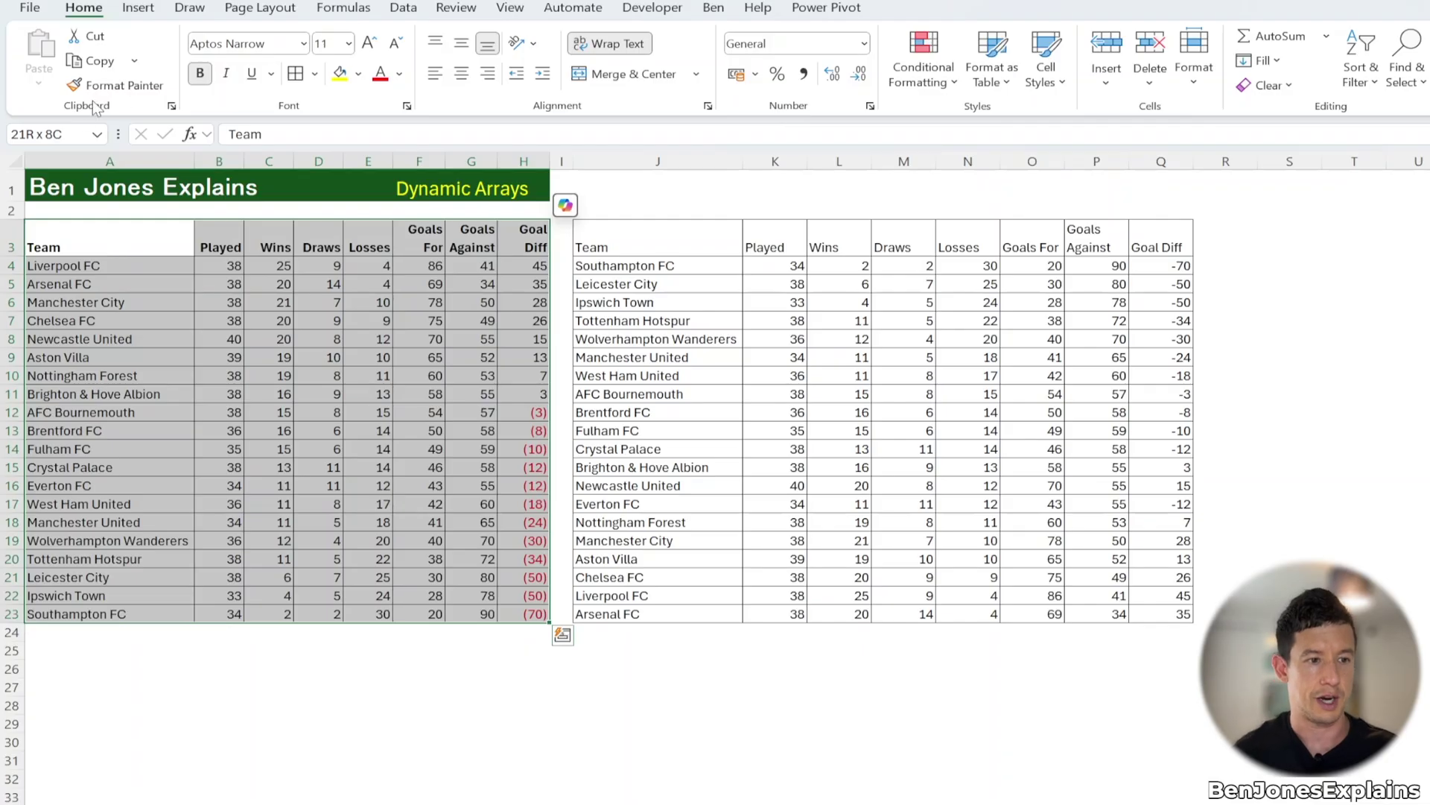
Name the selected source table range A3:H23 LeagueData.
click(68, 135)
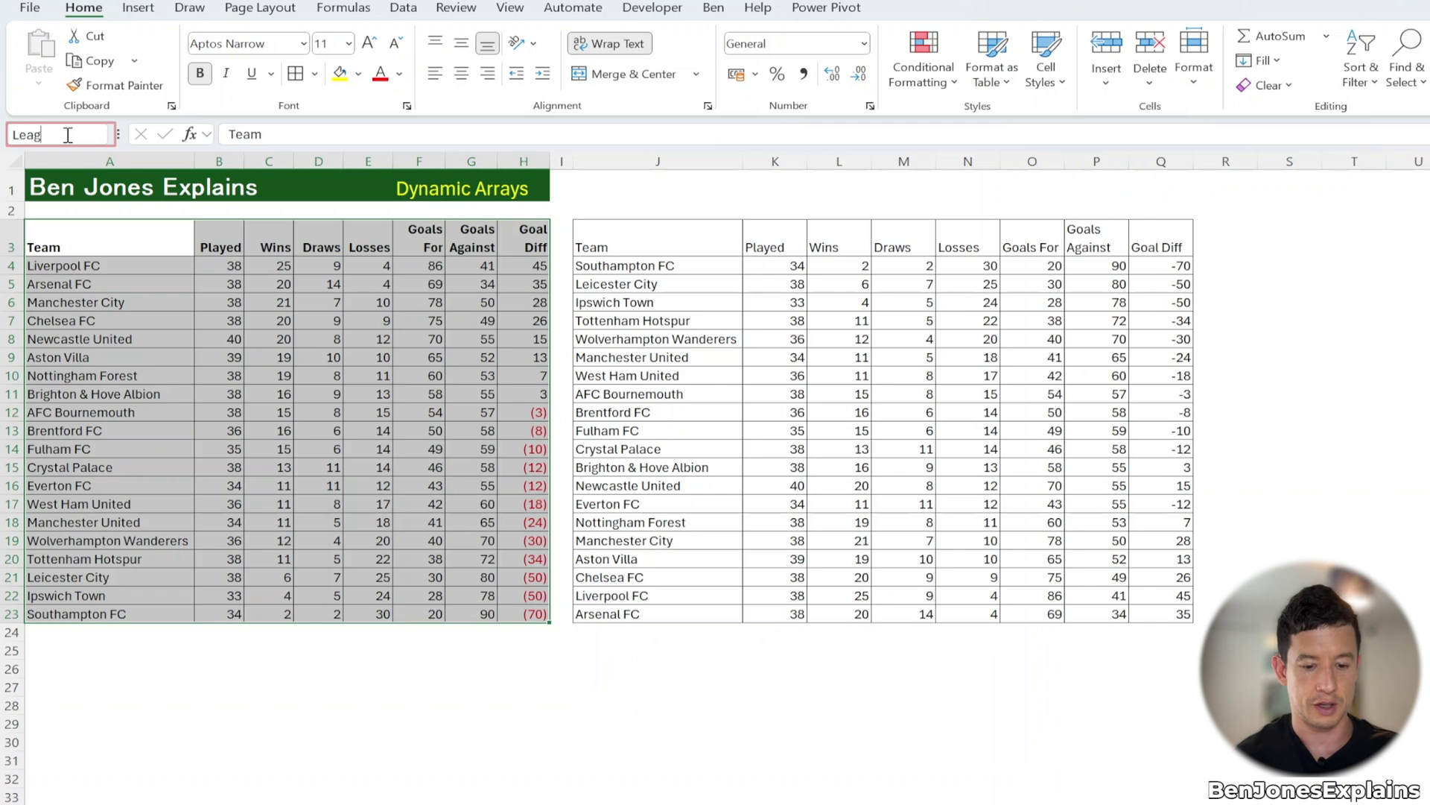
key(Return)
click(634, 197)
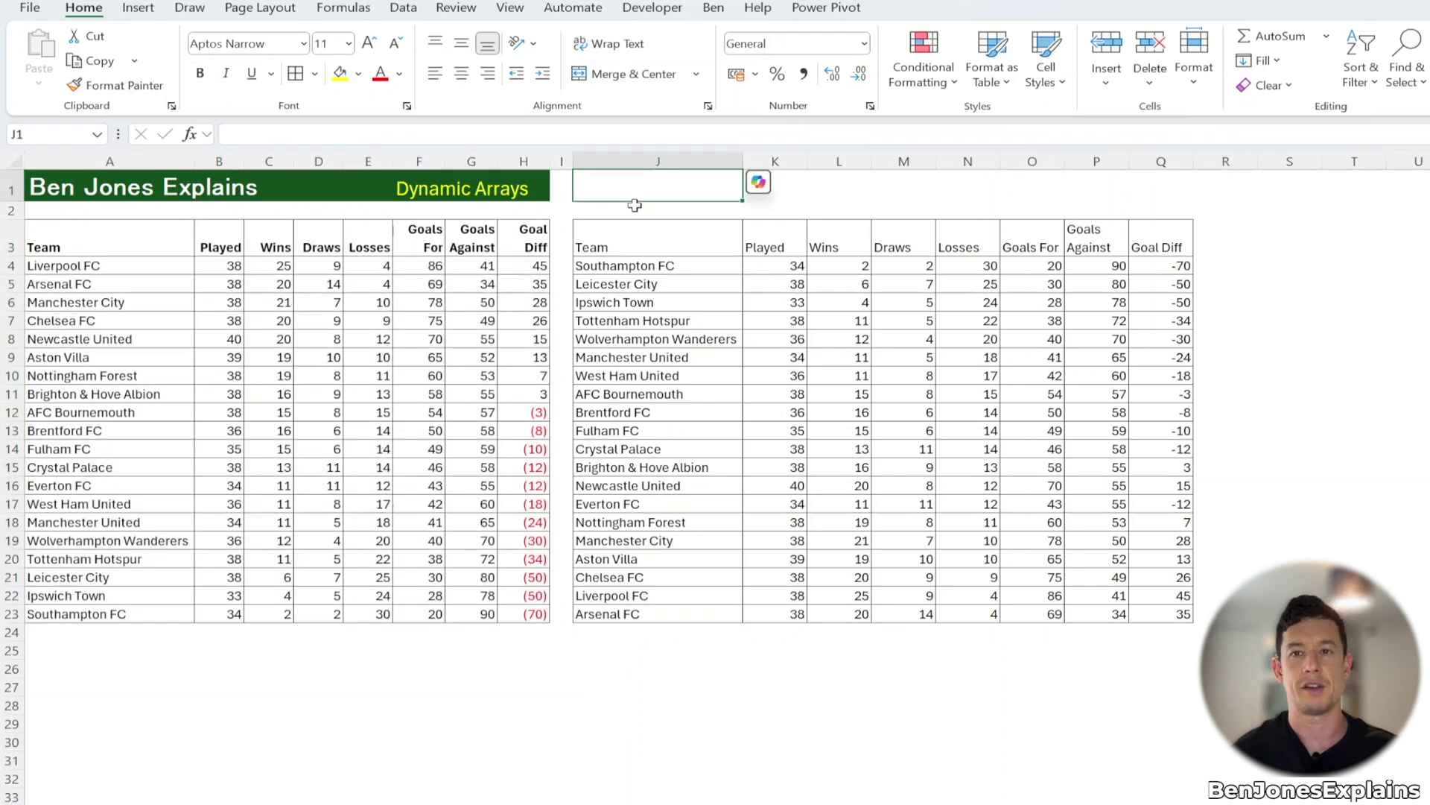
Change the function in the J3 formula from SORT to SORTBY.
click(634, 247)
click(237, 134)
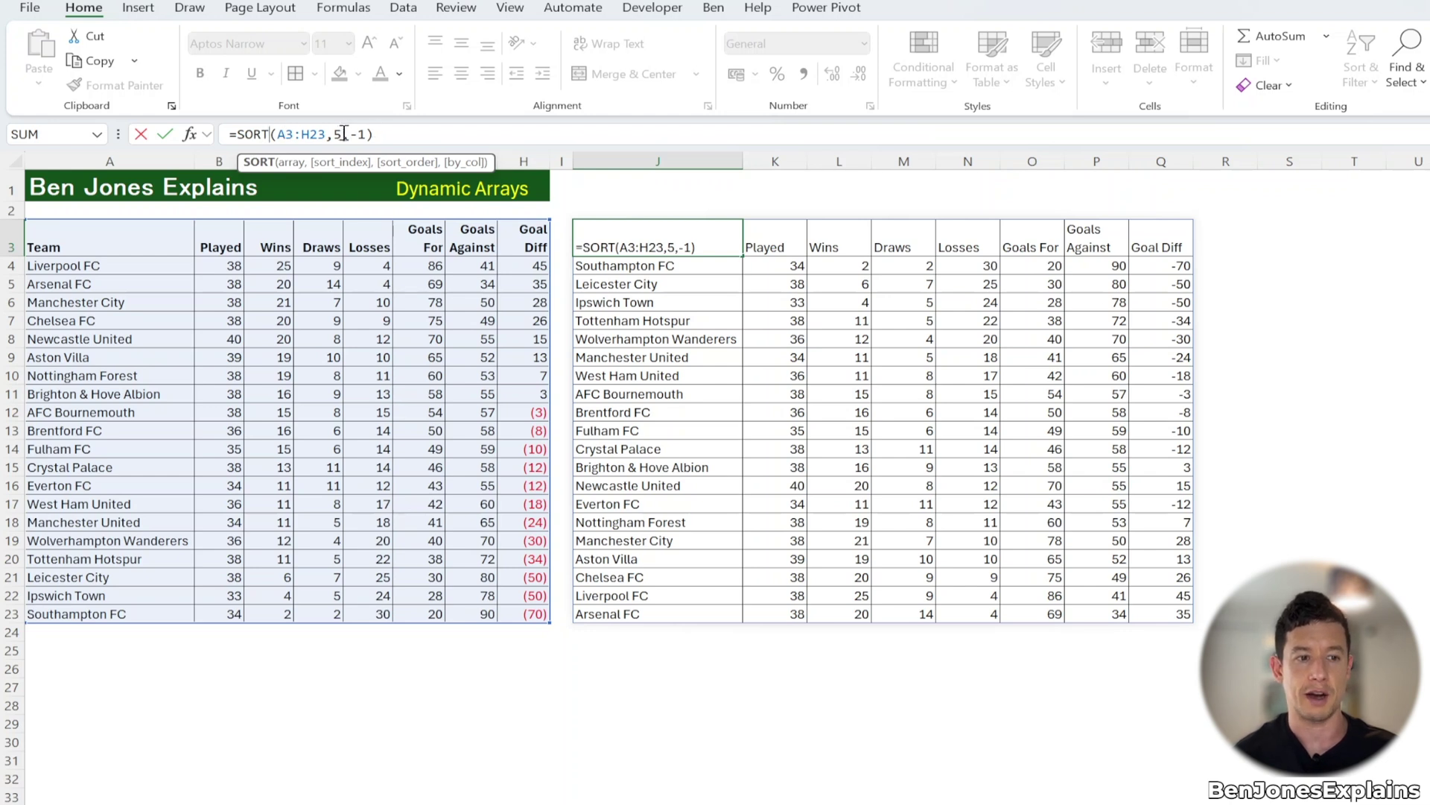
click(265, 134)
text(BY)
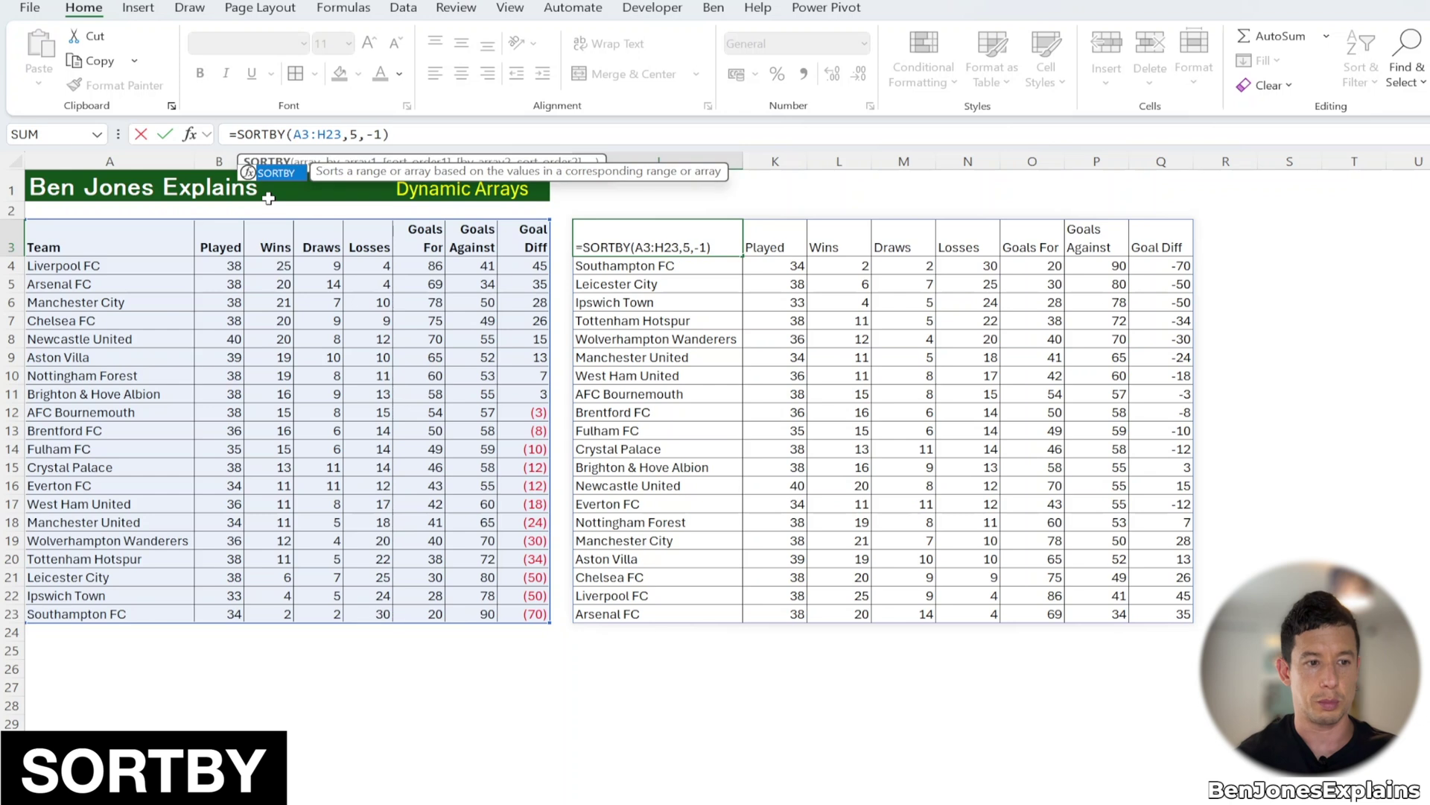
Replace the A3:H23 array argument of the SORTBY formula with the named range LeagueData.
click(299, 133)
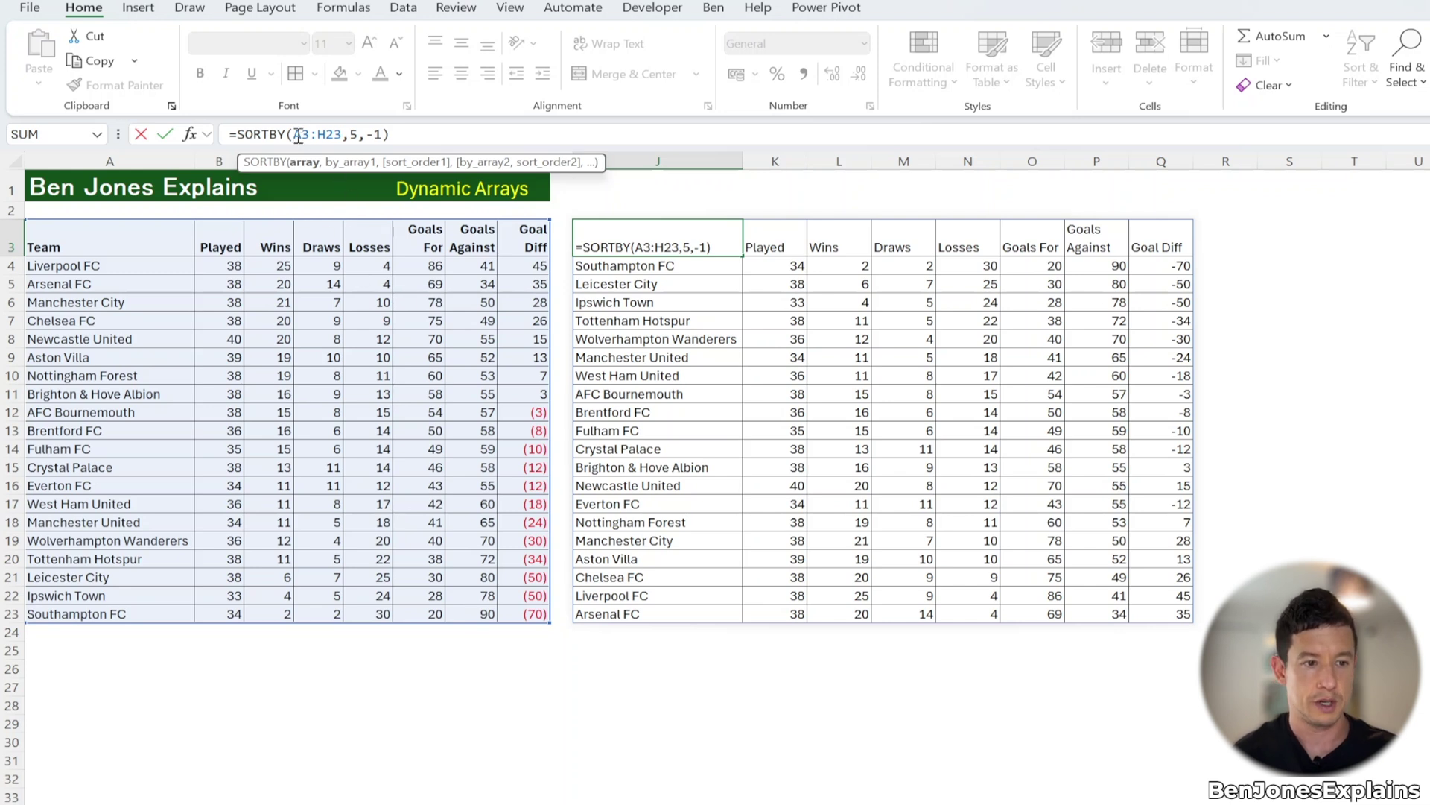
drag(341, 134, 307, 138)
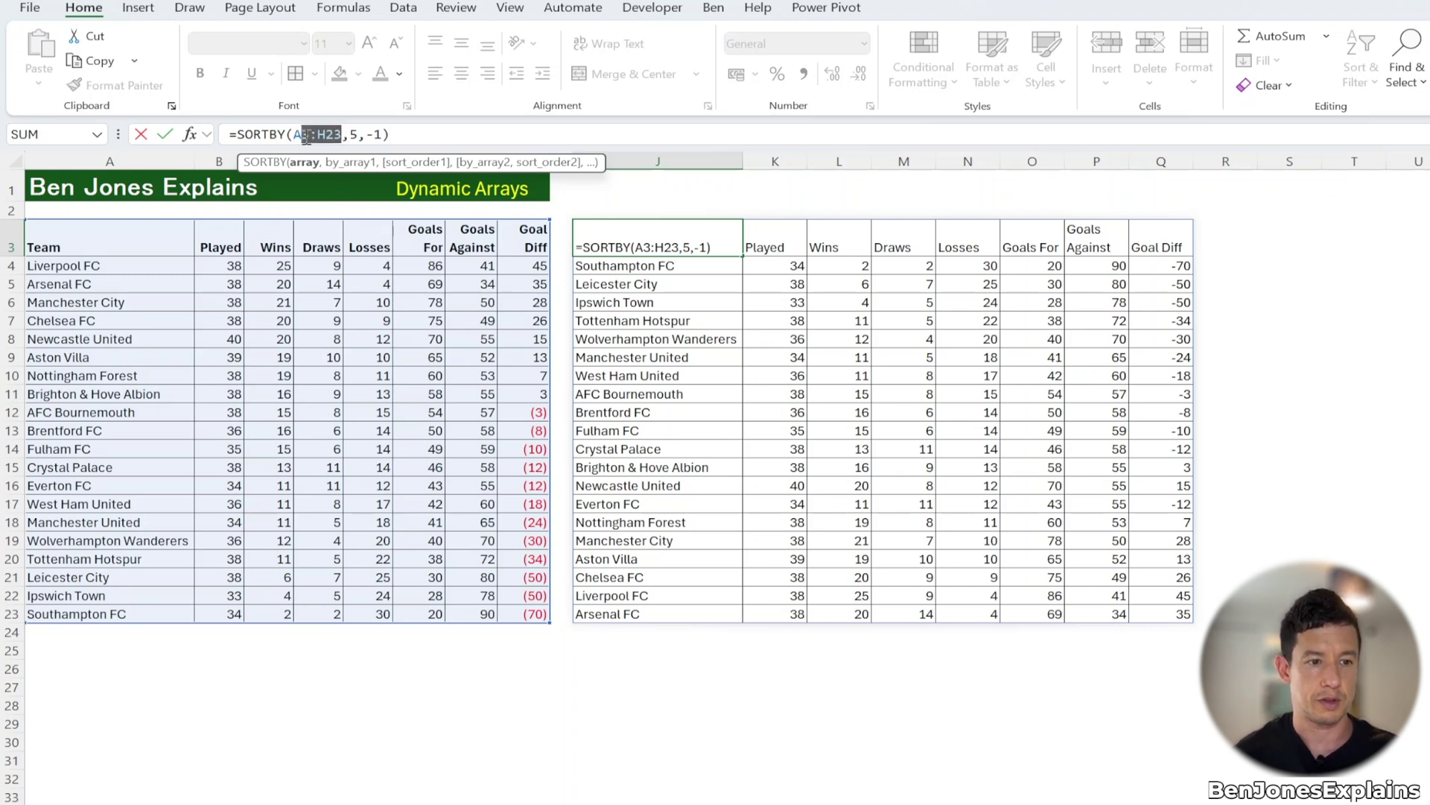
key(BackSpace)
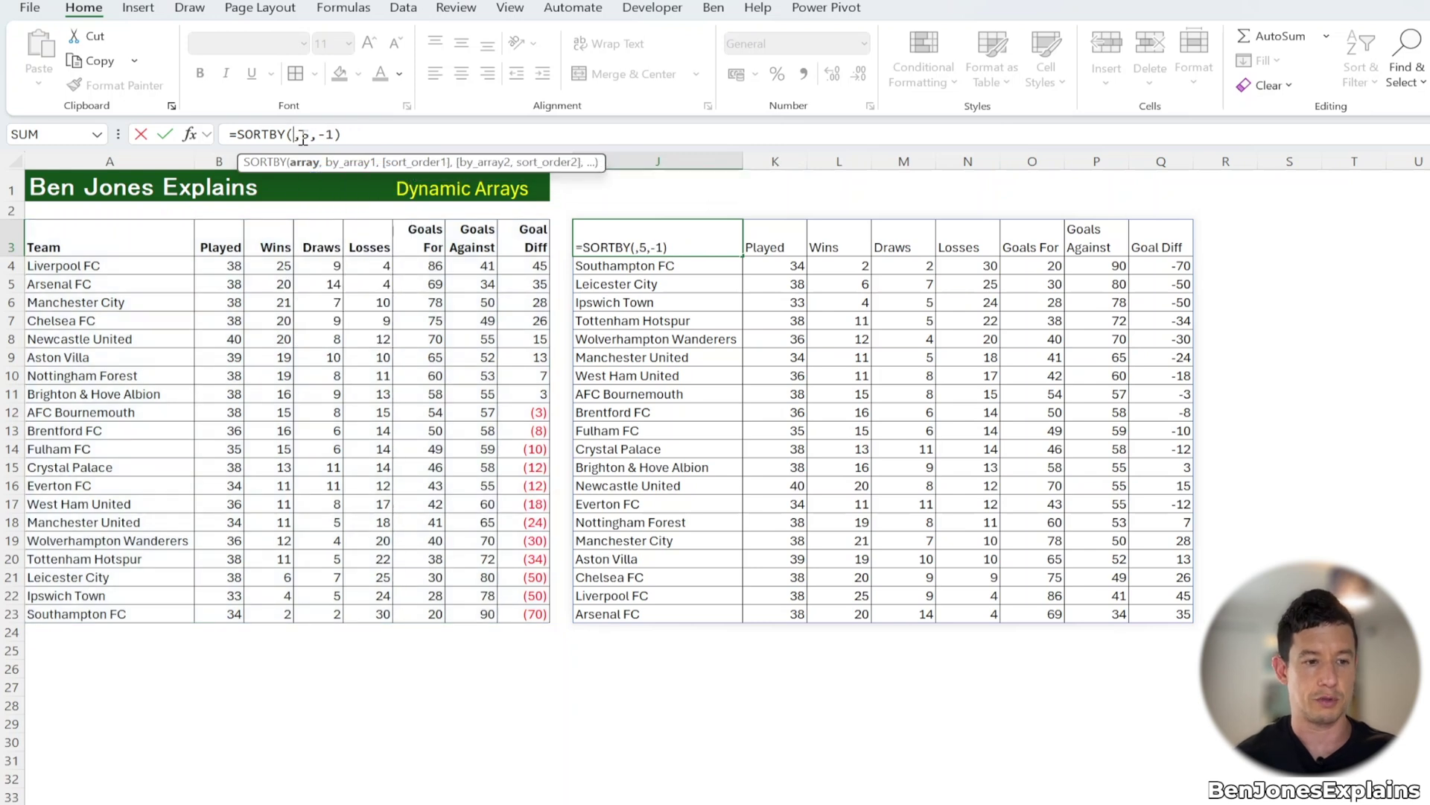
text(d)
key(BackSpace)
text(le)
key(Tab)
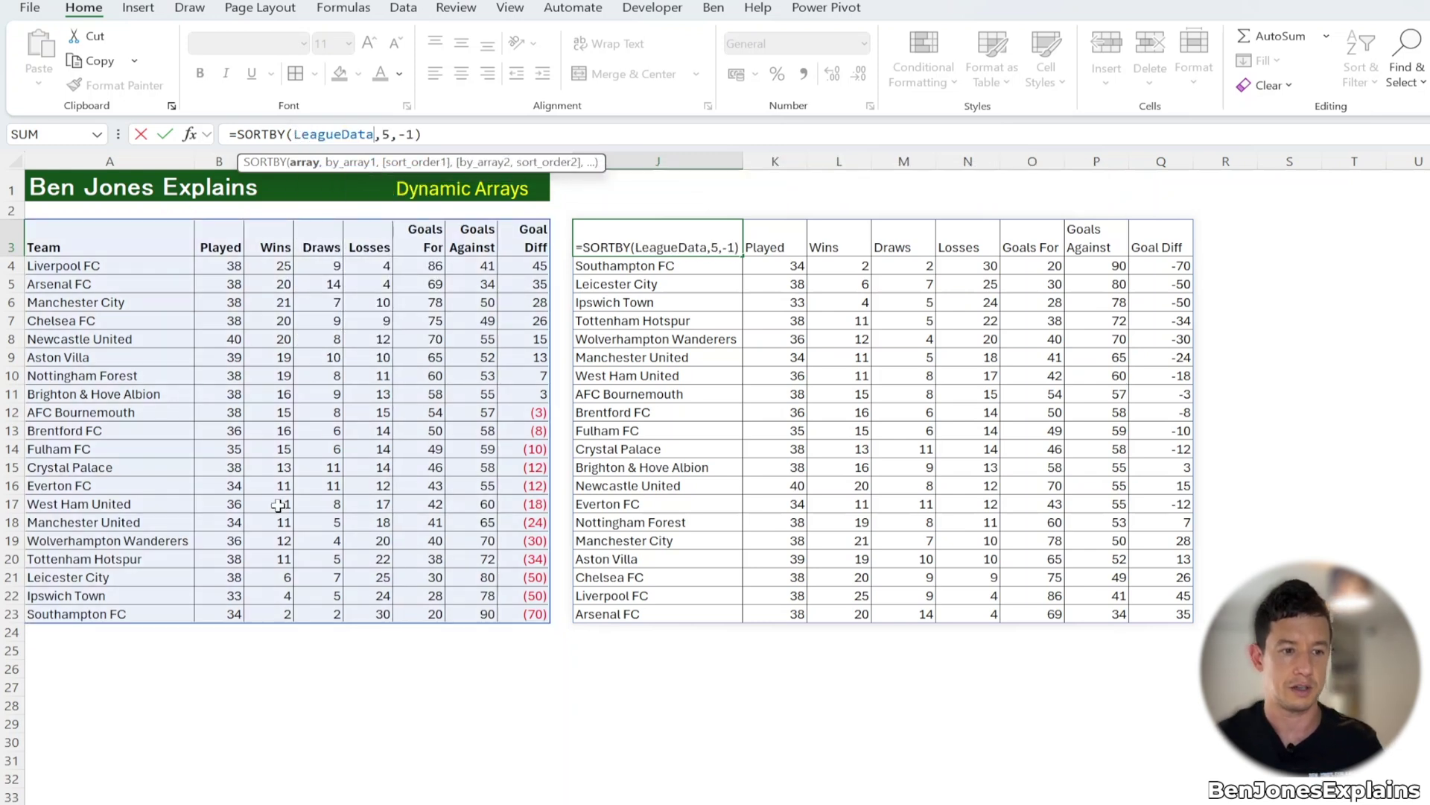
Set the first sort array of the SORTBY formula to the Wins column C3:C23 with sort order -1.
key(BackSpace)
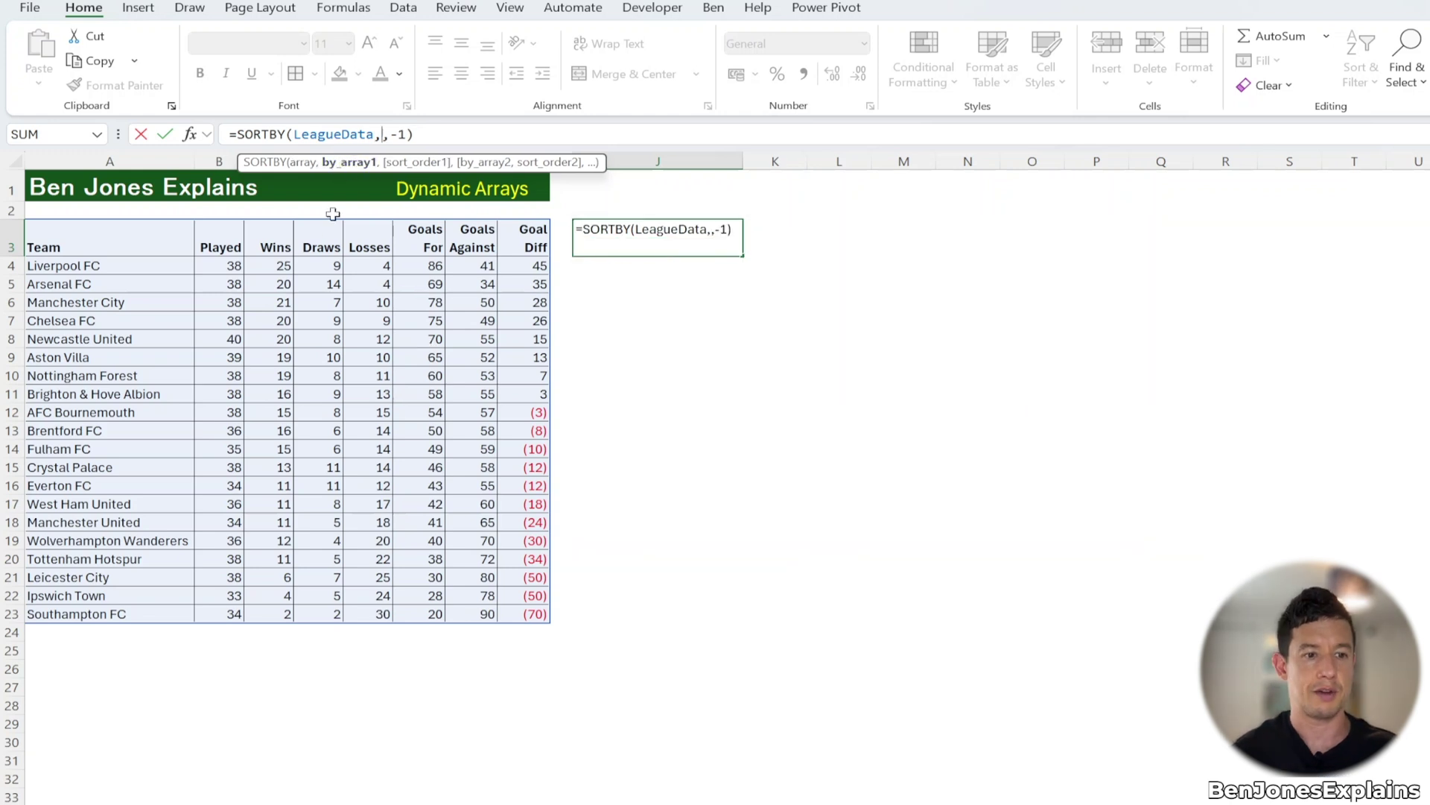
click(268, 252)
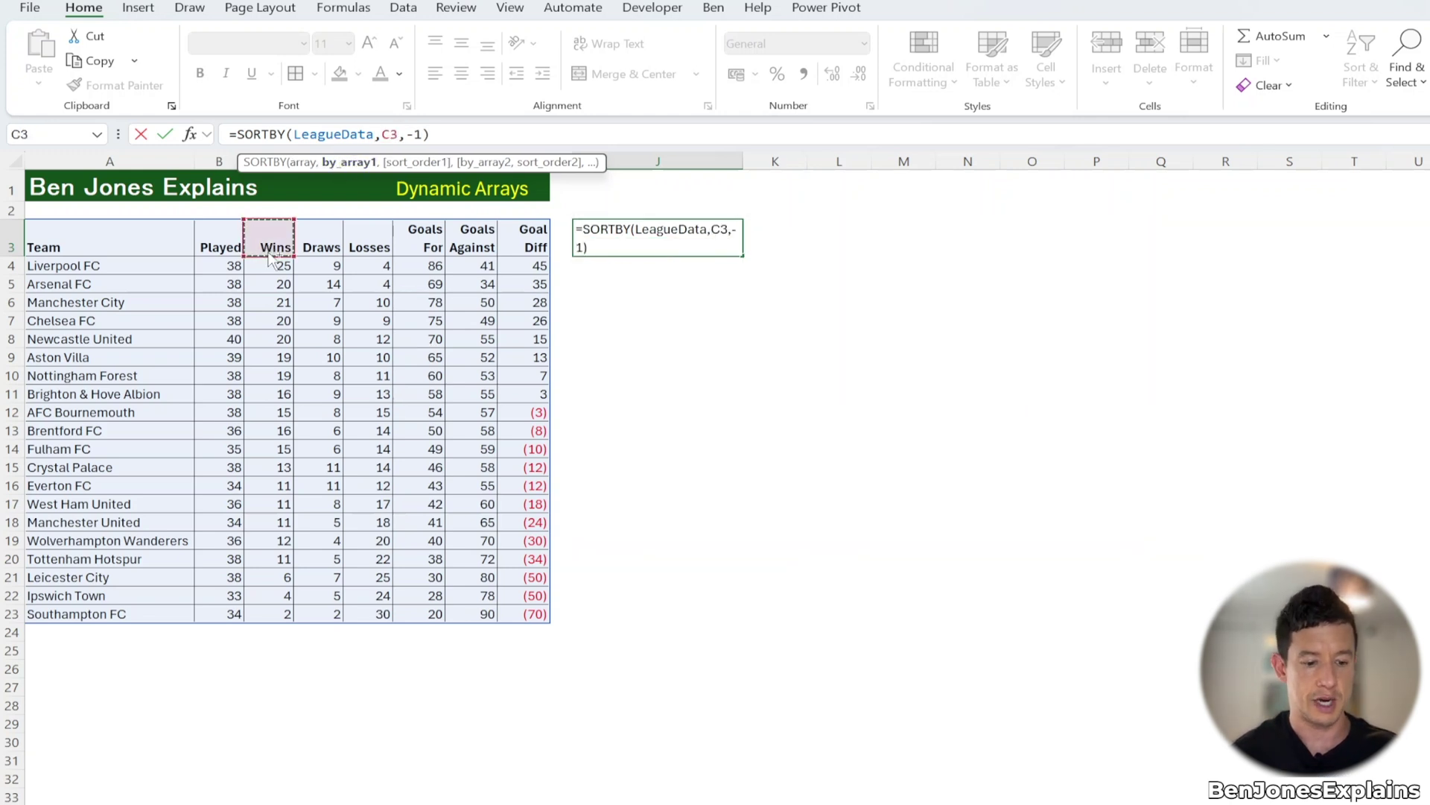
key(ctrl+shift+Down)
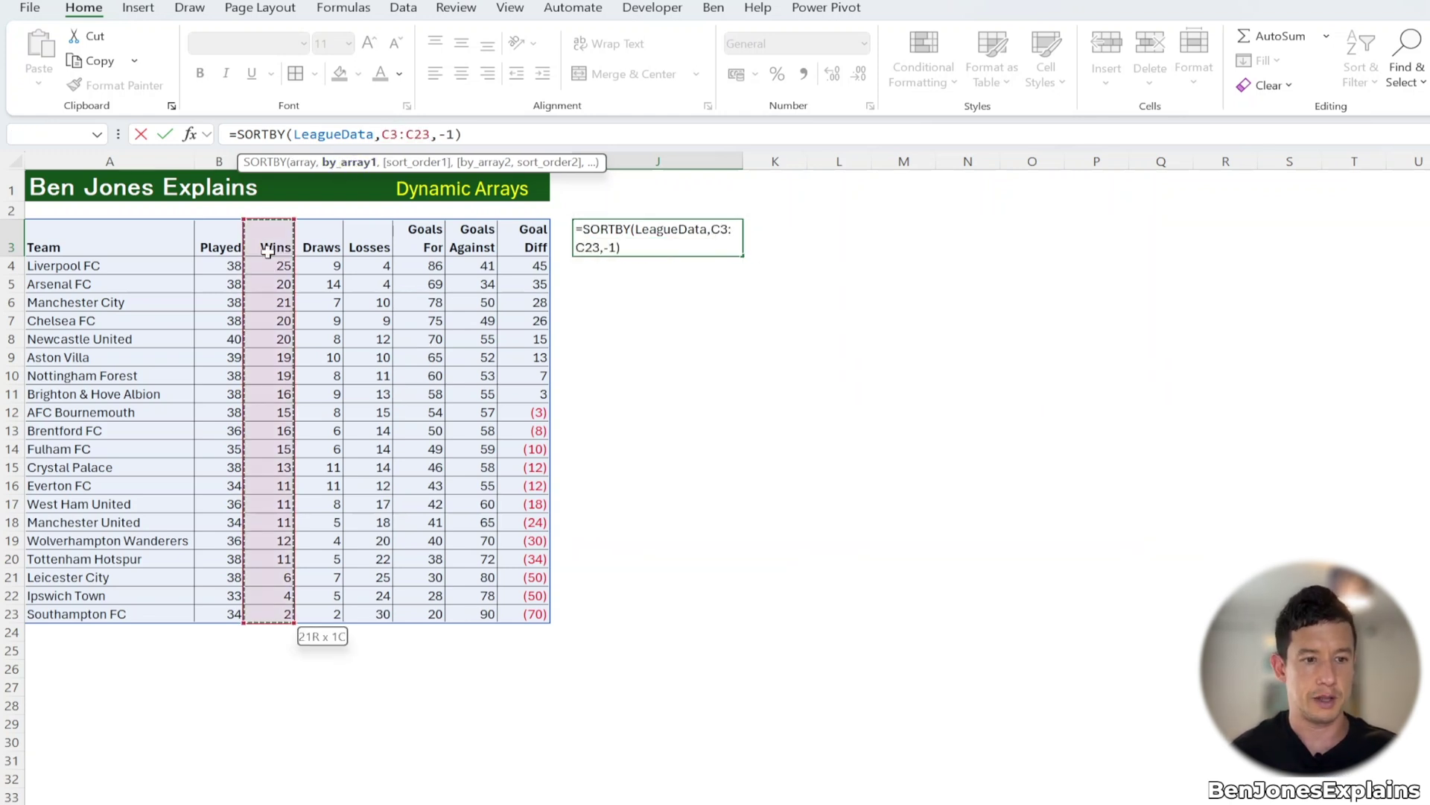
click(457, 135)
key(BackSpace)
key(BackSpace)
text(-1)
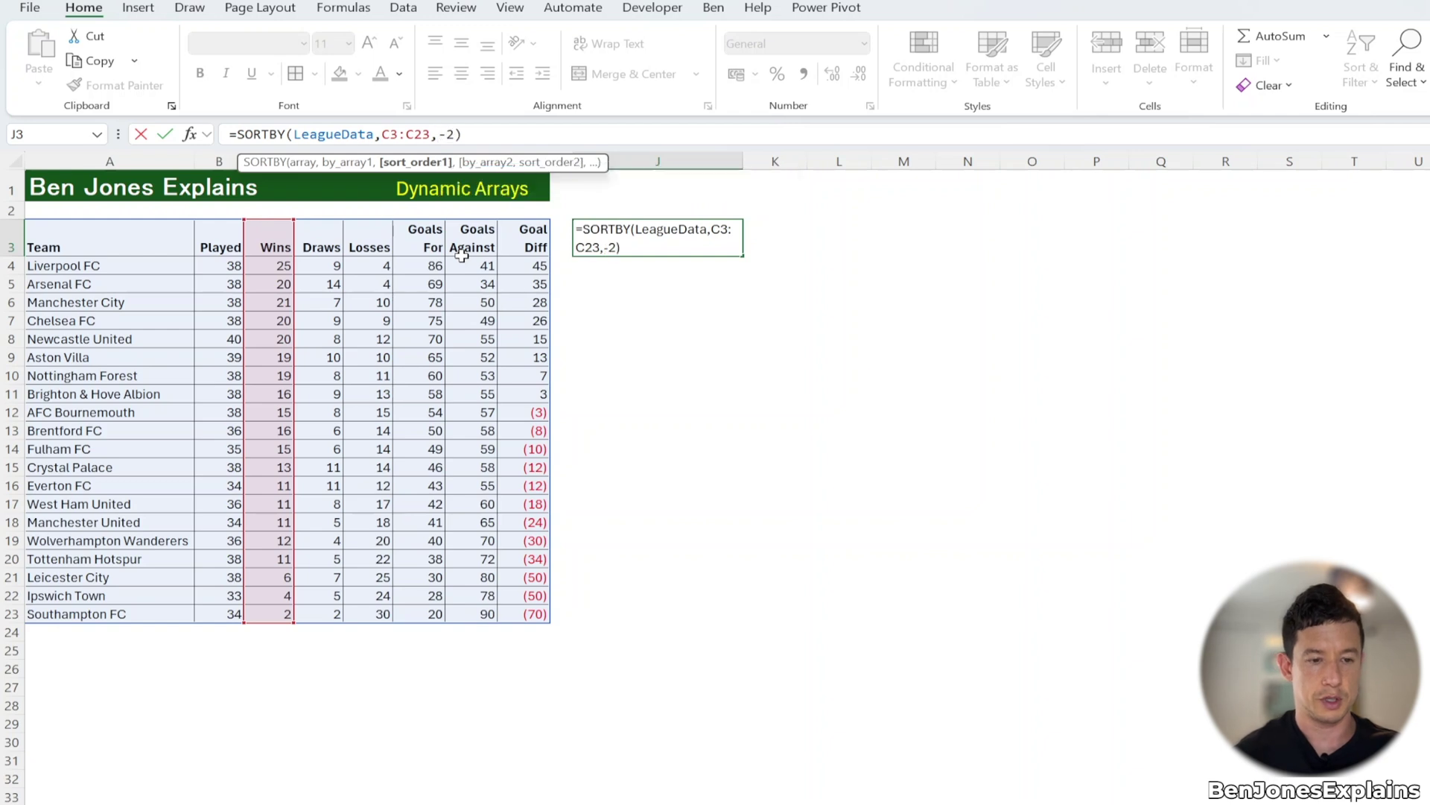
Add the Goals For column F3:F23 as the second sort array of the SORTBY formula with sort order -1.
text(,)
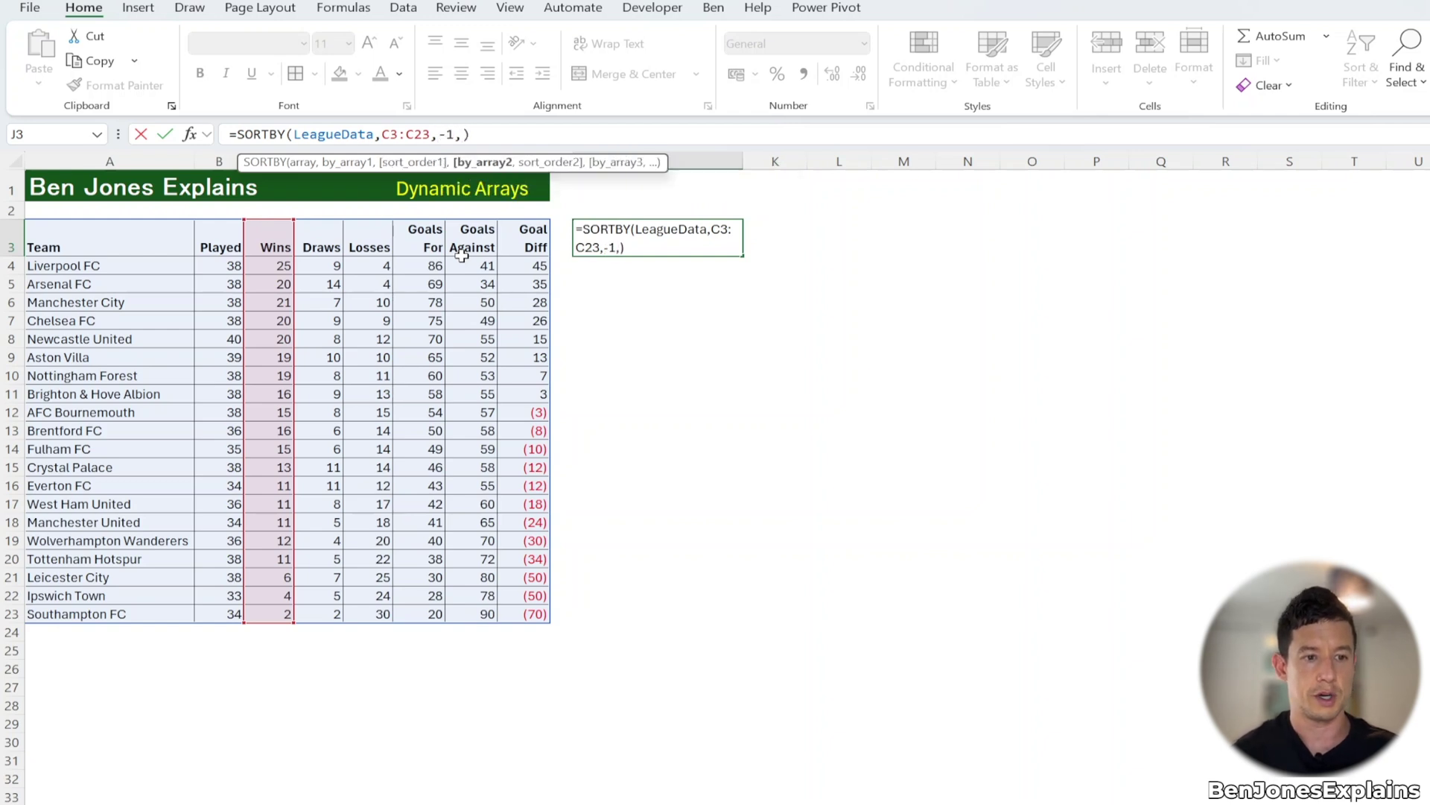
click(431, 235)
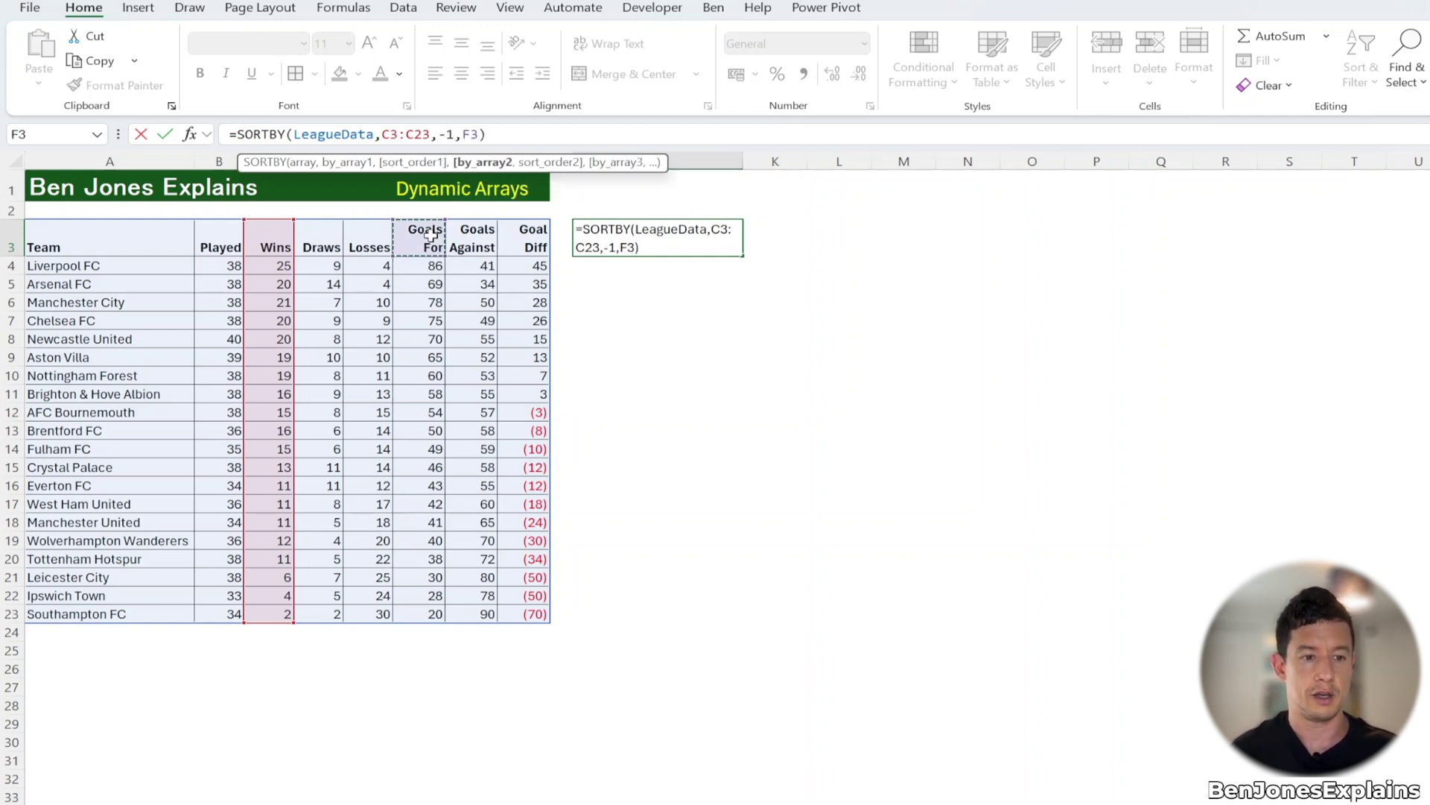
key(ctrl+shift+Down)
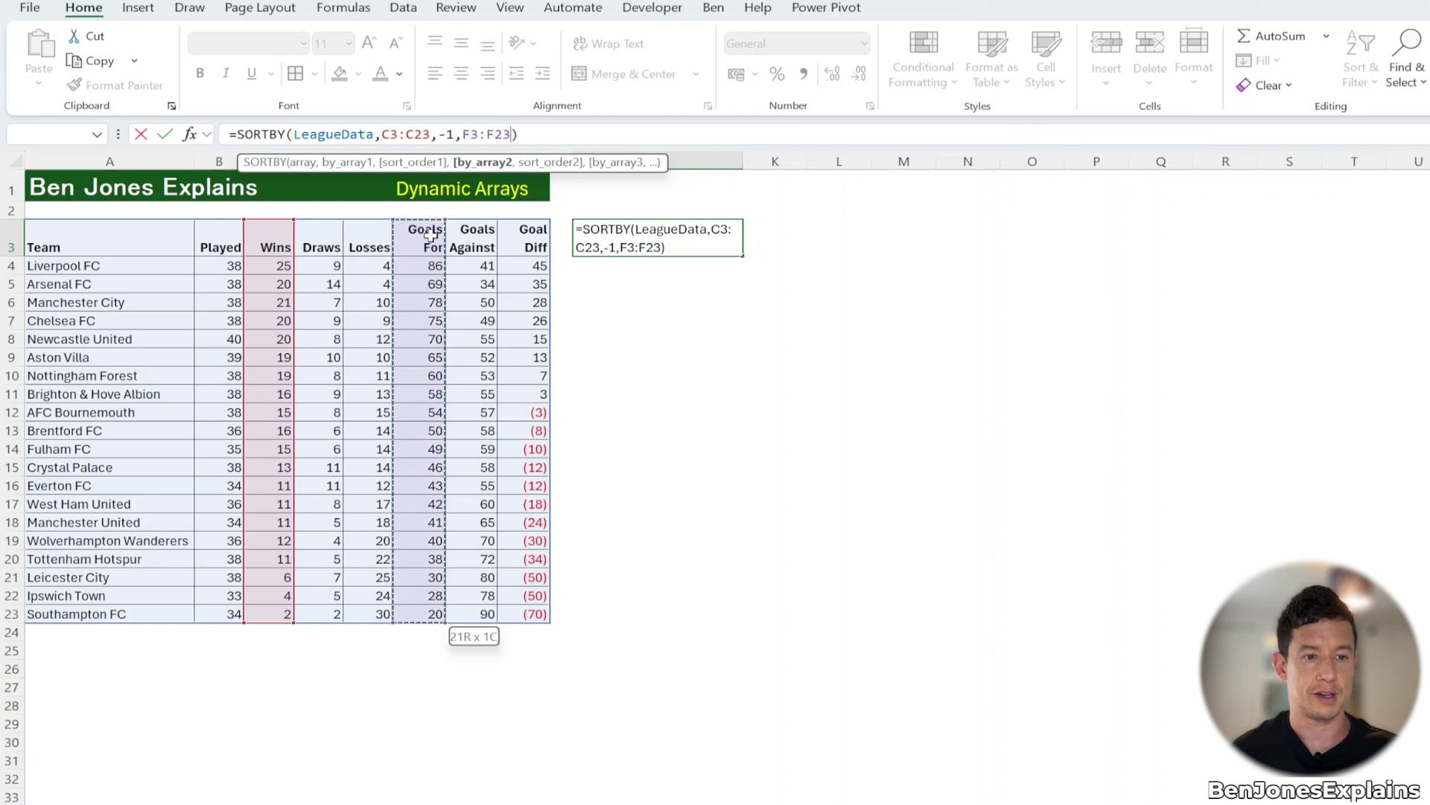
text(,-1)
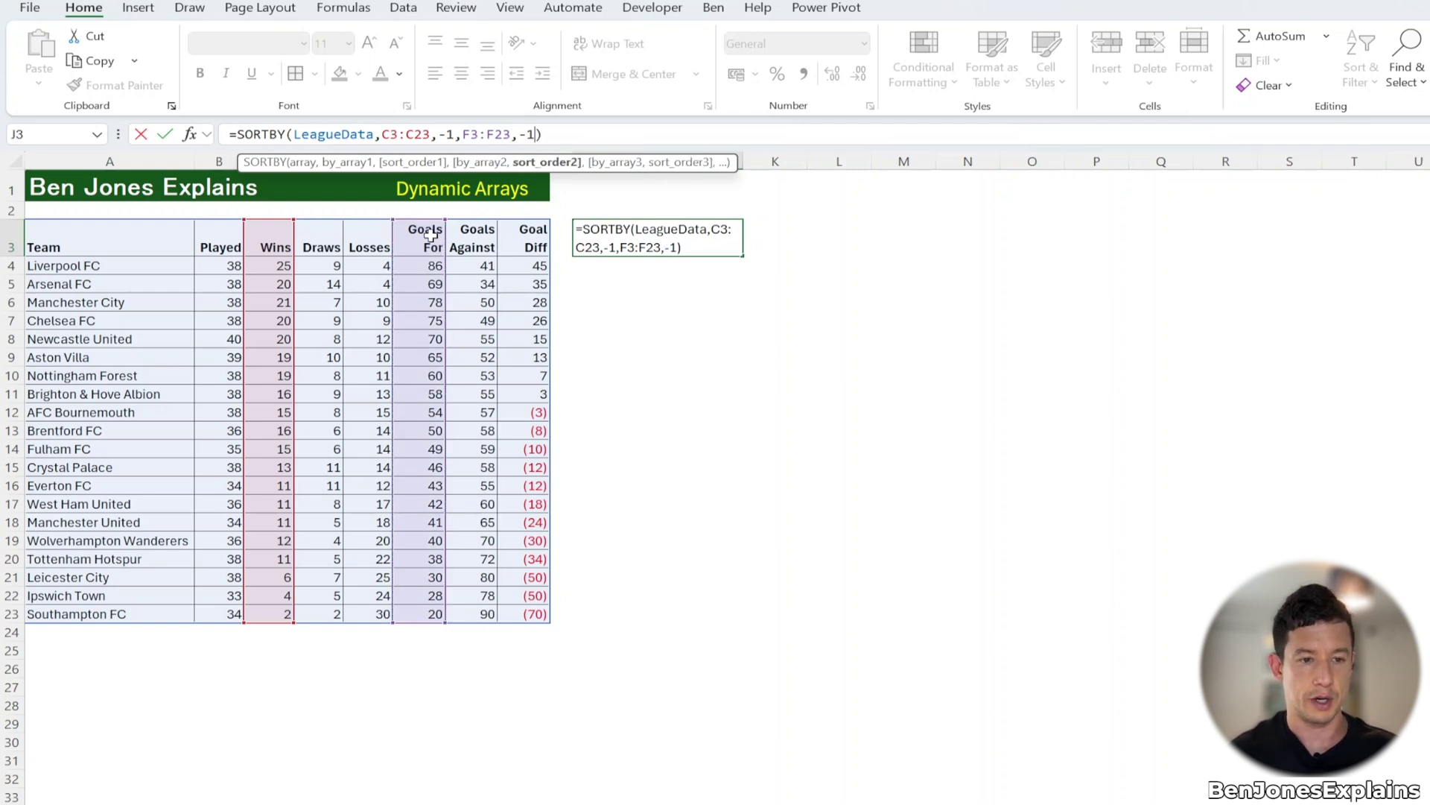
key(Return)
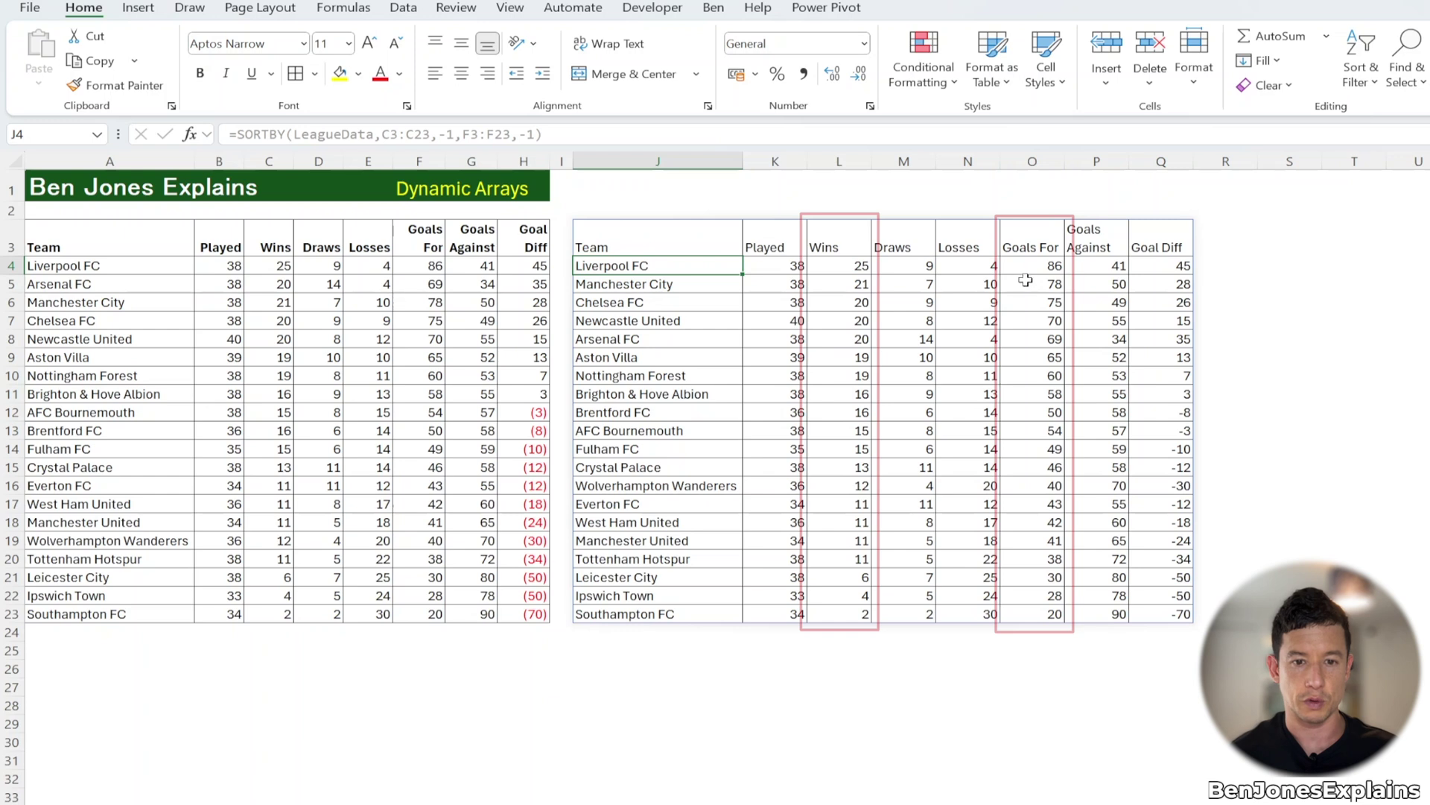
Set Newcastle United's Goals For in the source league table to 76.
click(1241, 341)
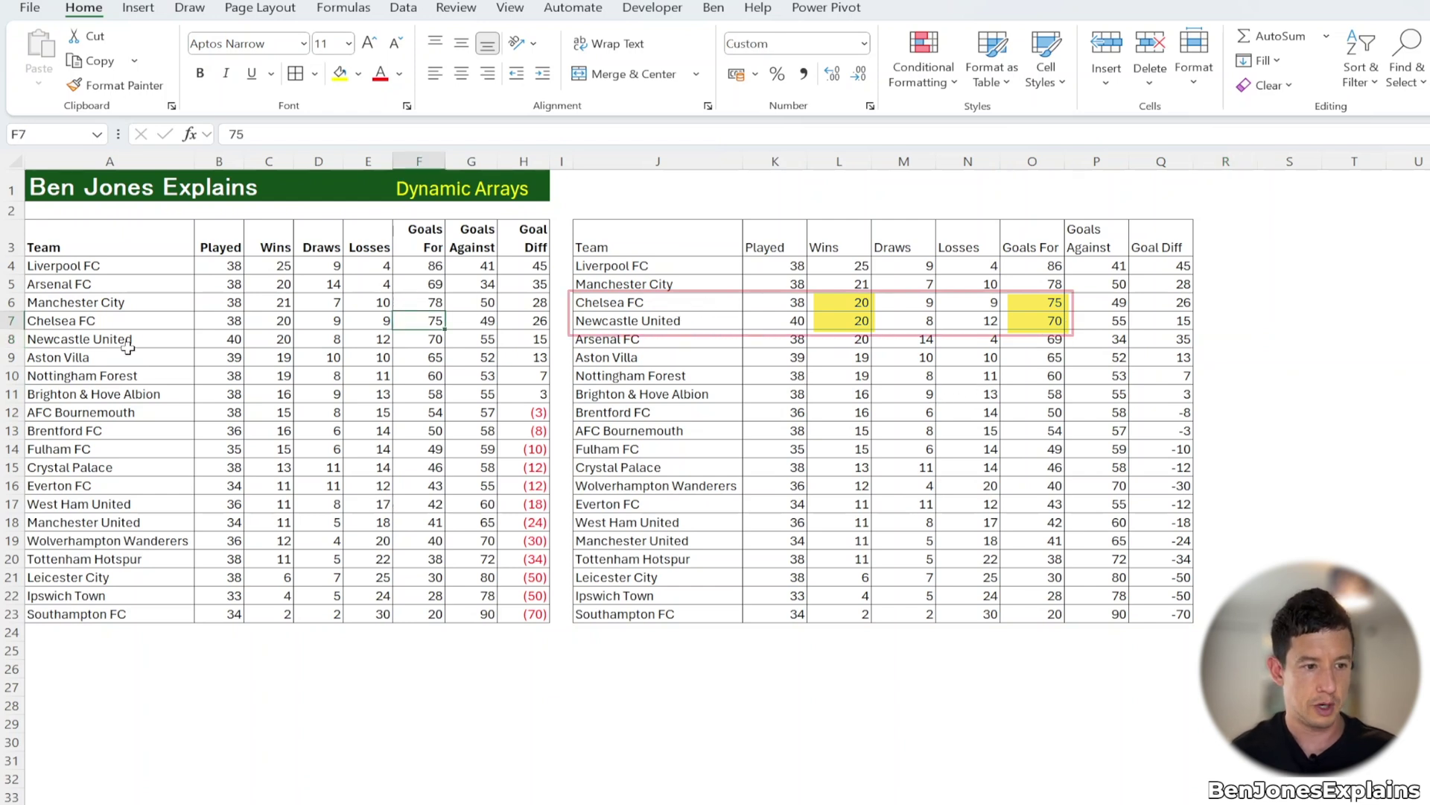
click(417, 339)
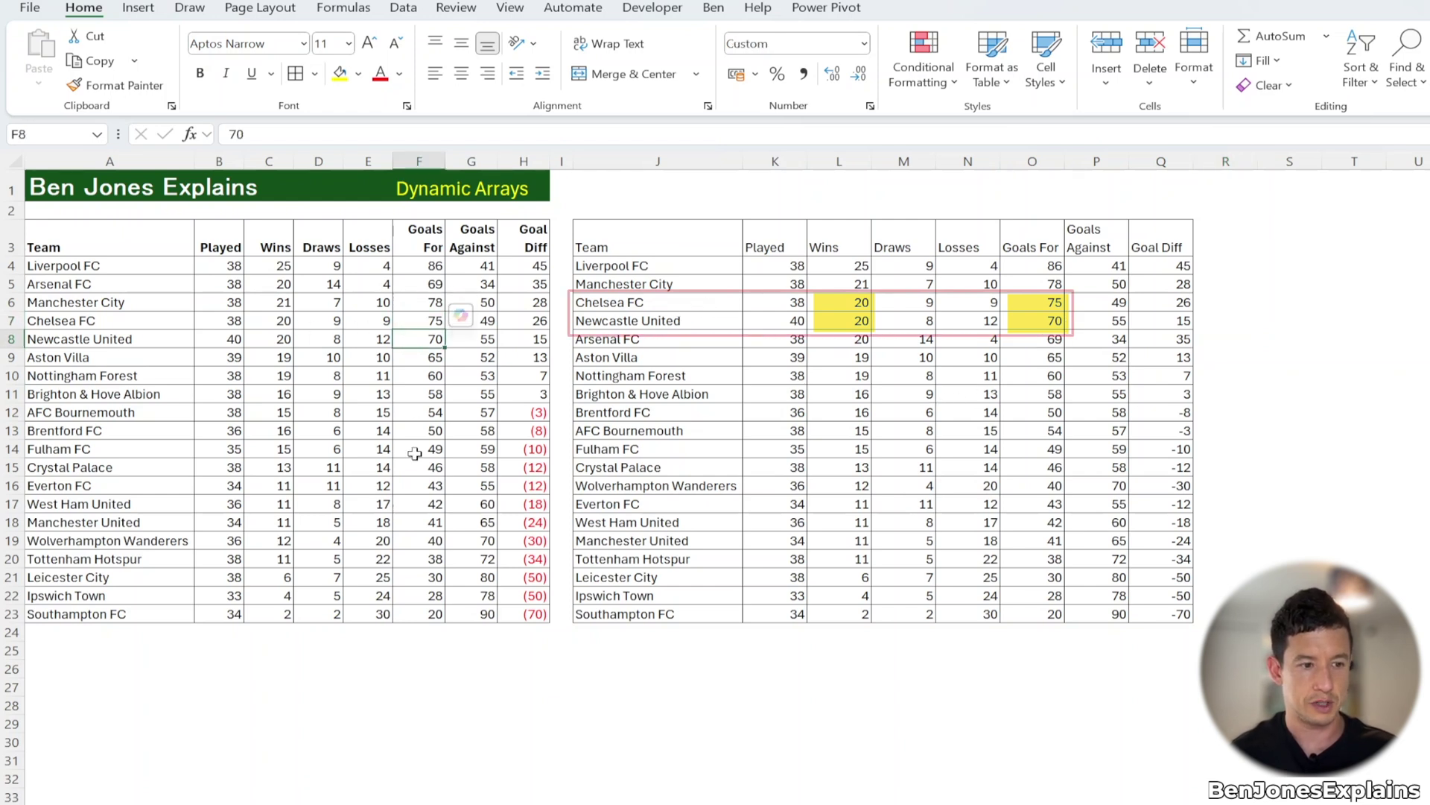
text(76)
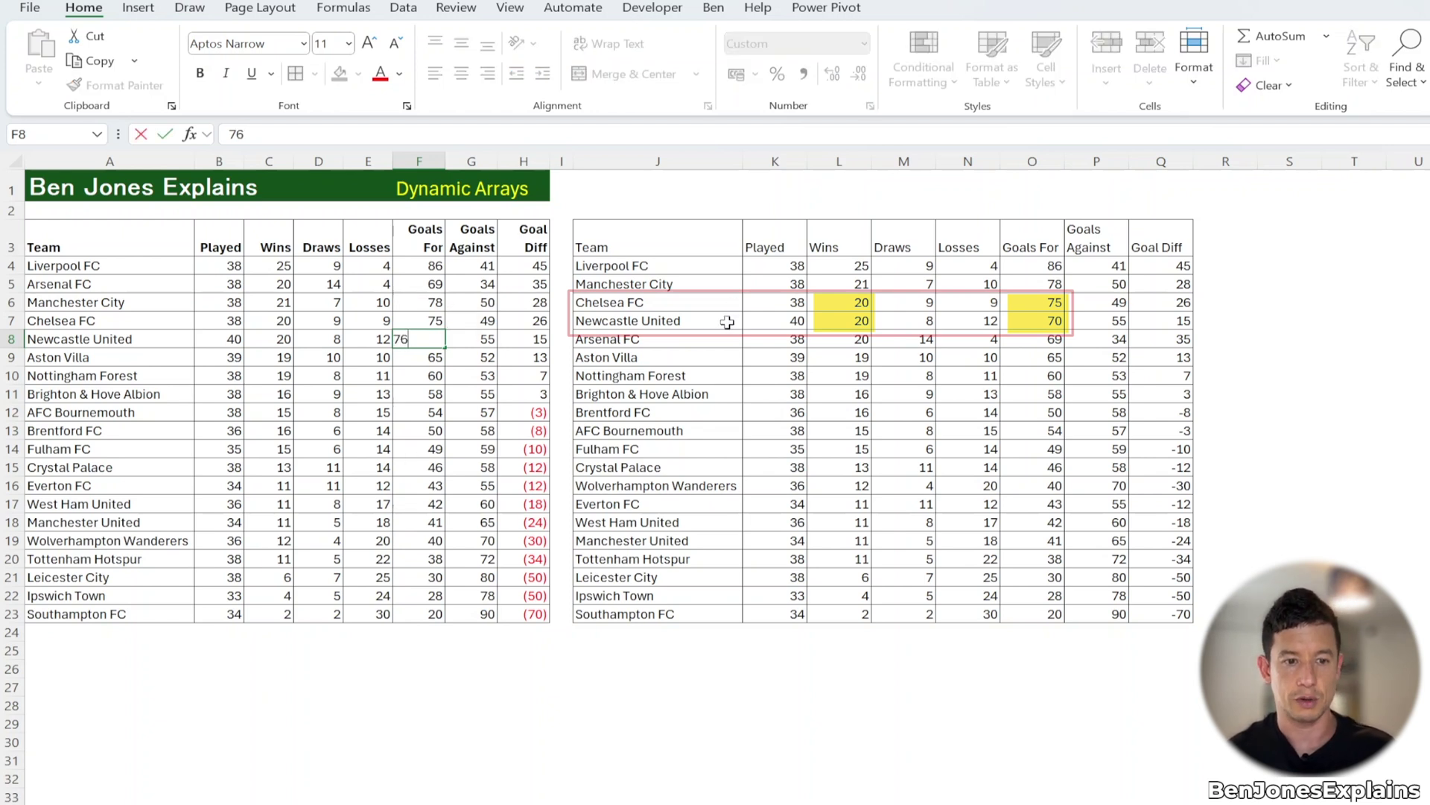
key(Return)
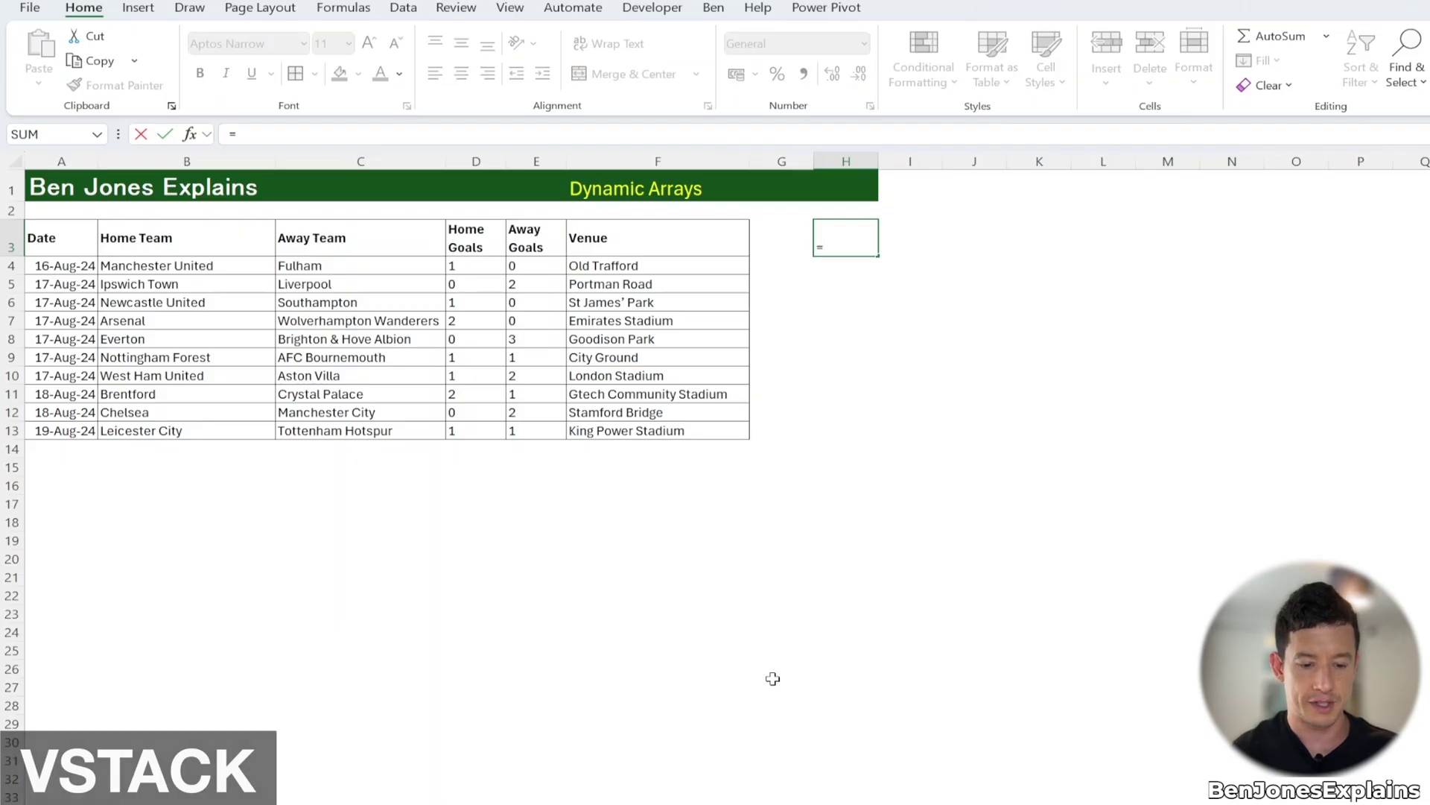
Begin a VSTACK formula in H3 of the MatchWeek1 sheet with the match table A3:F13 as its first array.
text(Vs)
key(Tab)
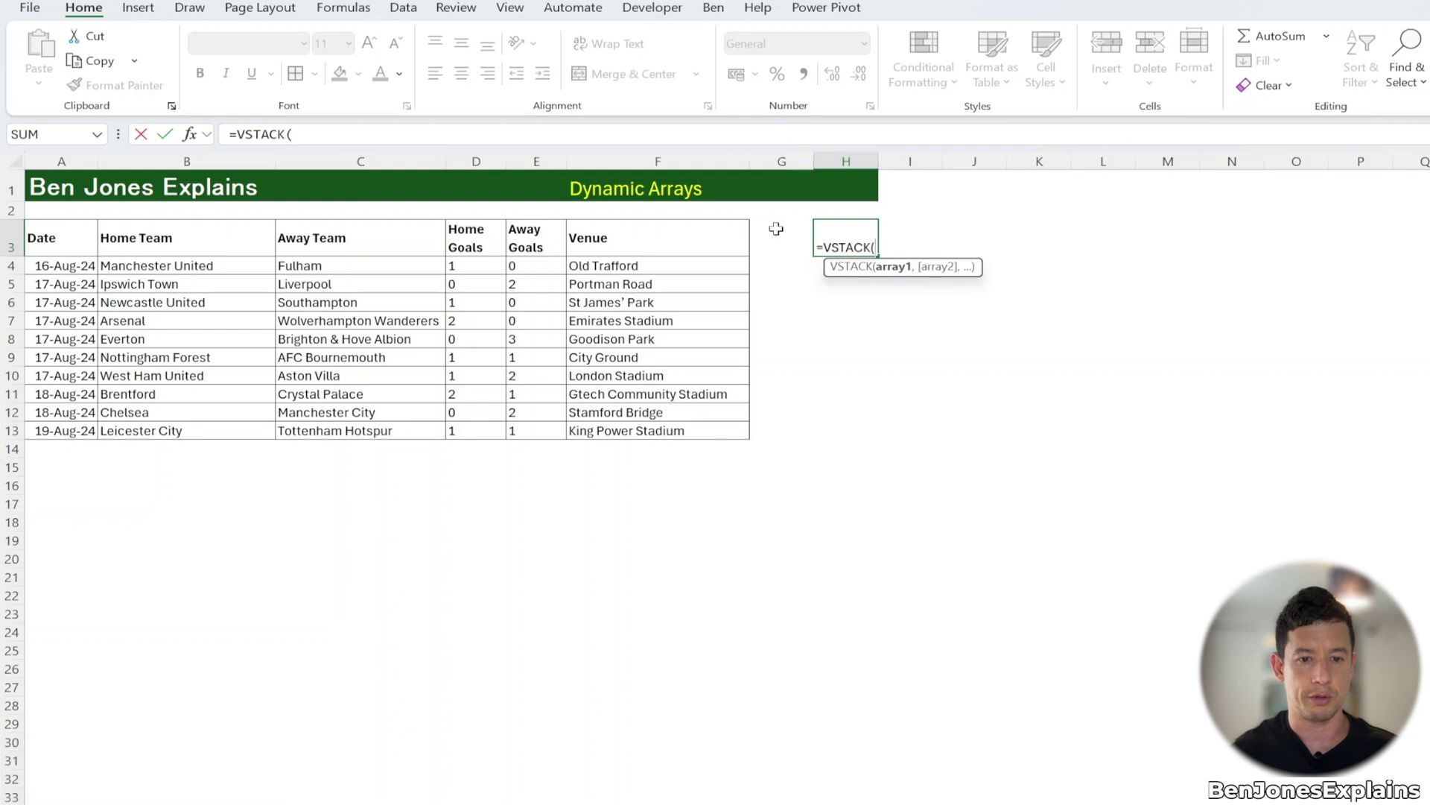
click(55, 250)
drag(55, 250, 749, 437)
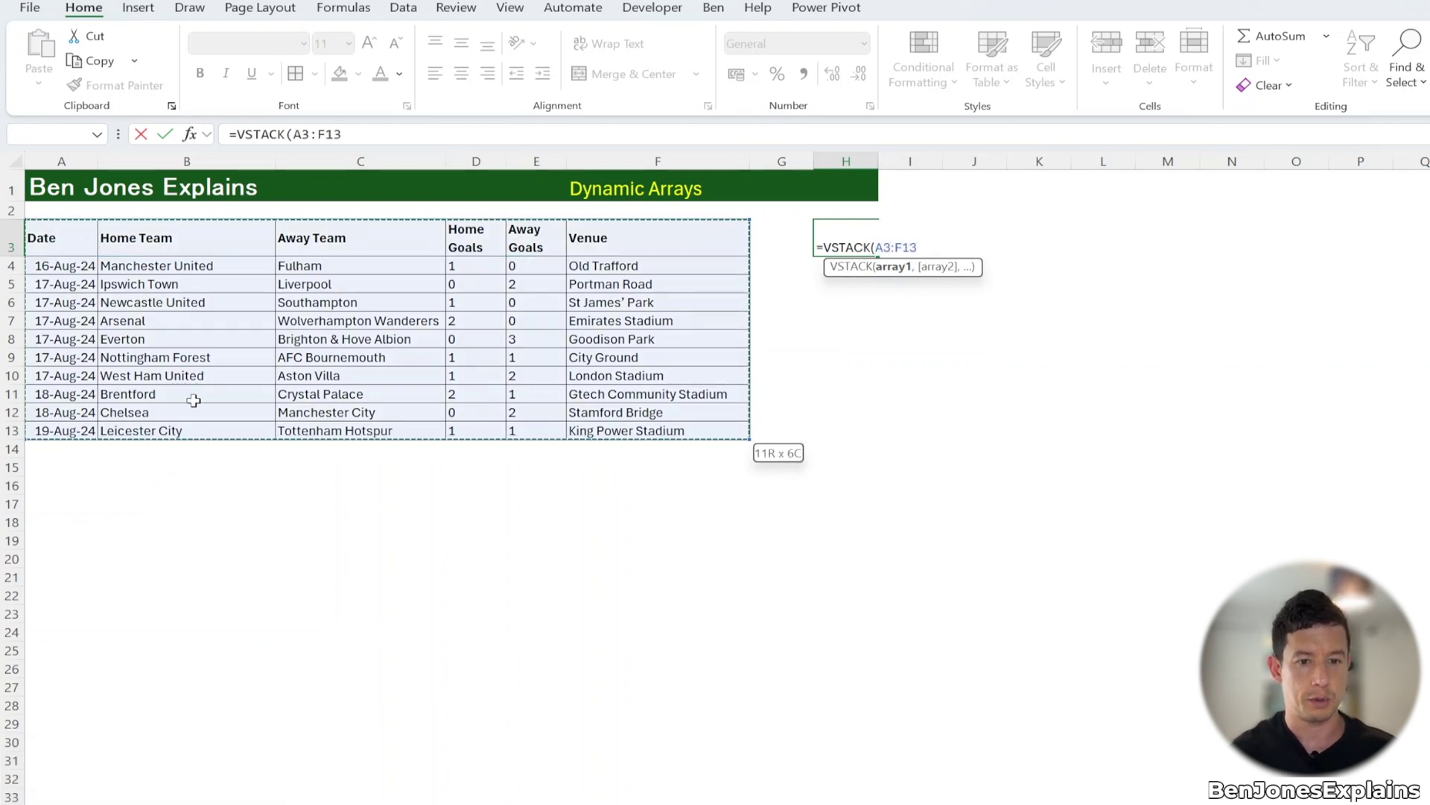
text(,)
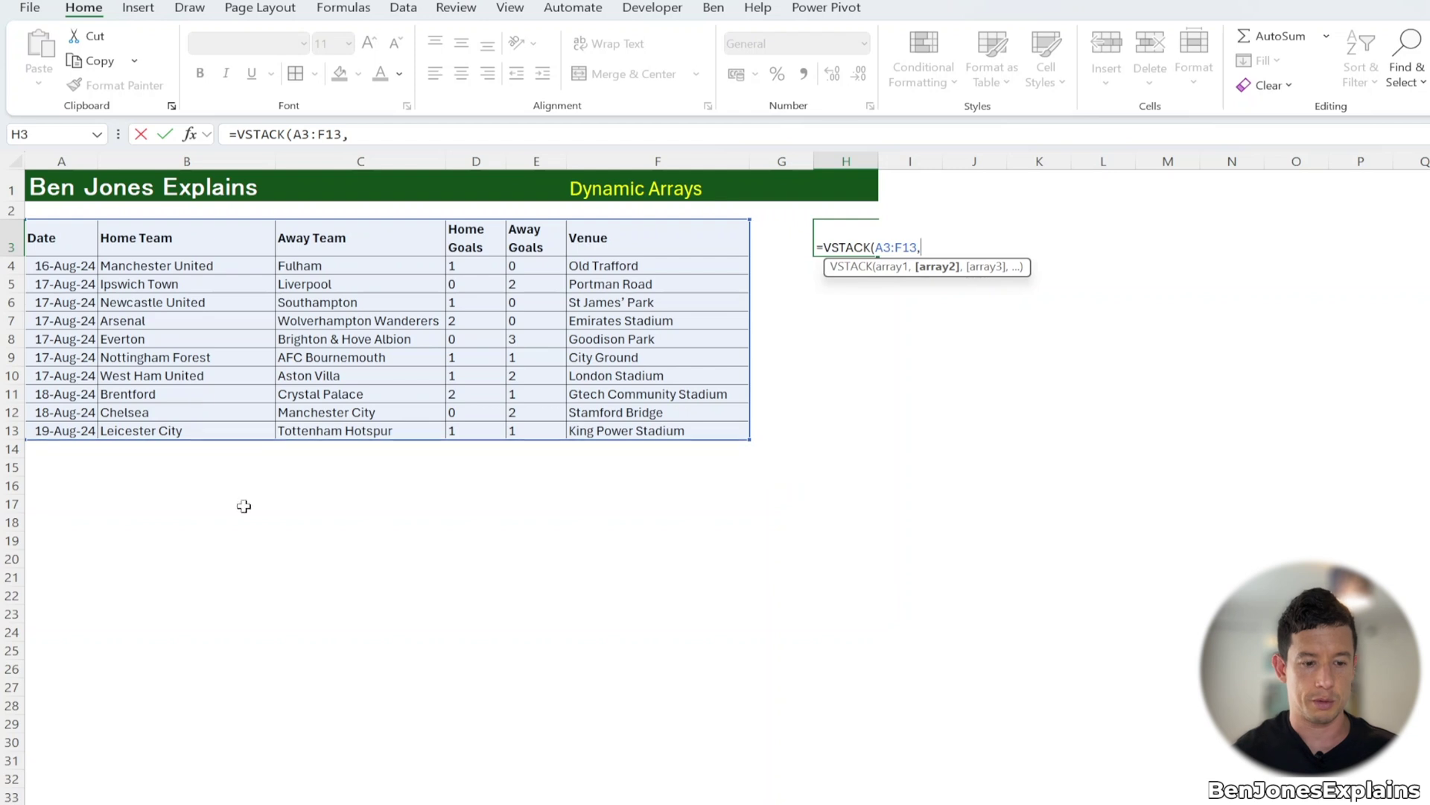
Complete the VSTACK formula with the MatchWeek2 data rows A4:F13, excluding the header, as the second array.
key(ctrl+Page_Down)
click(91, 265)
key(ctrl+shift+Right)
key(ctrl+shift+Down)
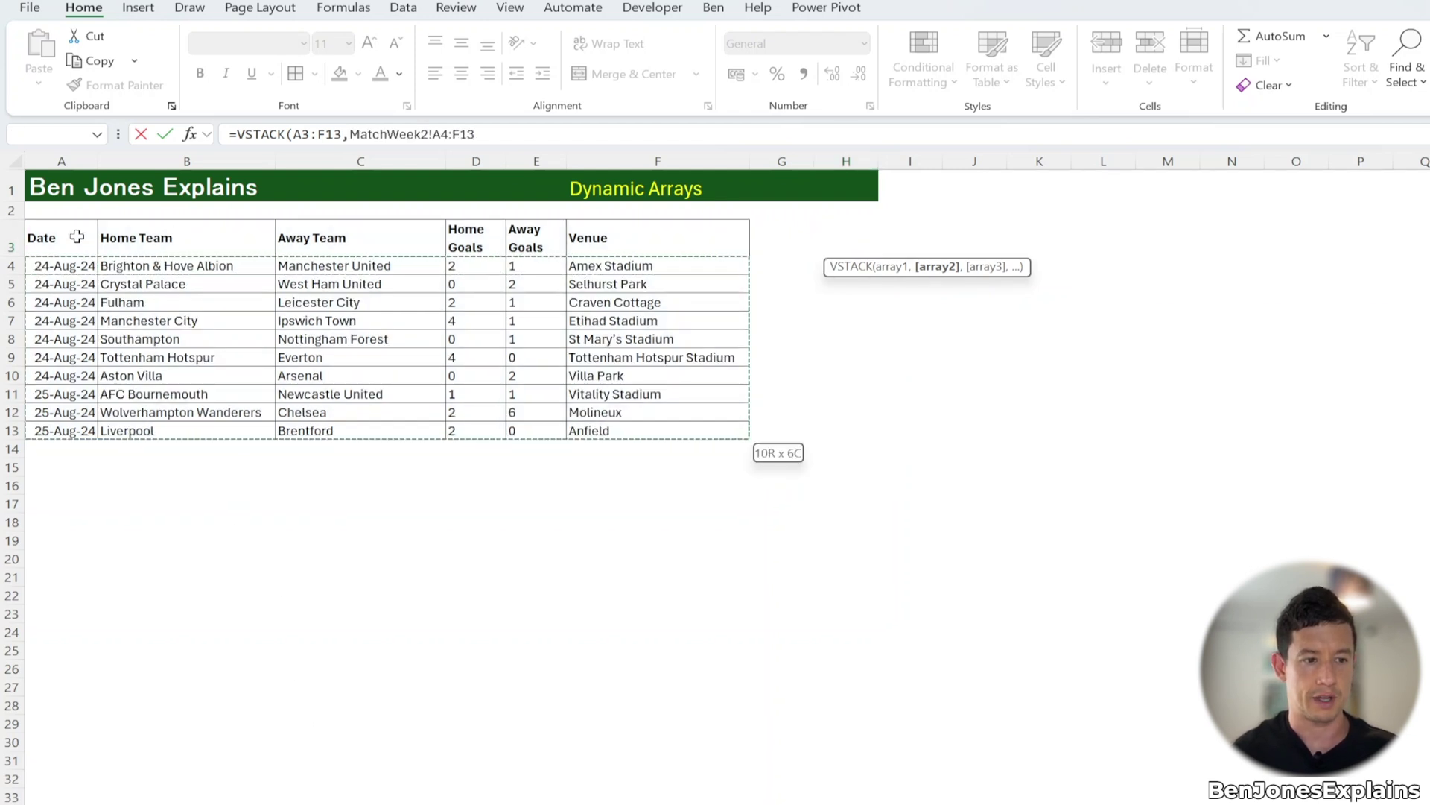
text())
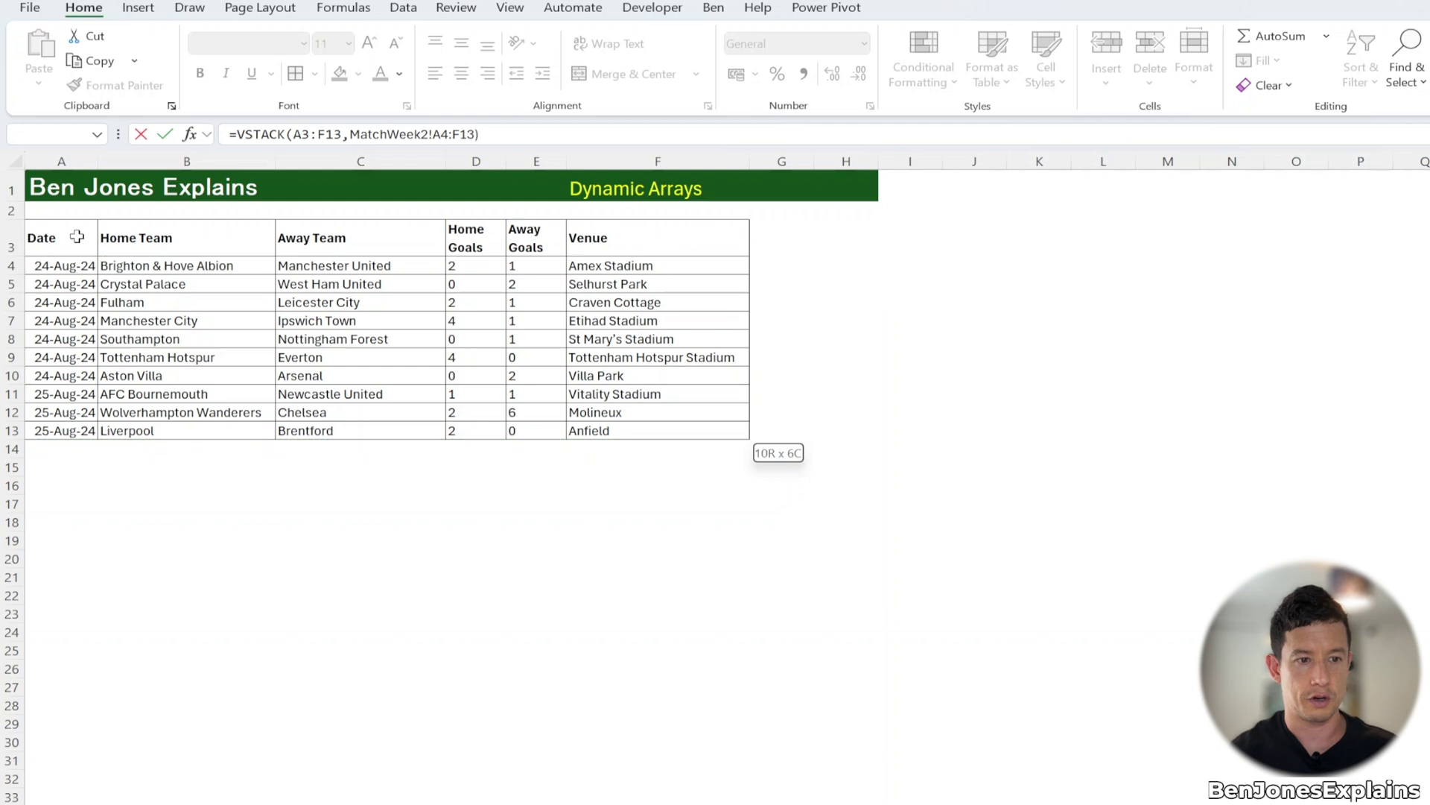
key(Return)
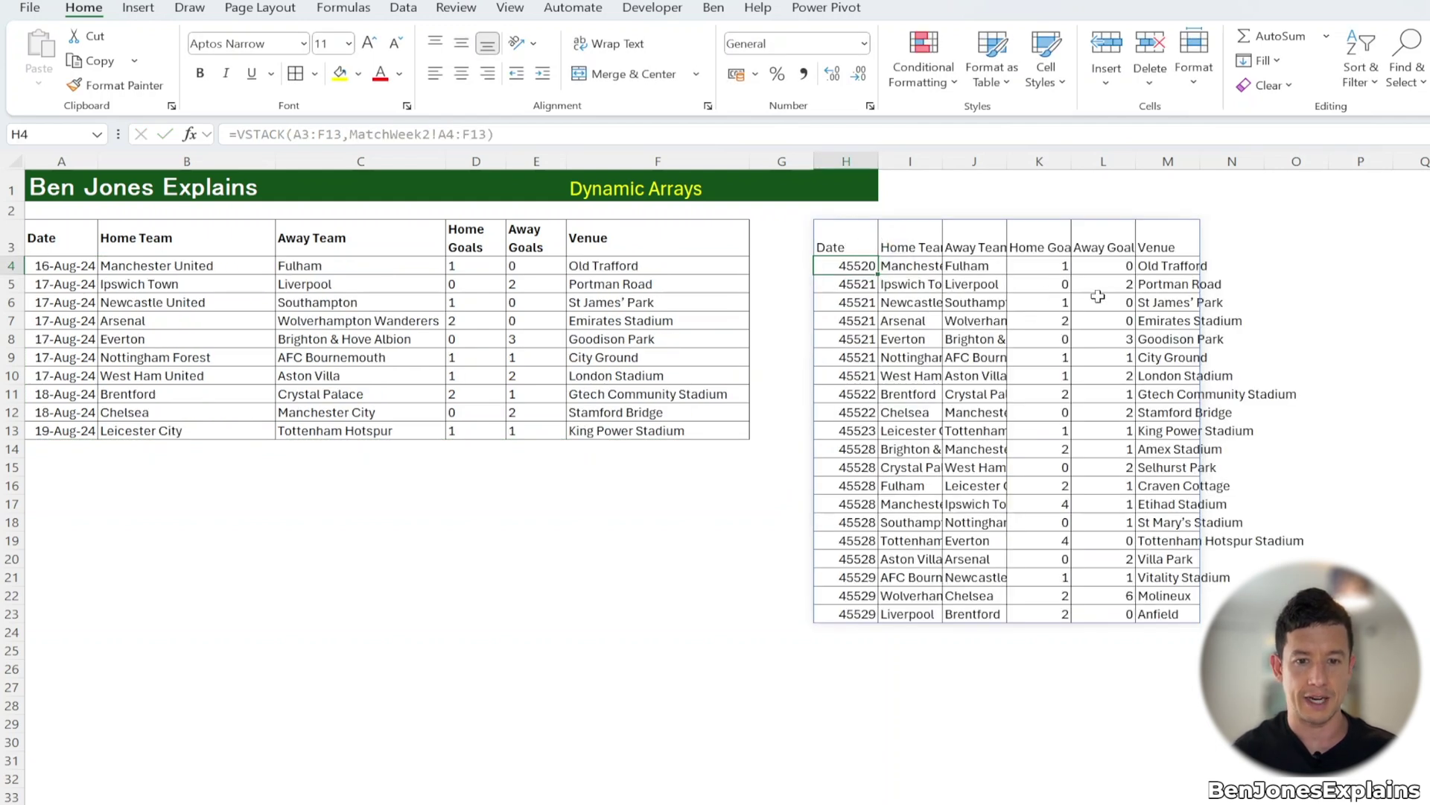
Replace the VSTACK formula in H3 with an HSTACK formula that takes the MatchWeek1 table A3:F13 as its first array.
click(842, 240)
key(Delete)
text(=Hs)
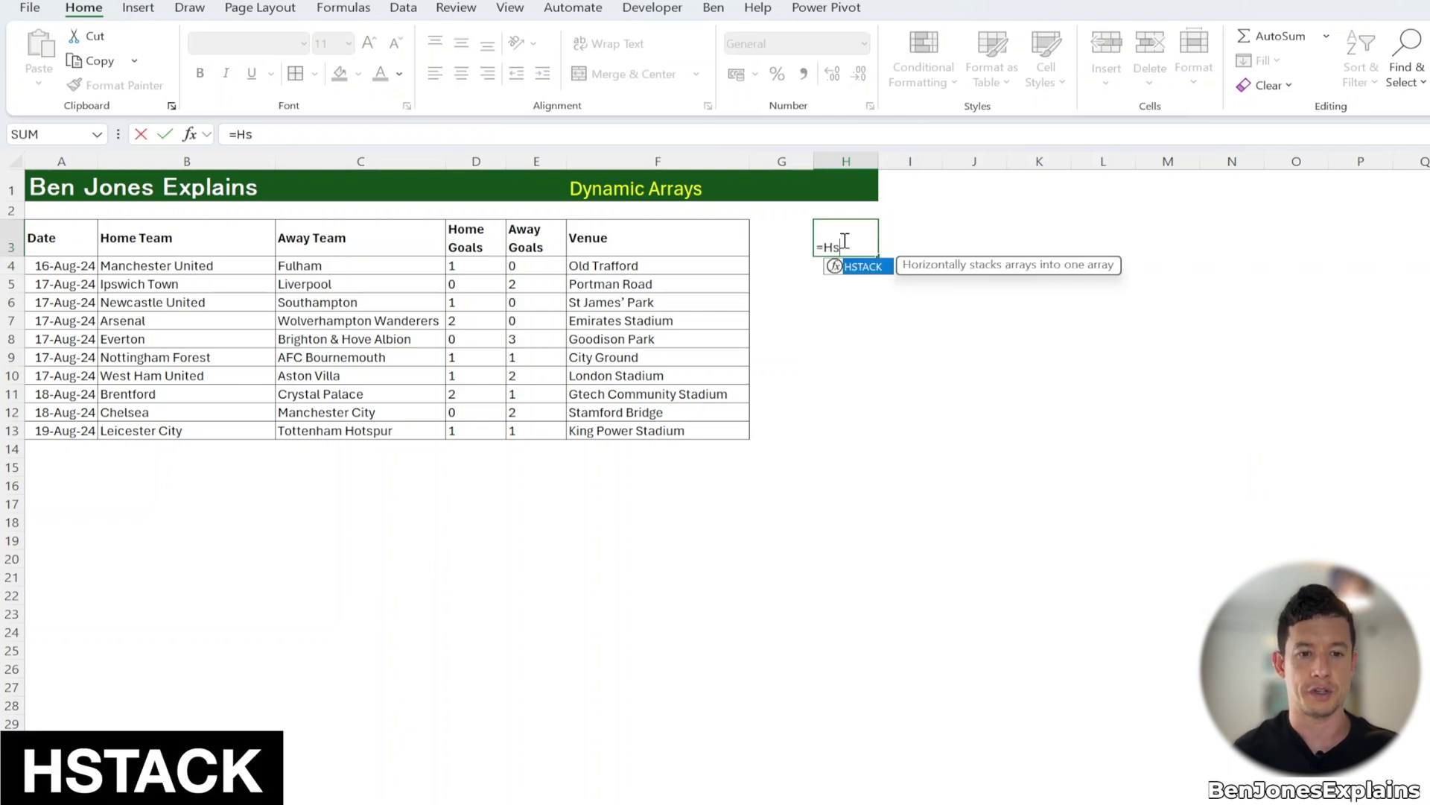
key(Tab)
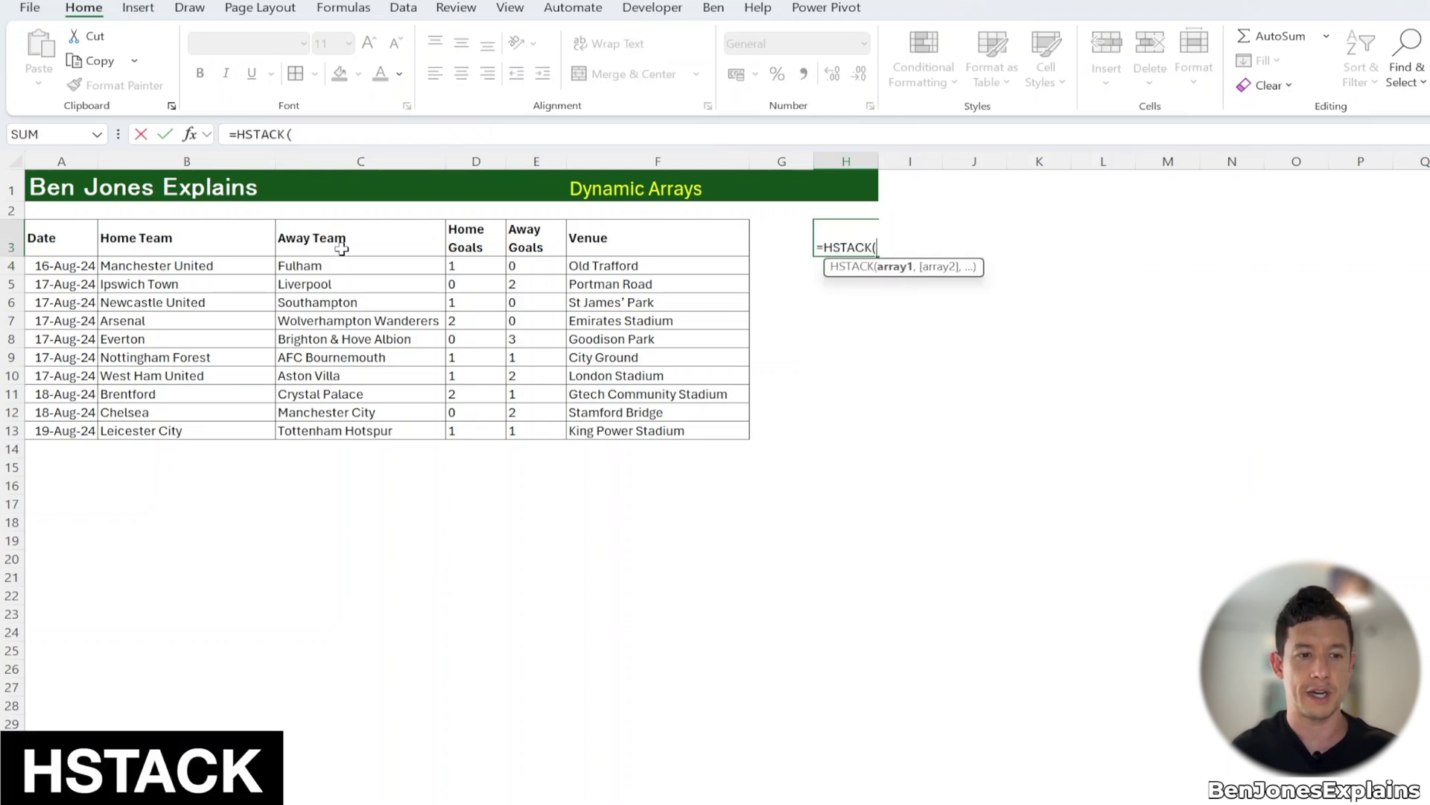
click(72, 238)
key(ctrl+shift+Right)
key(ctrl+shift+Down)
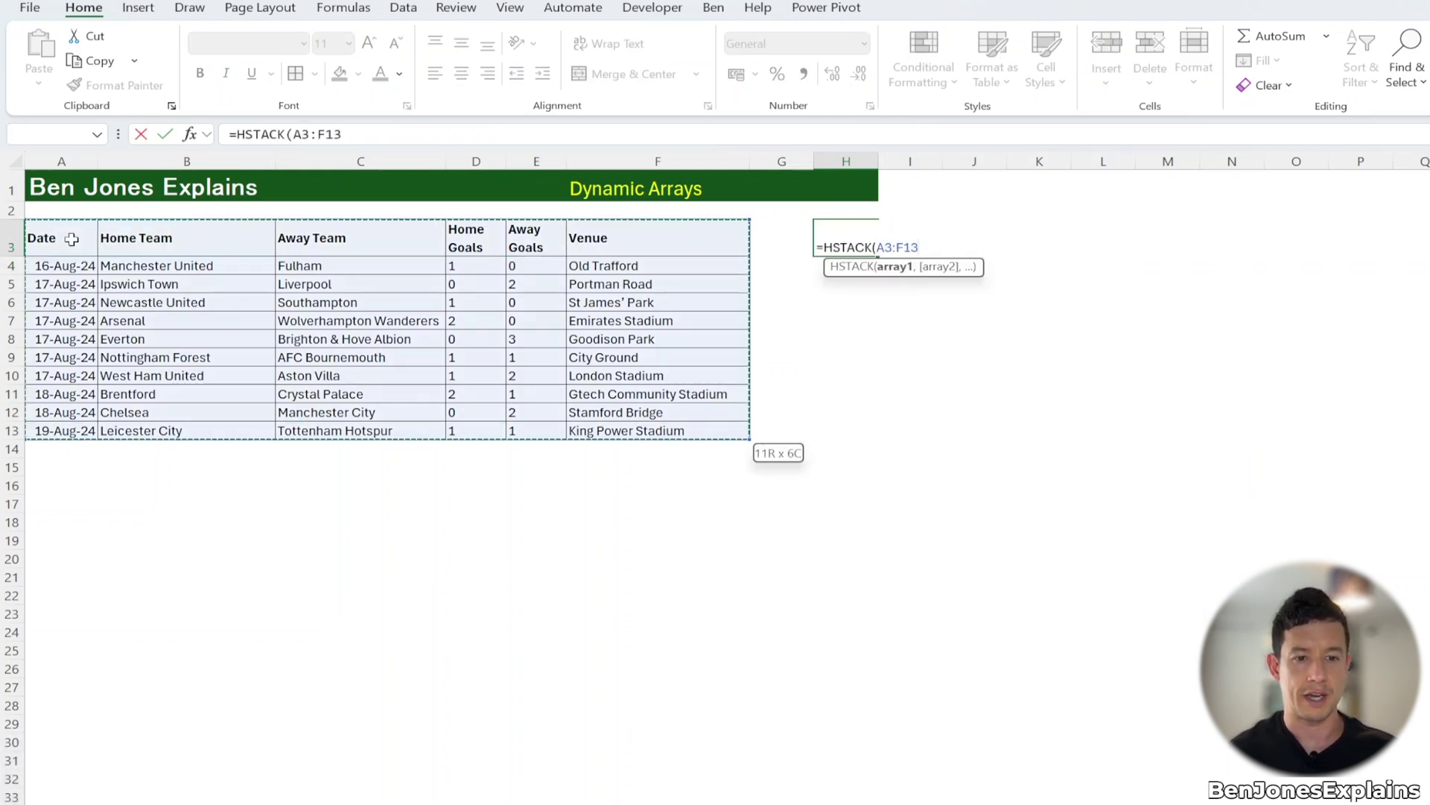
Complete the HSTACK formula with the MatchWeek2 table A3:F13, including its header row, as the second array.
text(,)
key(ctrl+Page_Down)
click(79, 269)
key(Up)
key(ctrl+shift+Right)
key(ctrl+shift+Down)
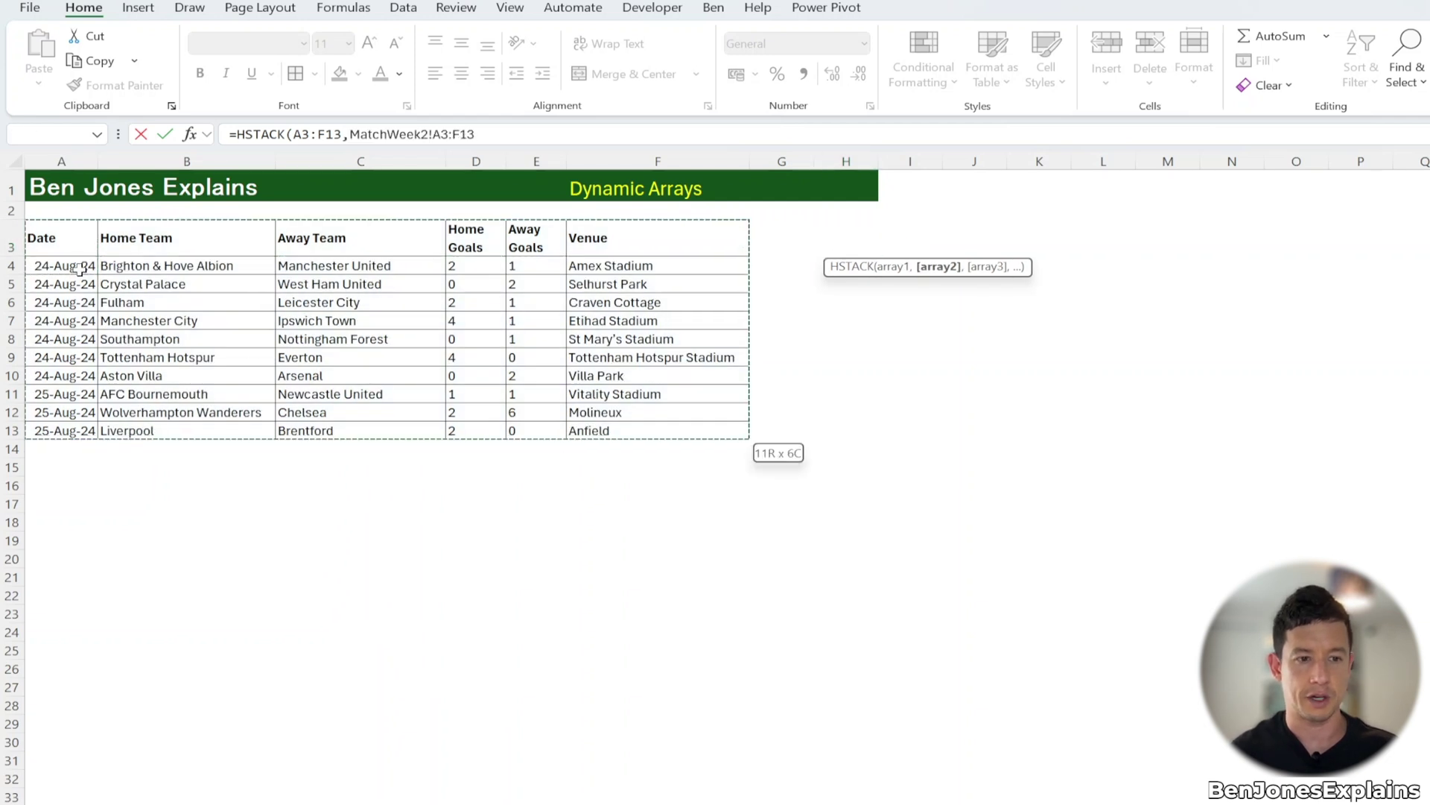
text())
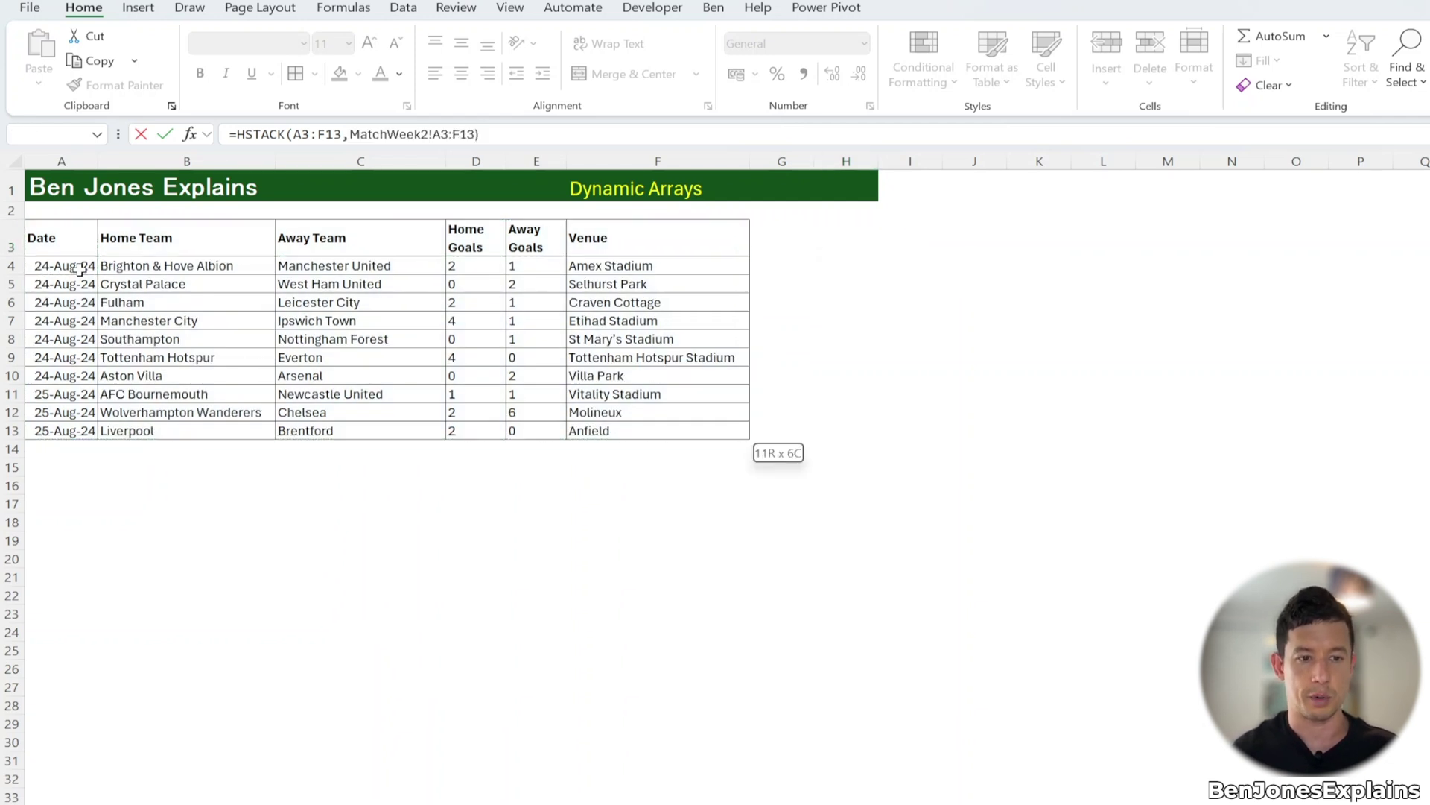
key(Return)
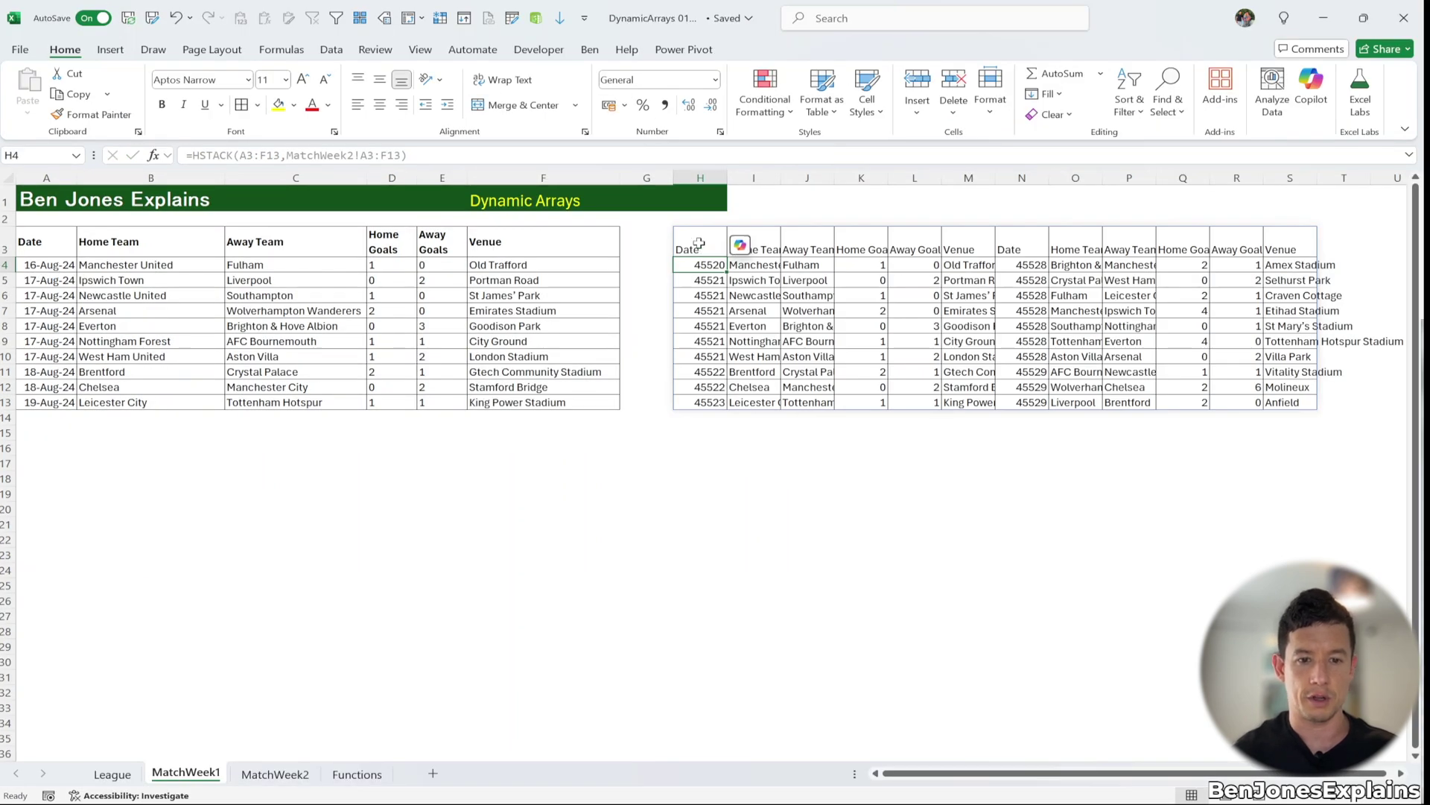
Examine the two side-by-side blocks of the HSTACK result, H3:M13 and N3:S13.
drag(698, 243, 946, 404)
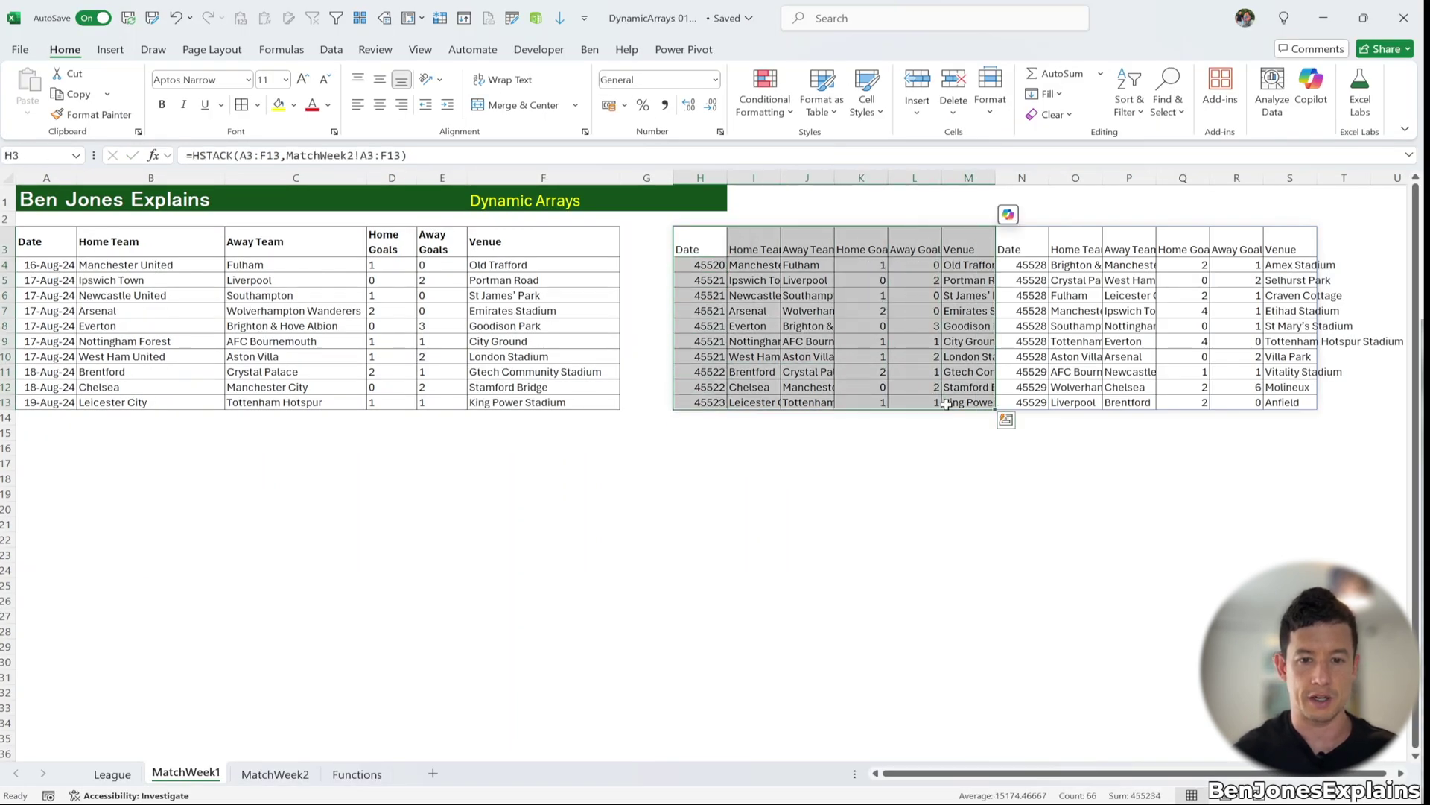
drag(1021, 247, 1270, 404)
click(684, 423)
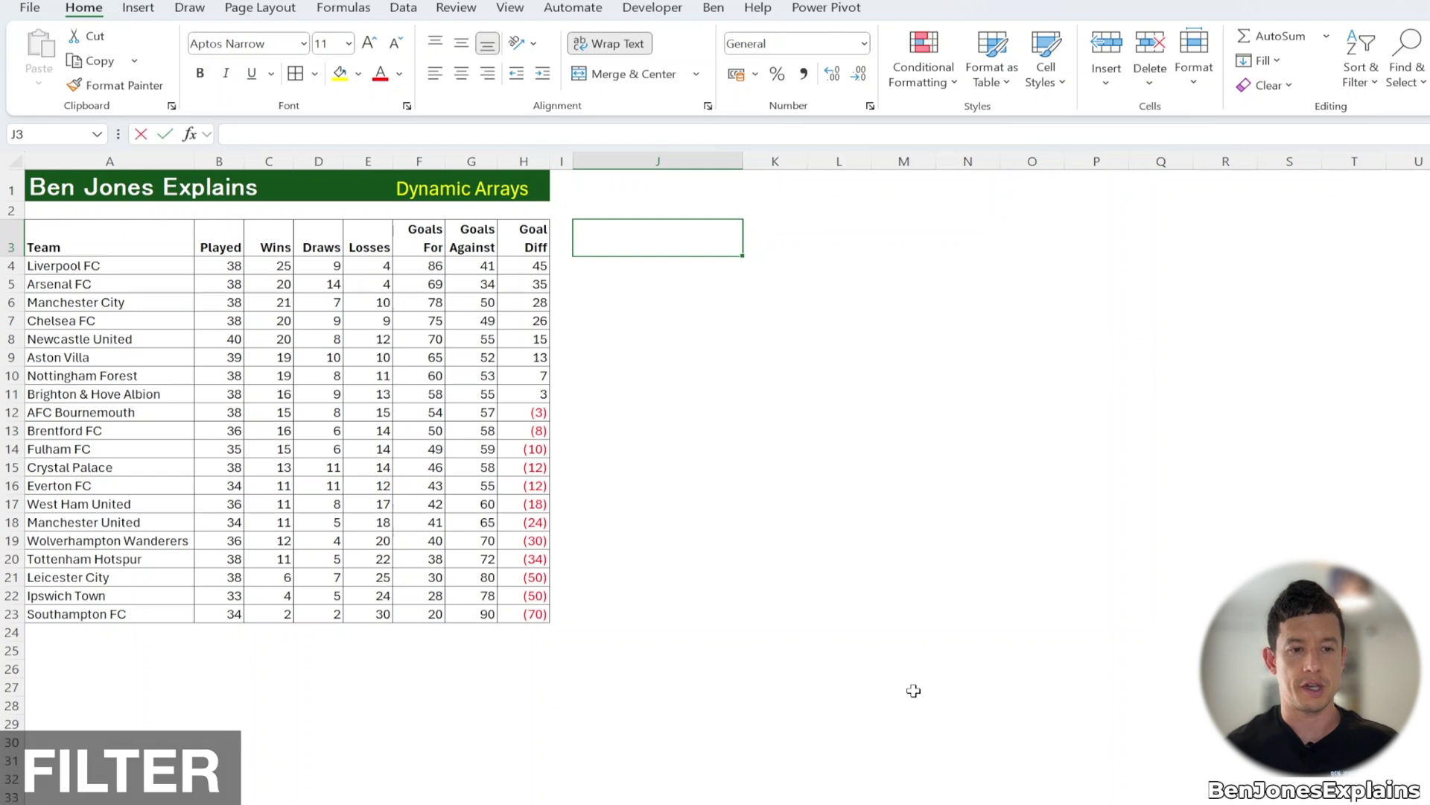
Begin a FILTER formula in J3 beside the league table with the named range LeagueData as its array.
text(=fil)
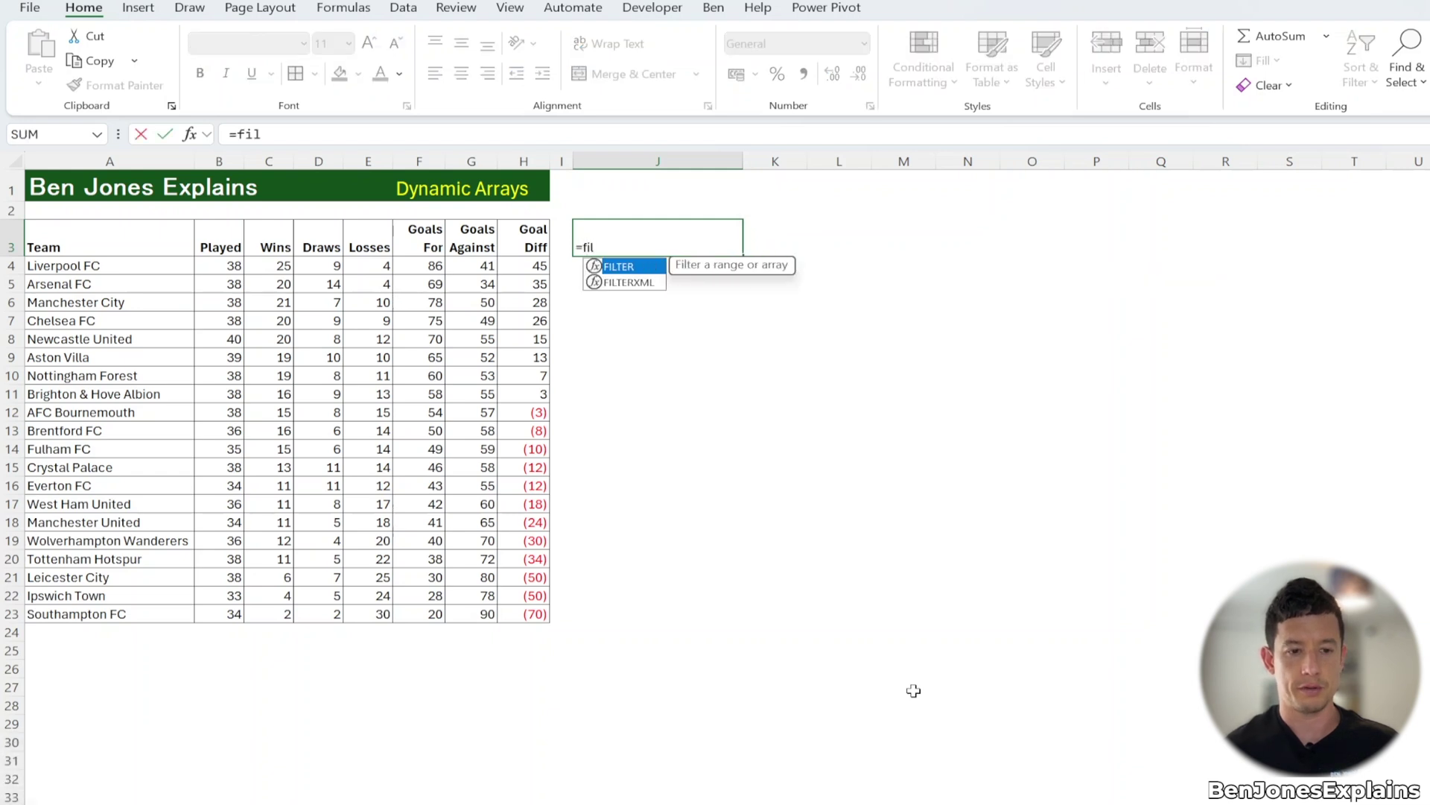
key(Tab)
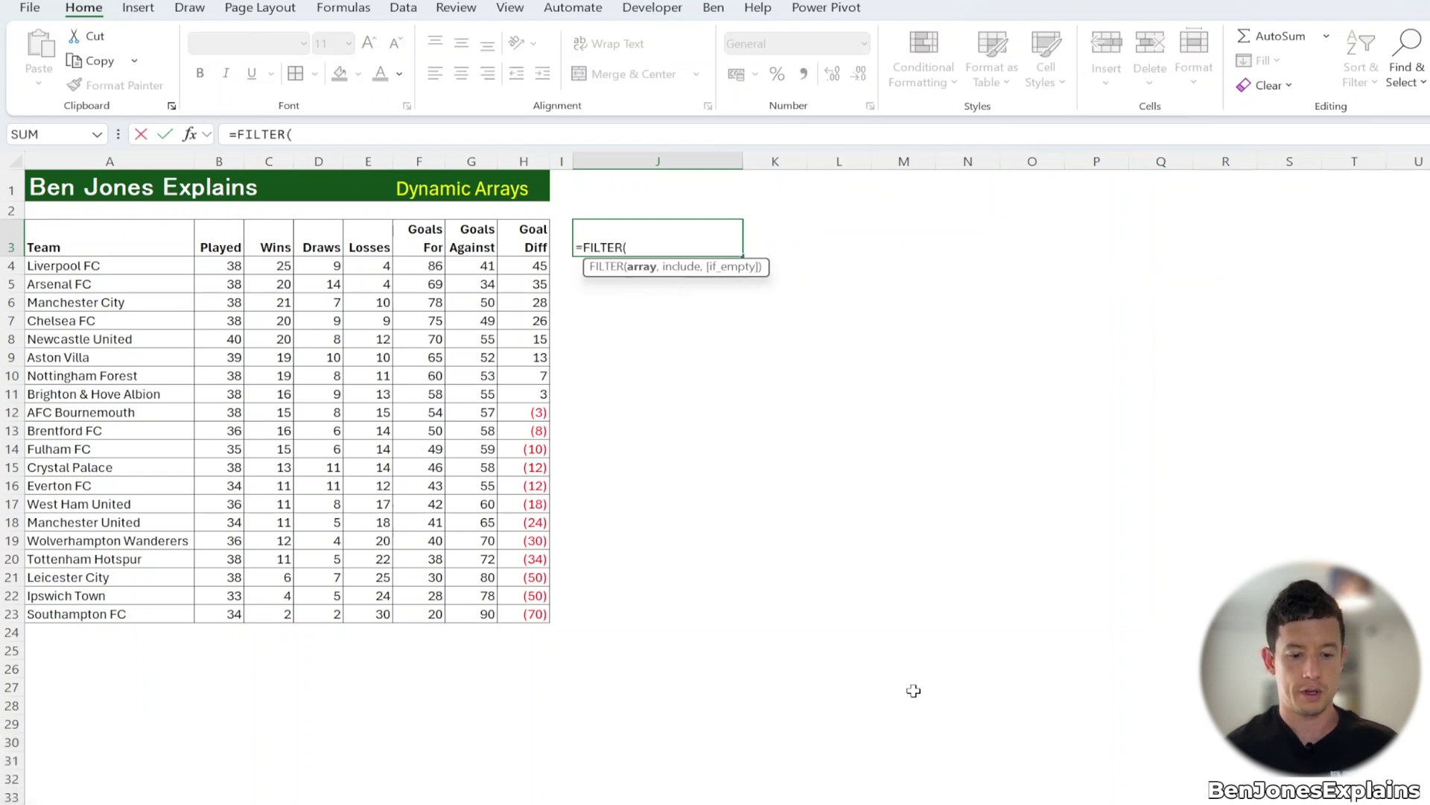
text(lea)
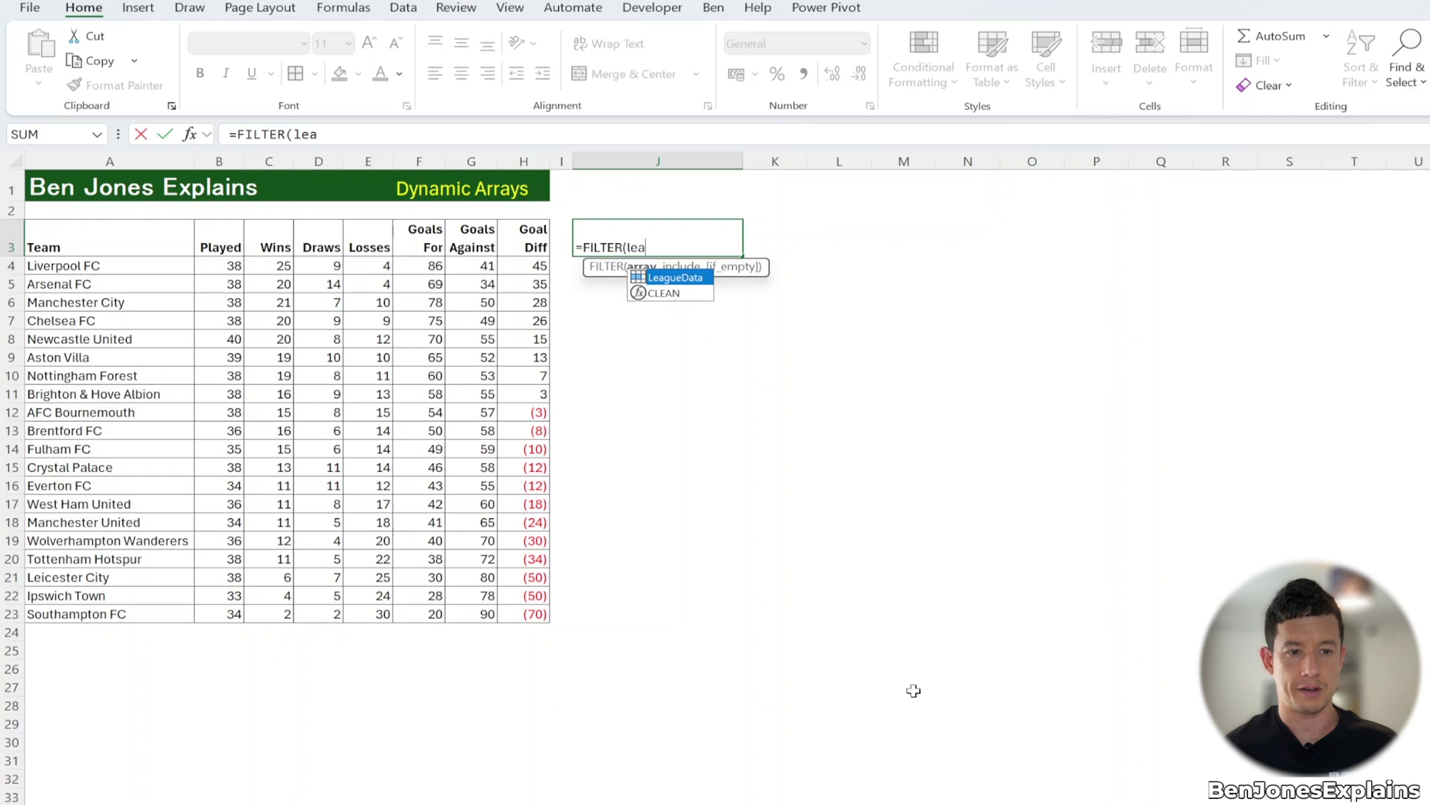
key(Tab)
text(,)
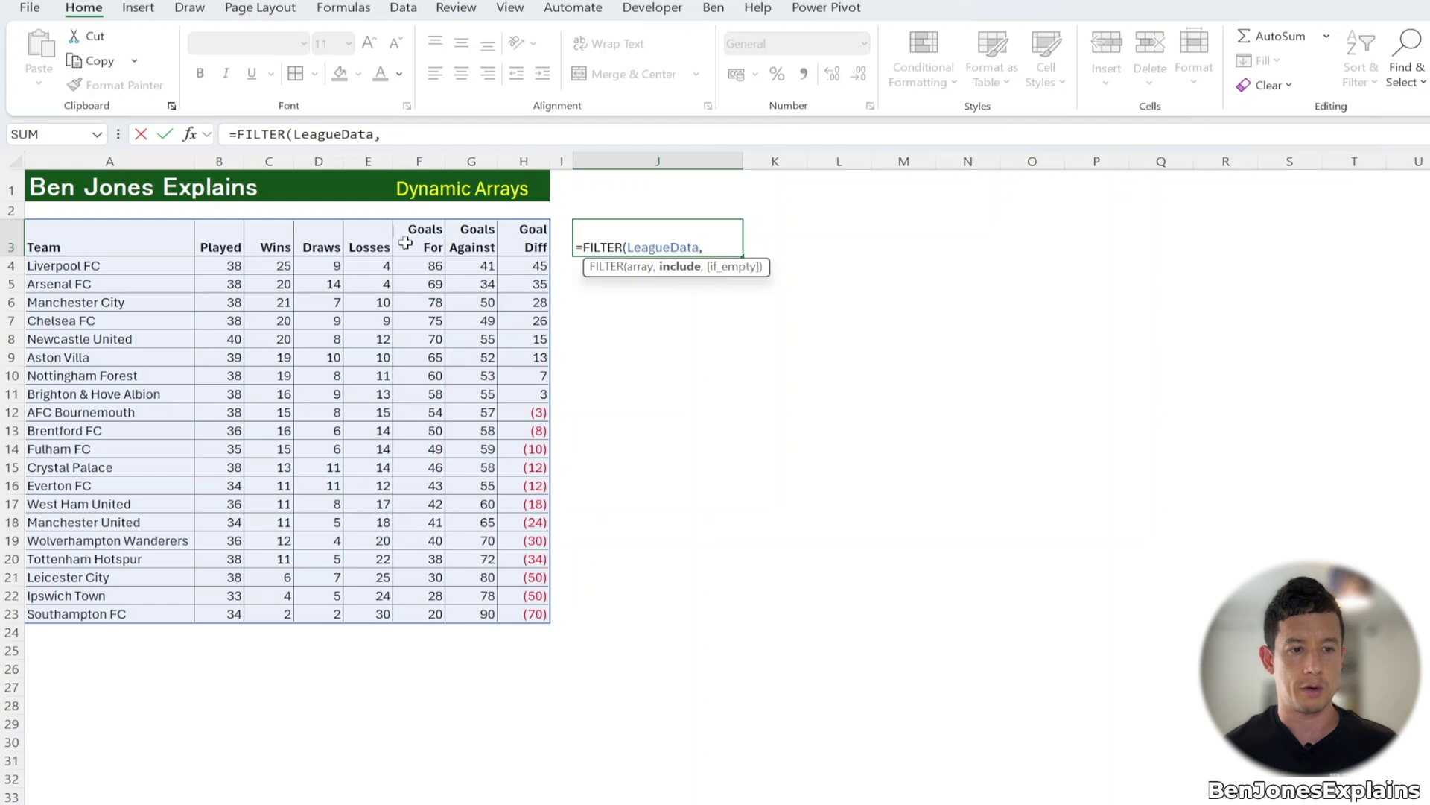
Complete the FILTER formula with the include condition H3:H23>0 on the Goal Diff column.
click(516, 246)
key(ctrl+shift+Down)
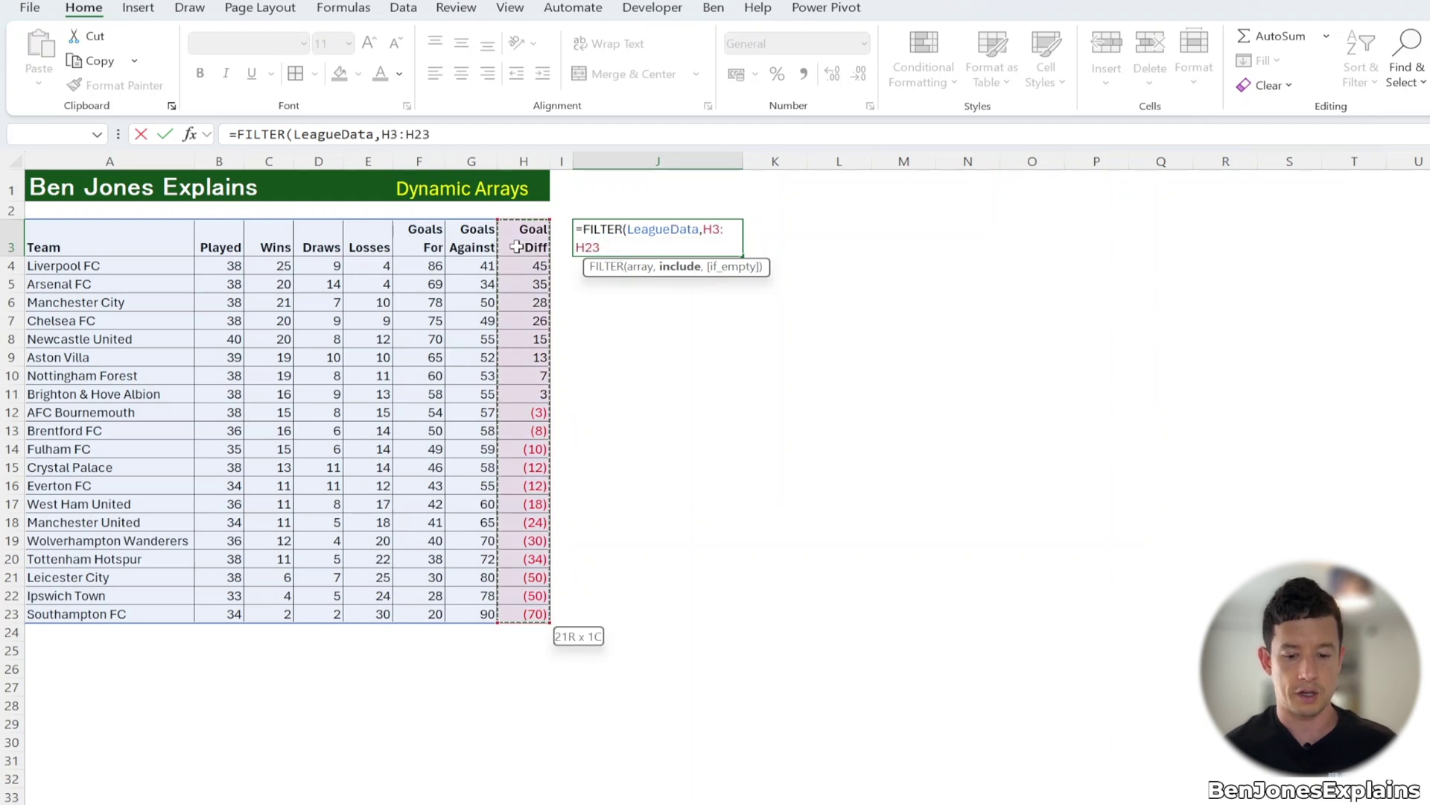
text(>0)
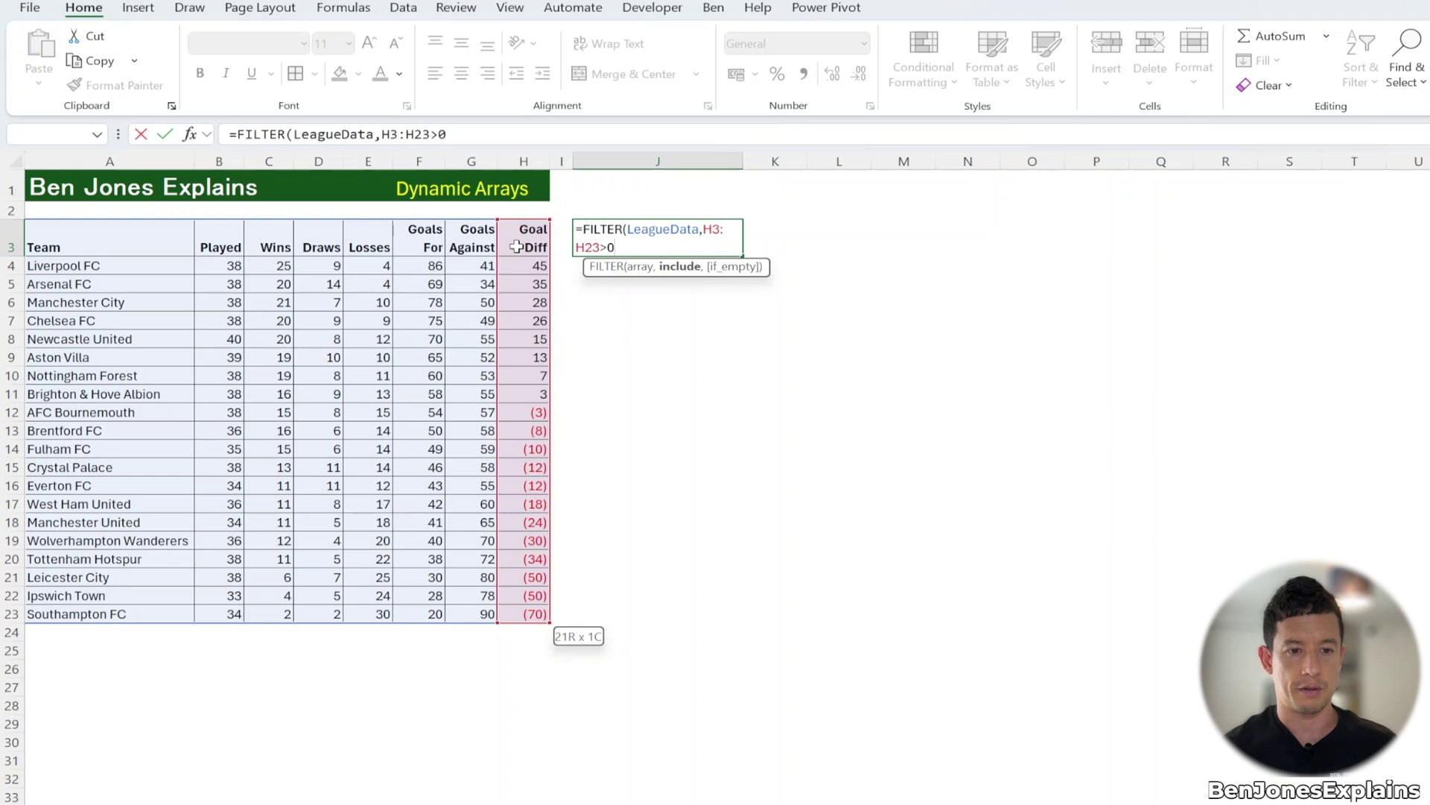
text())
key(ctrl+Return)
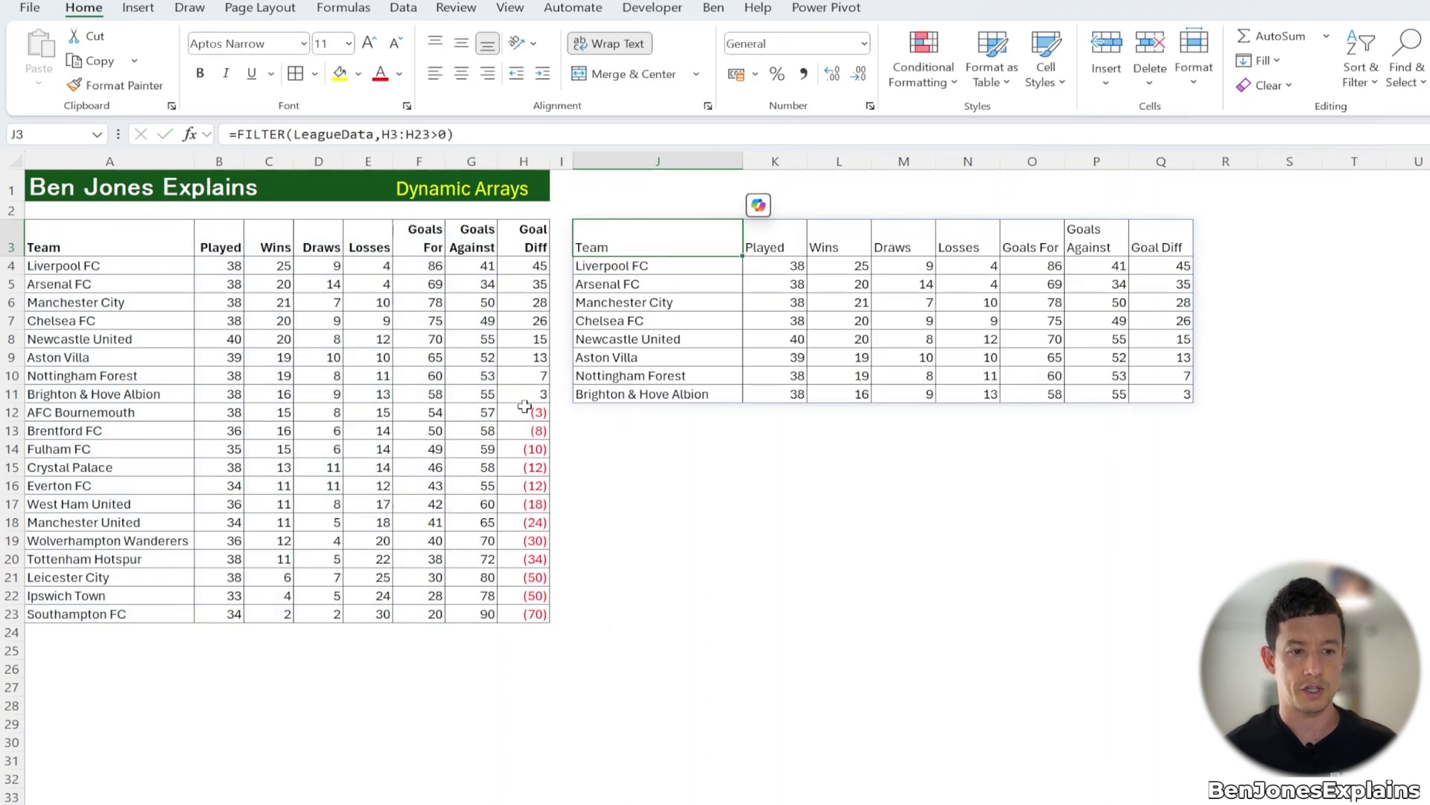
drag(525, 395, 120, 232)
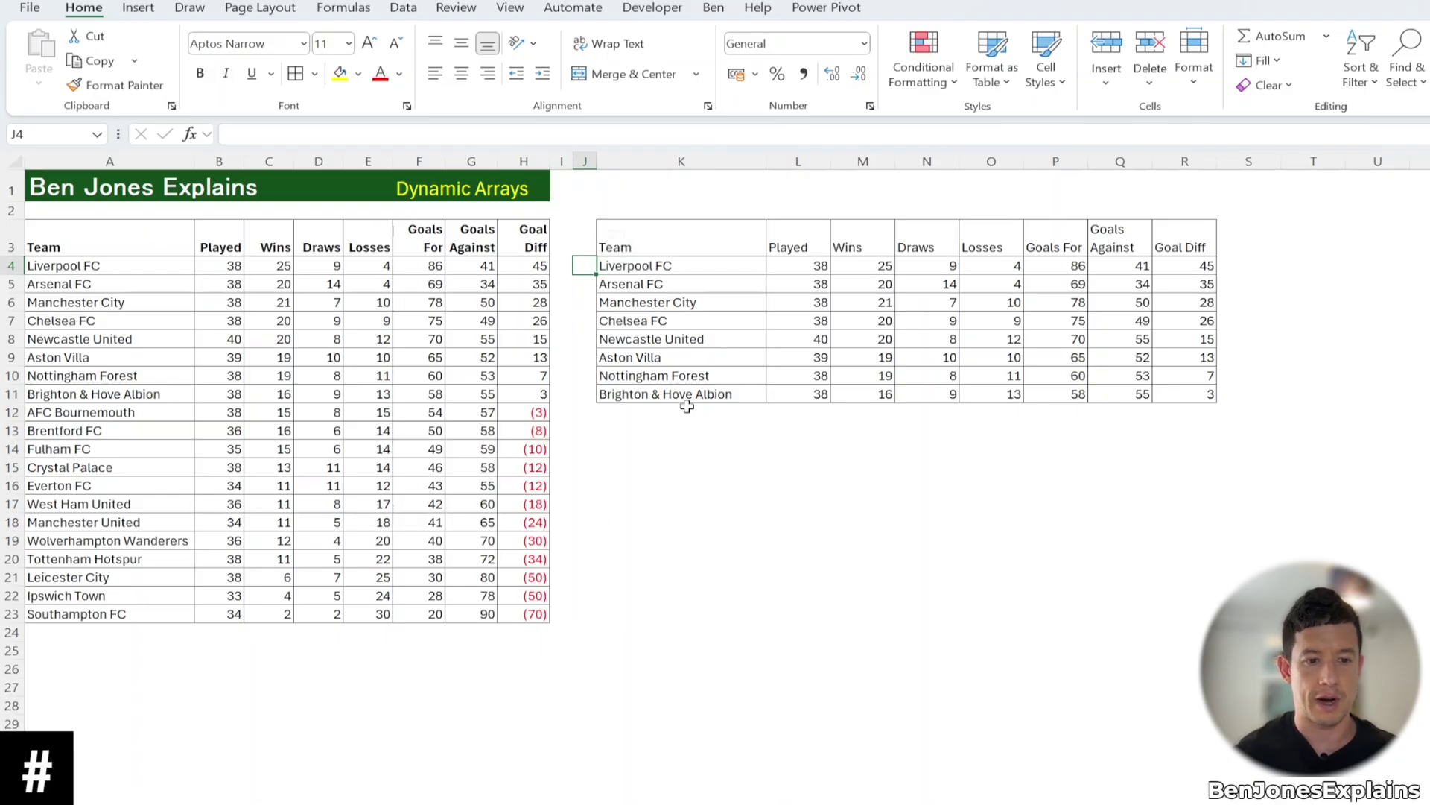
Enter the spill reference =K3# in K13 to repeat the whole filtered table below the original.
click(681, 429)
text(=)
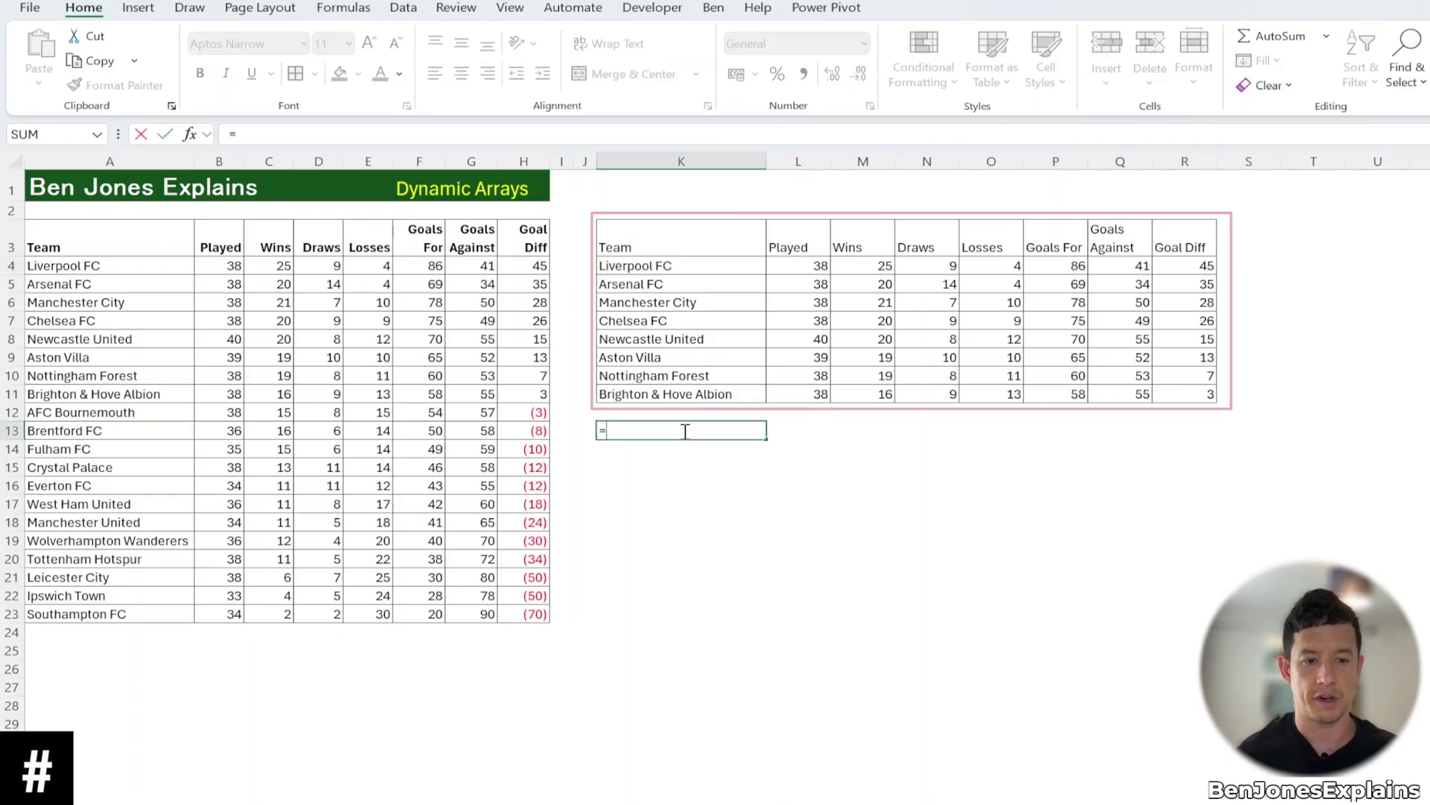
click(662, 246)
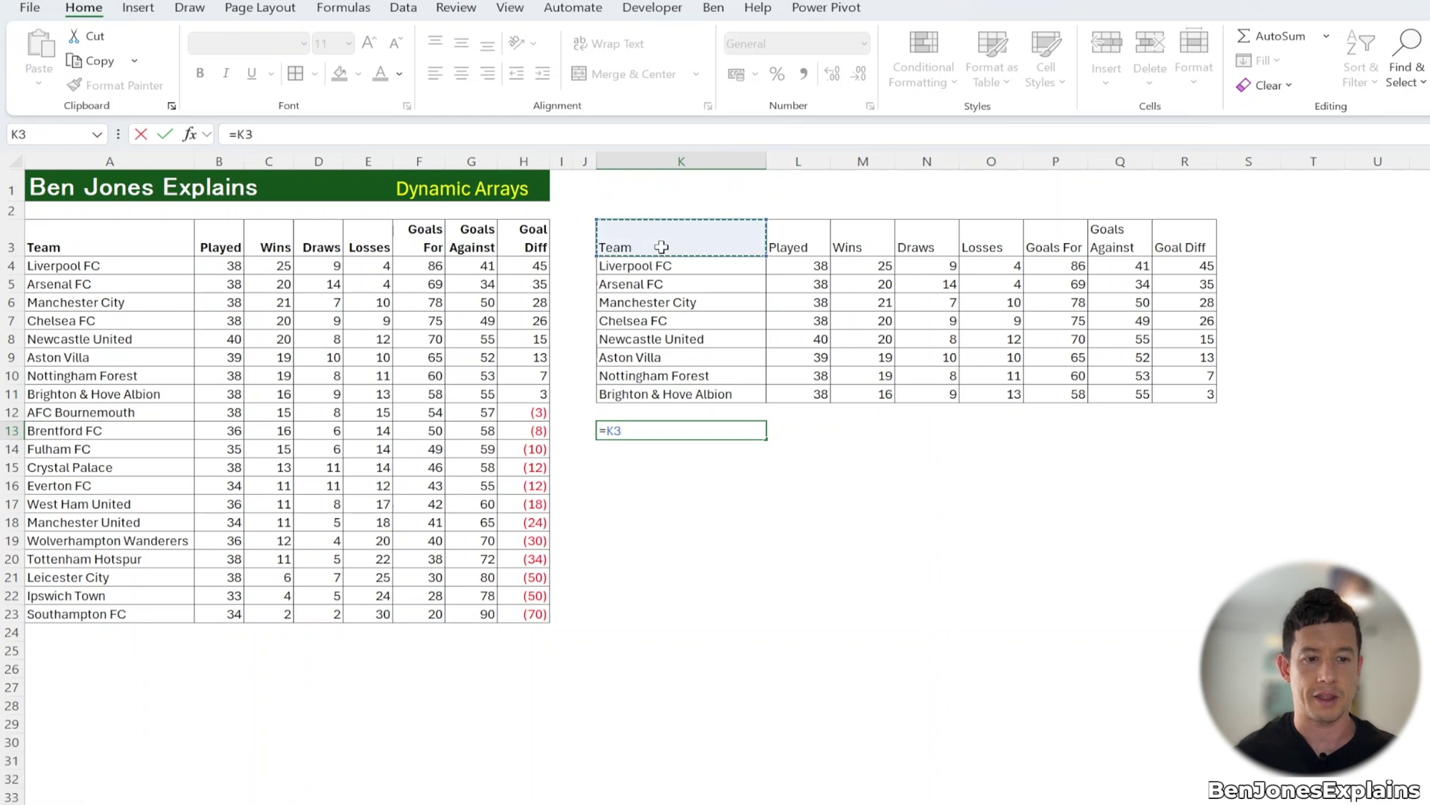
text(#)
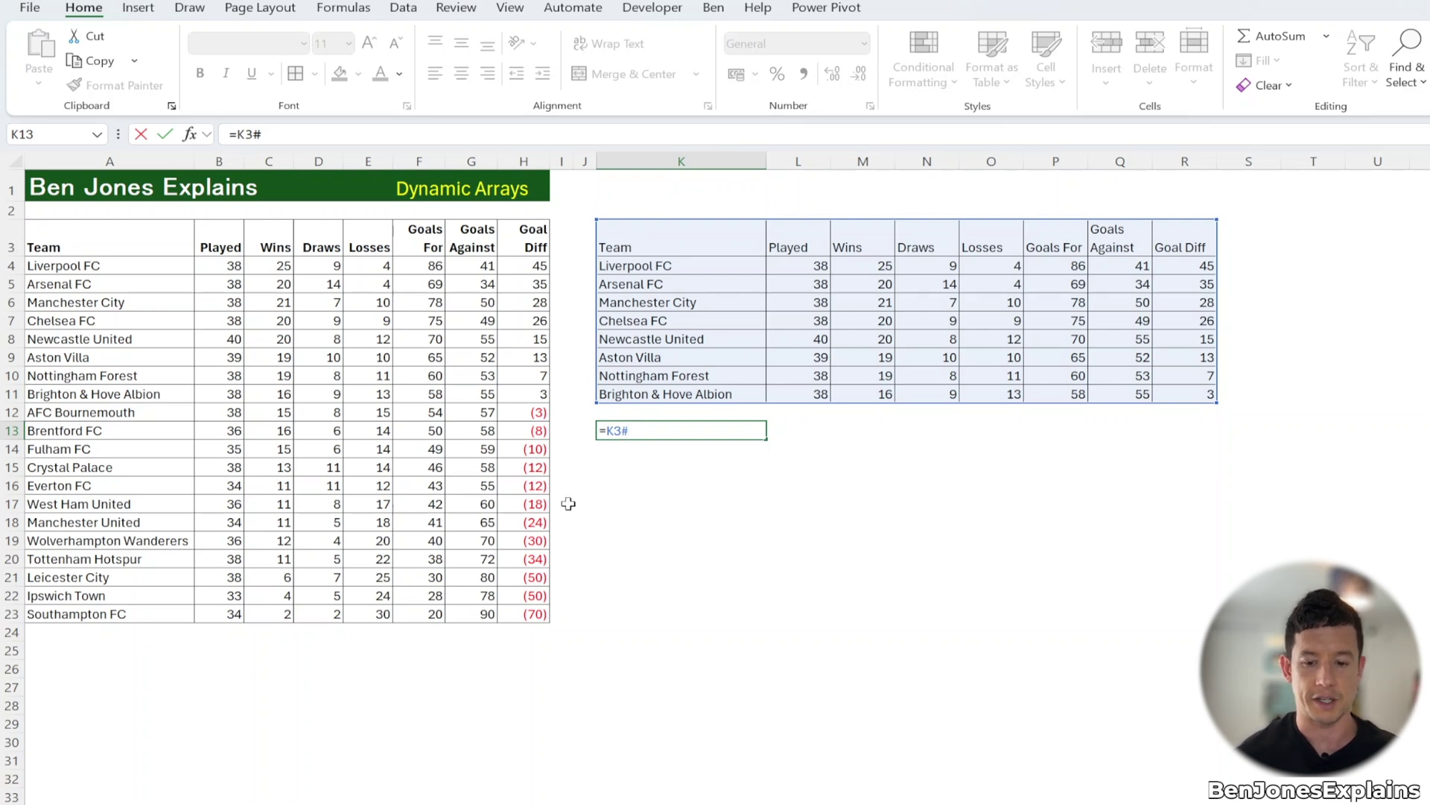
key(Return)
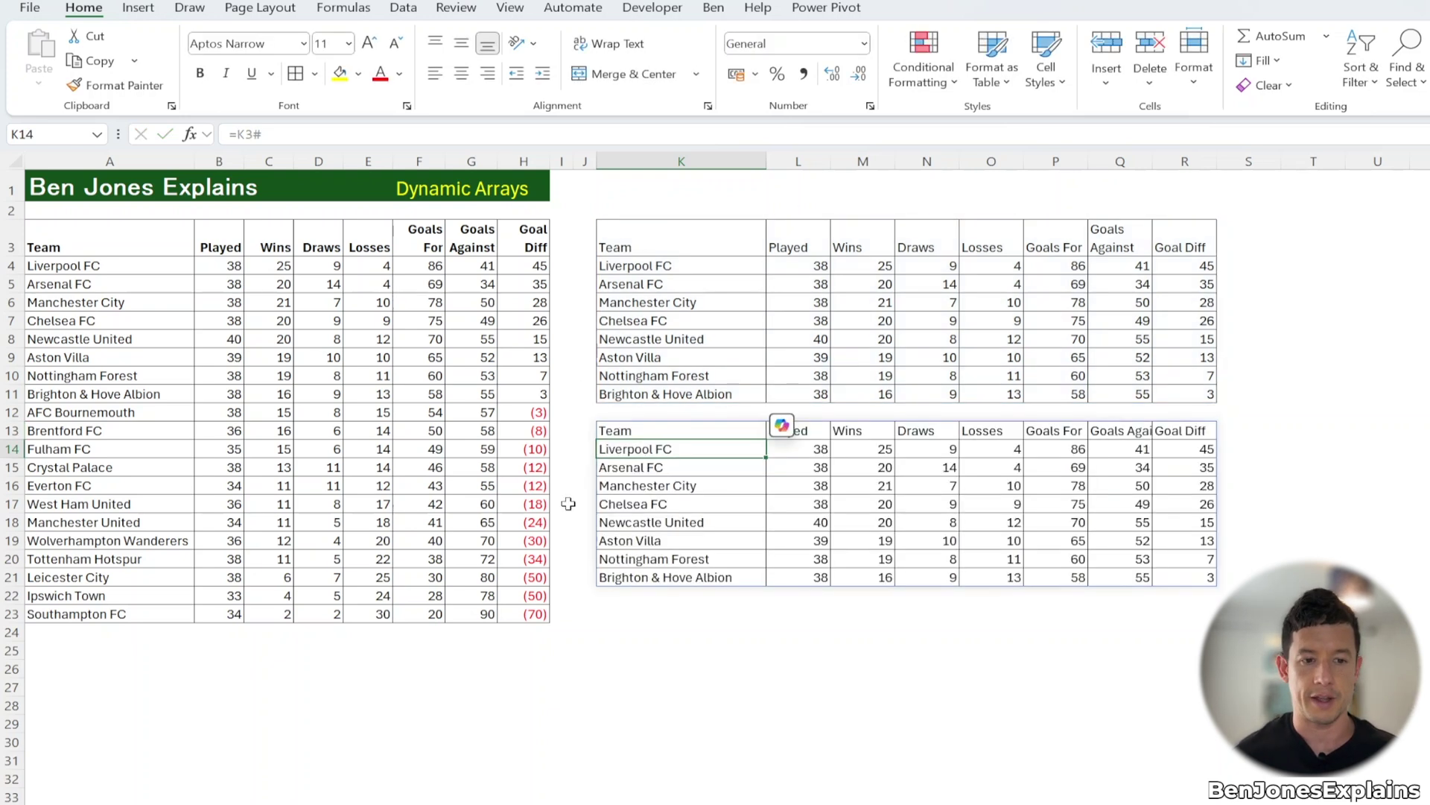
Enter =SEQUENCE(9,,0,1) in J3 to number the rows of the filtered table from 0.
click(652, 426)
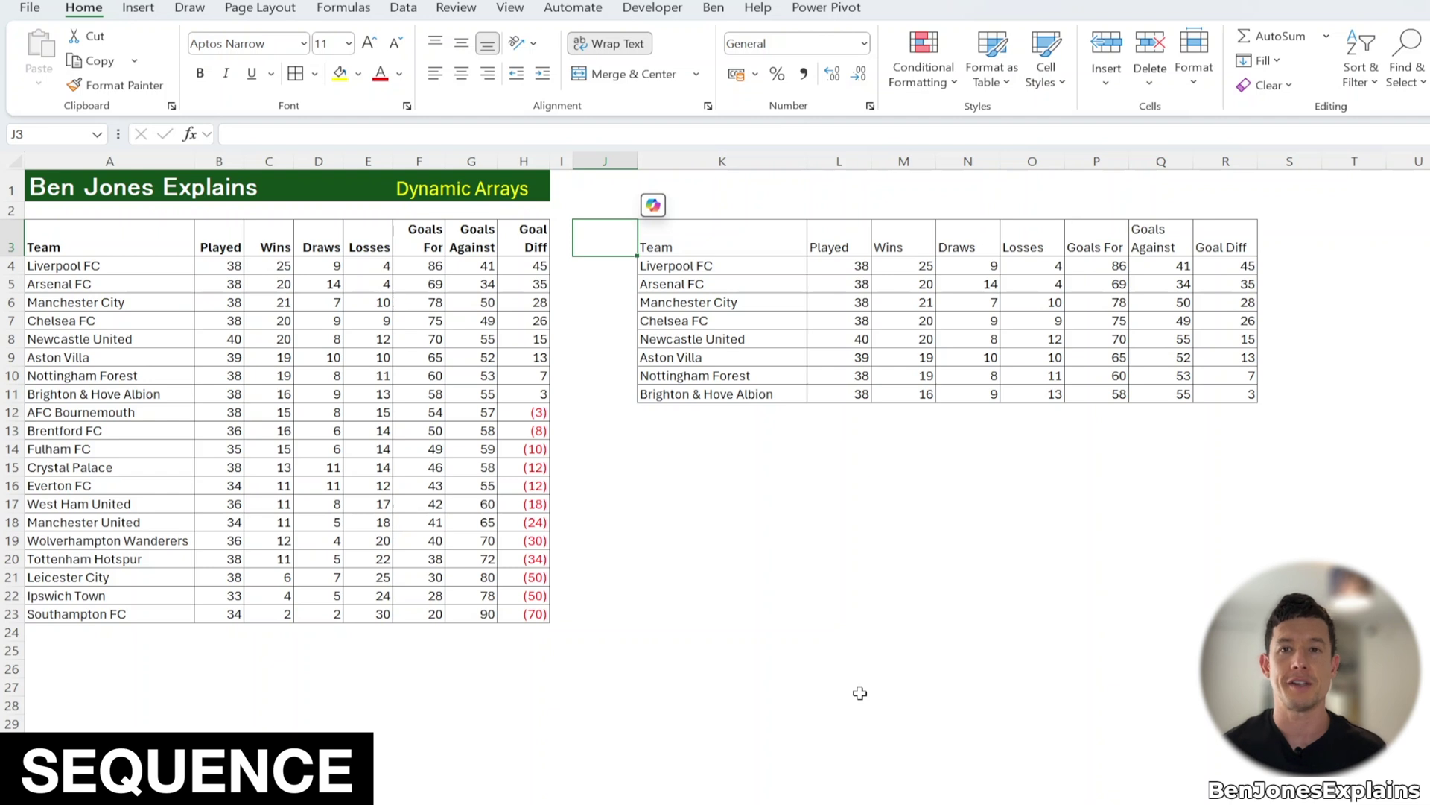
drag(682, 266, 684, 394)
click(618, 253)
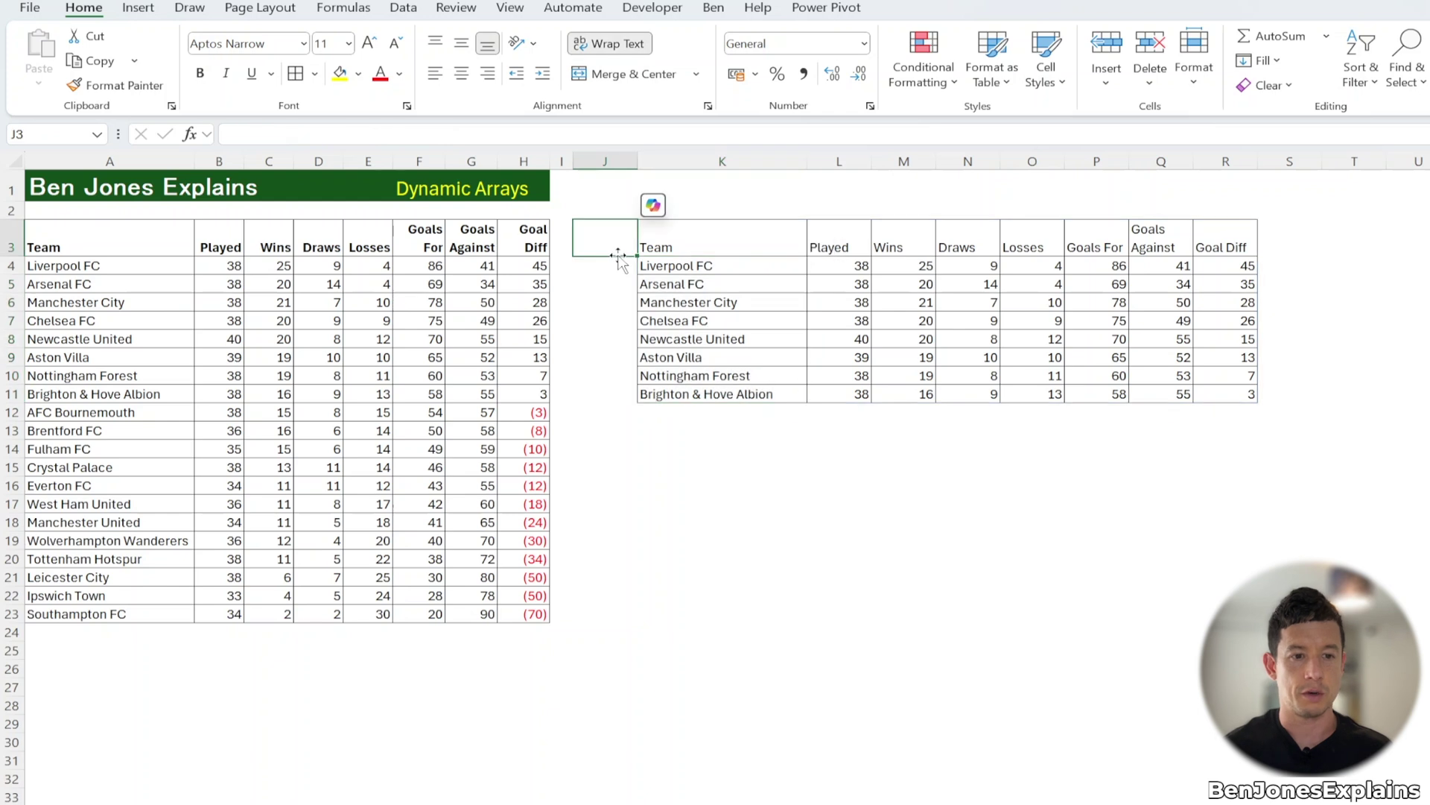
text(=se)
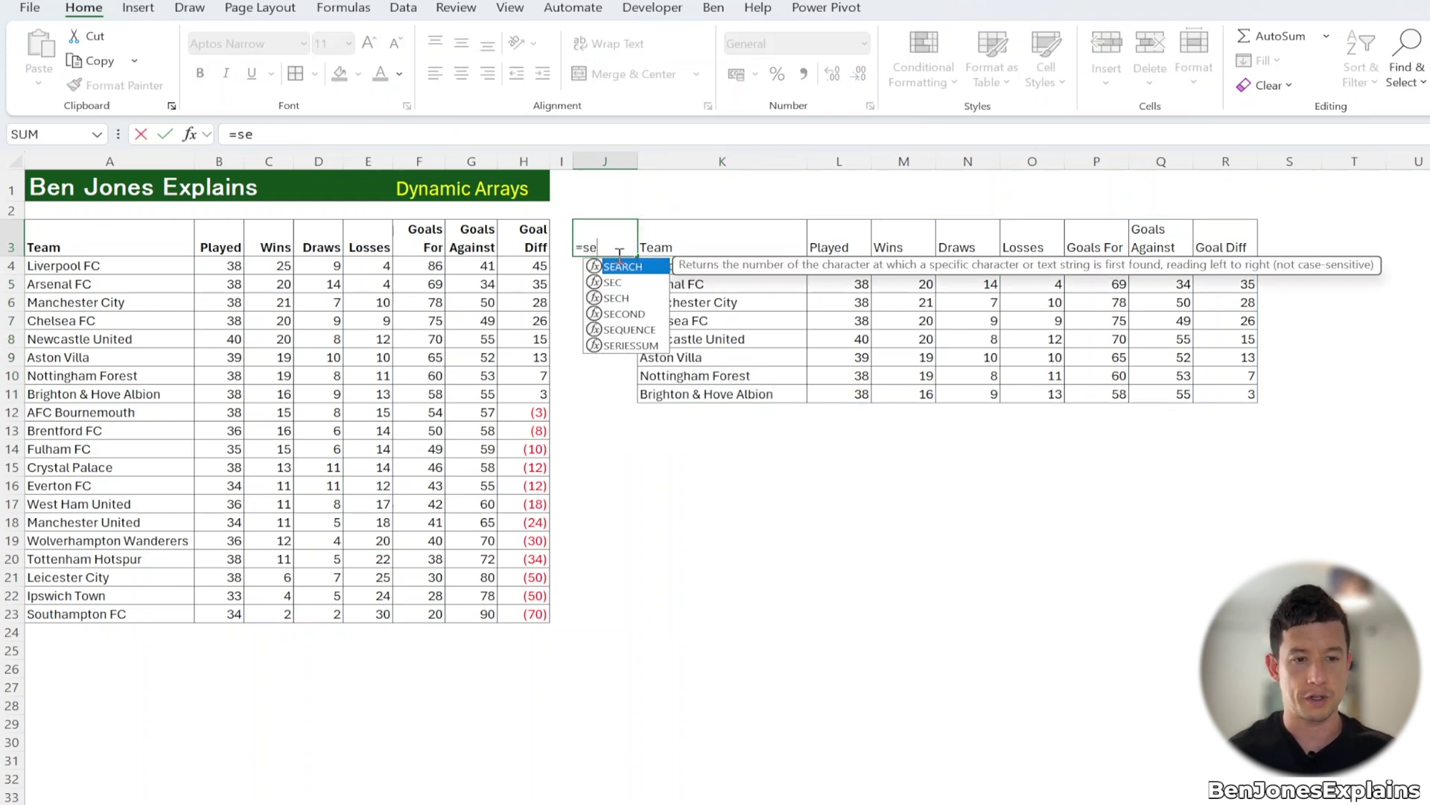
text(q)
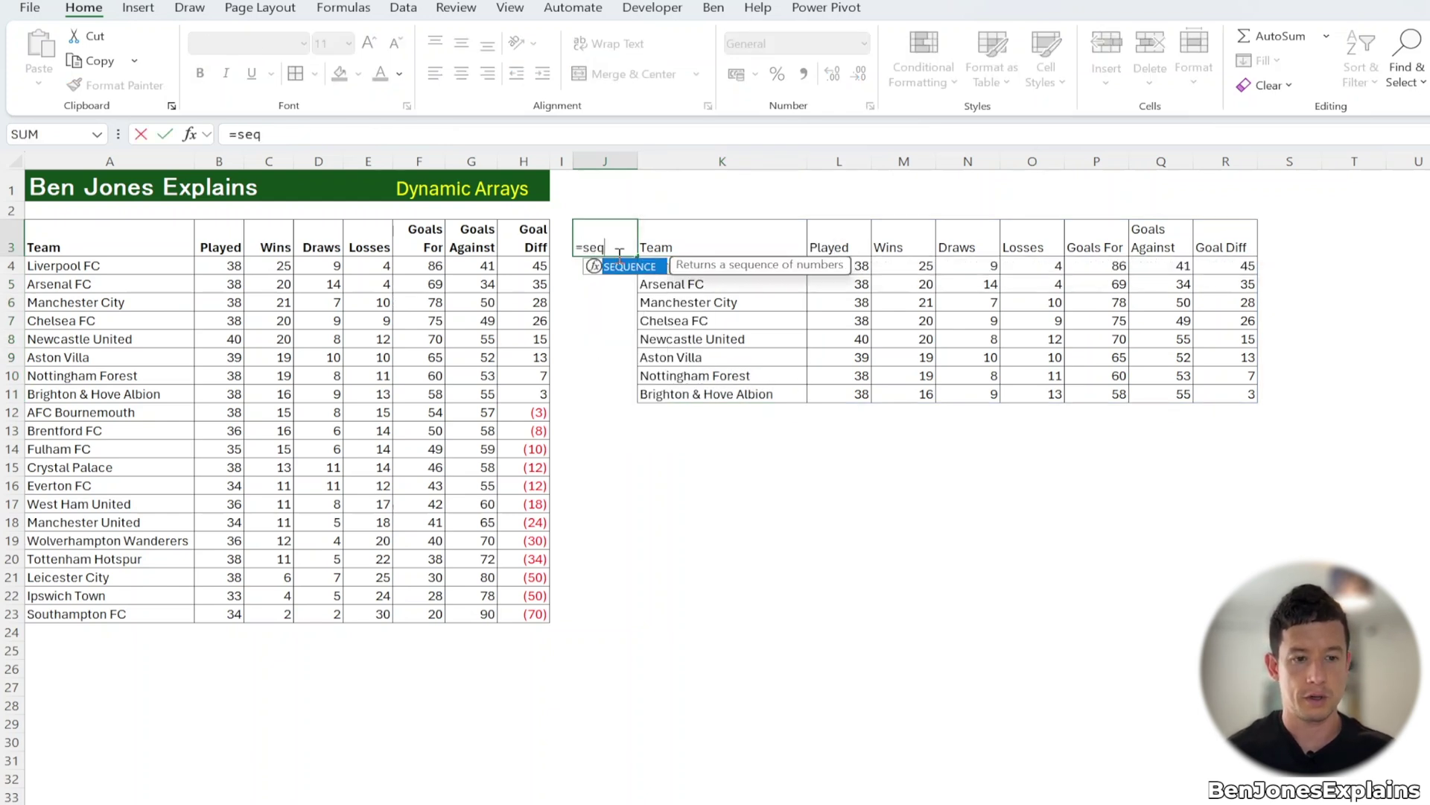
key(Tab)
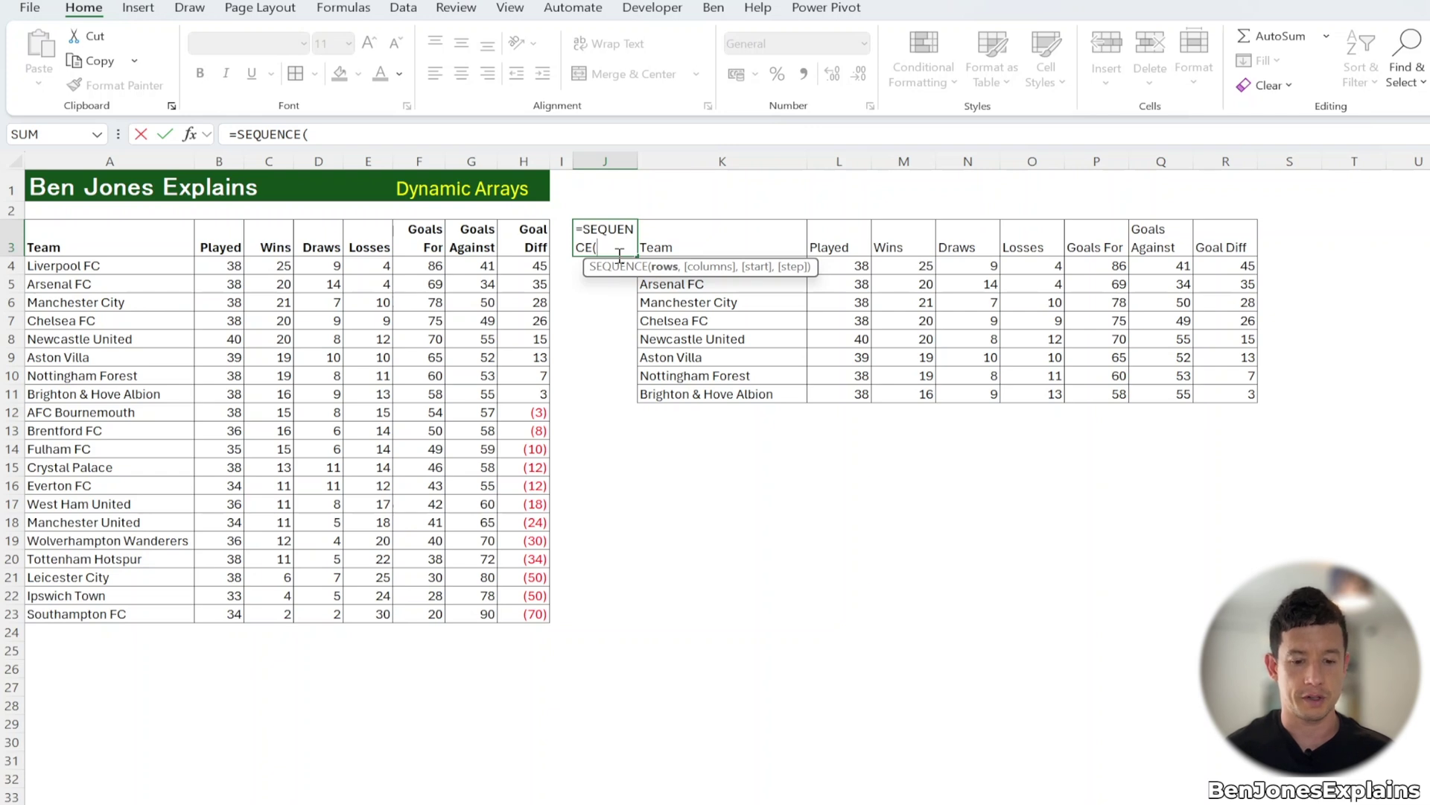
text(9,)
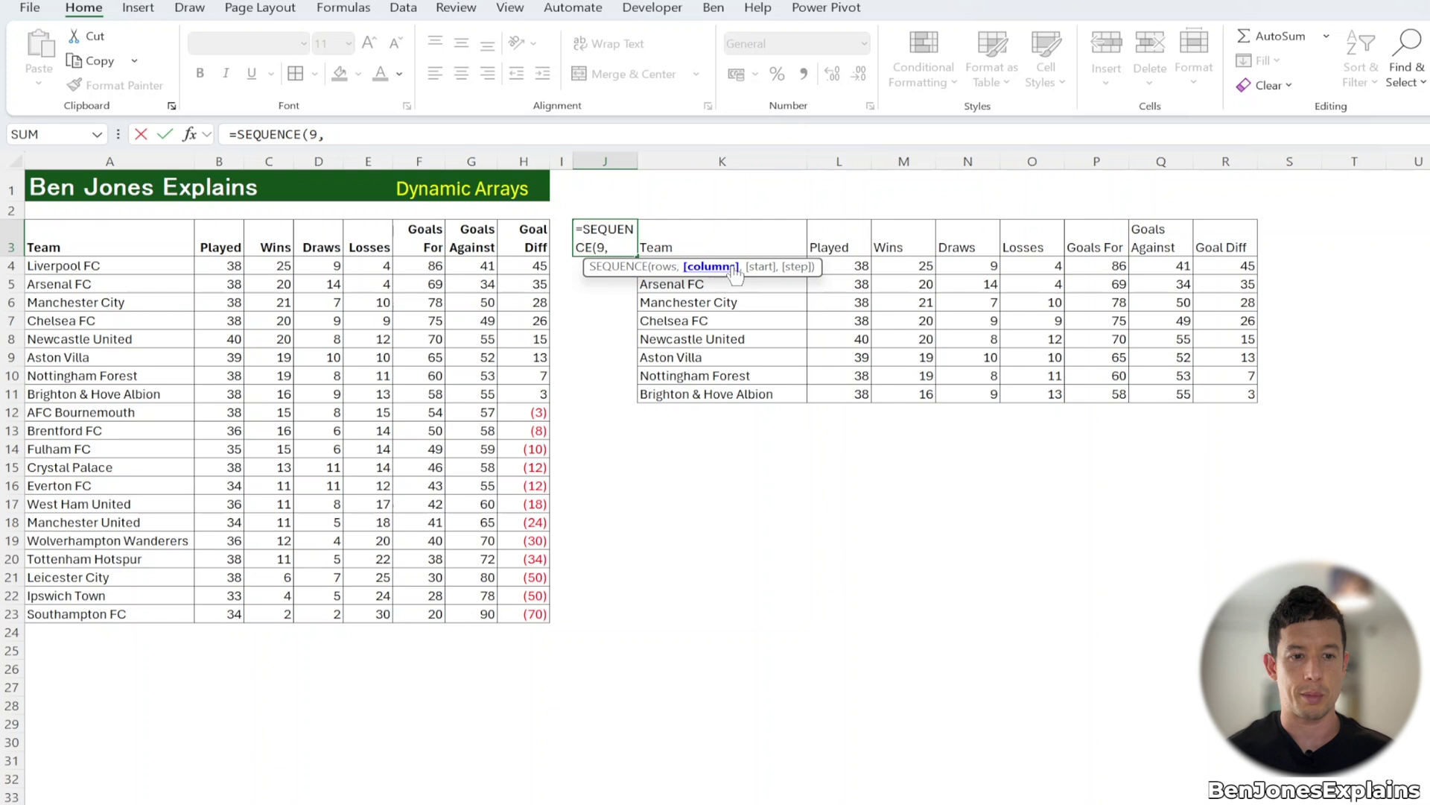
text(,)
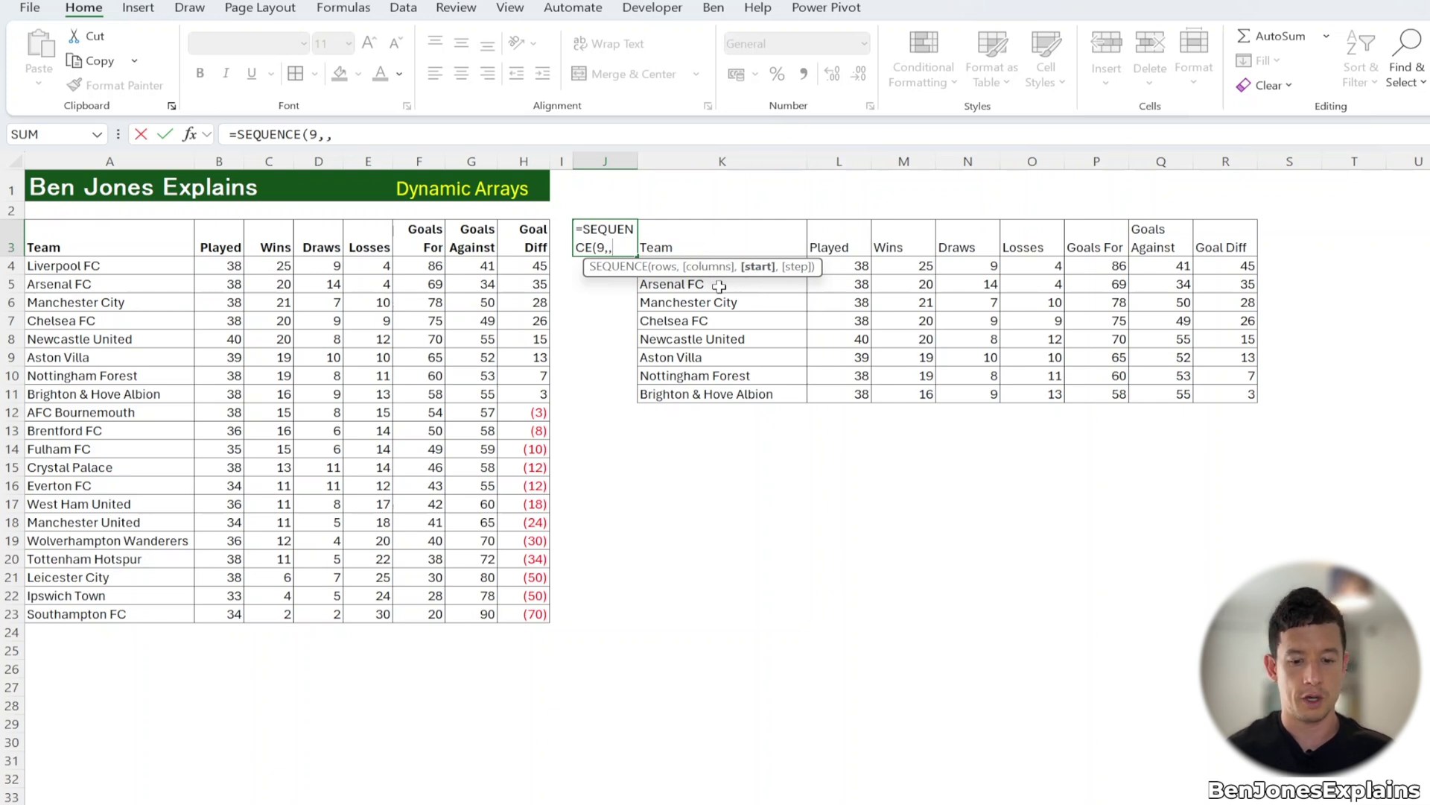
text(0,)
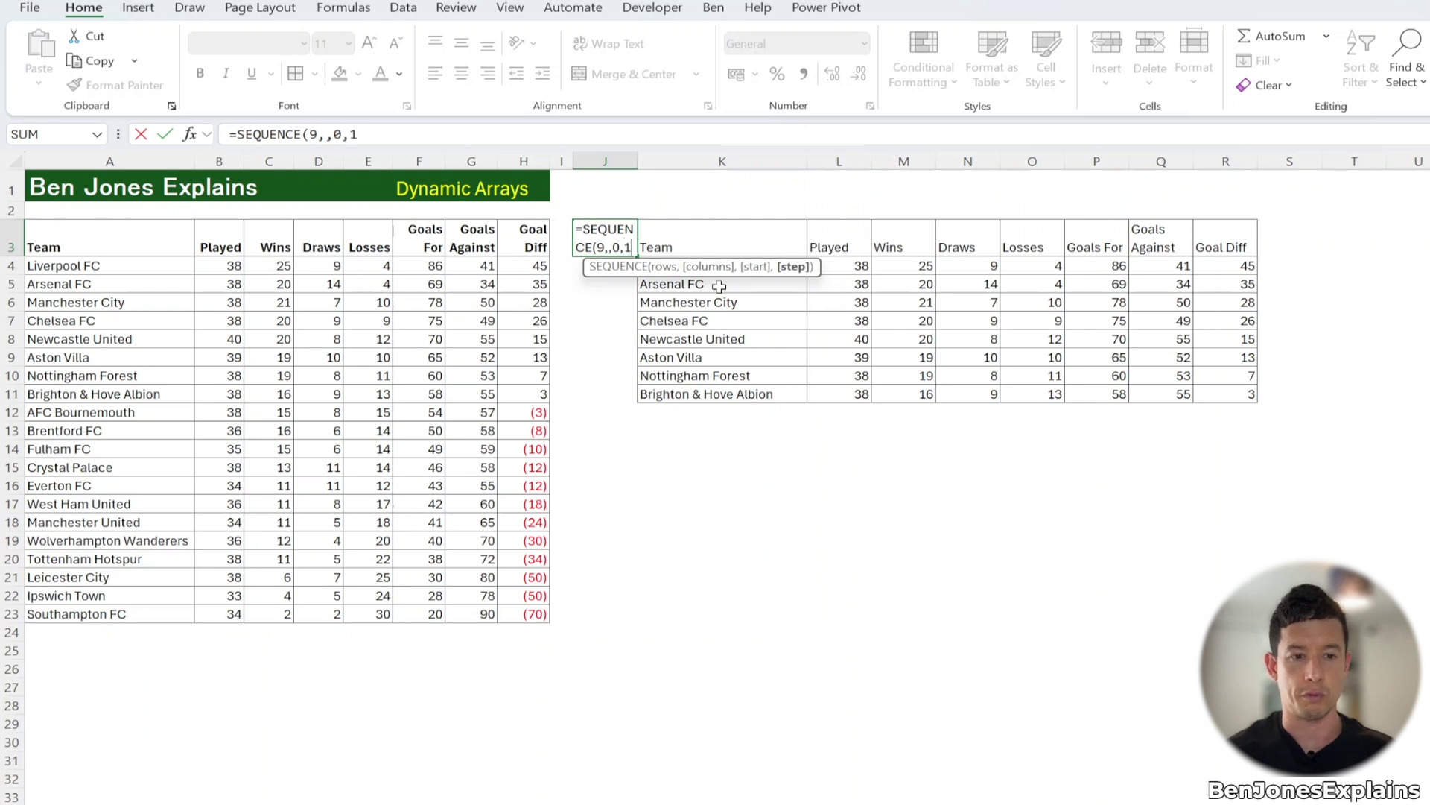
text(1))
key(Return)
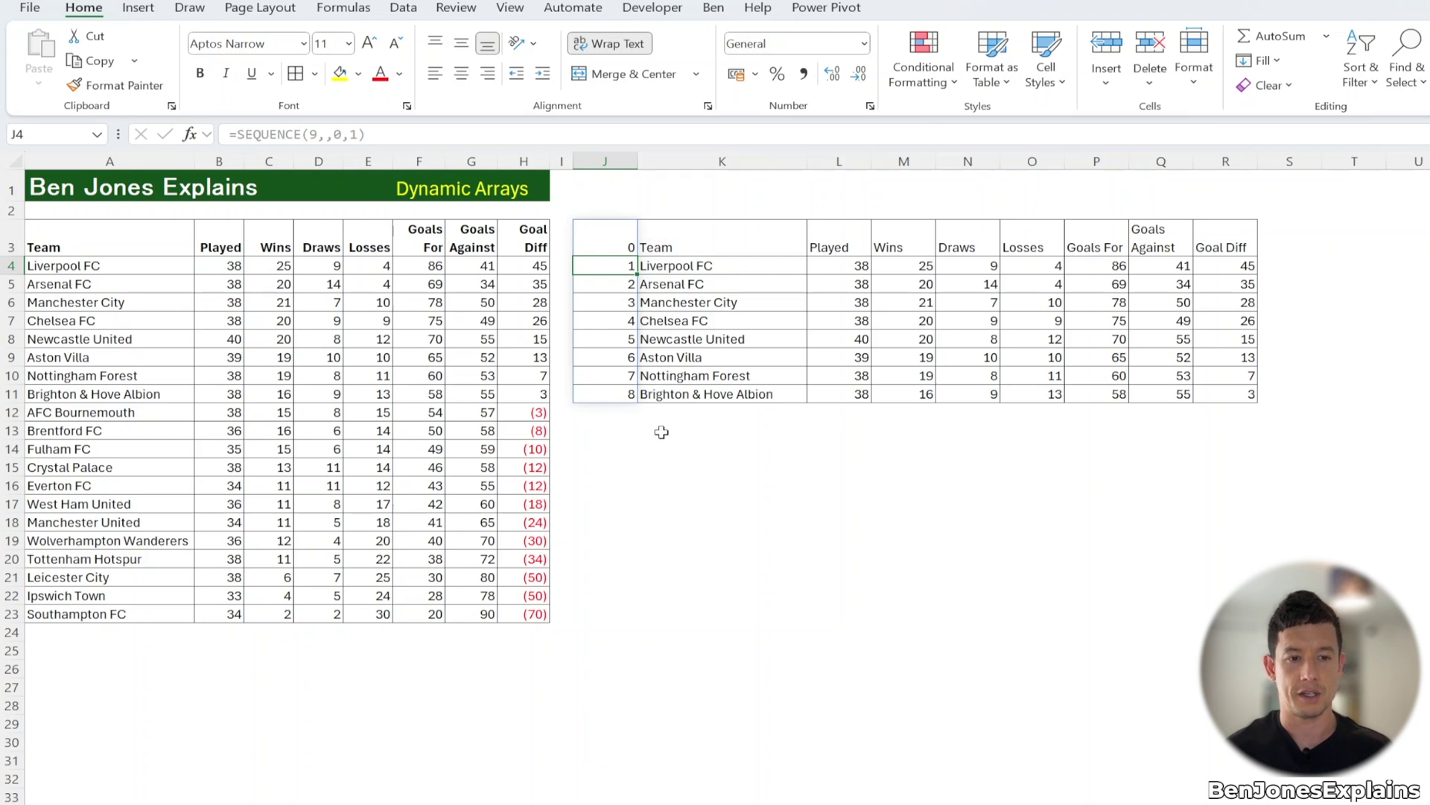
Wrap the SEQUENCE formula in J3 in a VSTACK with the text "Rank" as its first array.
click(624, 249)
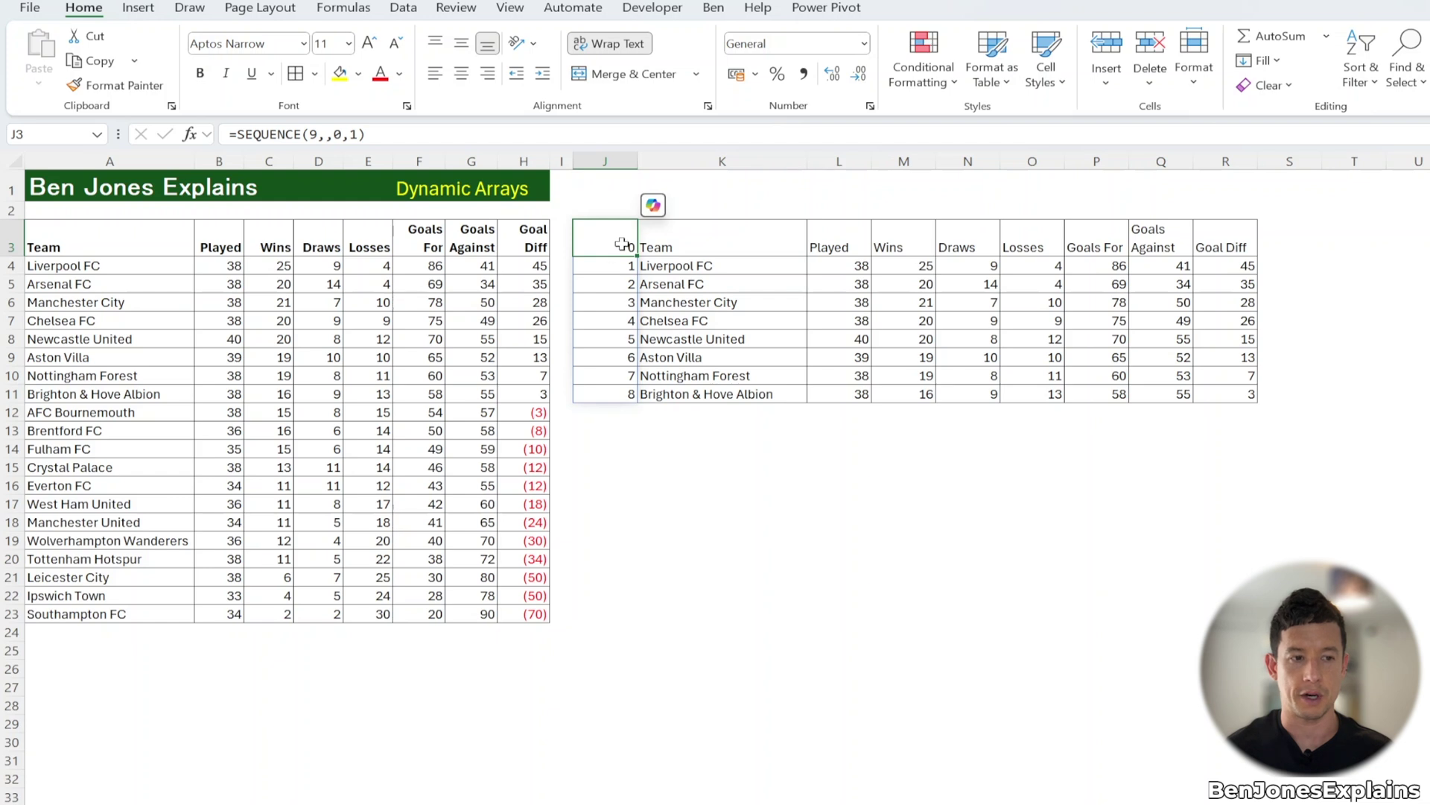
click(236, 135)
text(VSTACK("R)
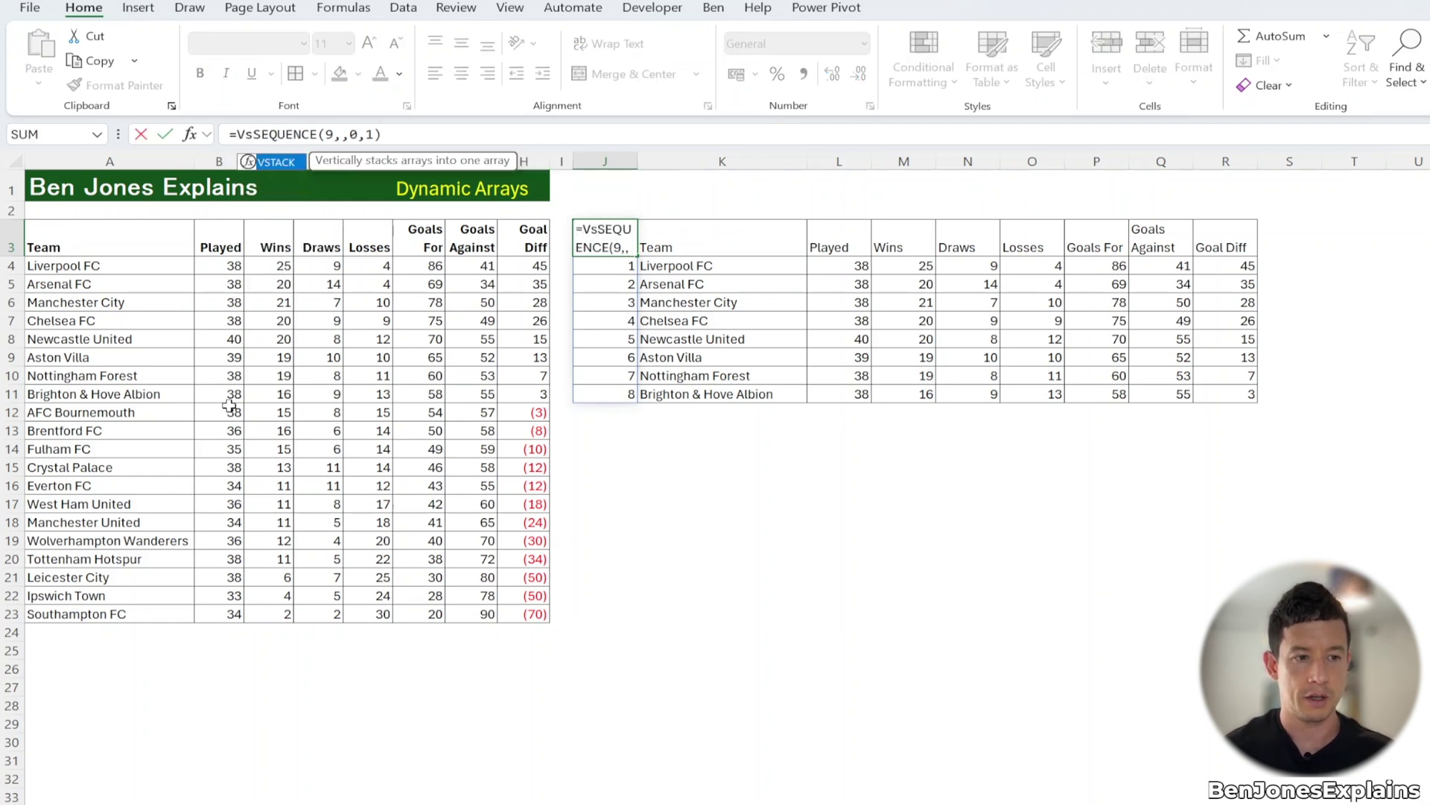
text(ank")
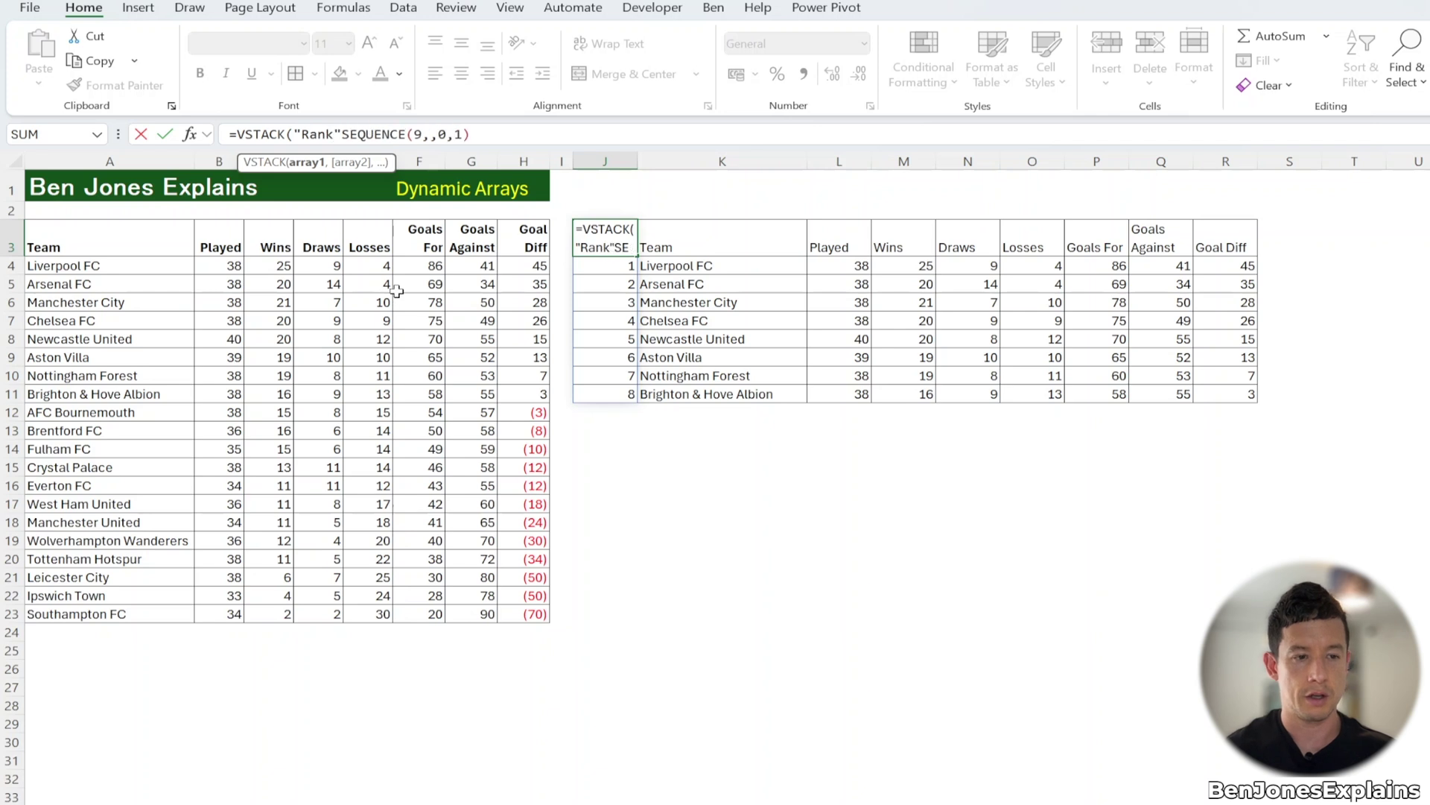
text(,)
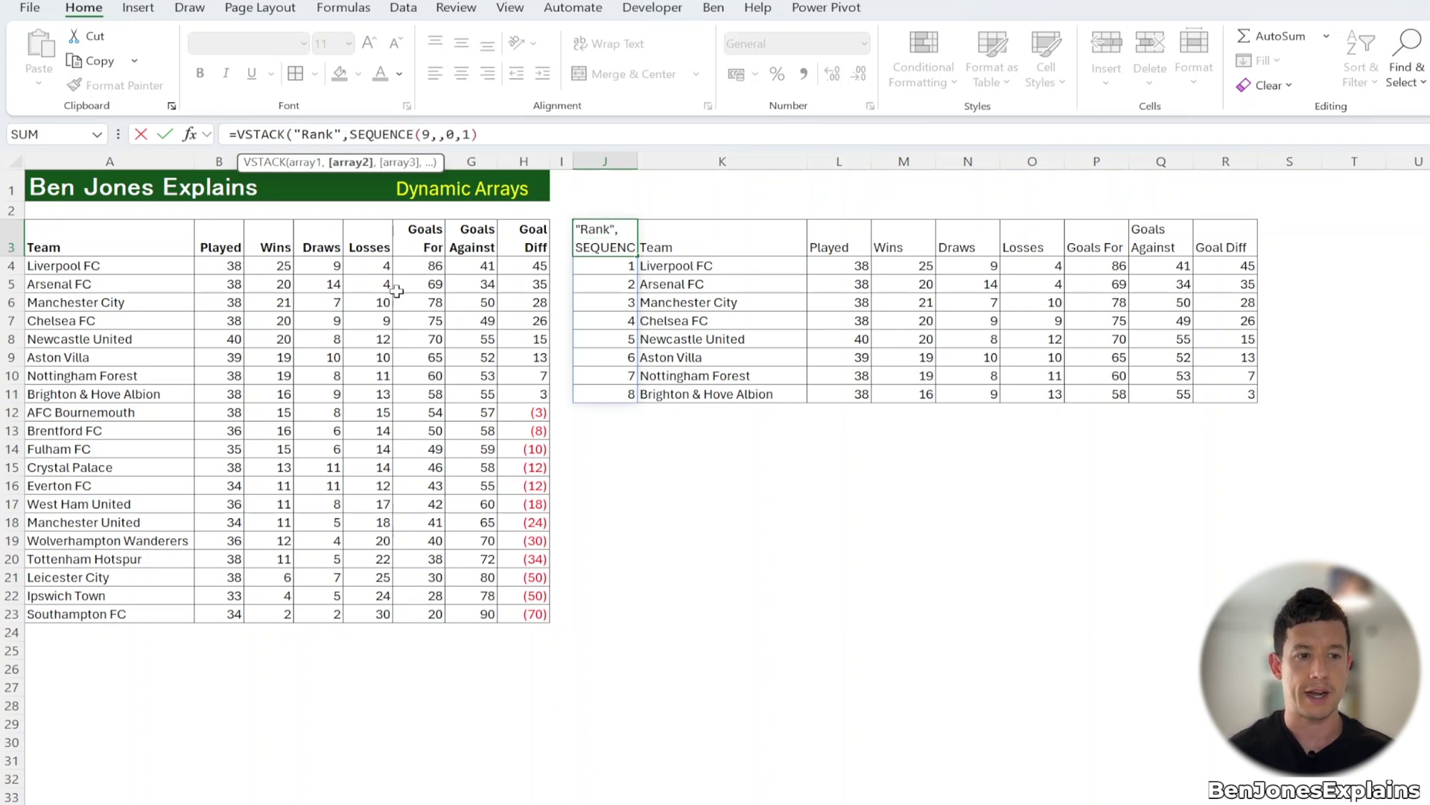
Set the nested SEQUENCE to 8 rows starting at 1, then close and enter the VSTACK formula.
click(432, 134)
key(BackSpace)
text(8)
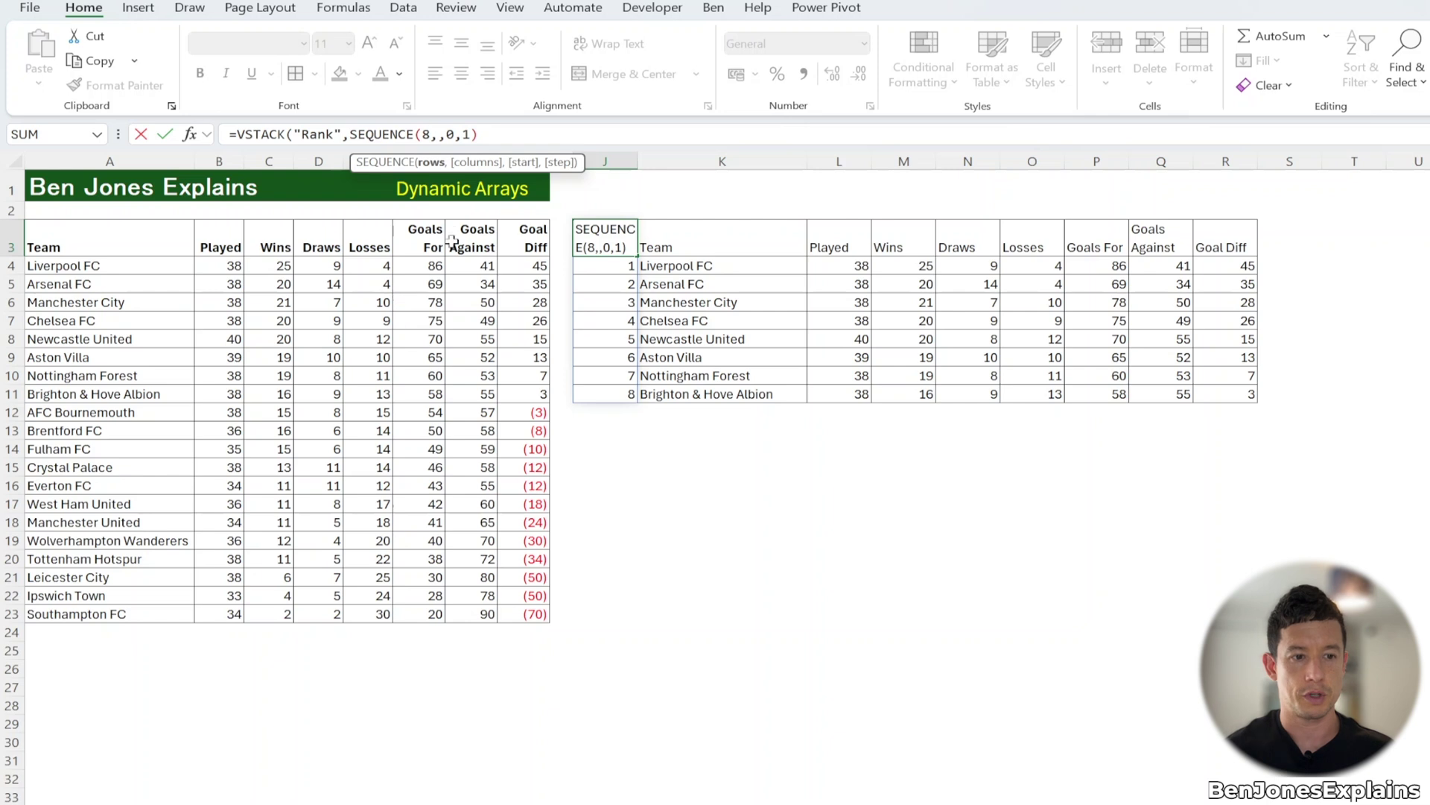
click(456, 134)
key(BackSpace)
text(1)
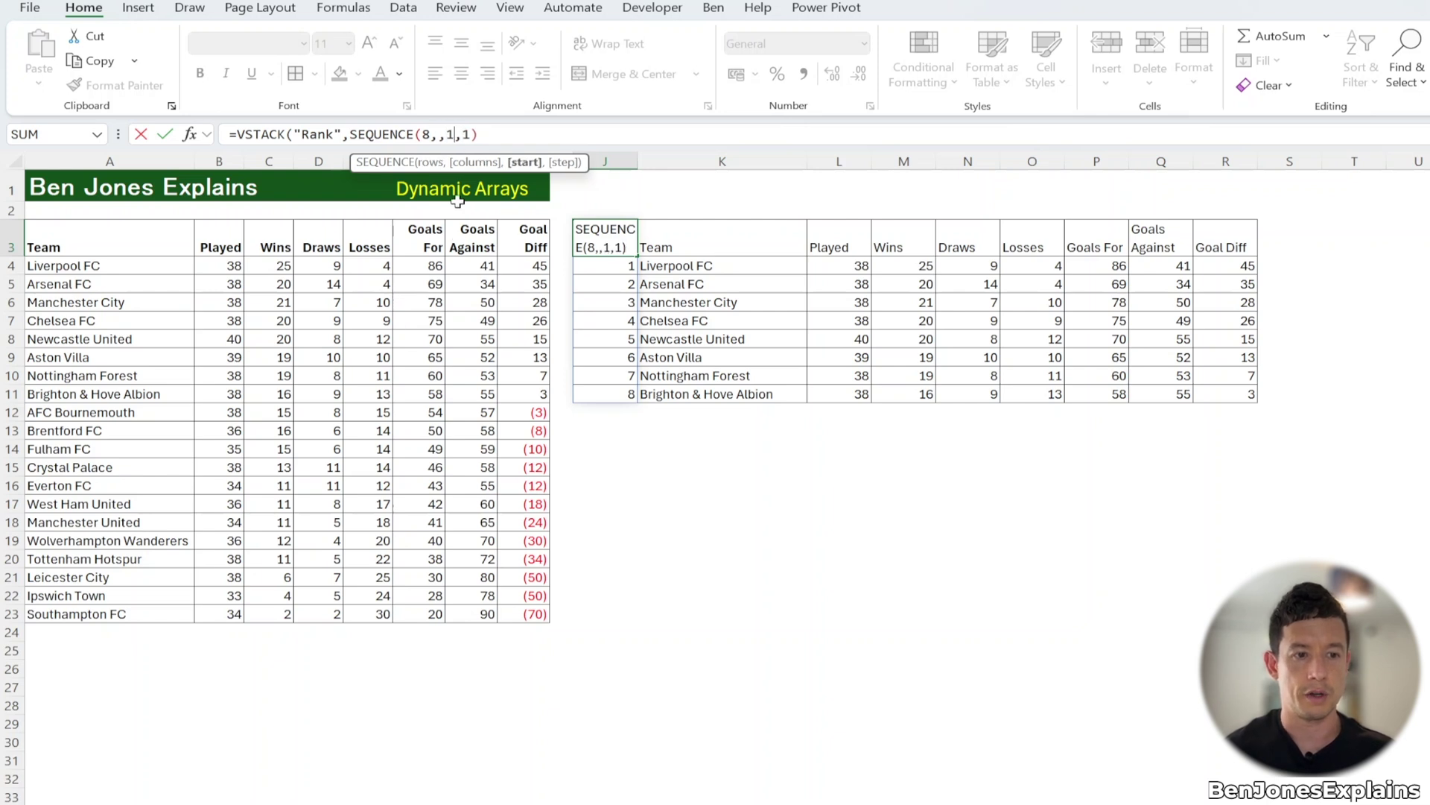
click(519, 136)
text())
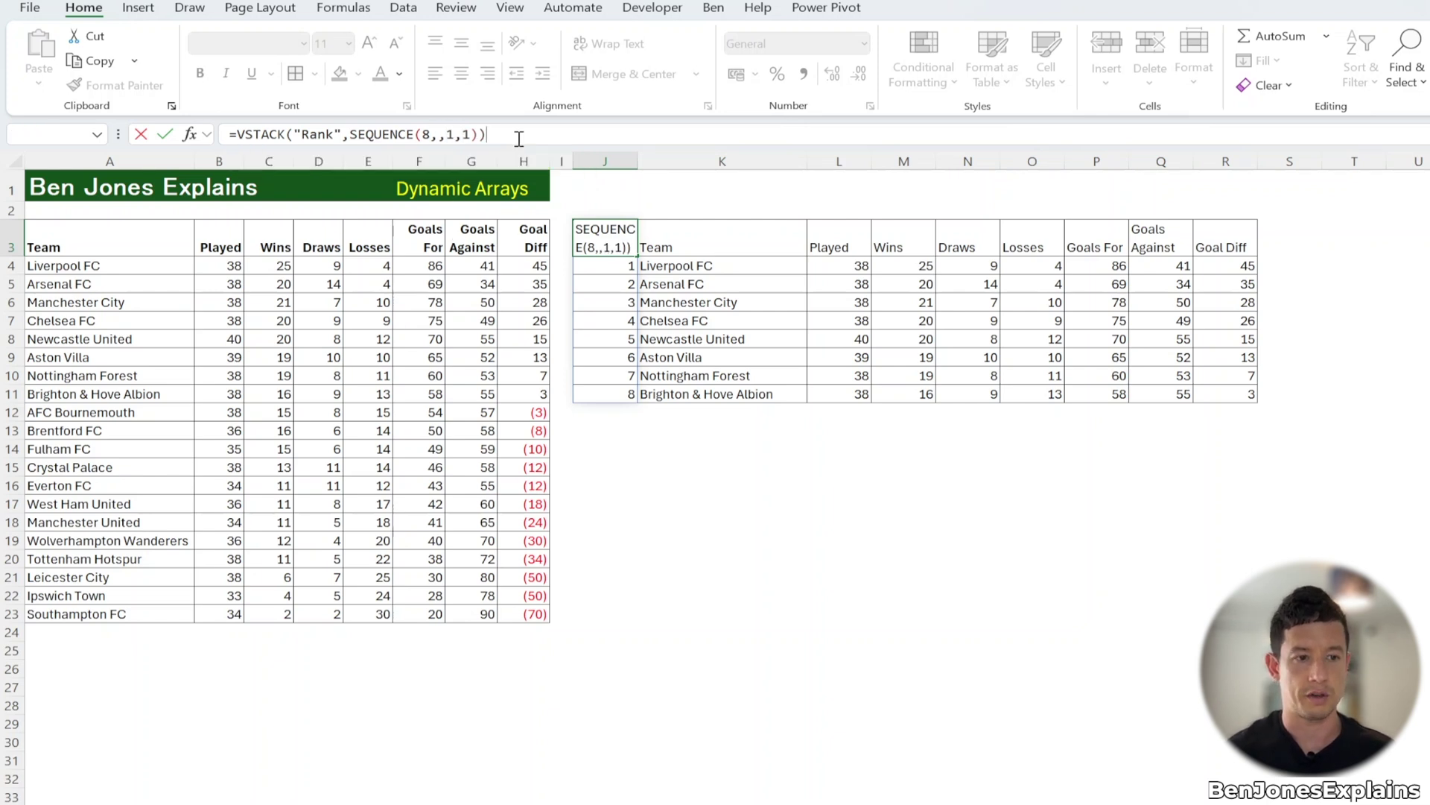
key(Return)
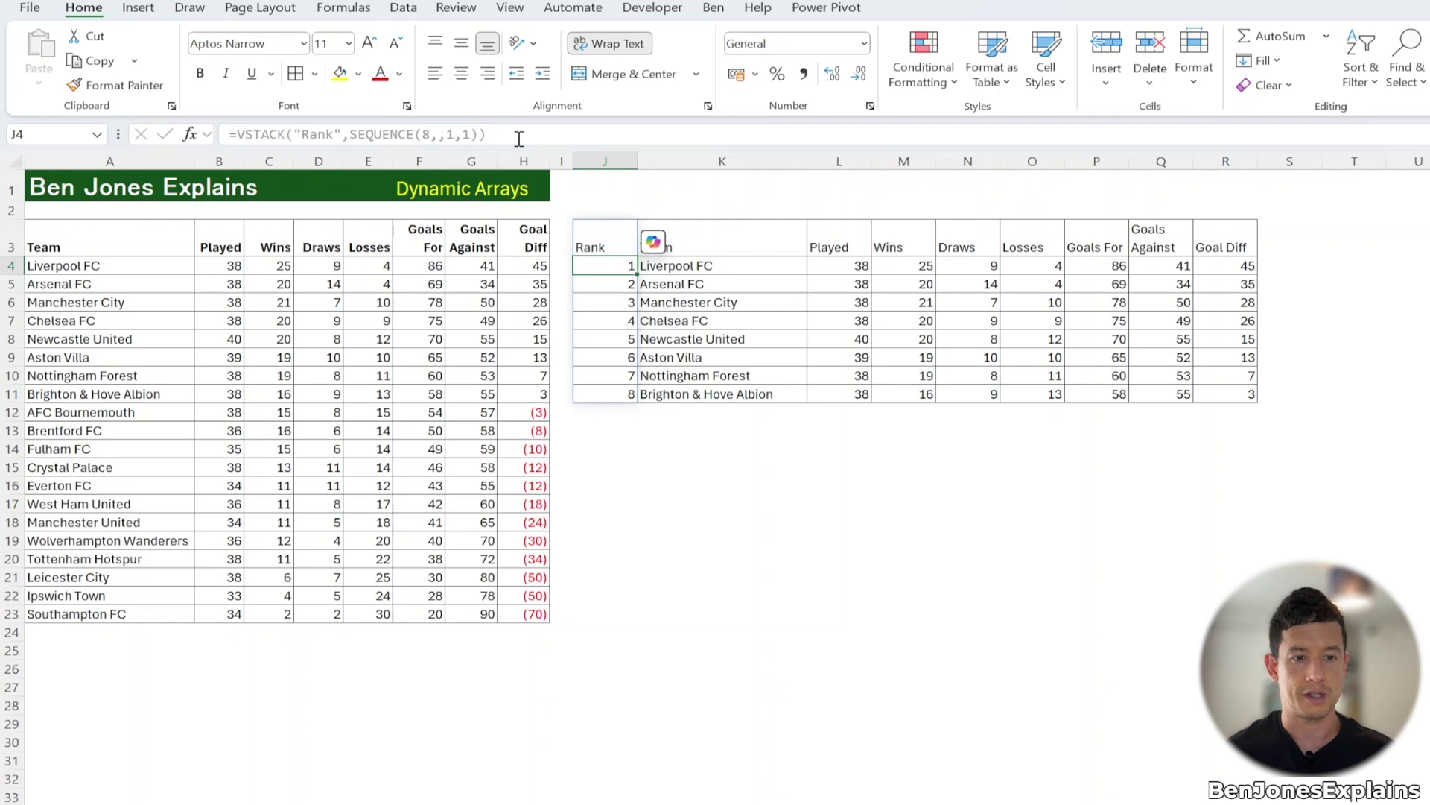
Replace the SEQUENCE row count in the J3 rank formula with a ROWS function over the team names K4:K11.
click(648, 447)
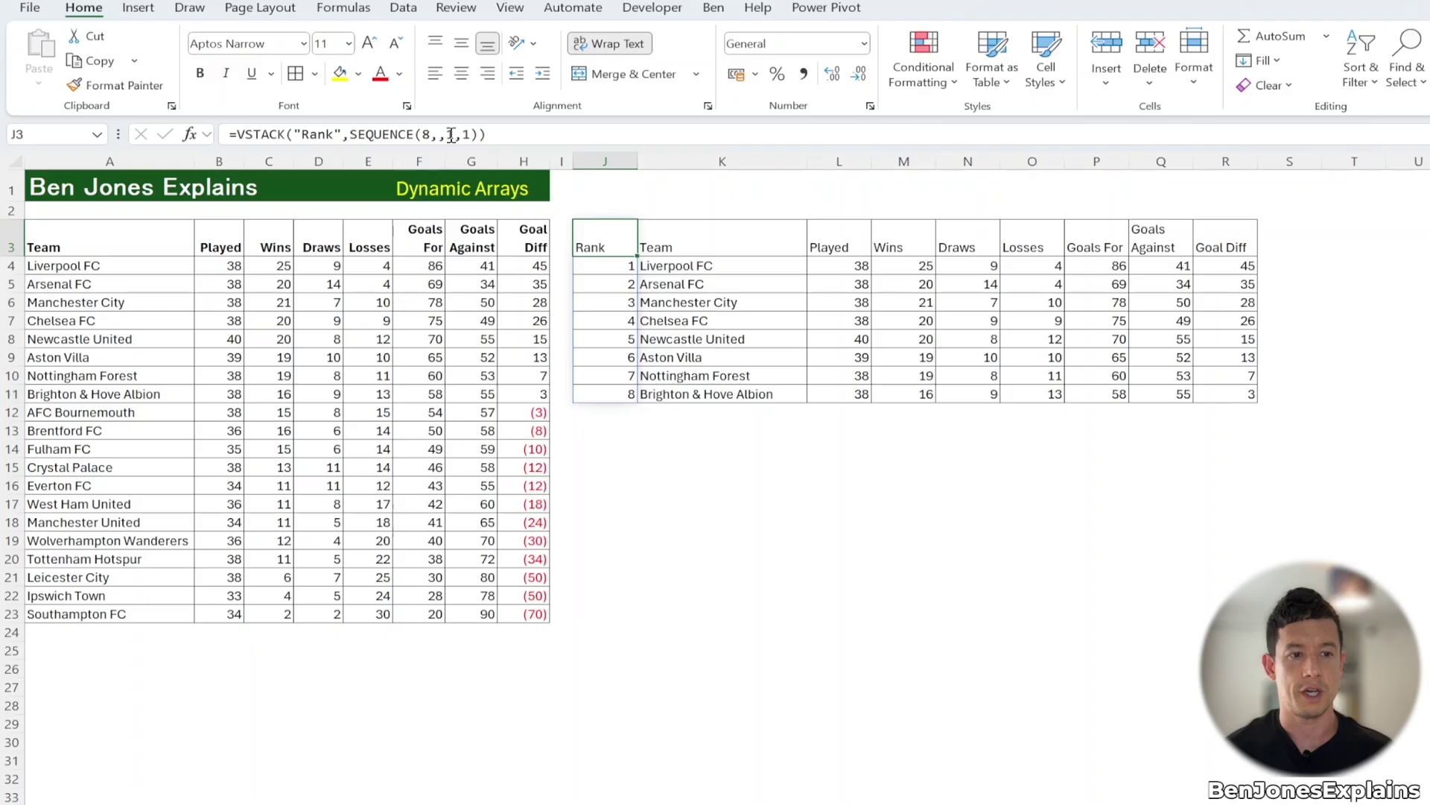
click(431, 134)
key(BackSpace)
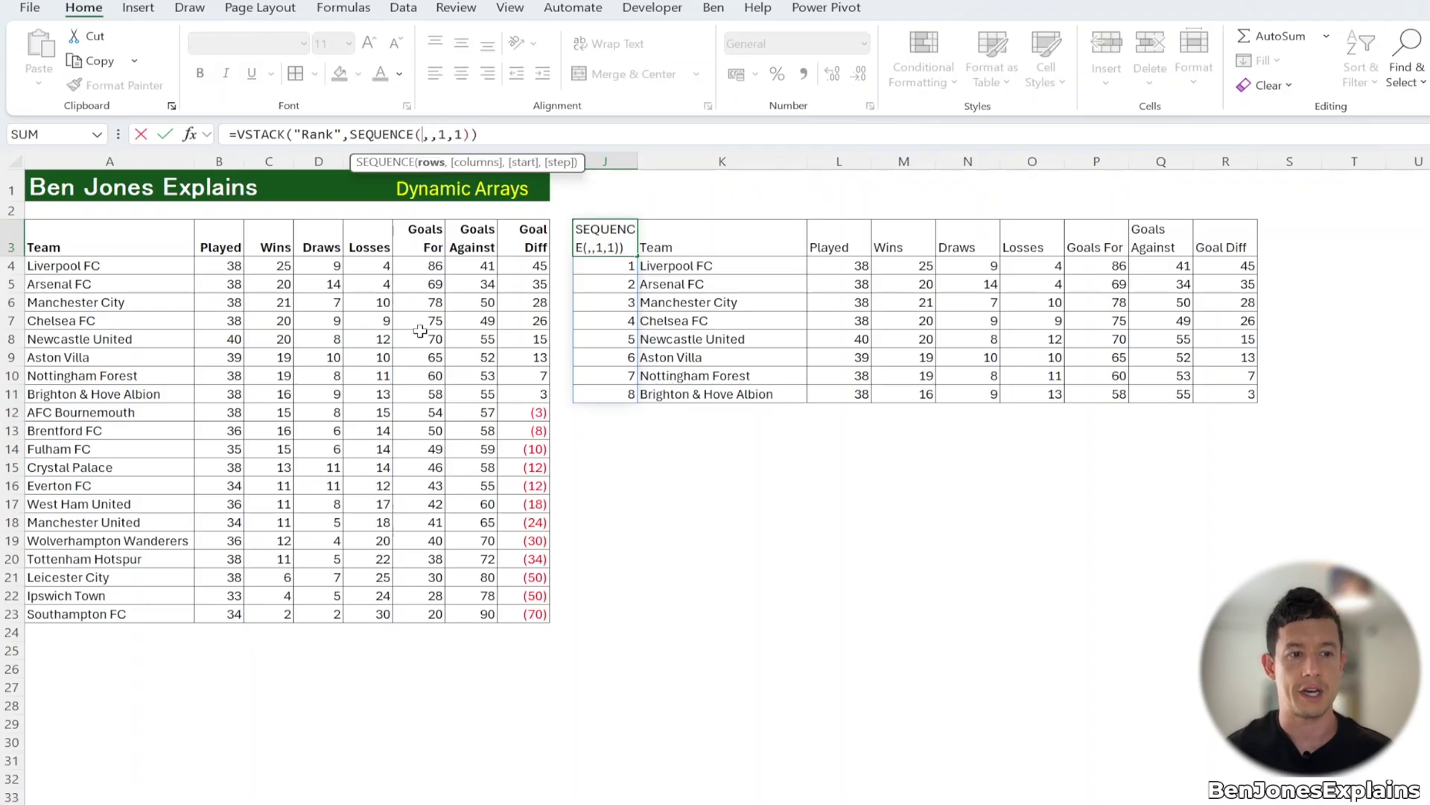
text(ROWS()
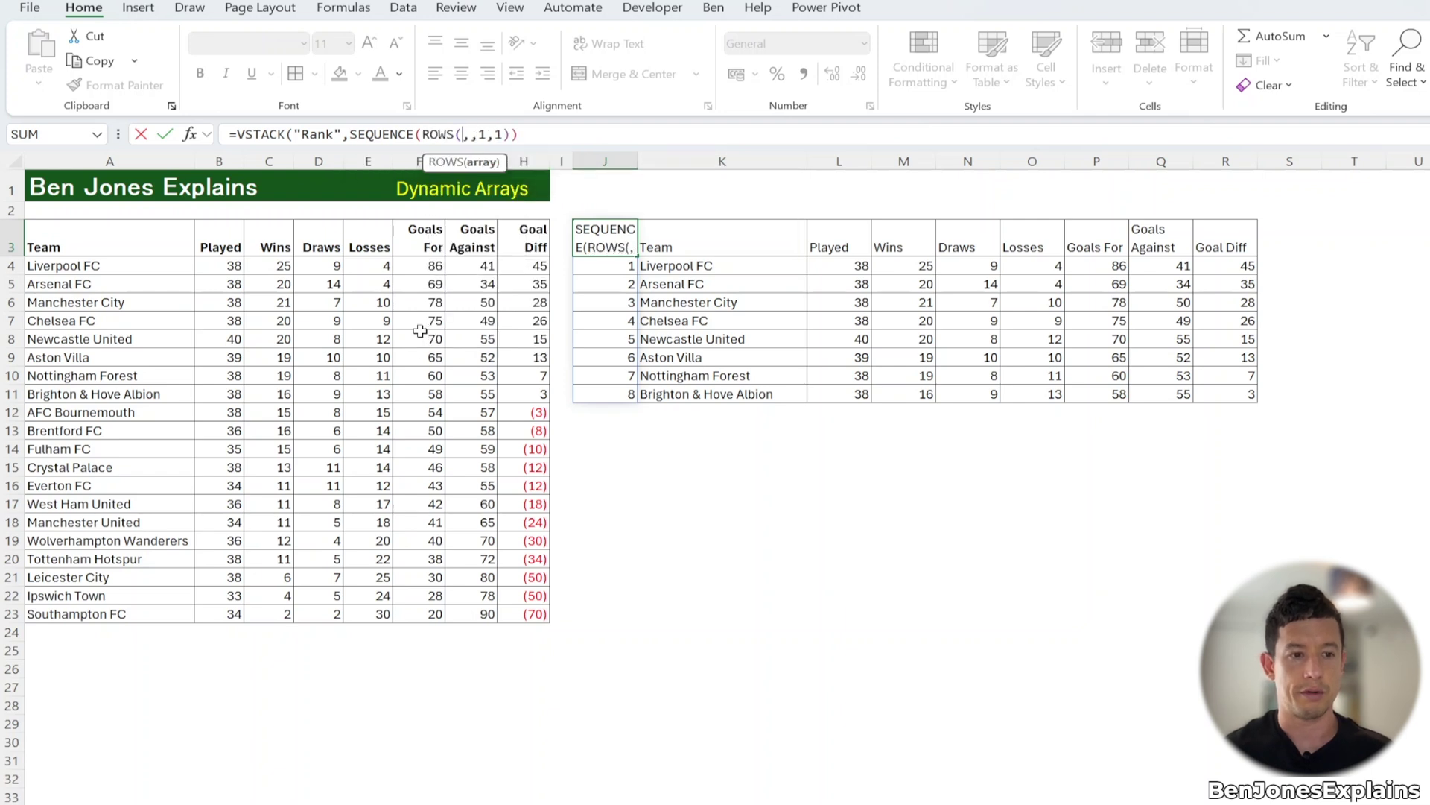
click(730, 266)
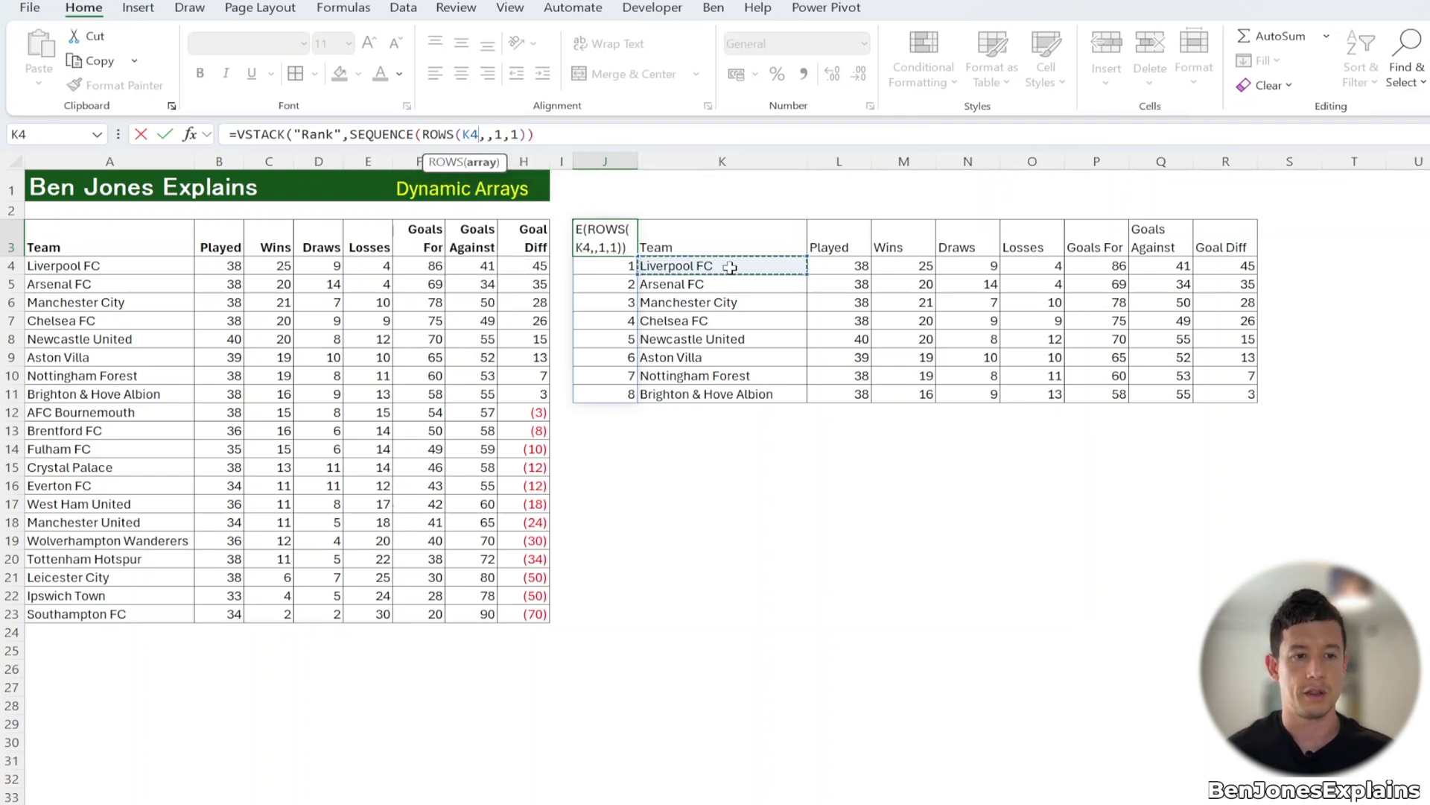
key(ctrl+shift+Down)
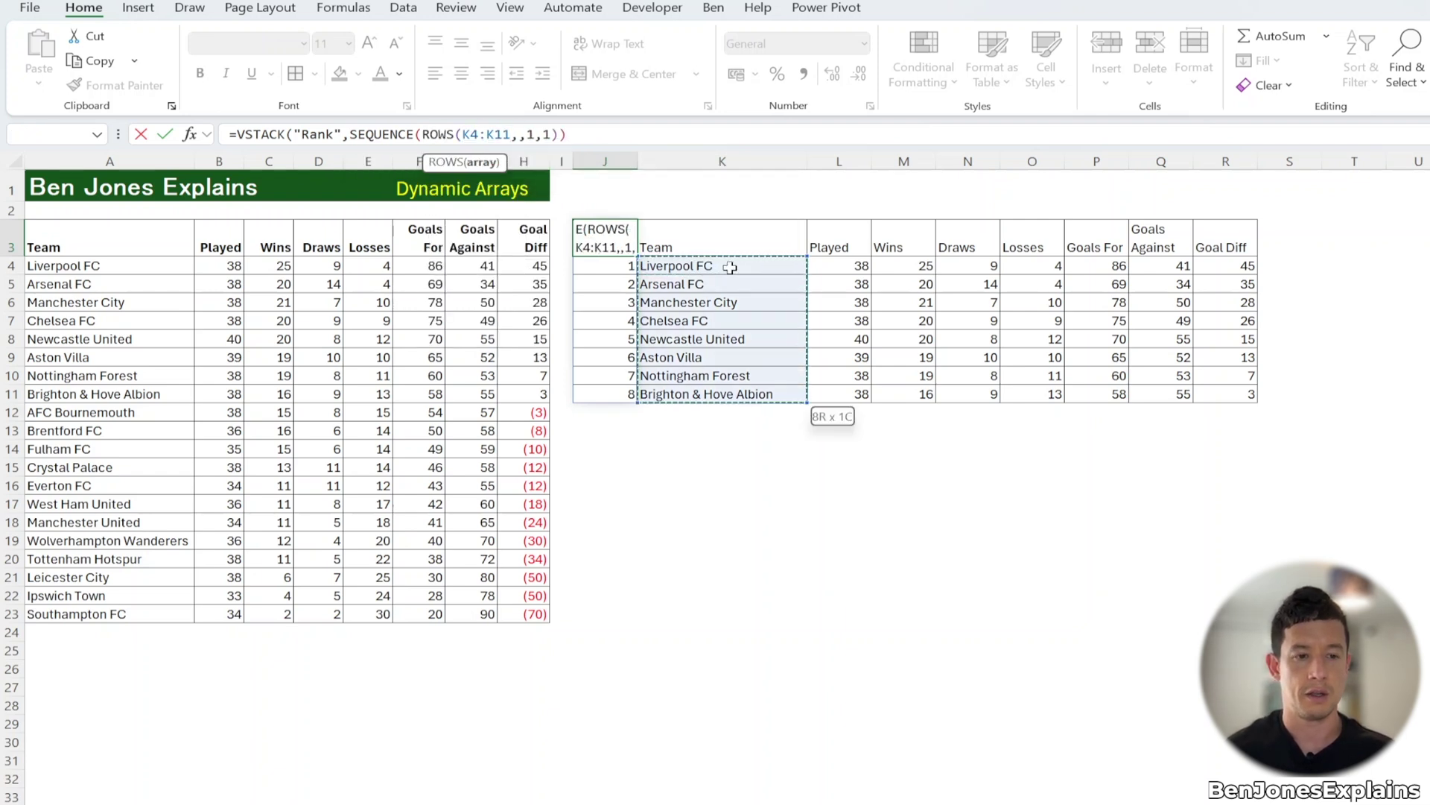
Extend the ROWS range to the end of column K as the trimmed reference K4:.K1048576 and enter the formula.
key(ctrl+shift+Down)
click(489, 135)
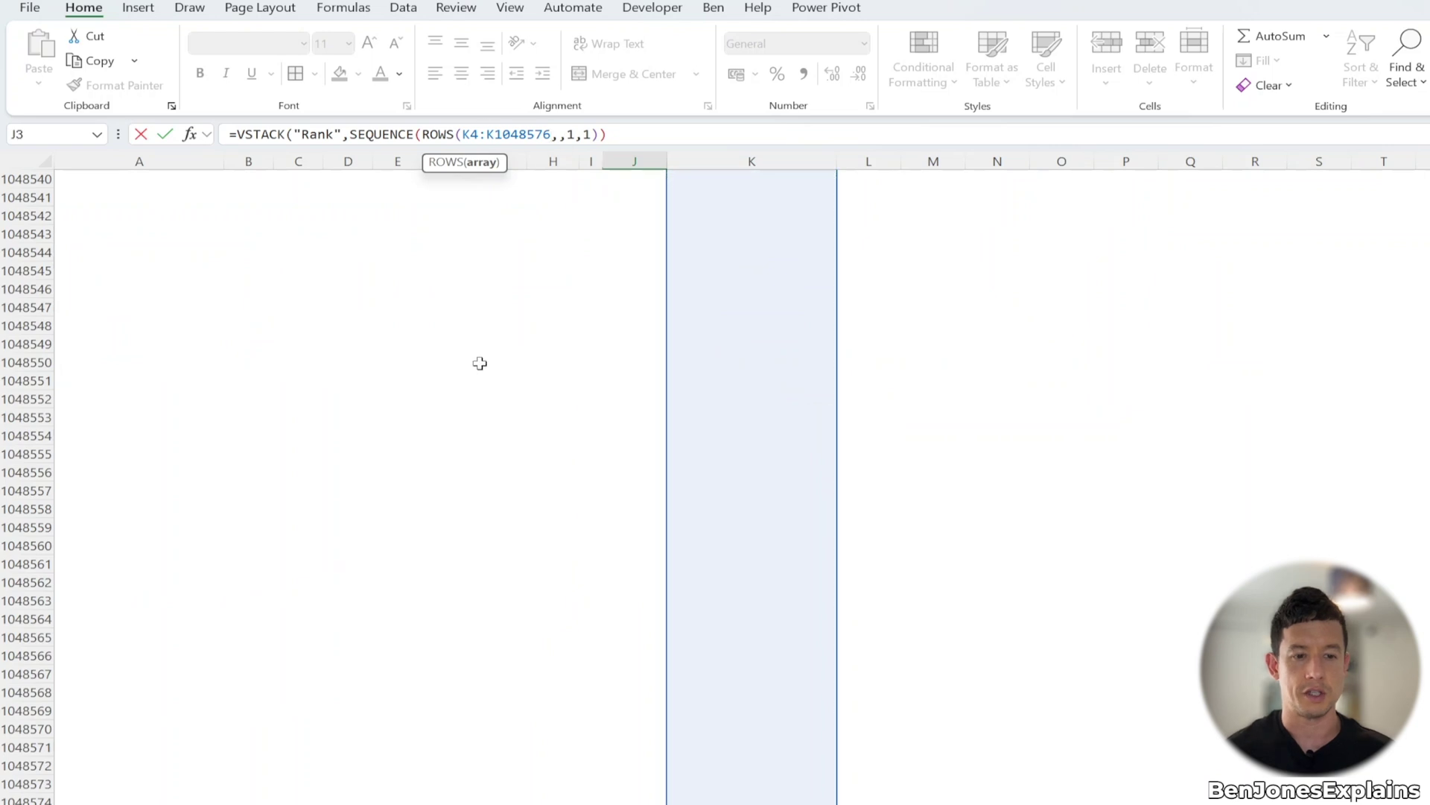
text(.)
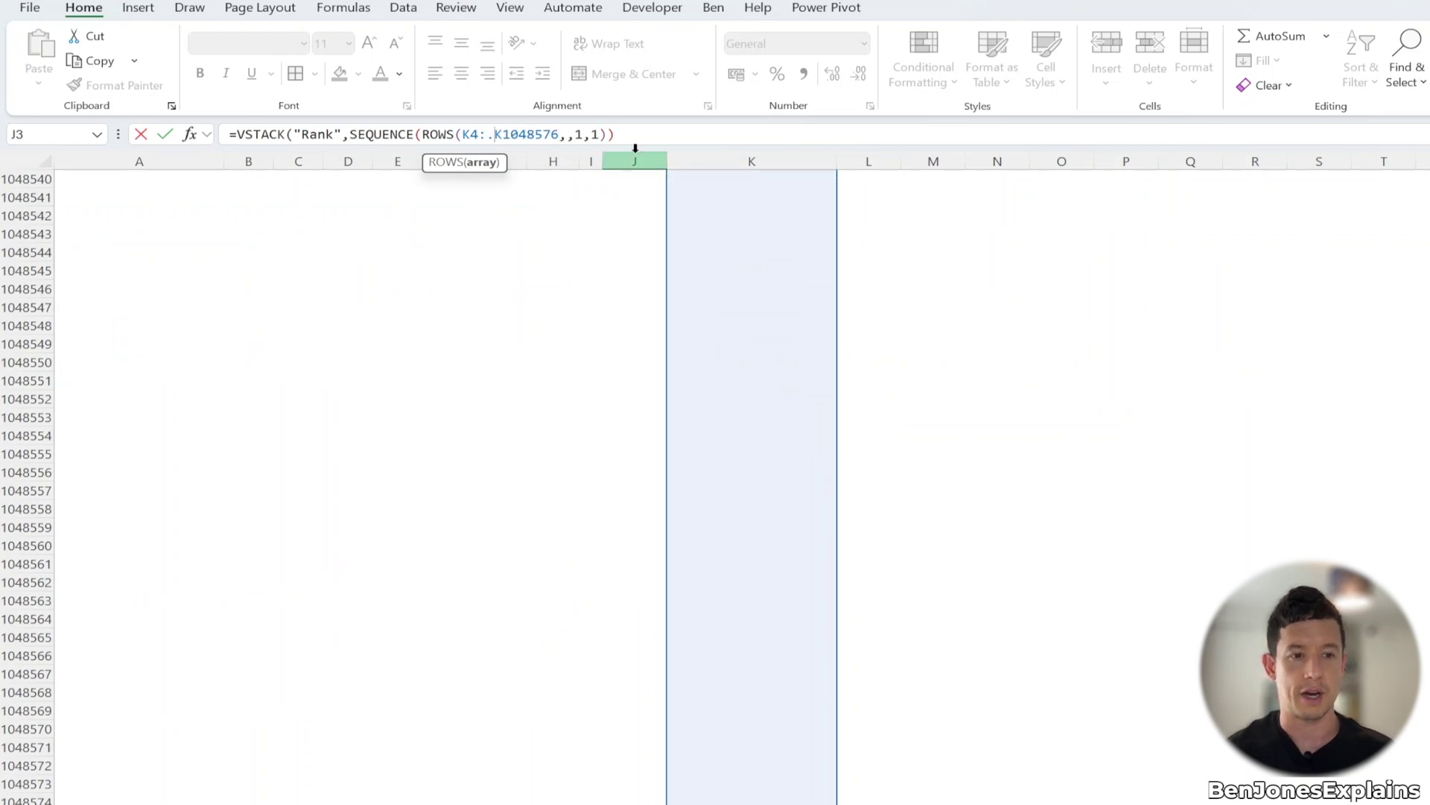
click(559, 135)
text())
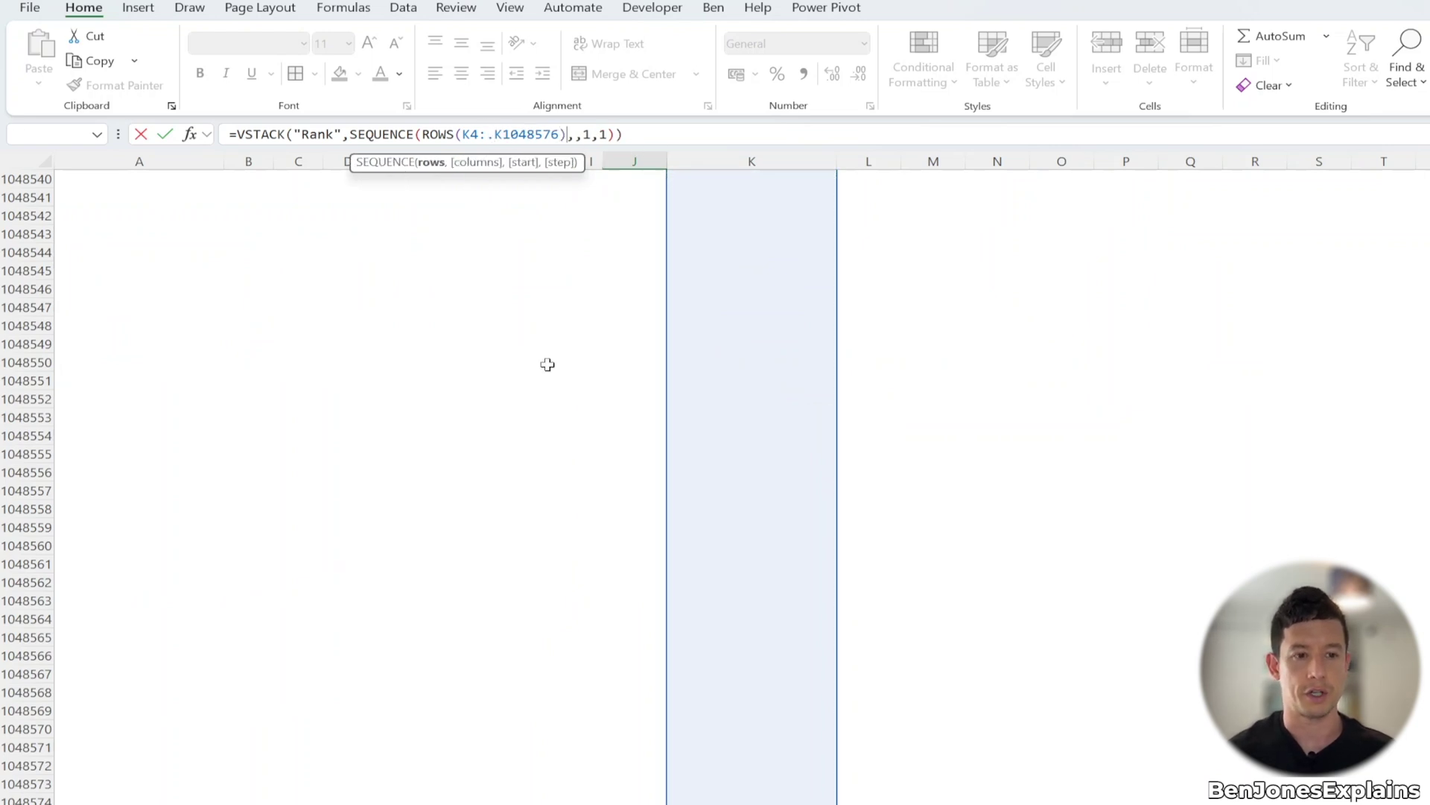
key(Return)
scroll(547, 364, up, 1)
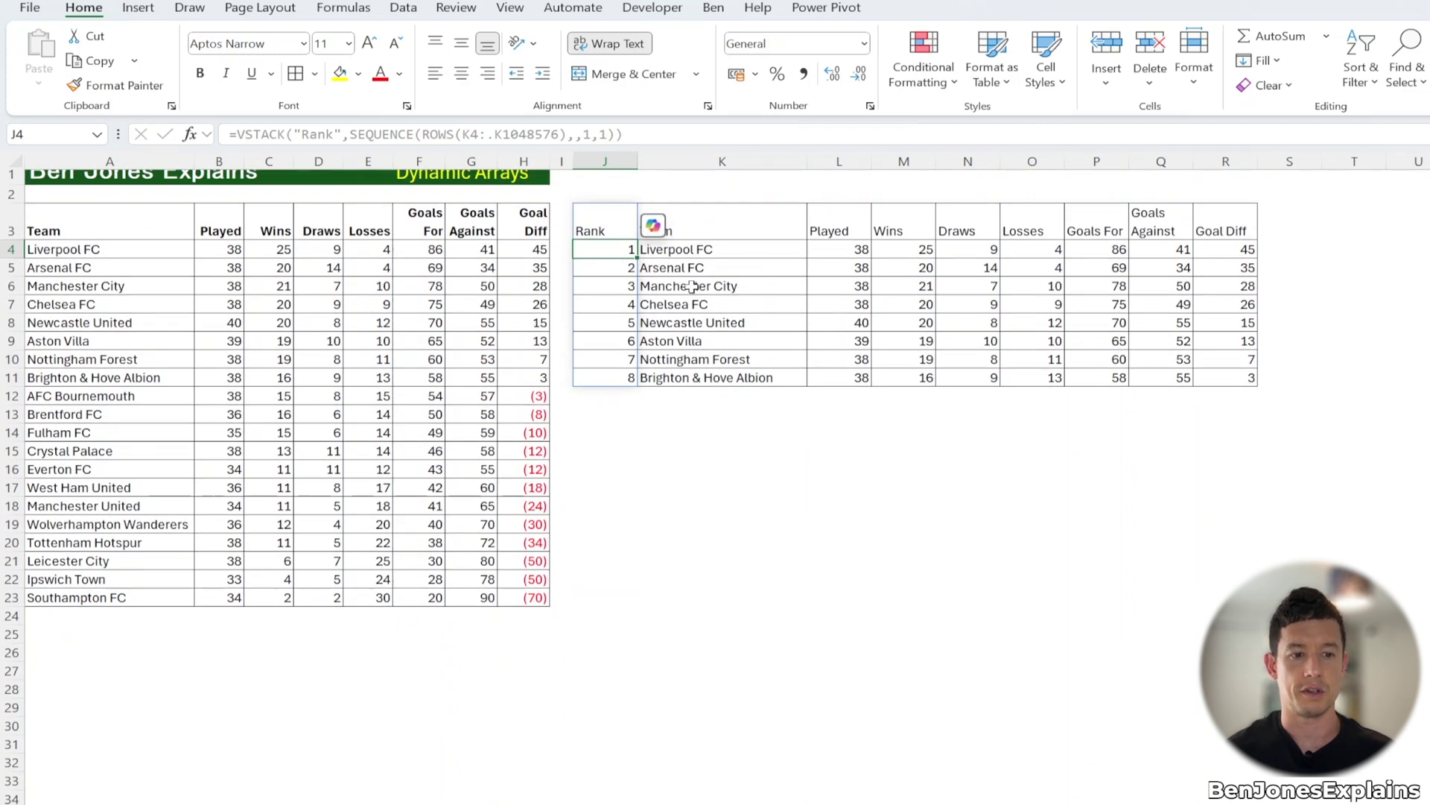
Select the filtered team names, then enter the word test in an empty cell below the ranked table.
drag(708, 249, 708, 377)
click(682, 396)
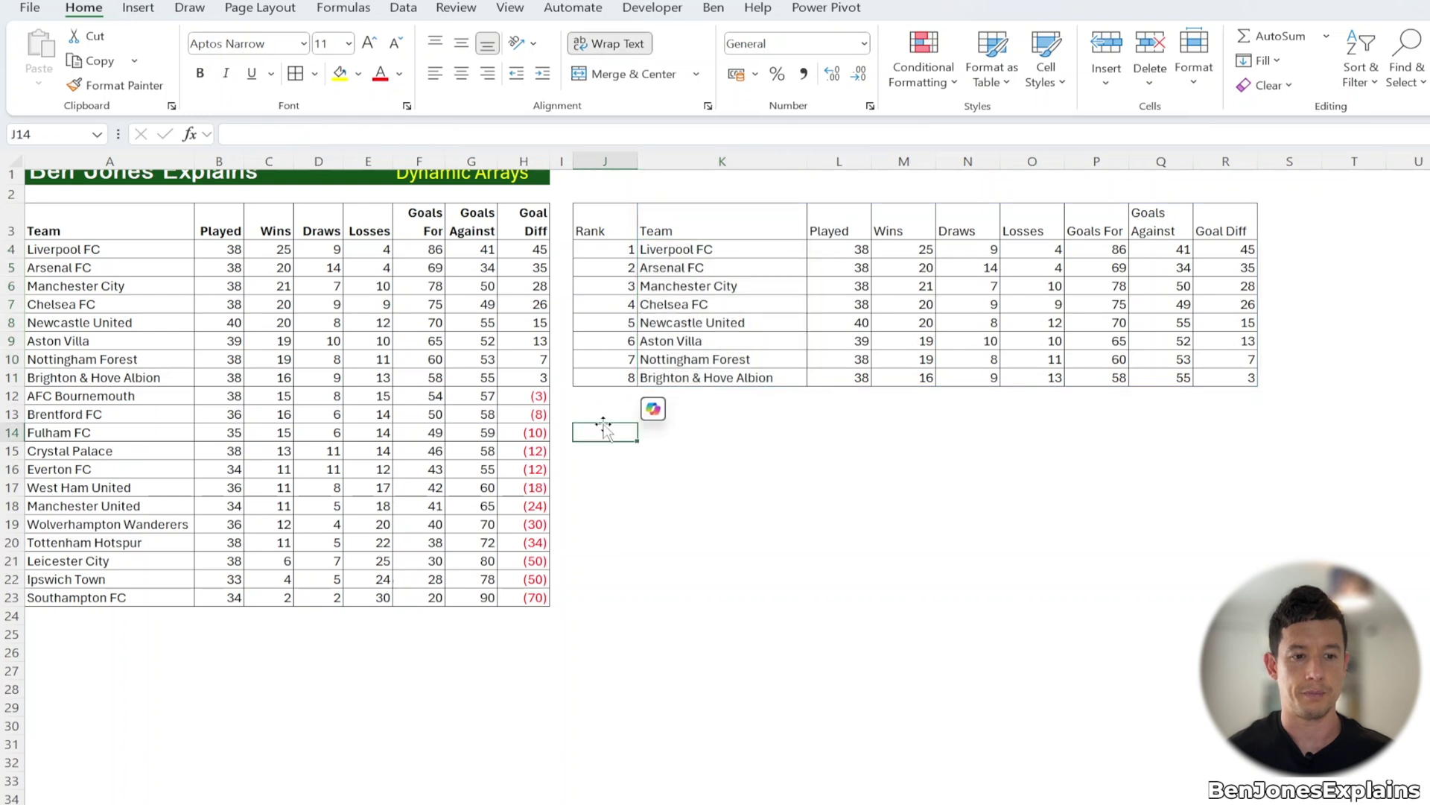
text(test)
key(Return)
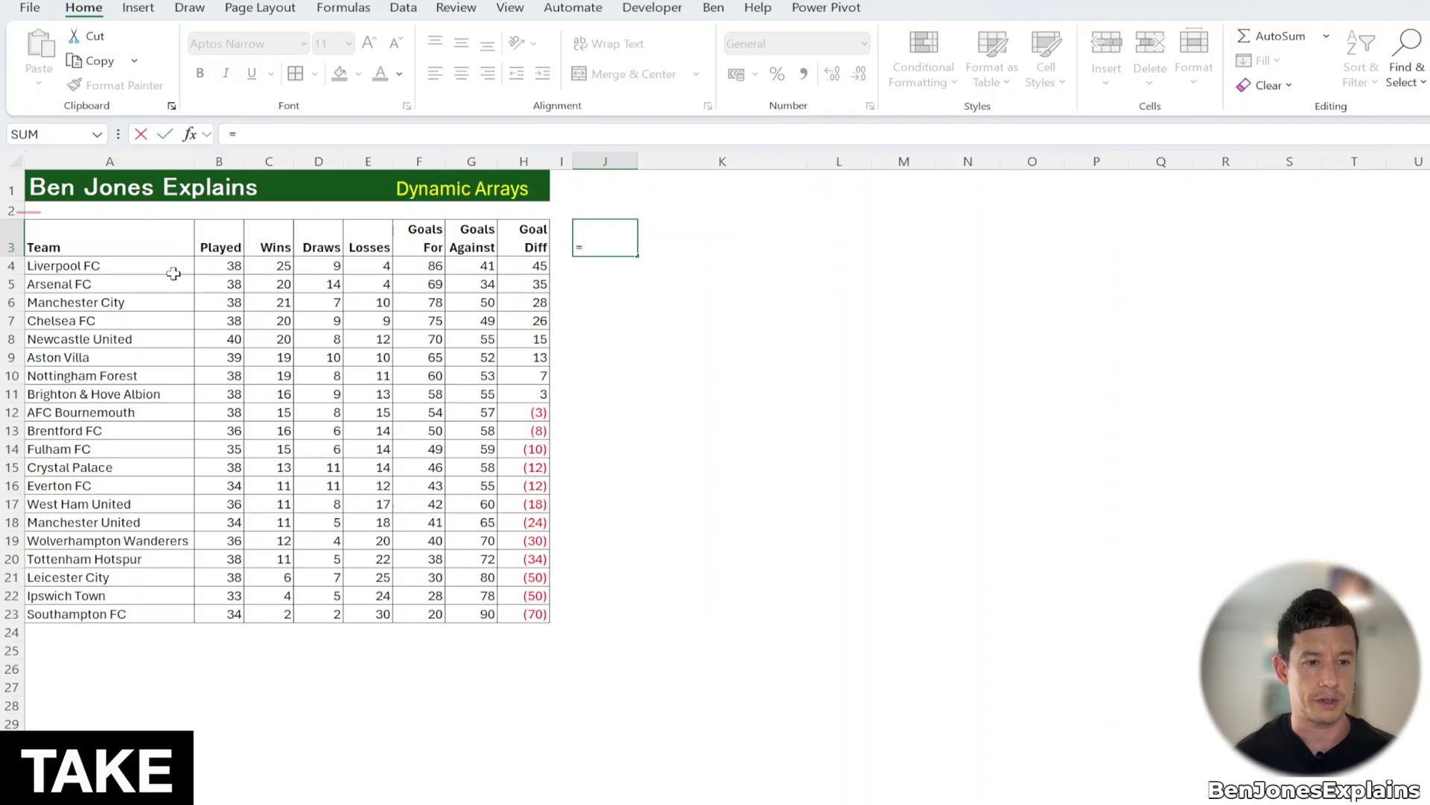
Enter =TAKE(LeagueData,11) in J3 to return the first 11 rows of the league table.
text(Ta)
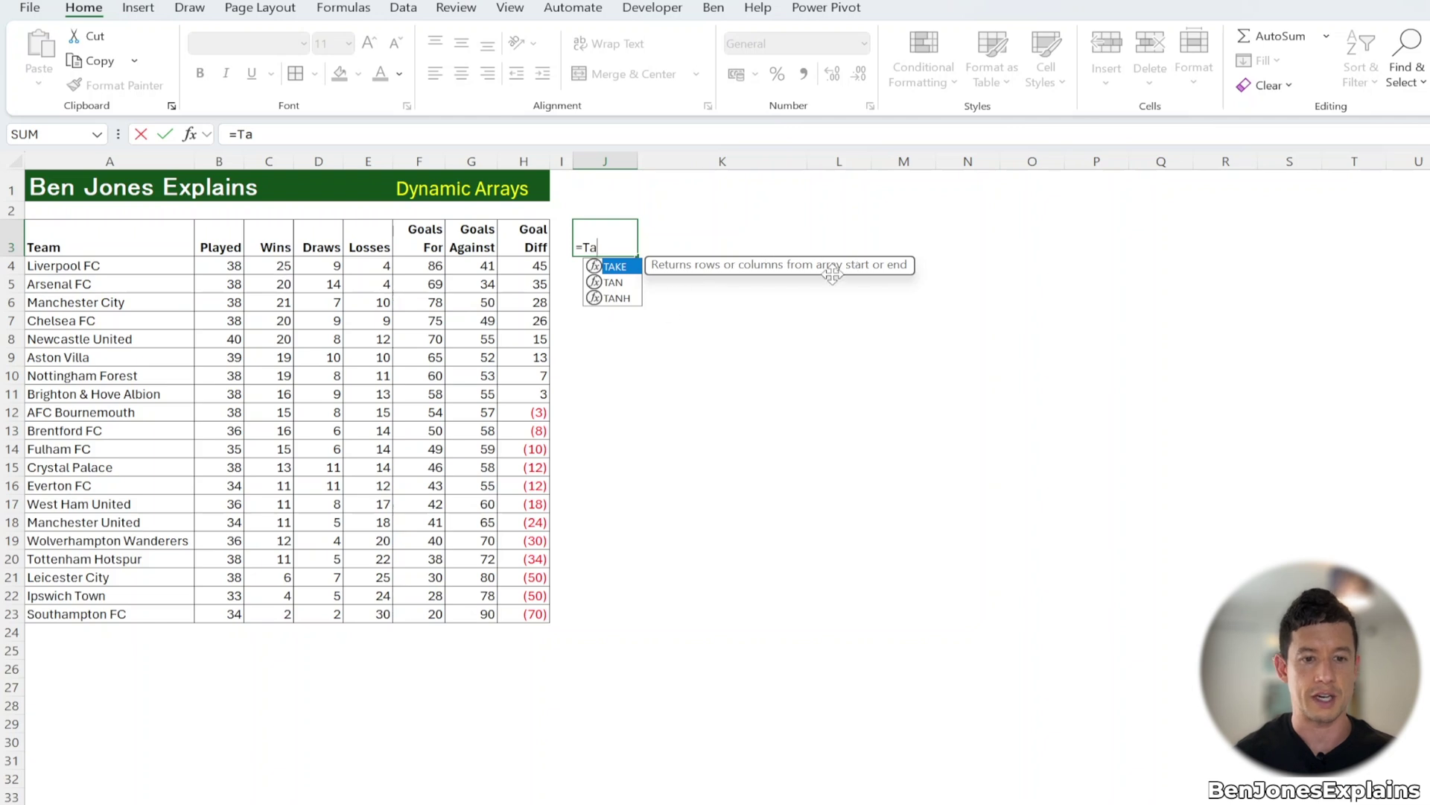
key(Tab)
text(Le)
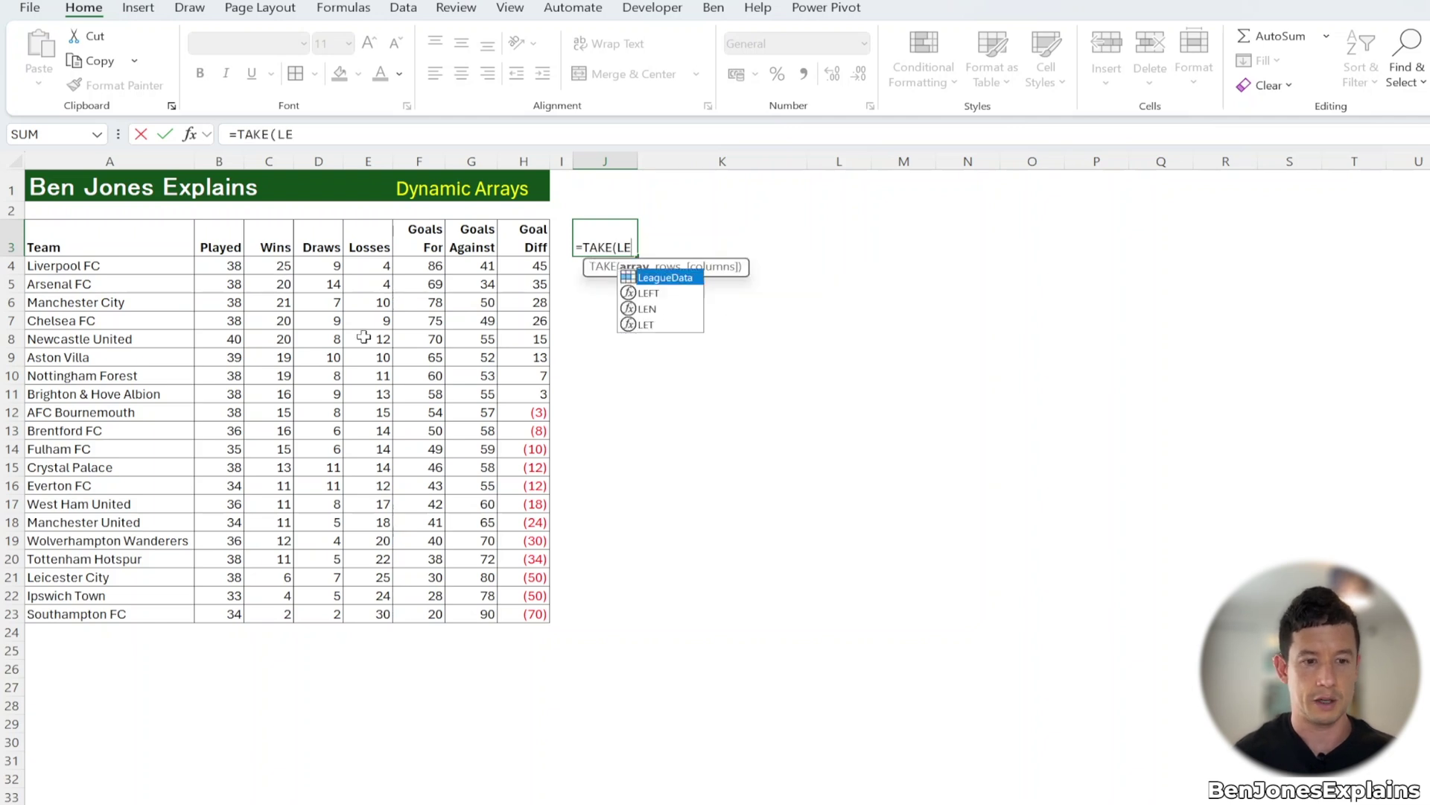
key(Tab)
text(,)
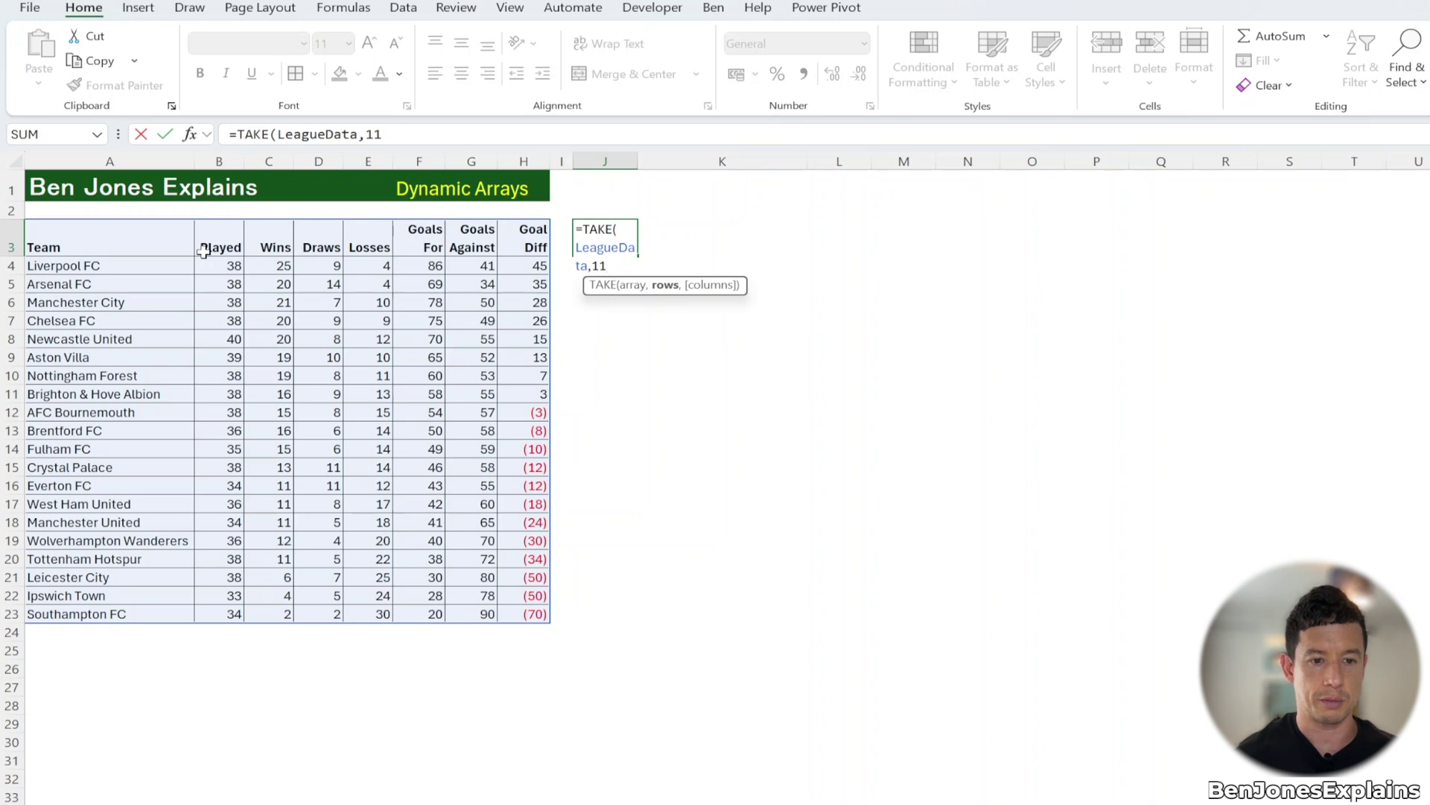
key(Return)
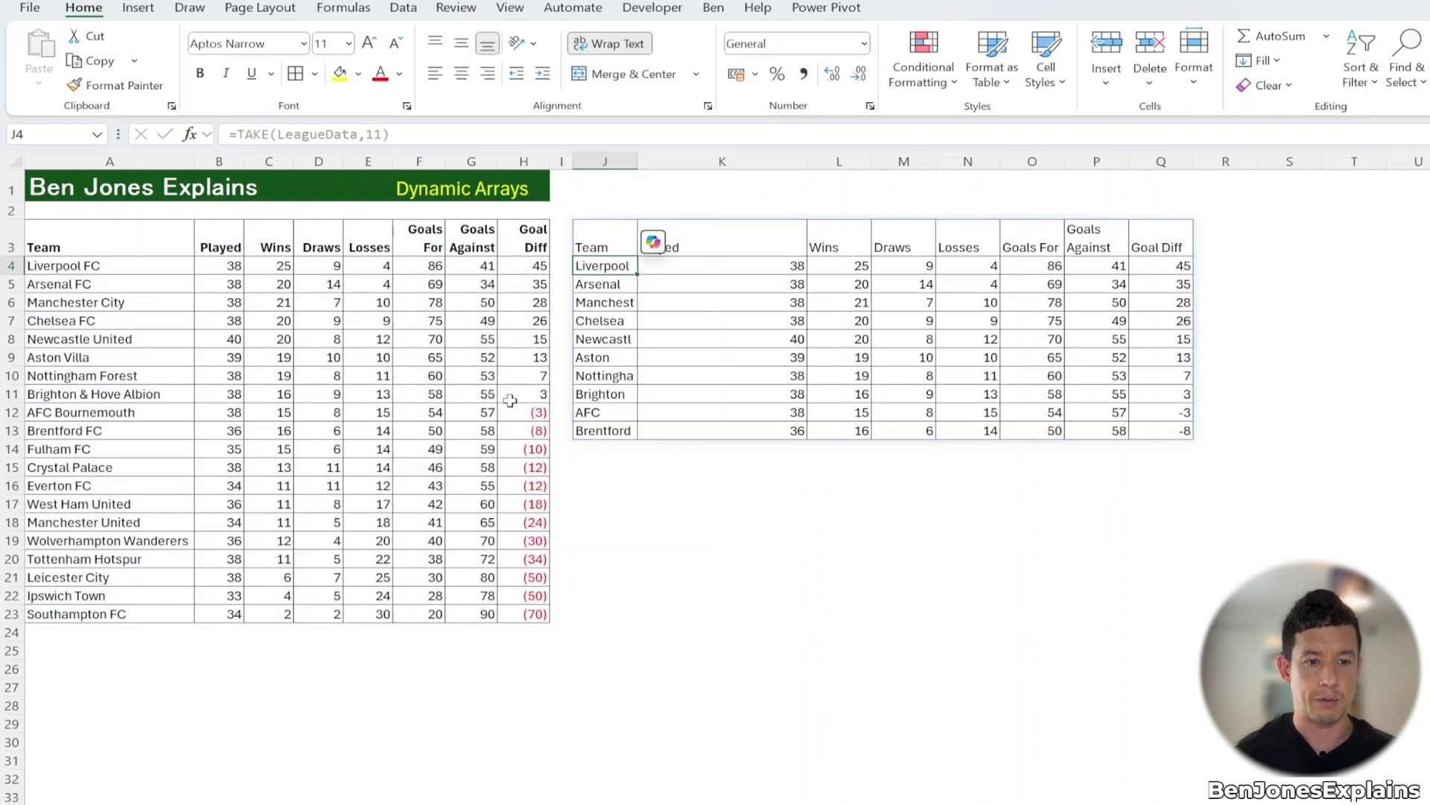
Change the rows argument of the TAKE formula in J3 to -11 to take rows from the table's end.
click(602, 239)
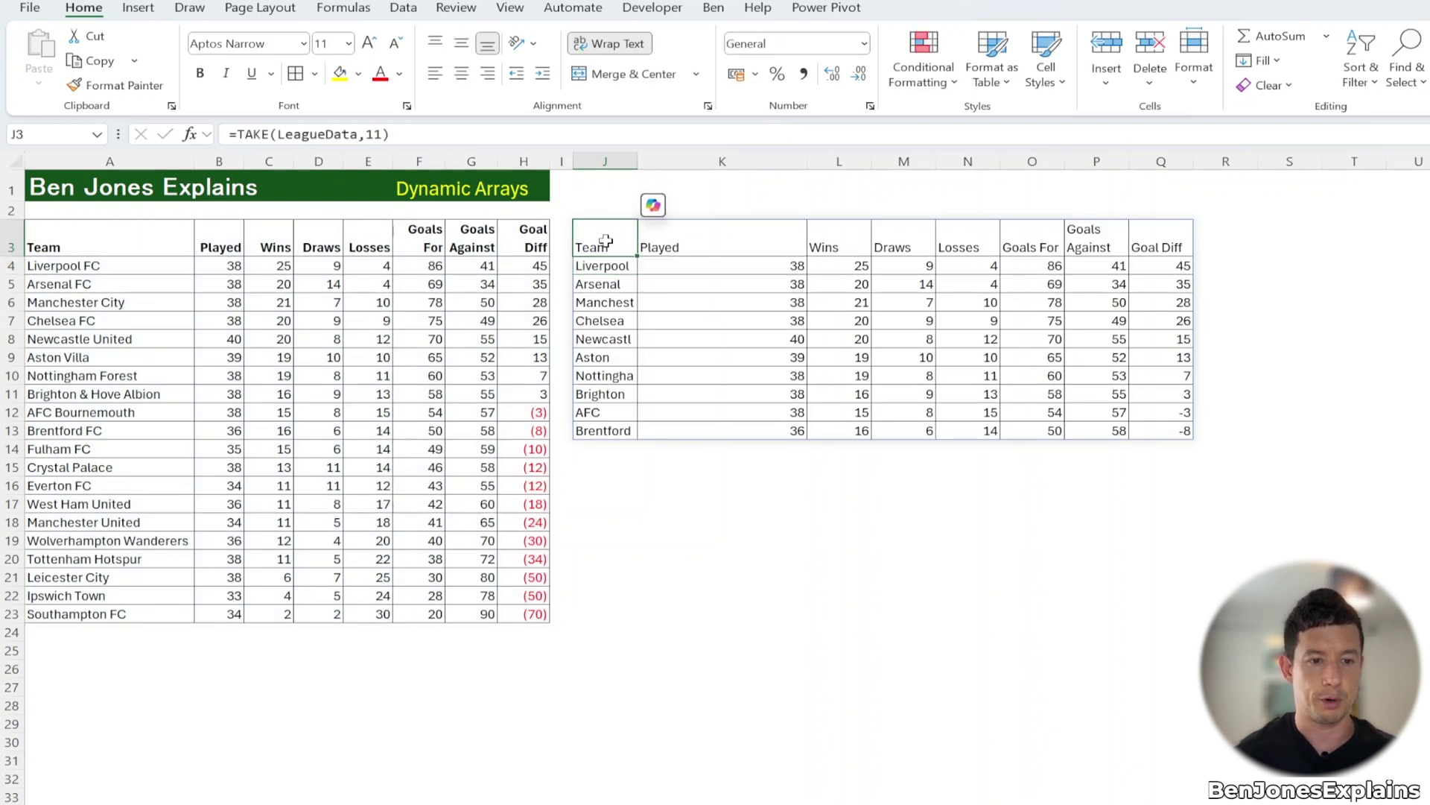
click(368, 136)
text(-)
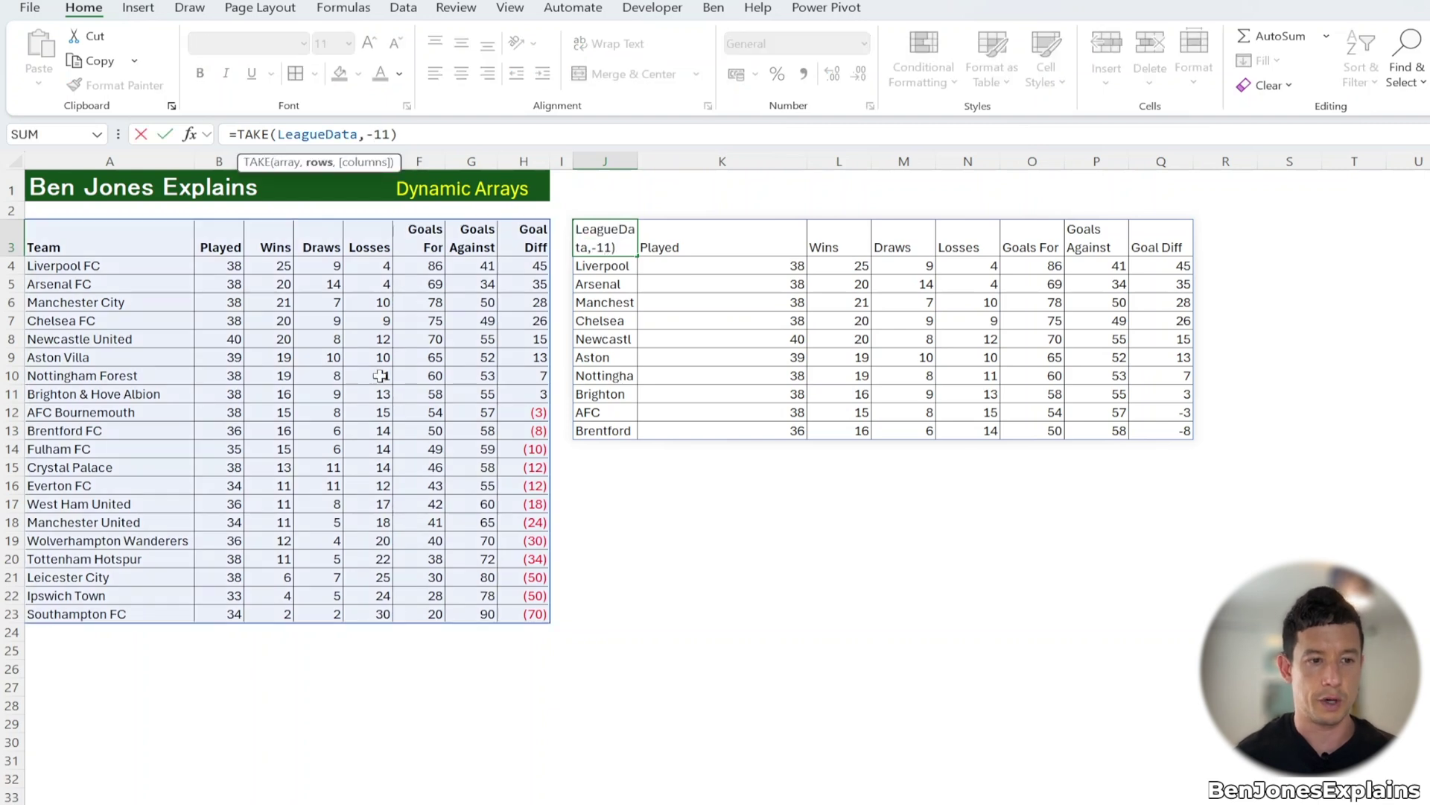
key(Return)
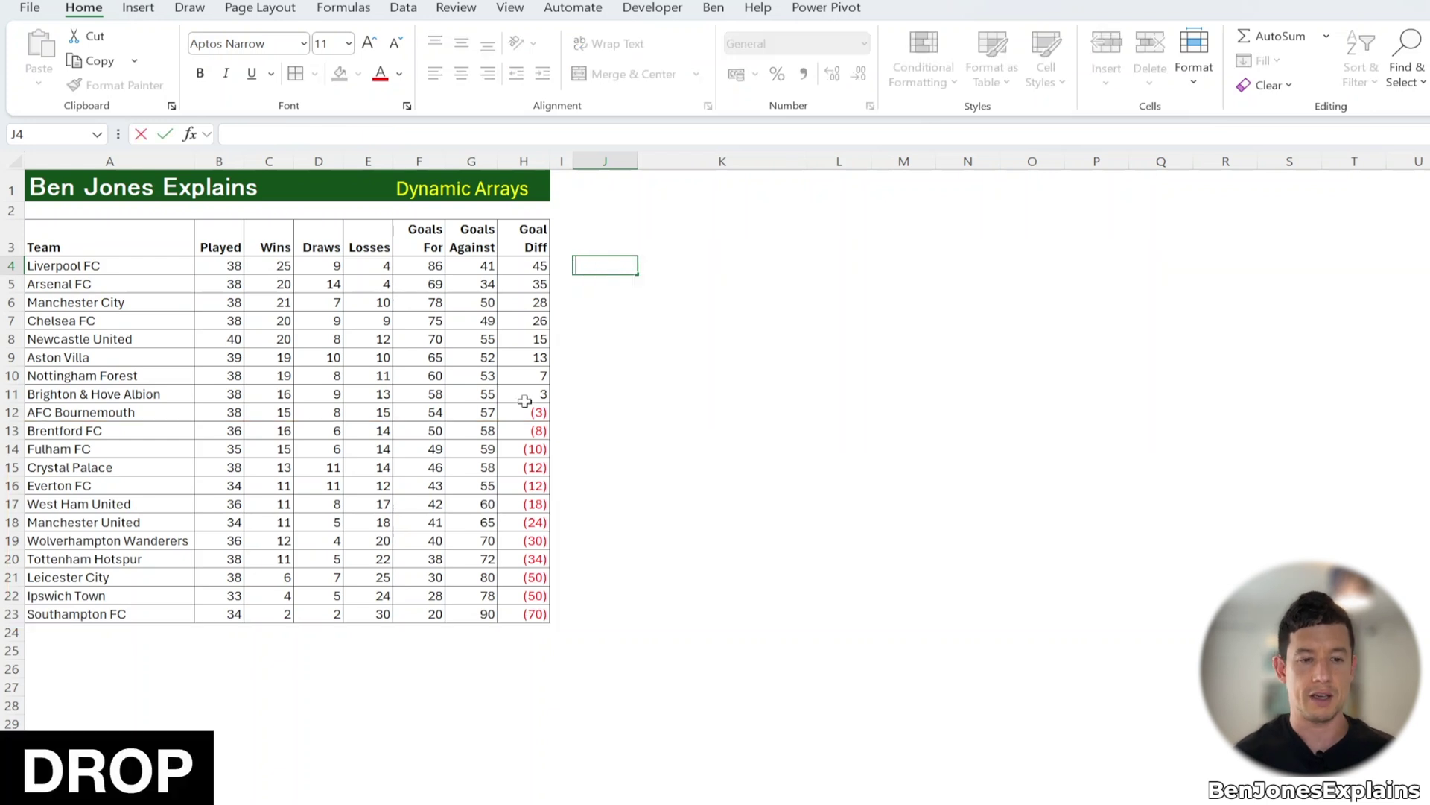
Enter =DROP(LeagueData,1) in J4 to return the league table without its header row.
text(=)
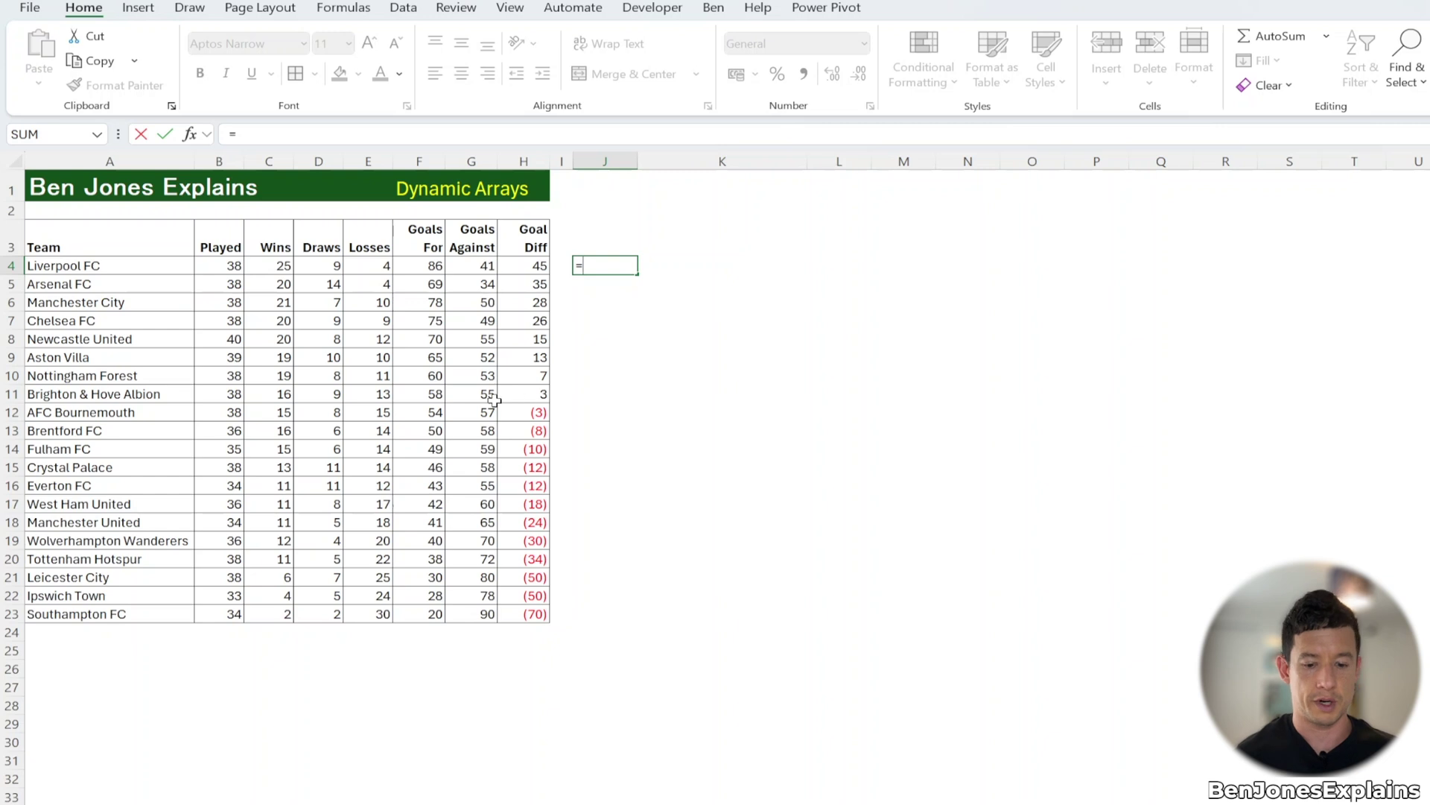
text(dr)
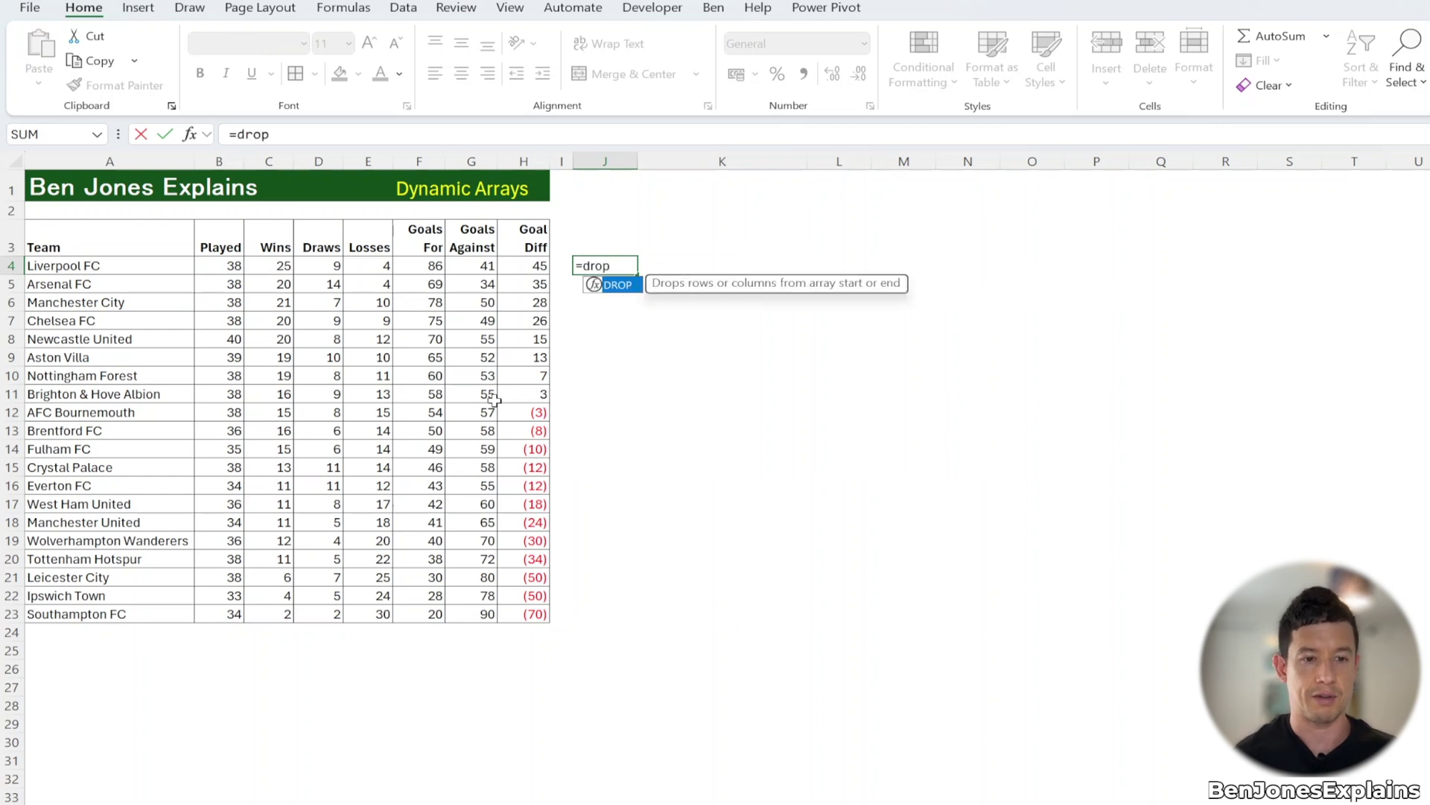
text(op)
key(Tab)
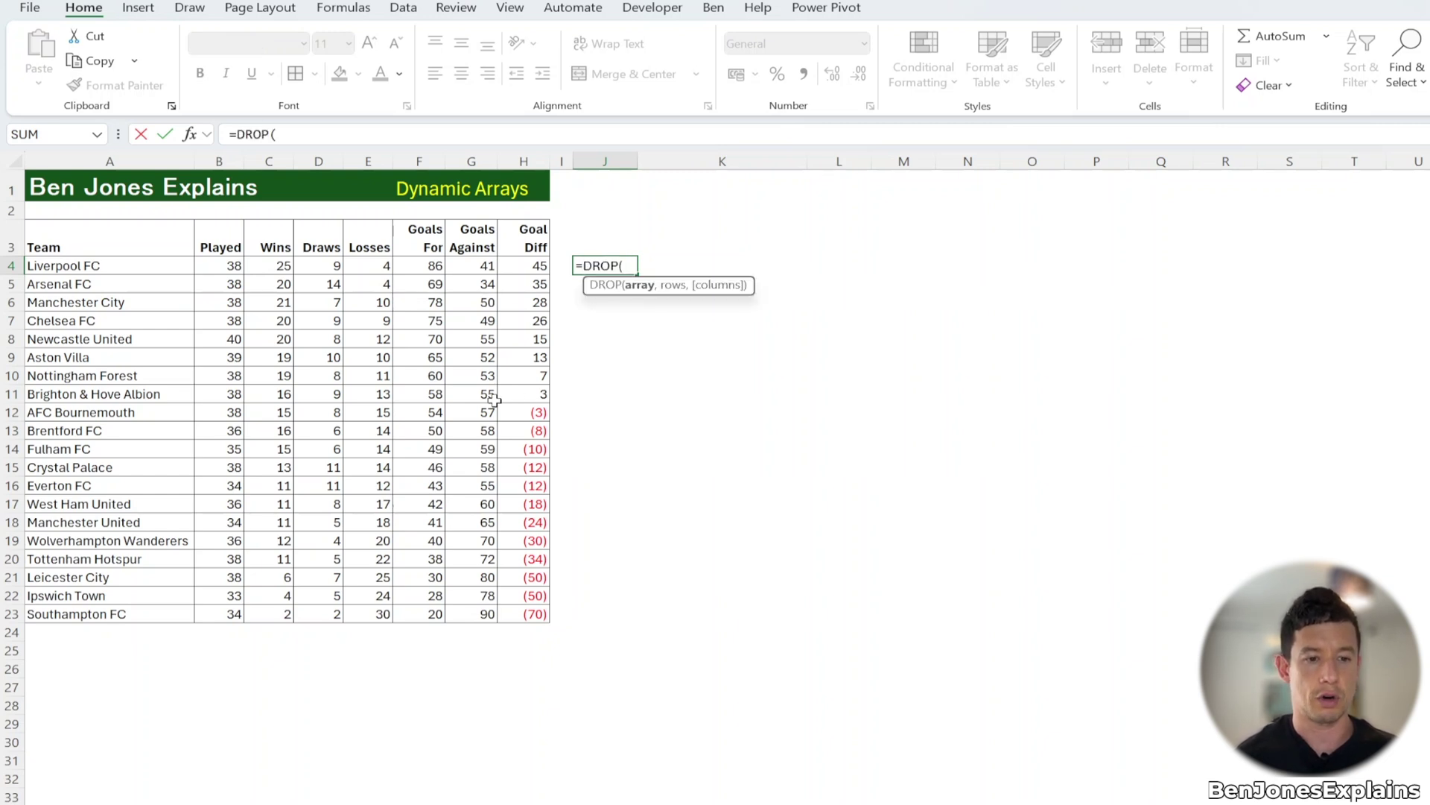
text(lead)
key(Tab)
text(,)
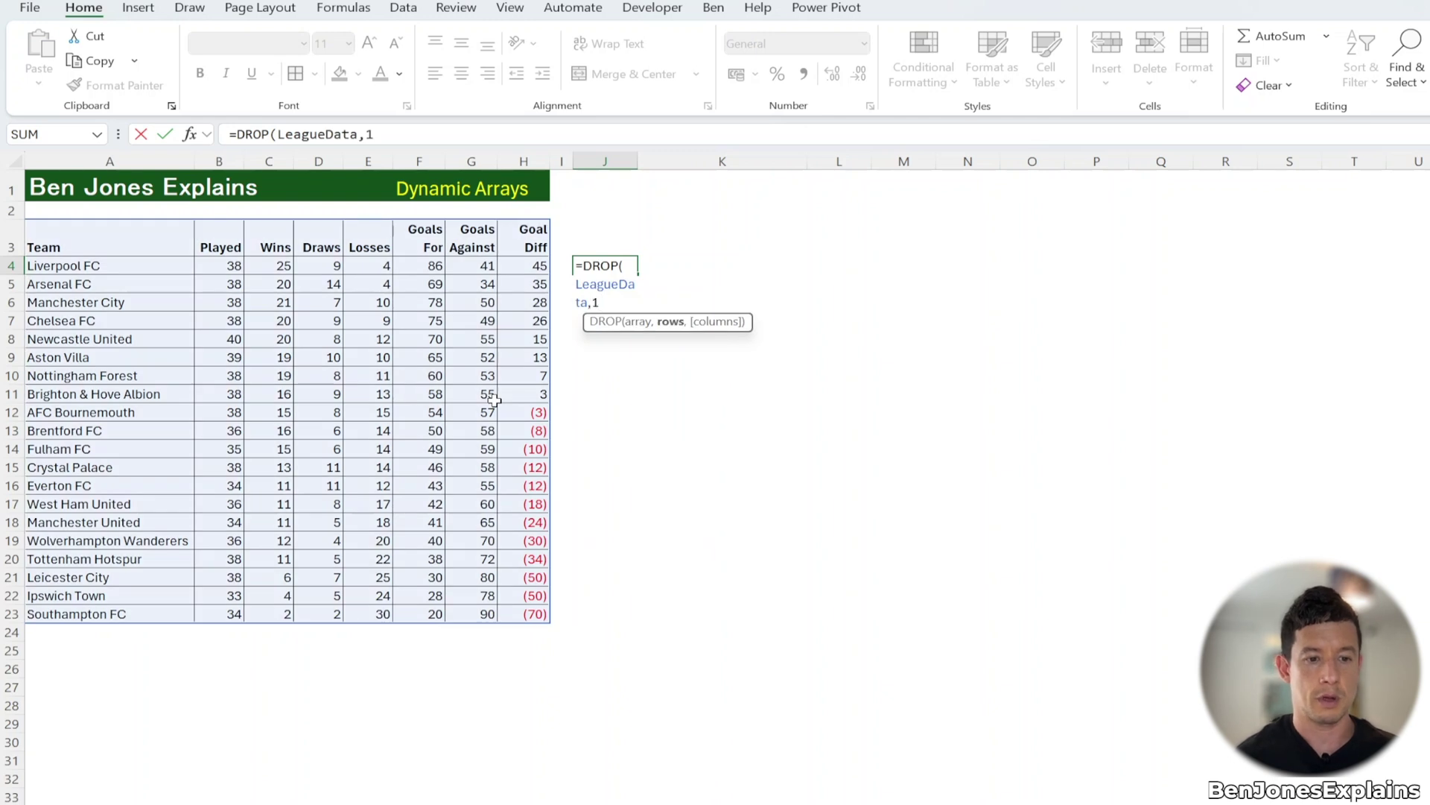
text(1)
key(Return)
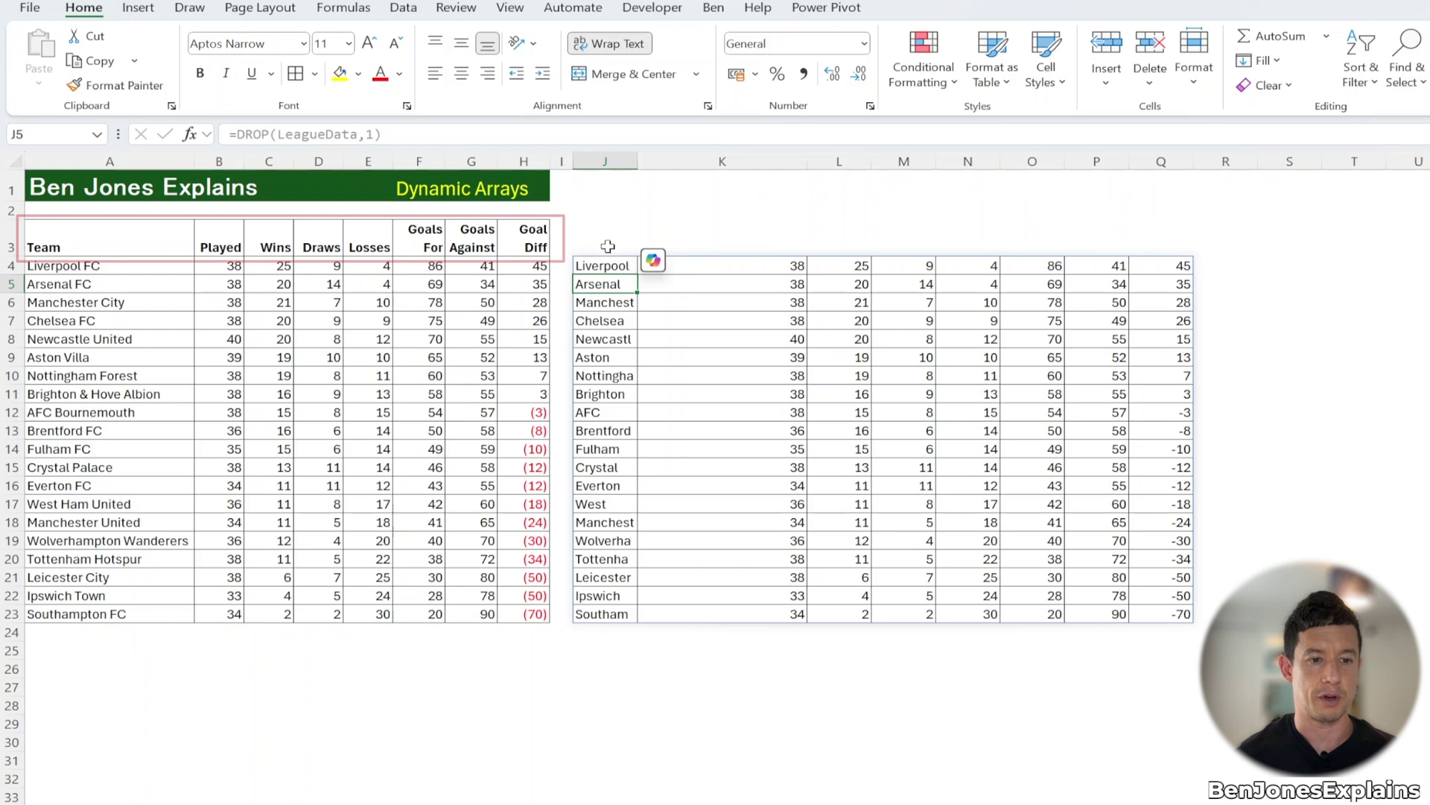
Change the rows argument of the DROP formula in J4 to -1 to remove the table's last row.
click(589, 267)
click(398, 131)
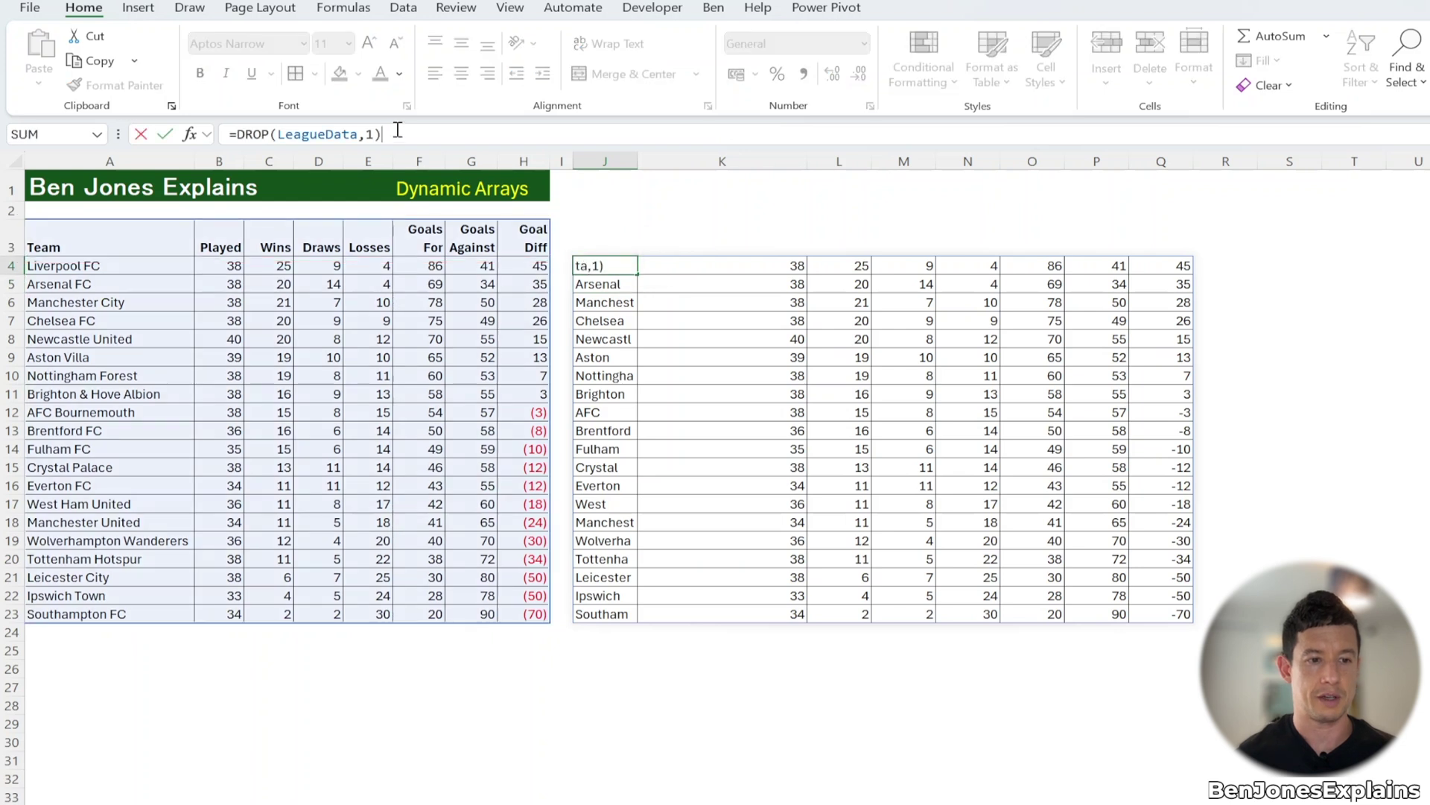
key(BackSpace)
key(BackSpace)
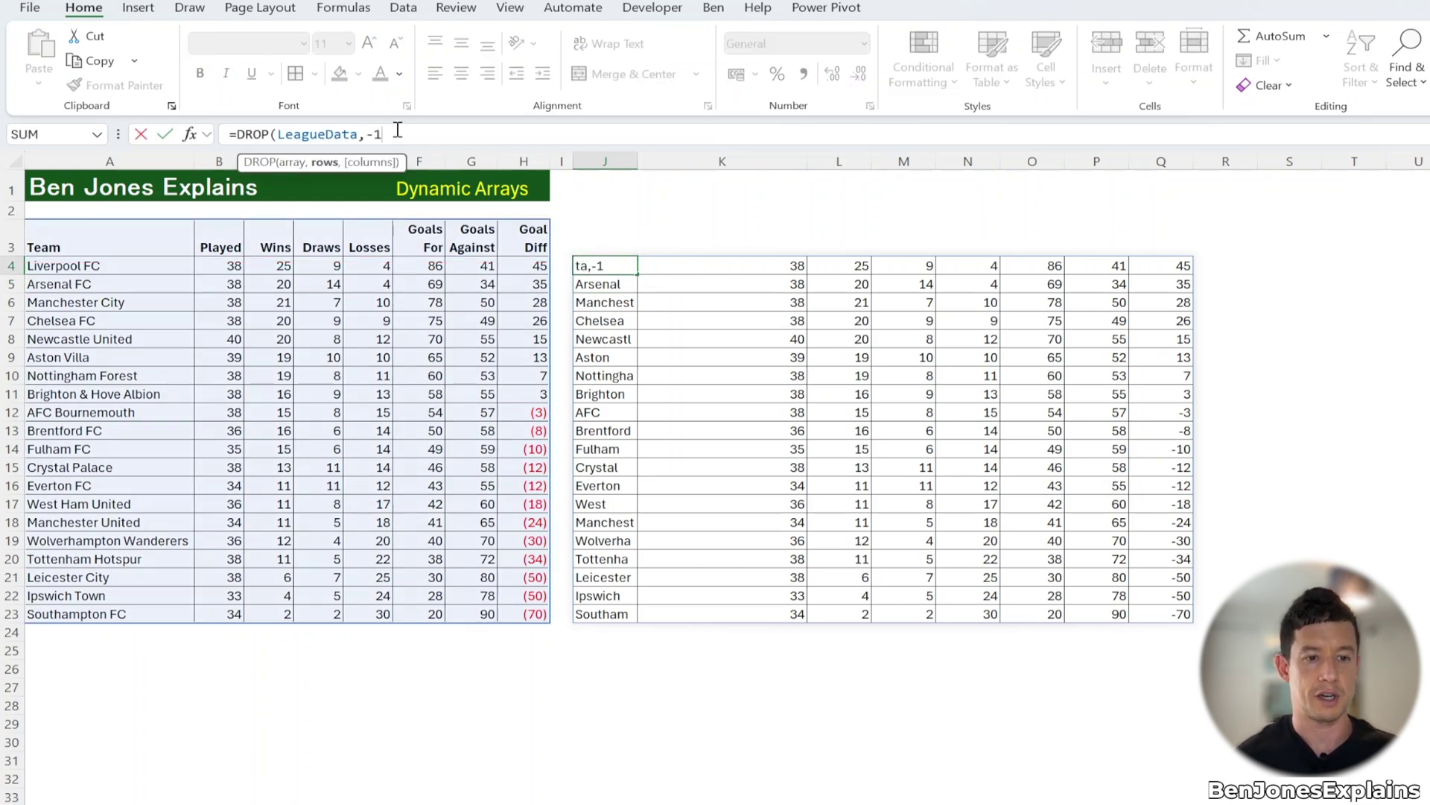
key(Return)
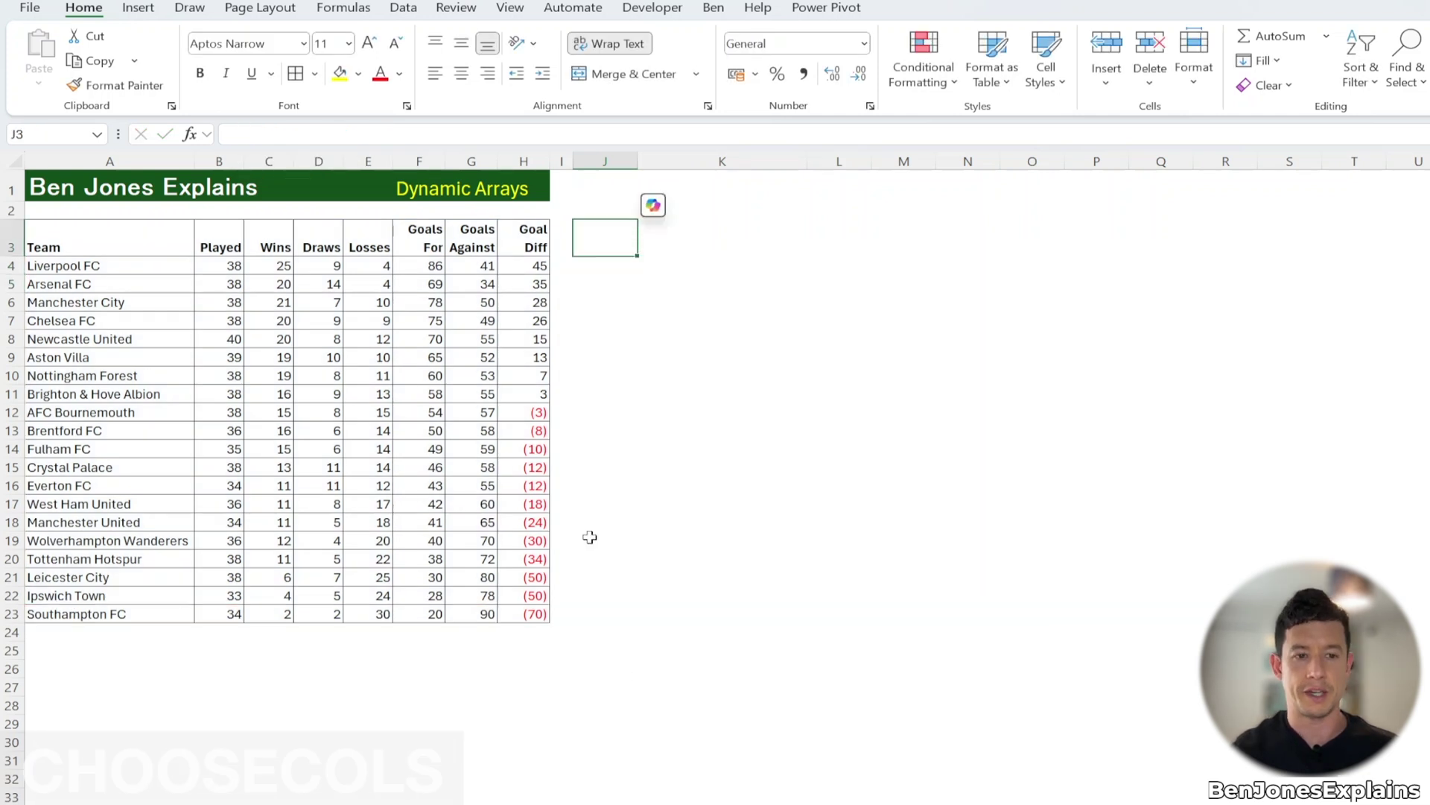
Enter =CHOOSECOLS(LeagueData,1,2,6) in J3 to return the Team, Played and Goals For columns.
text(=)
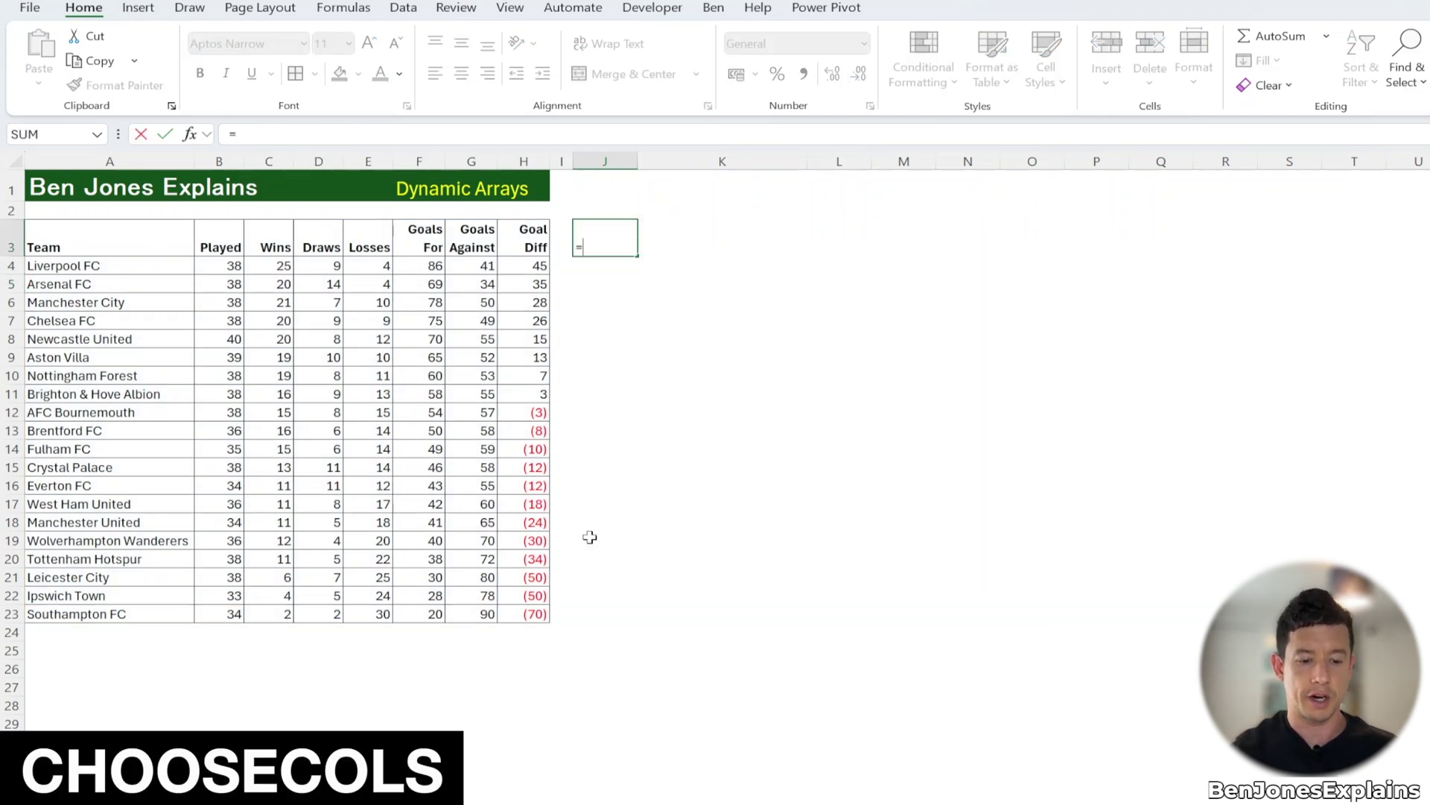
text(cho)
key(Down)
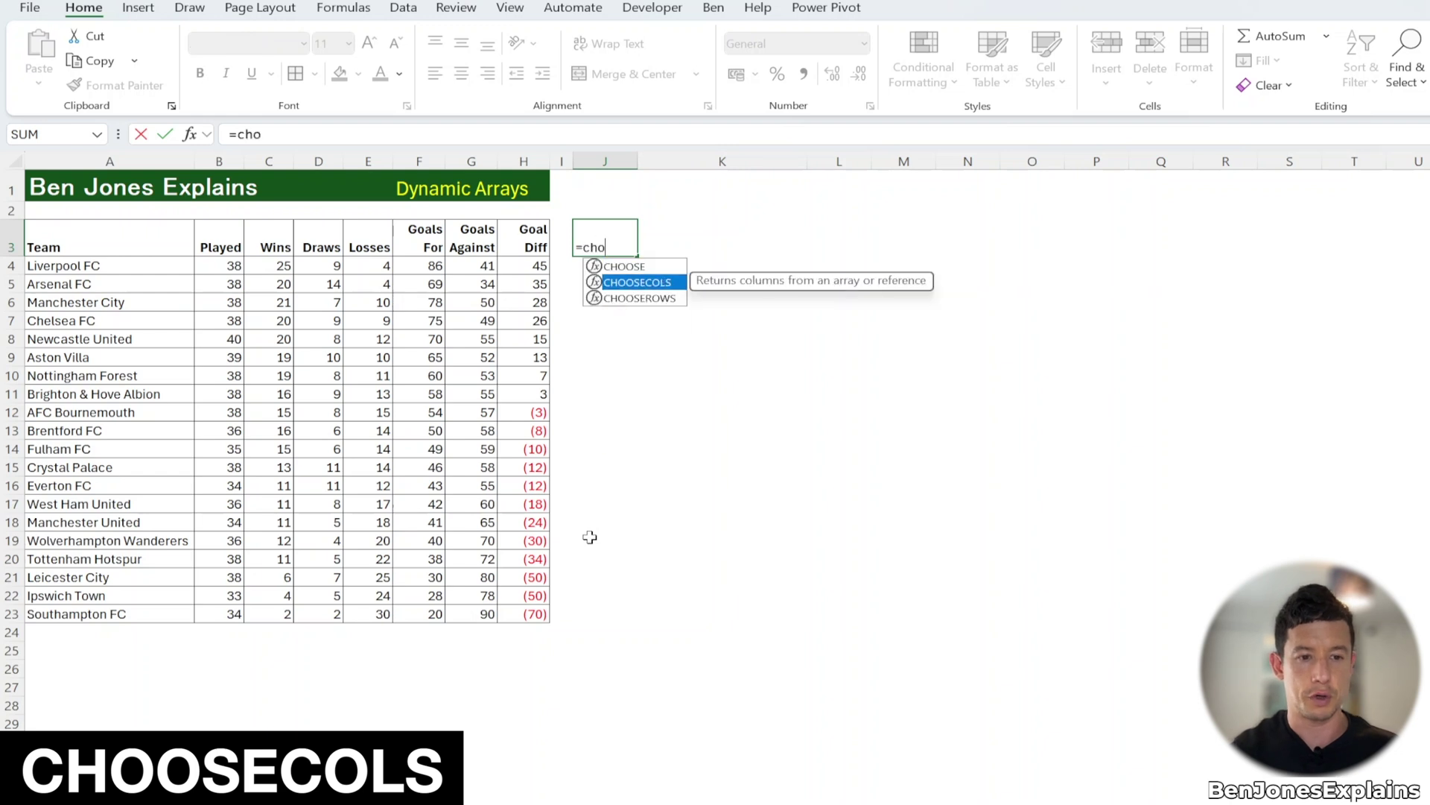
key(Tab)
text(LeagueData)
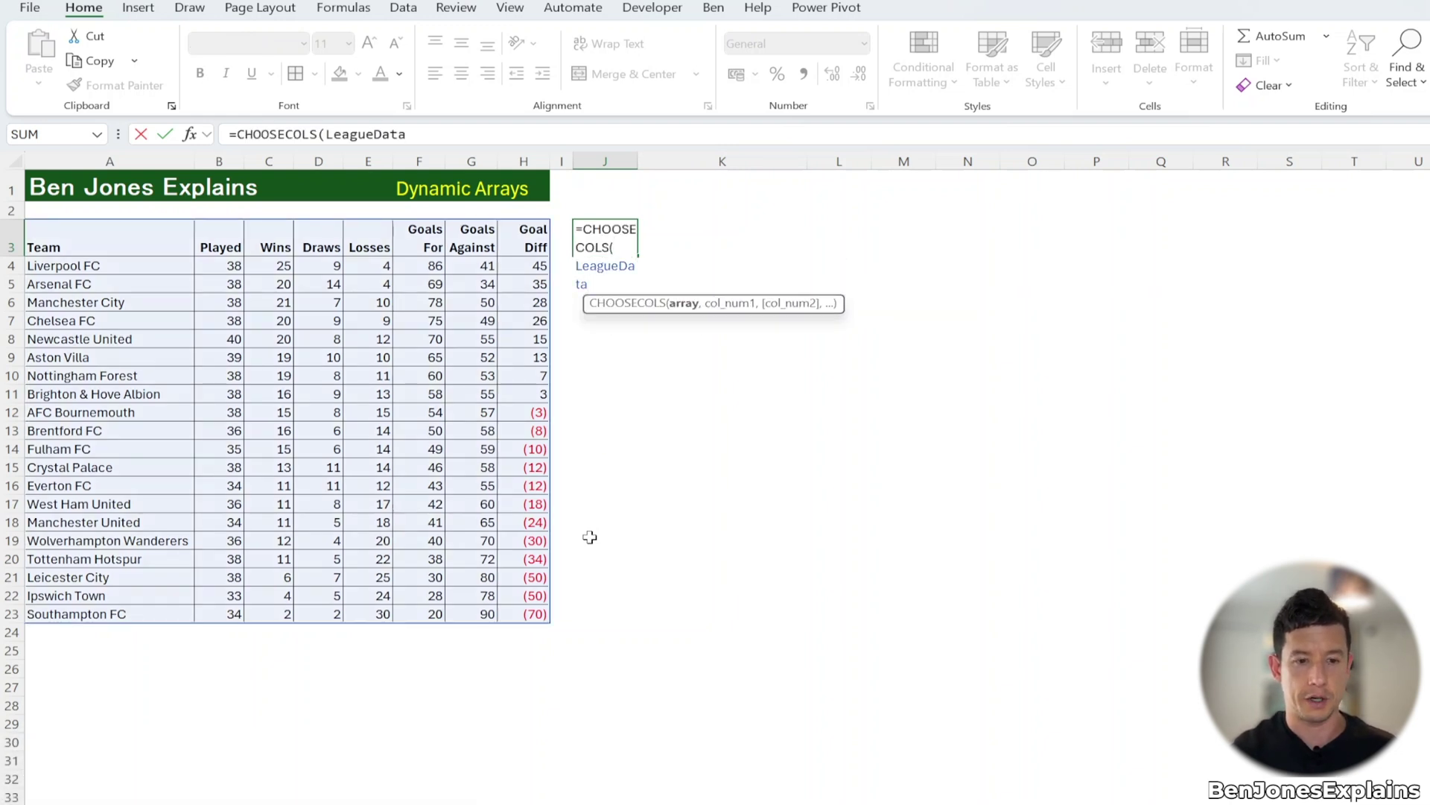
text(,)
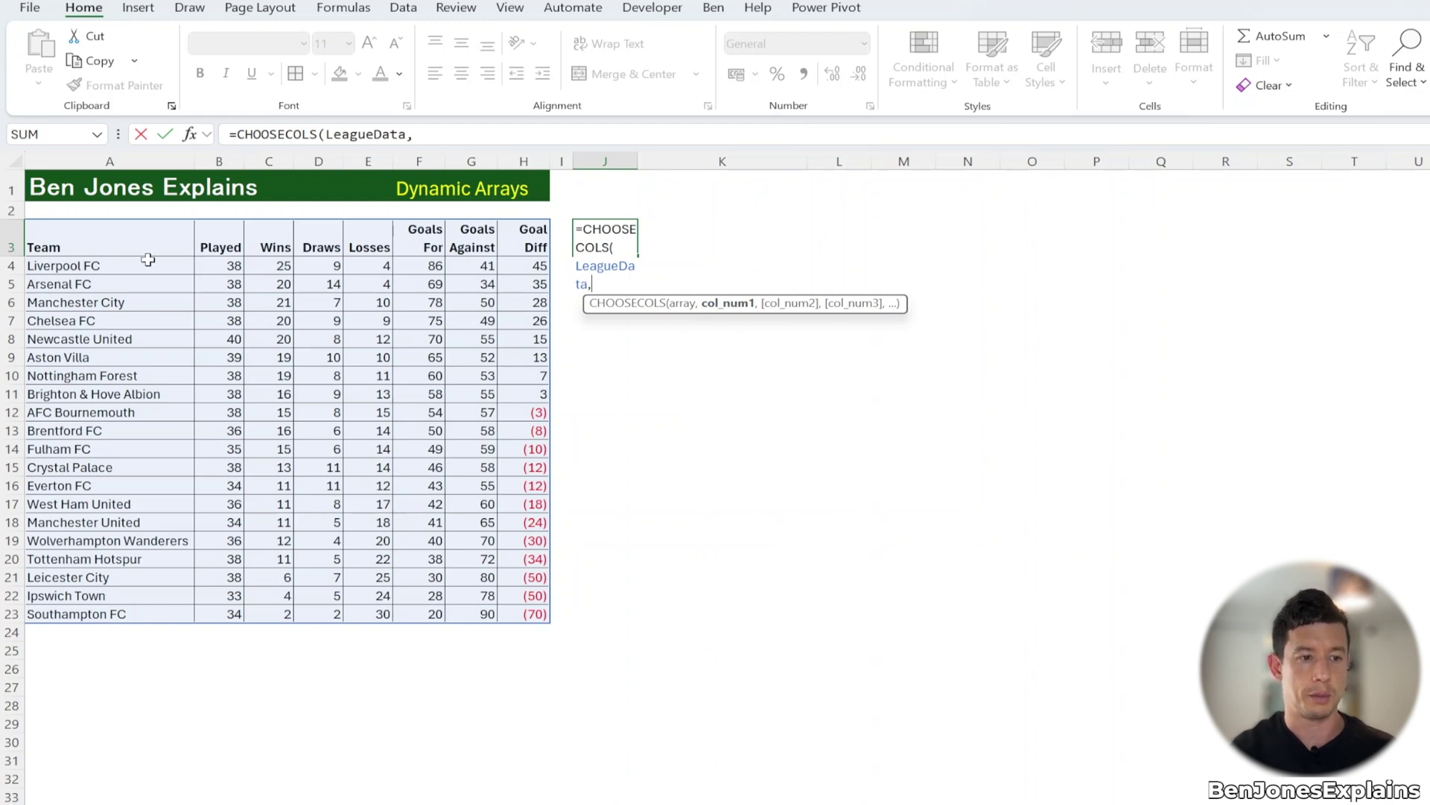
text(1)
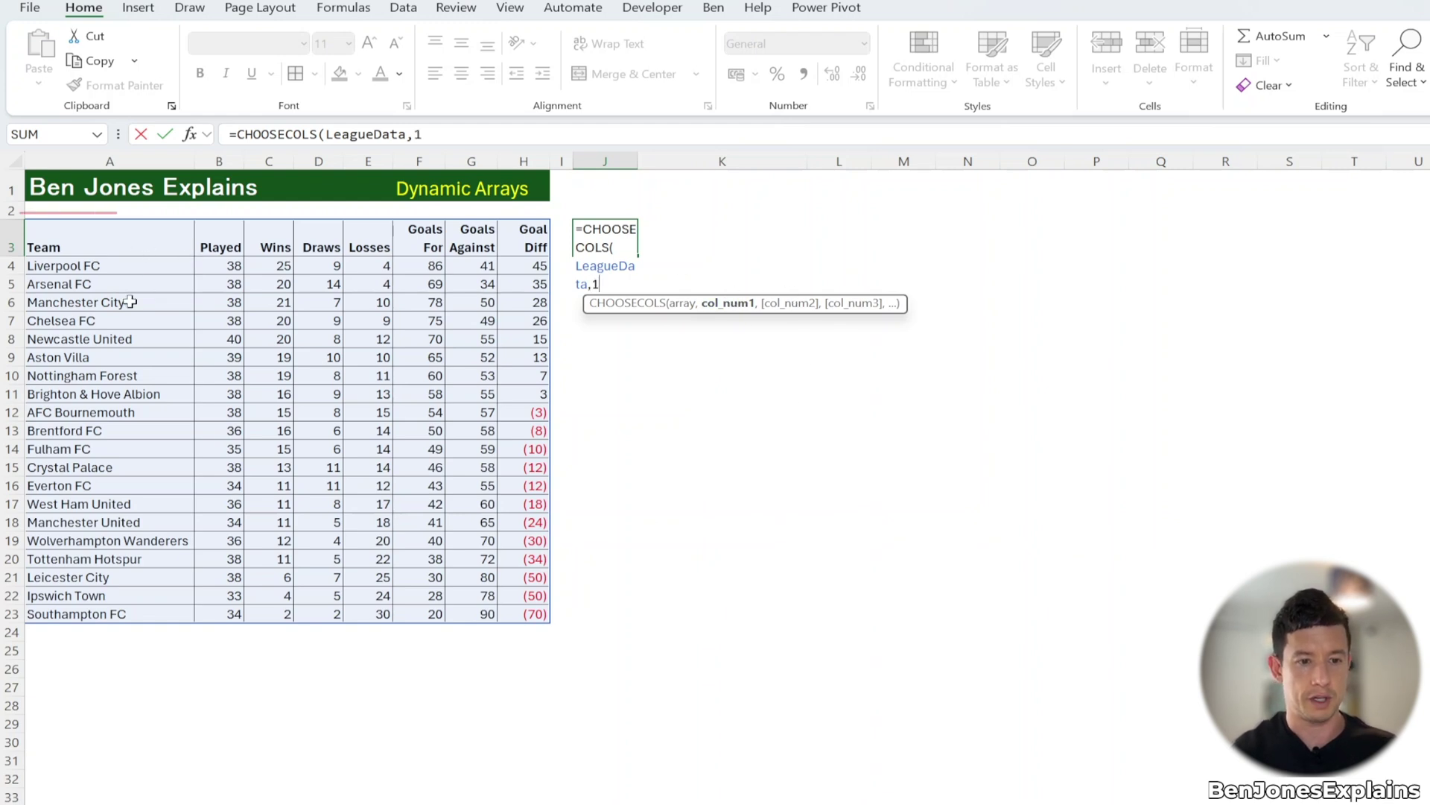
text(,)
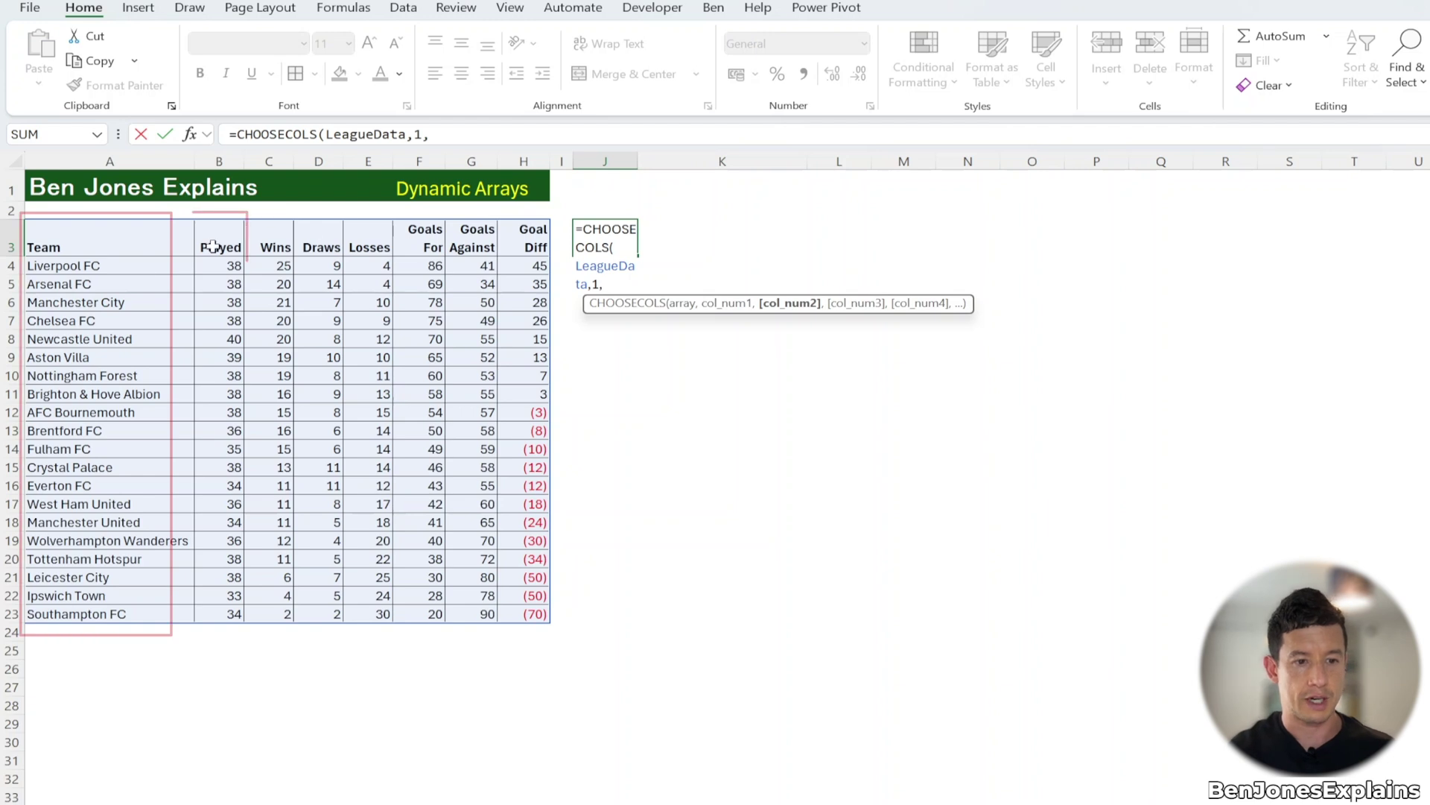
text(2,)
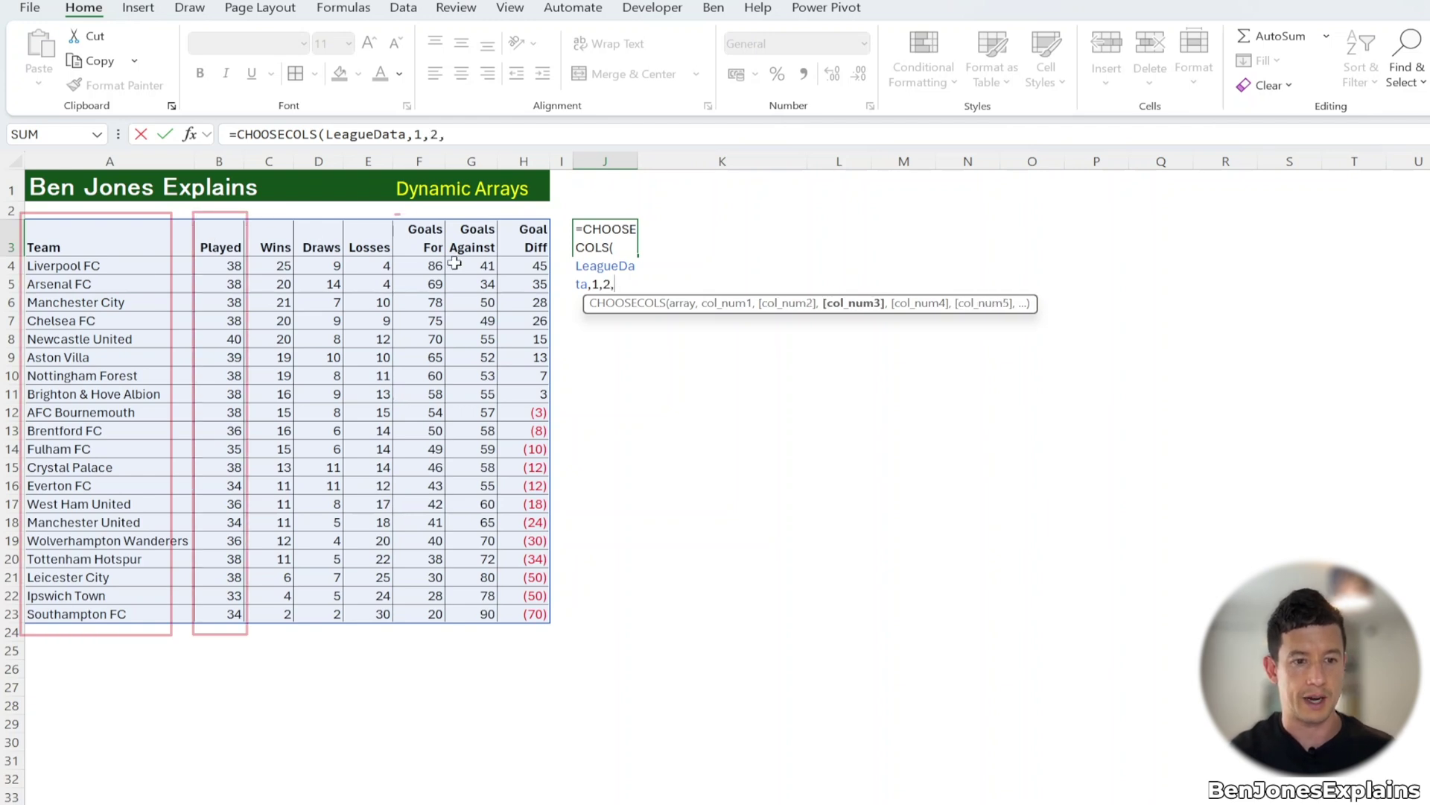
text(6)
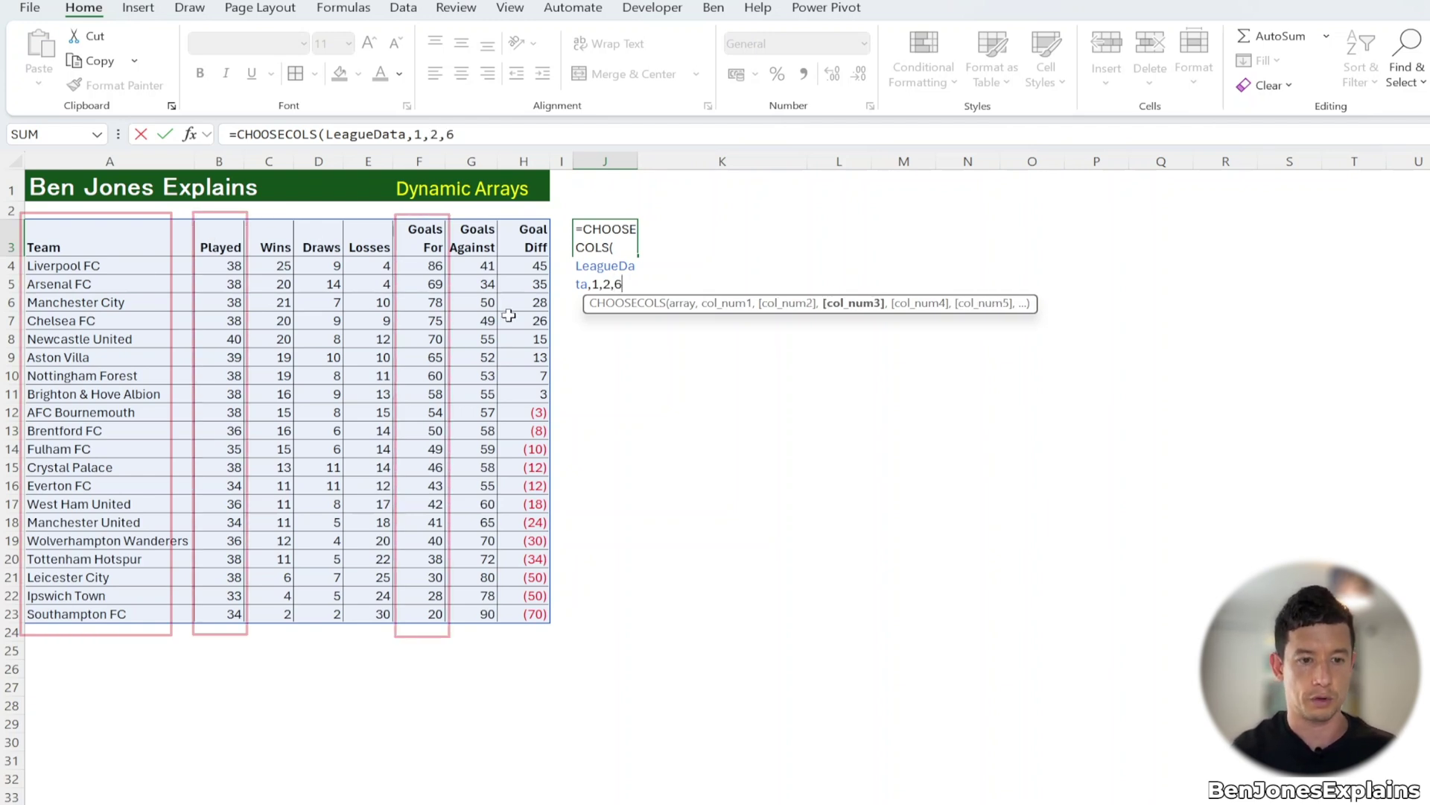
key(Return)
key(Up)
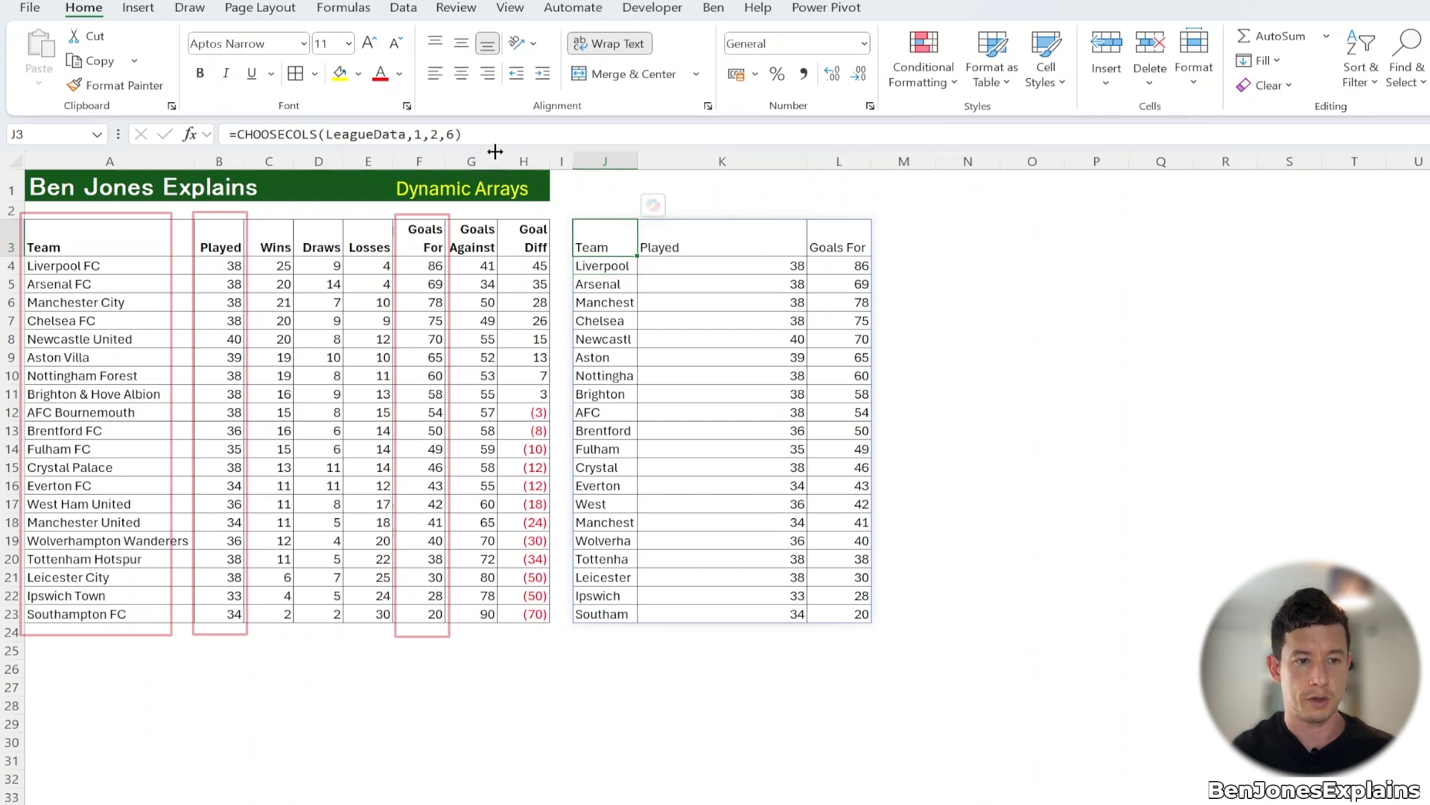
Enter =CHOOSEROWS(LeagueData,1,2,3,4,5) in J3 to return the header and the first four teams.
text(=choo)
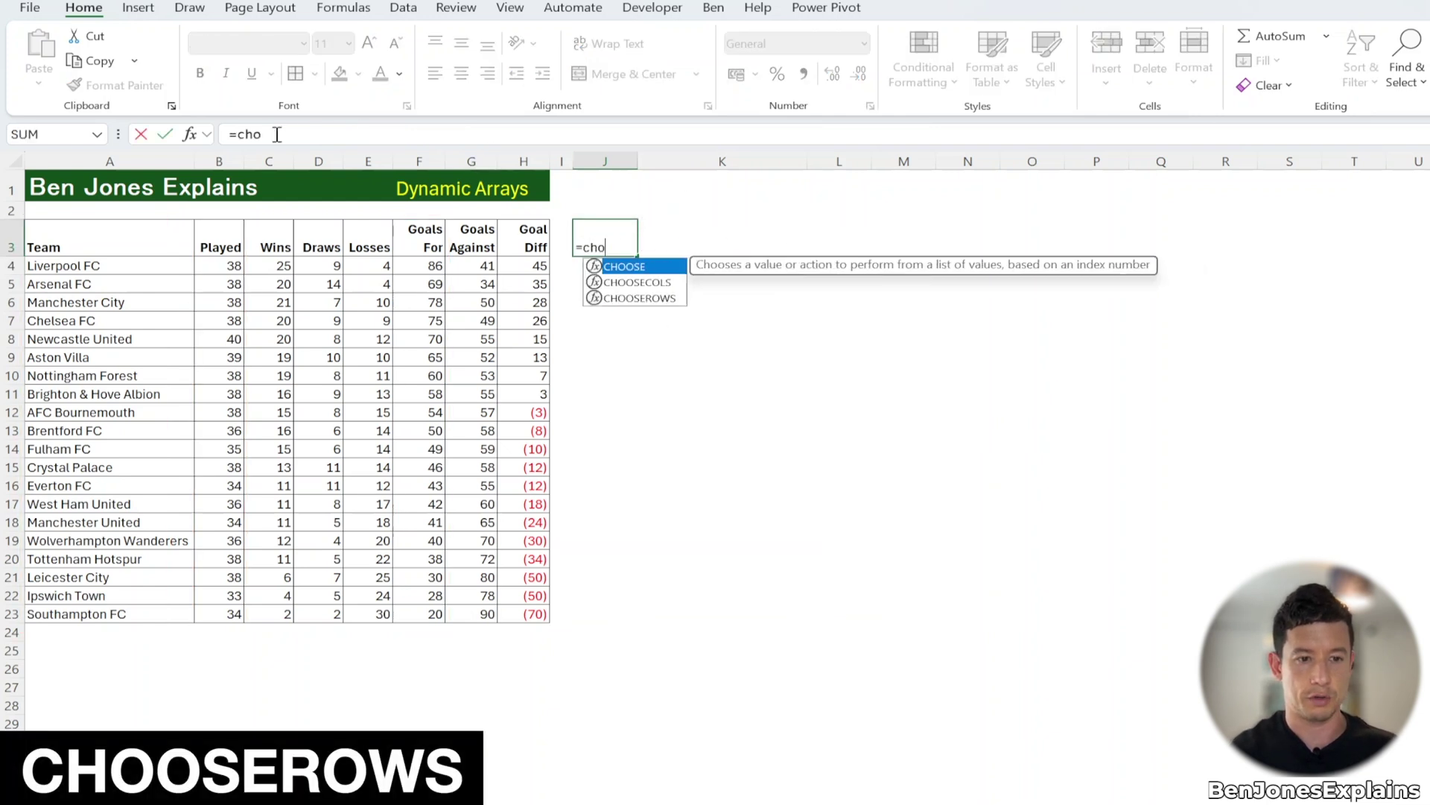
key(Down)
key(Down)
key(Tab)
text(Leag)
key(Tab)
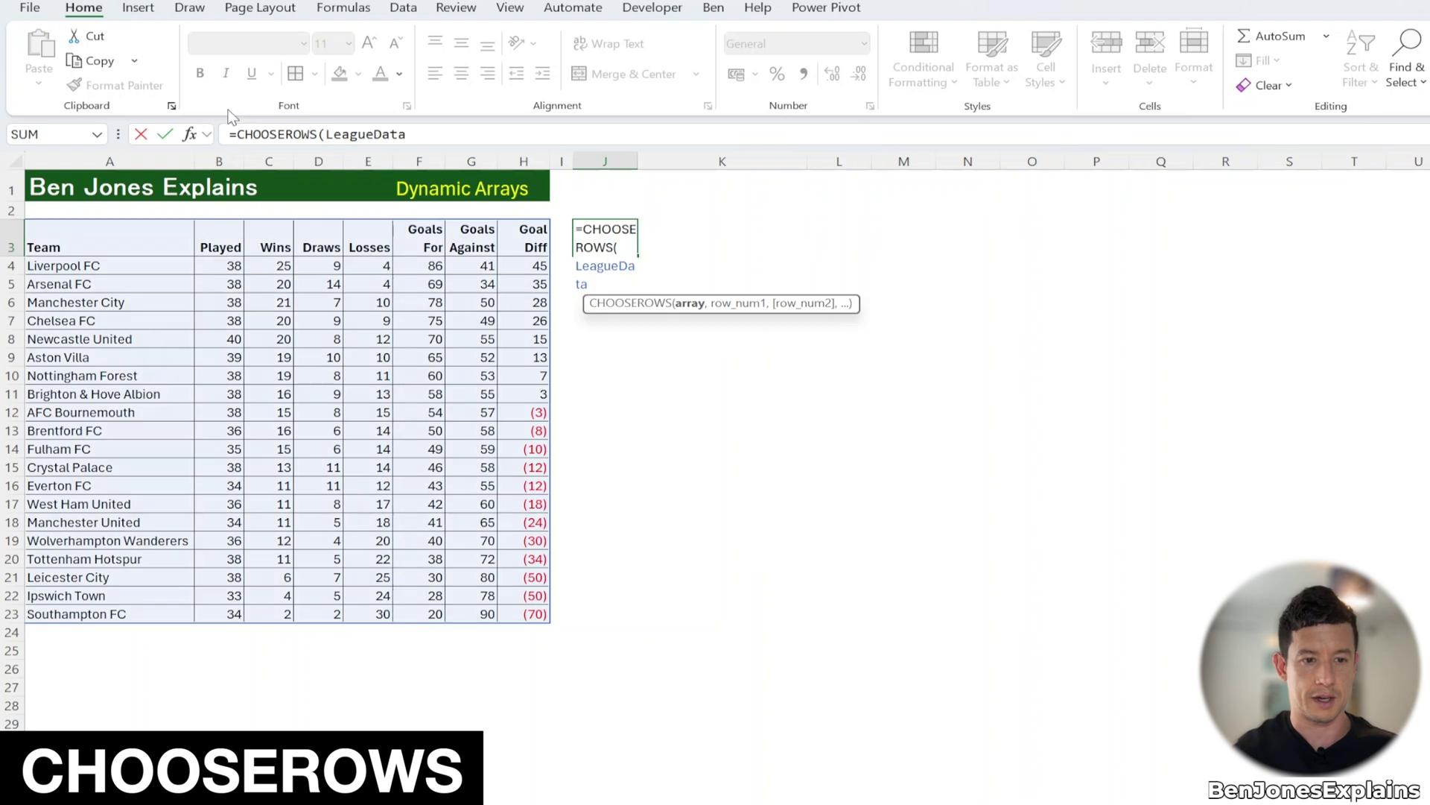
text(,)
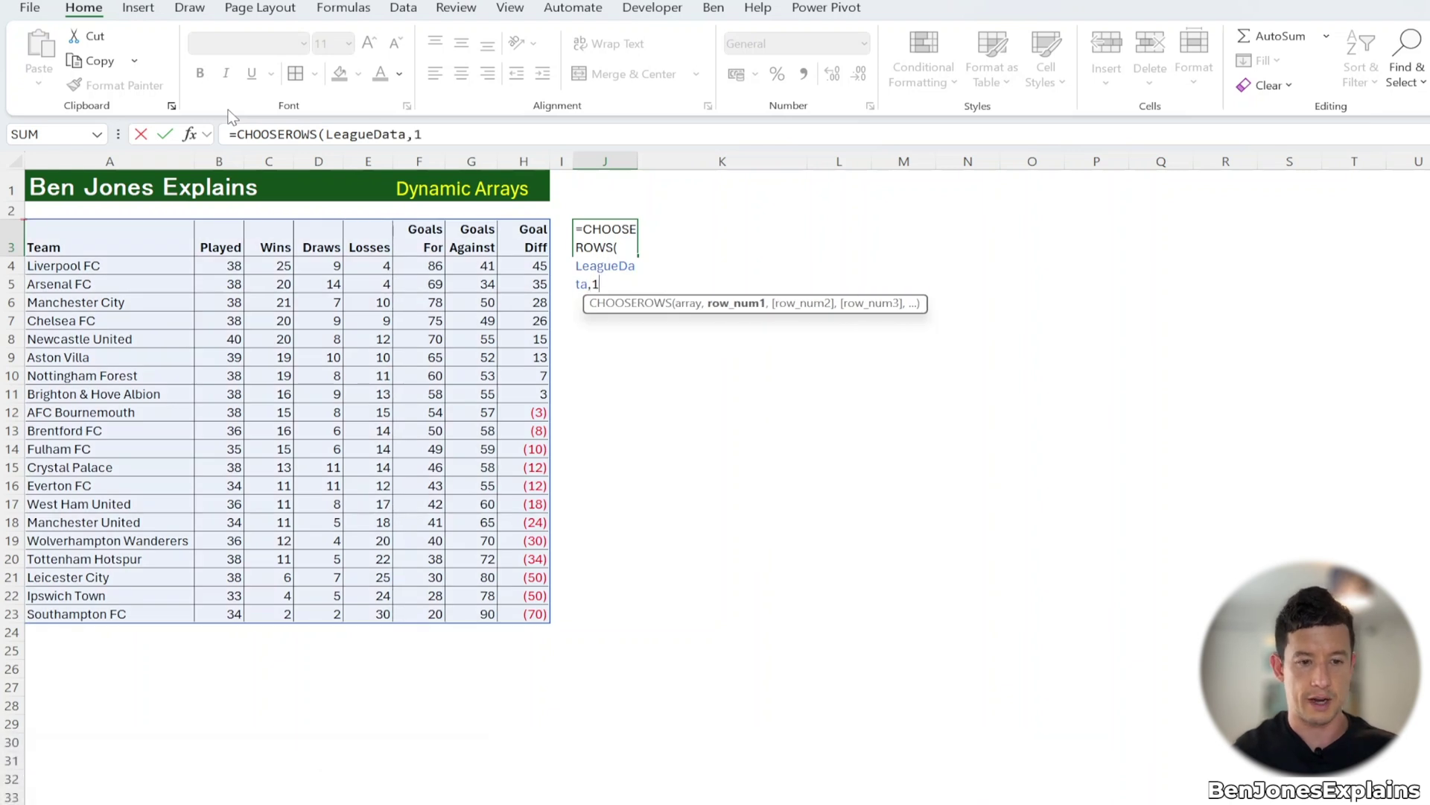
text(1,)
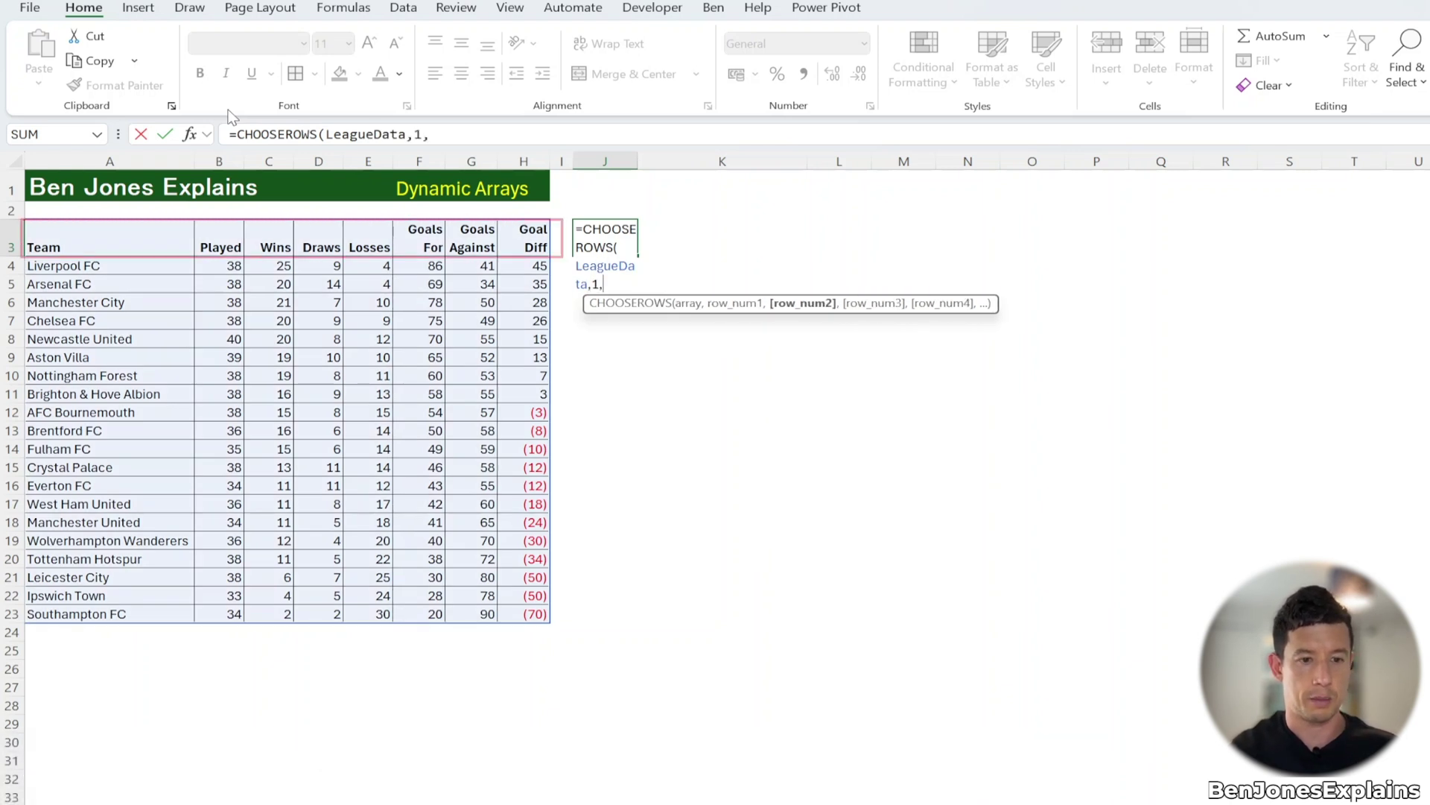
text(2,3,4,5)
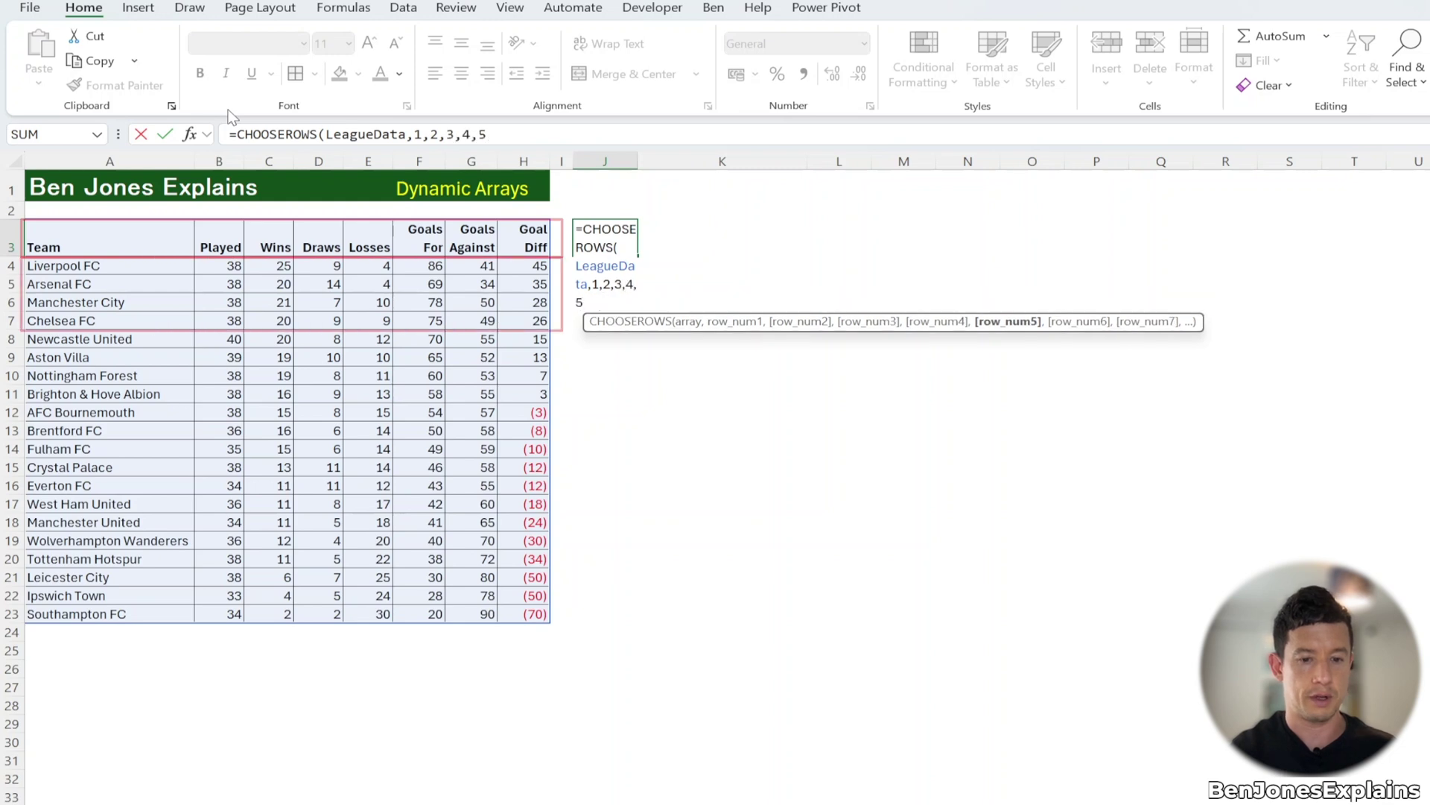
key(Return)
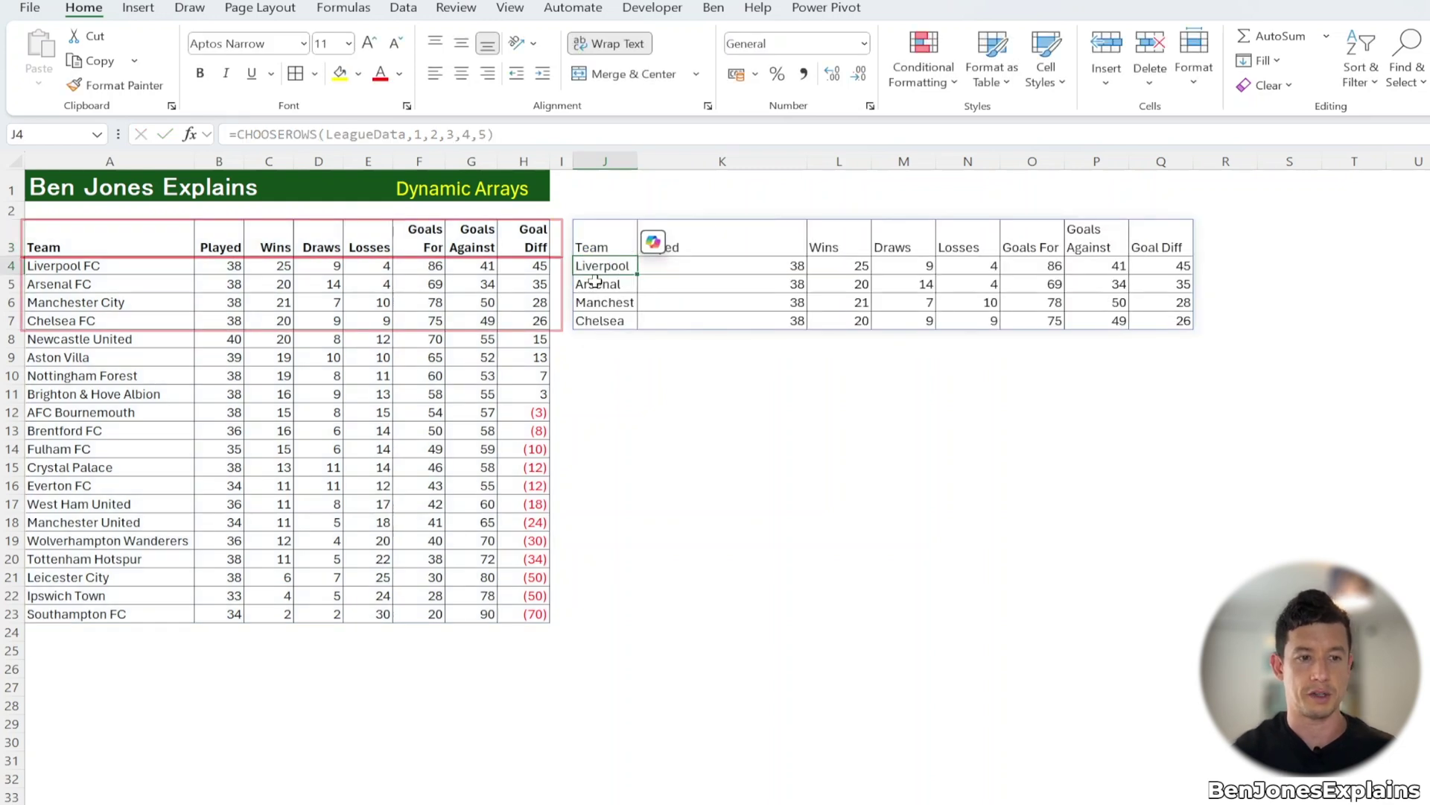
Change the last row number in the CHOOSEROWS formula in J3 to 20.
click(615, 259)
click(614, 248)
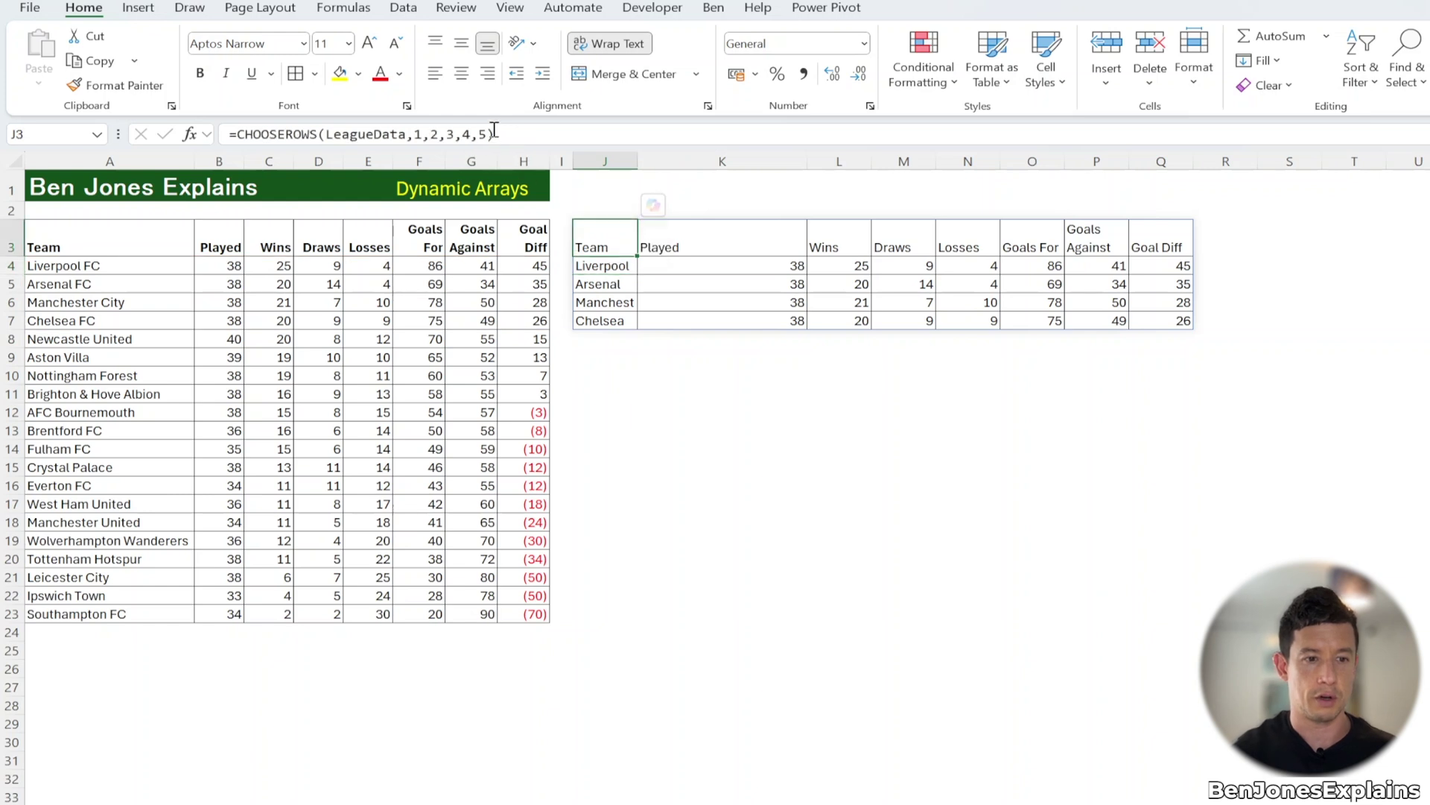
click(489, 134)
key(BackSpace)
text(20)
key(Return)
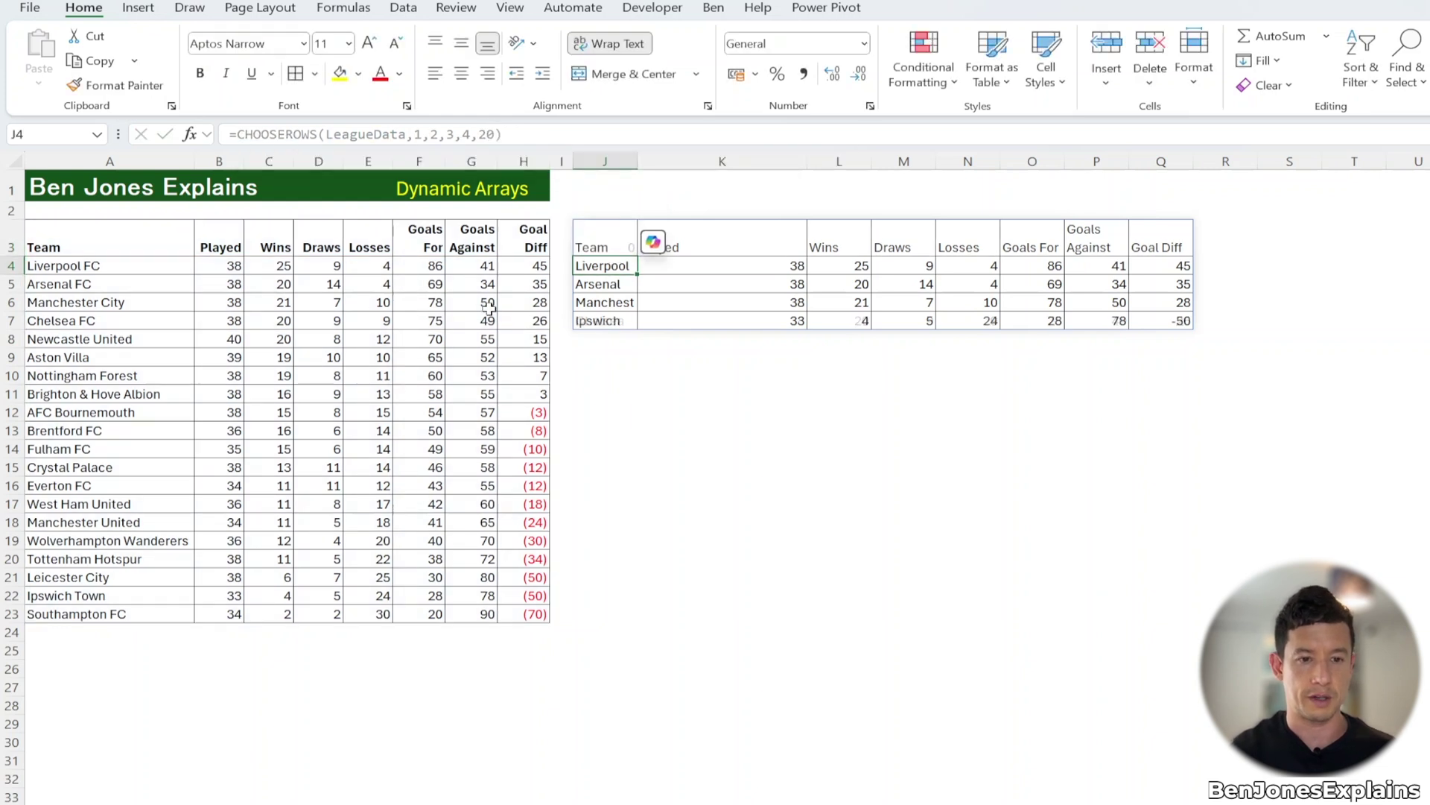
Replace the formula in J3 with =TOROW(A3:A23) to lay the Team column out horizontally.
key(Up)
key(Delete)
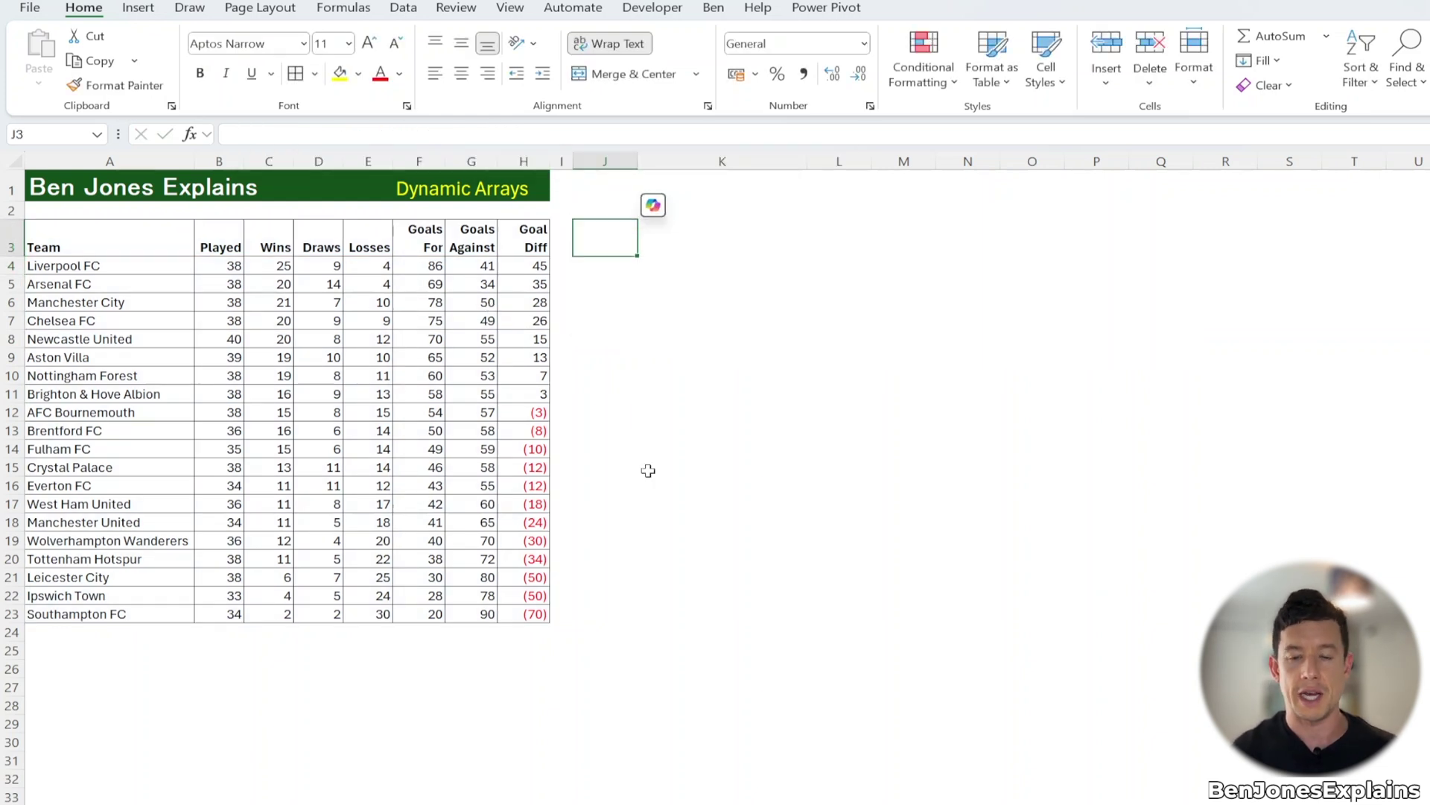
text(=)
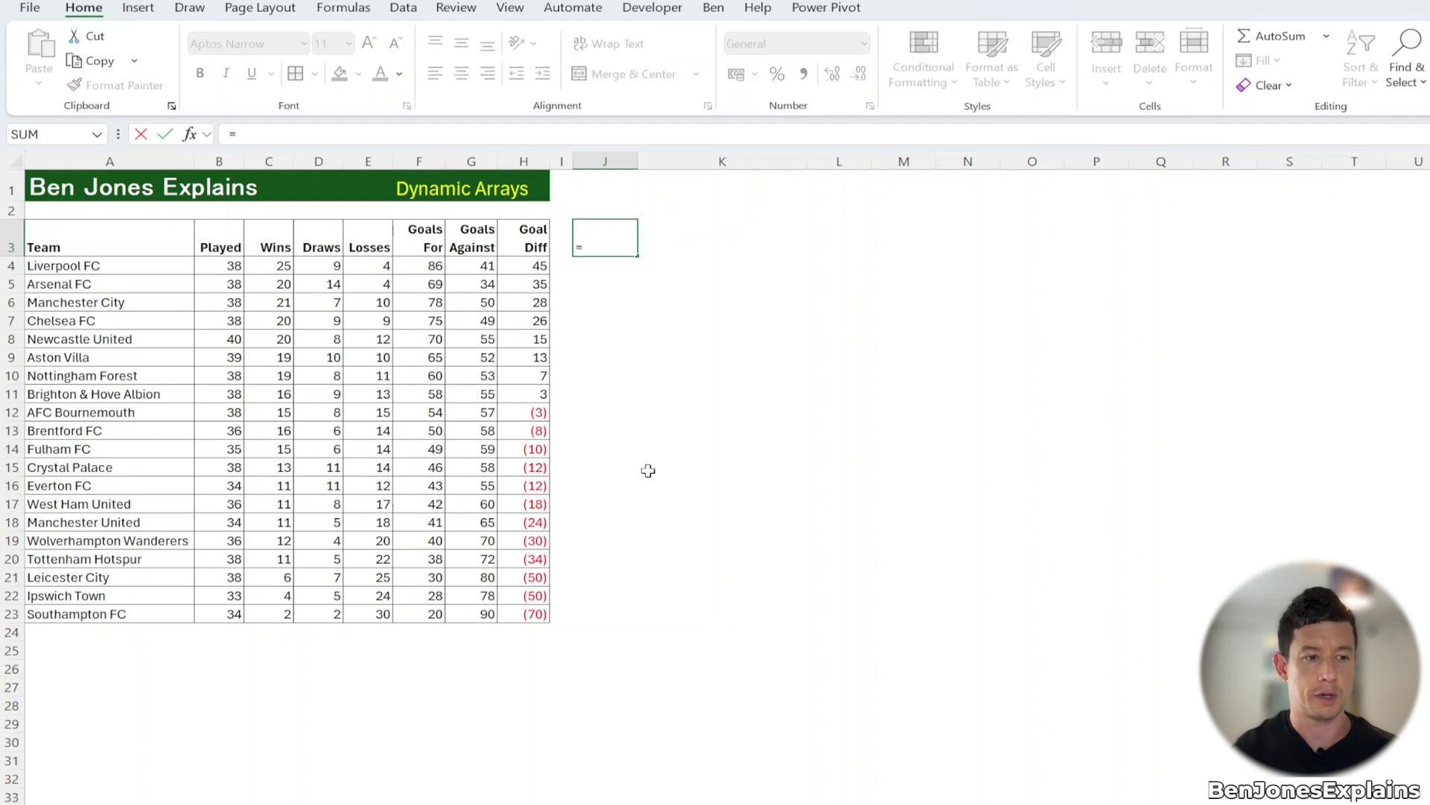
text(to)
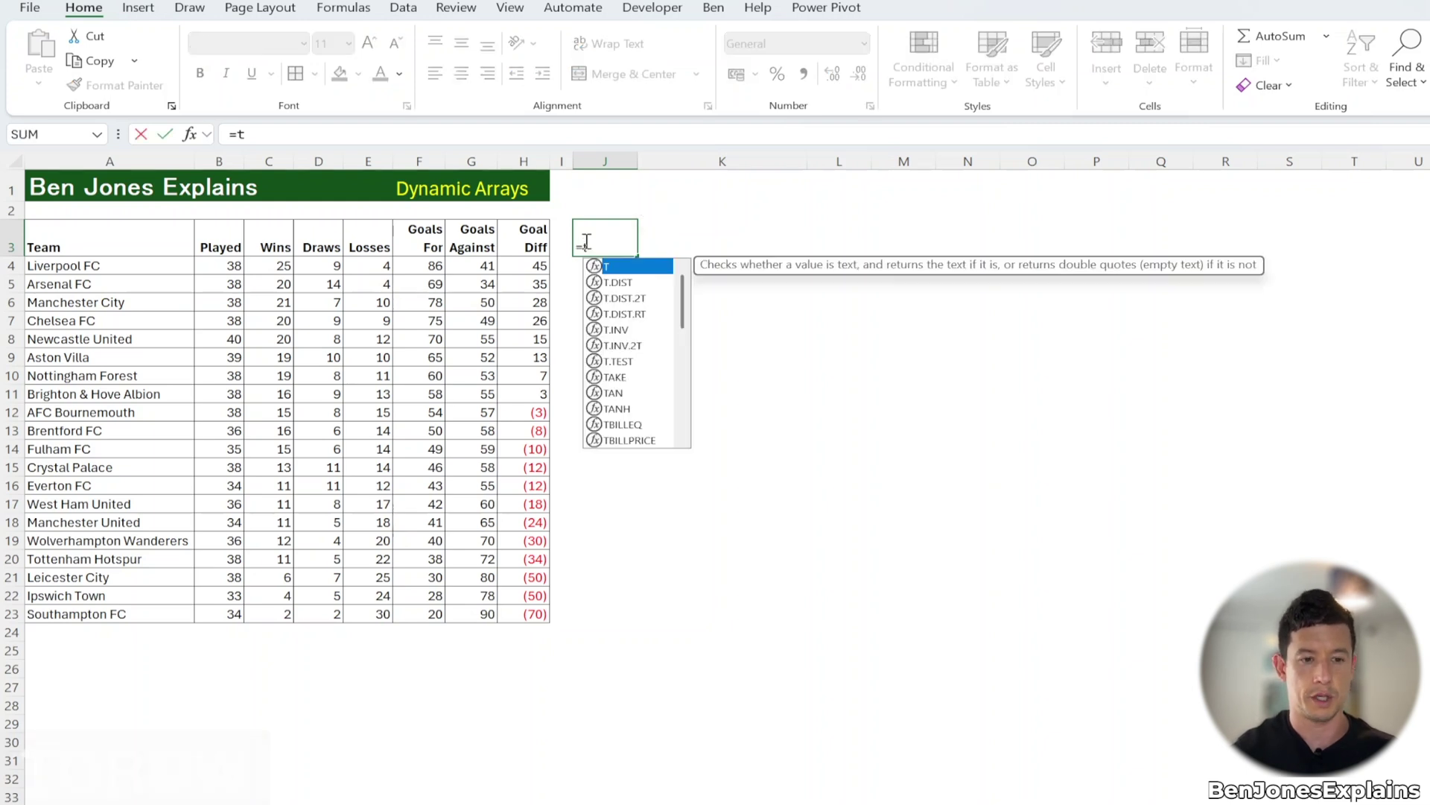
key(Down)
key(Down)
key(Tab)
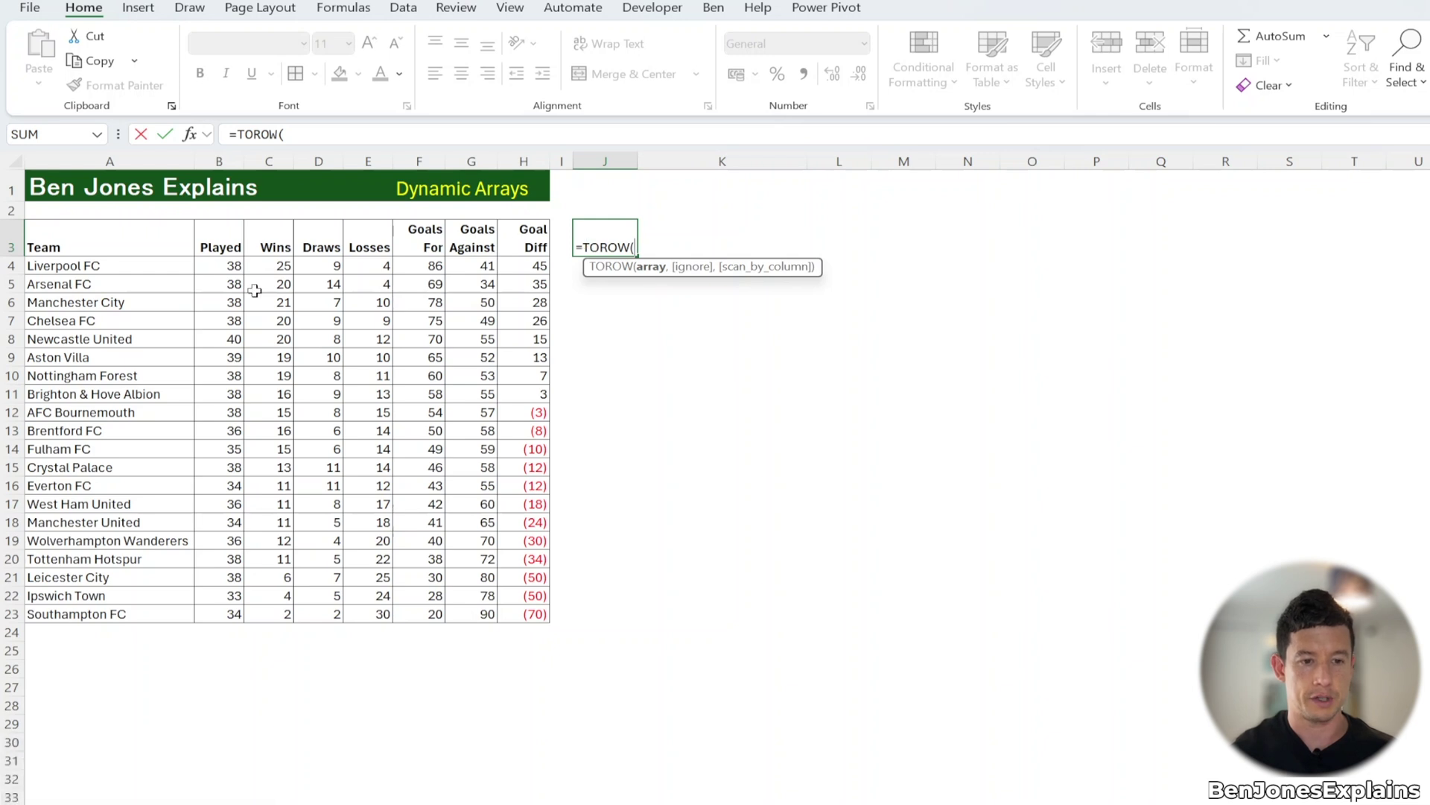
click(138, 231)
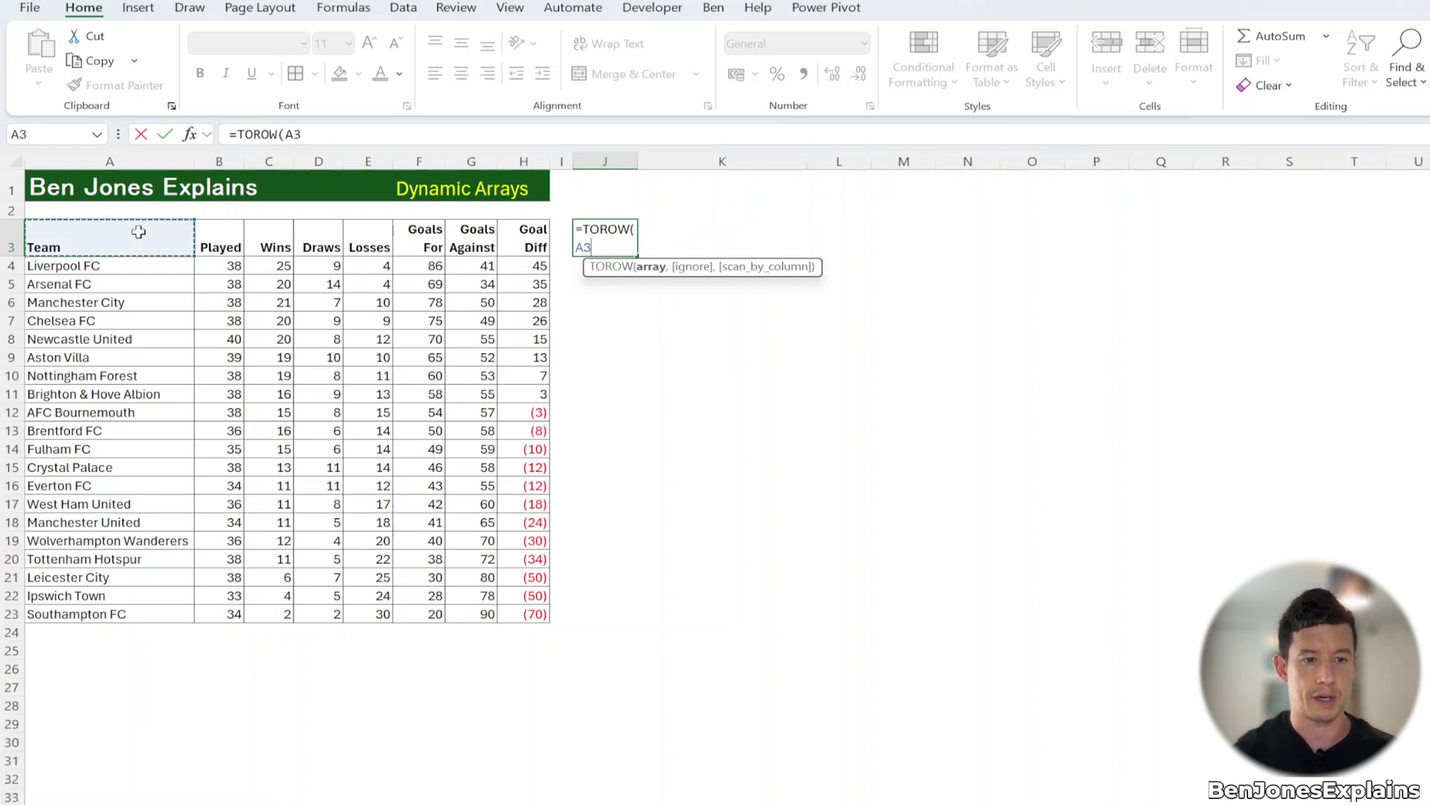
key(ctrl+shift+Down)
key(ctrl+Return)
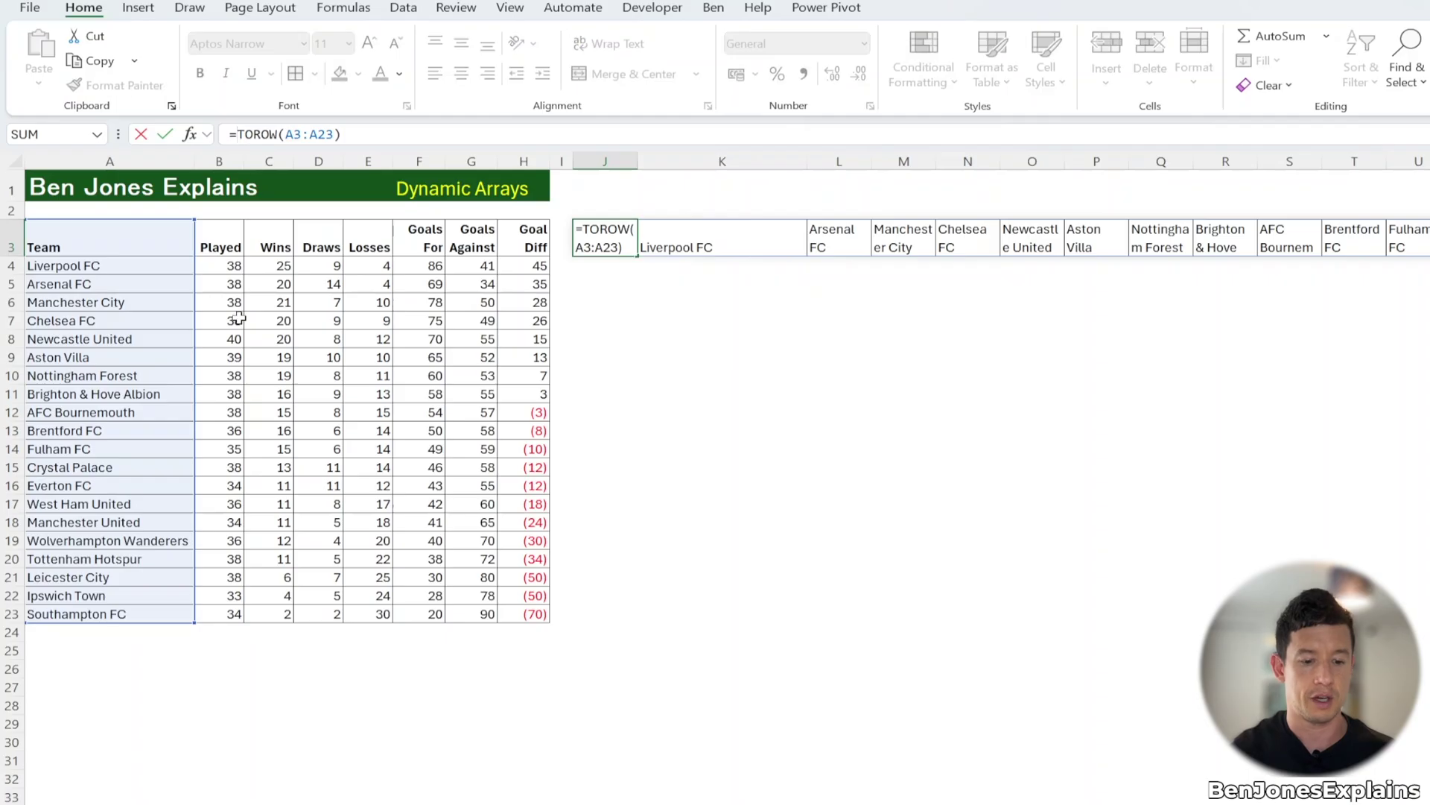
Extend the J3 formula to =VSTACK(TOROW(A3:A23),TOROW(C3:C23)) to stack the wins beneath the team names.
text(VSTACK(TOROW(A3:A23)
click(449, 137)
text(,)
drag(276, 243, 277, 613)
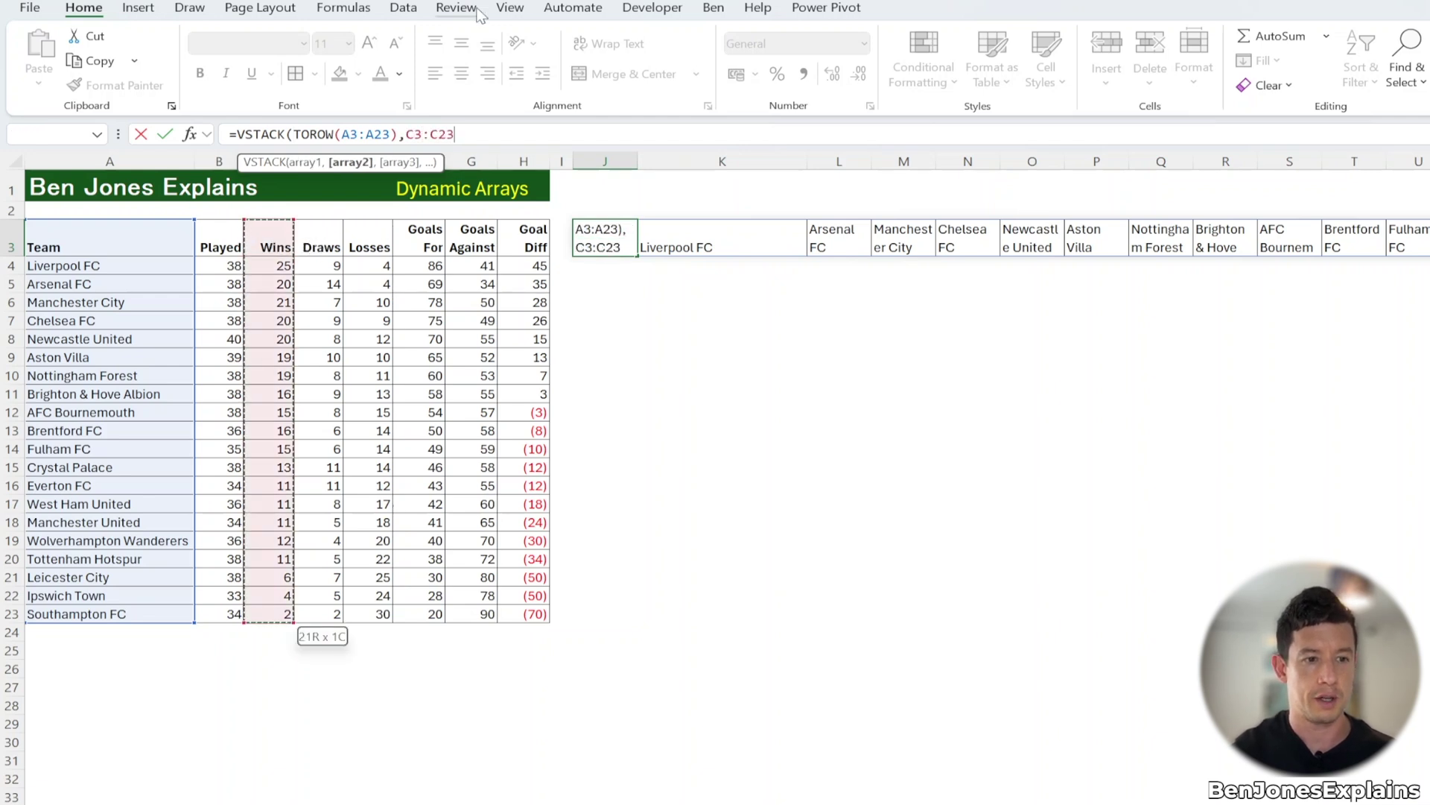
click(404, 134)
text(TOROW()
click(514, 134)
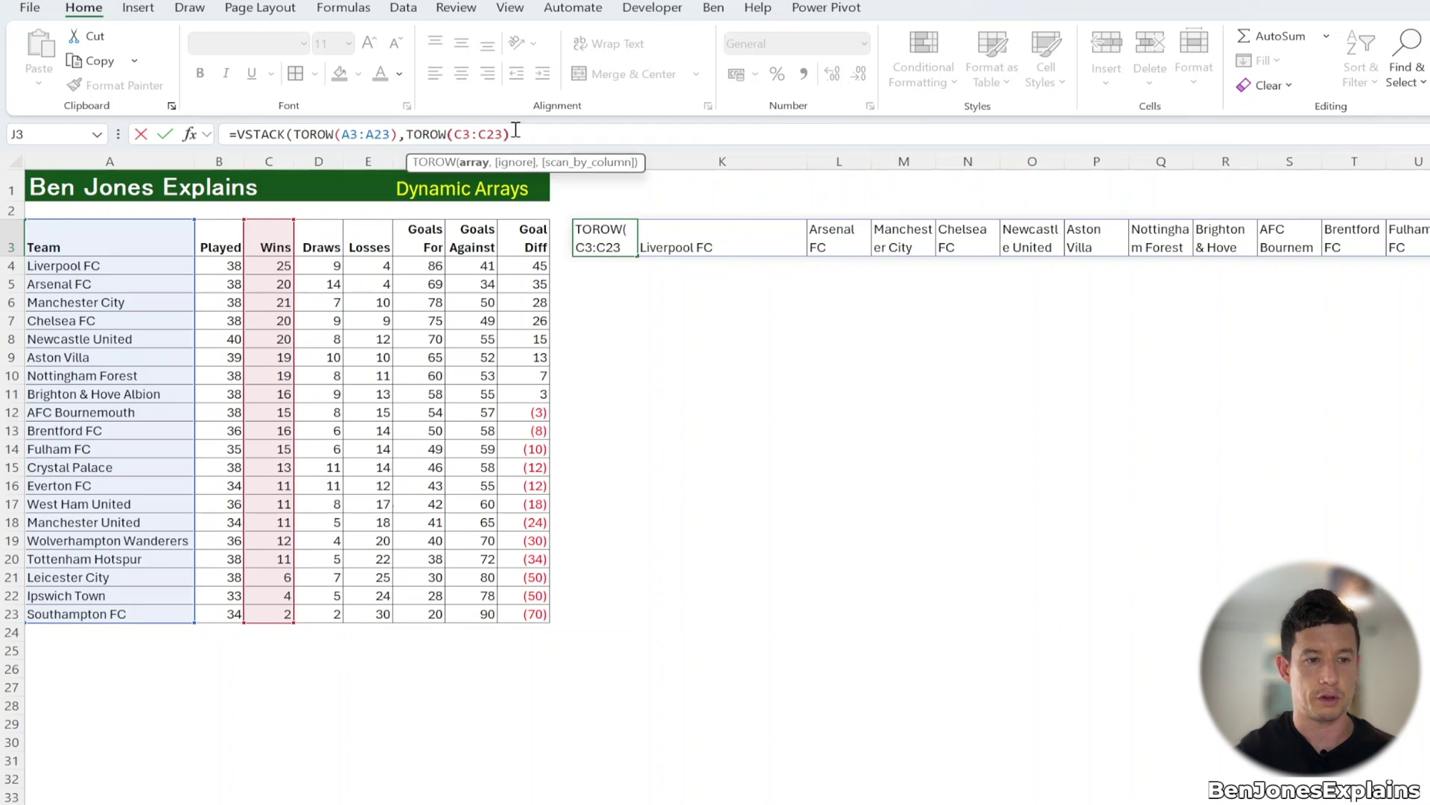
text()))
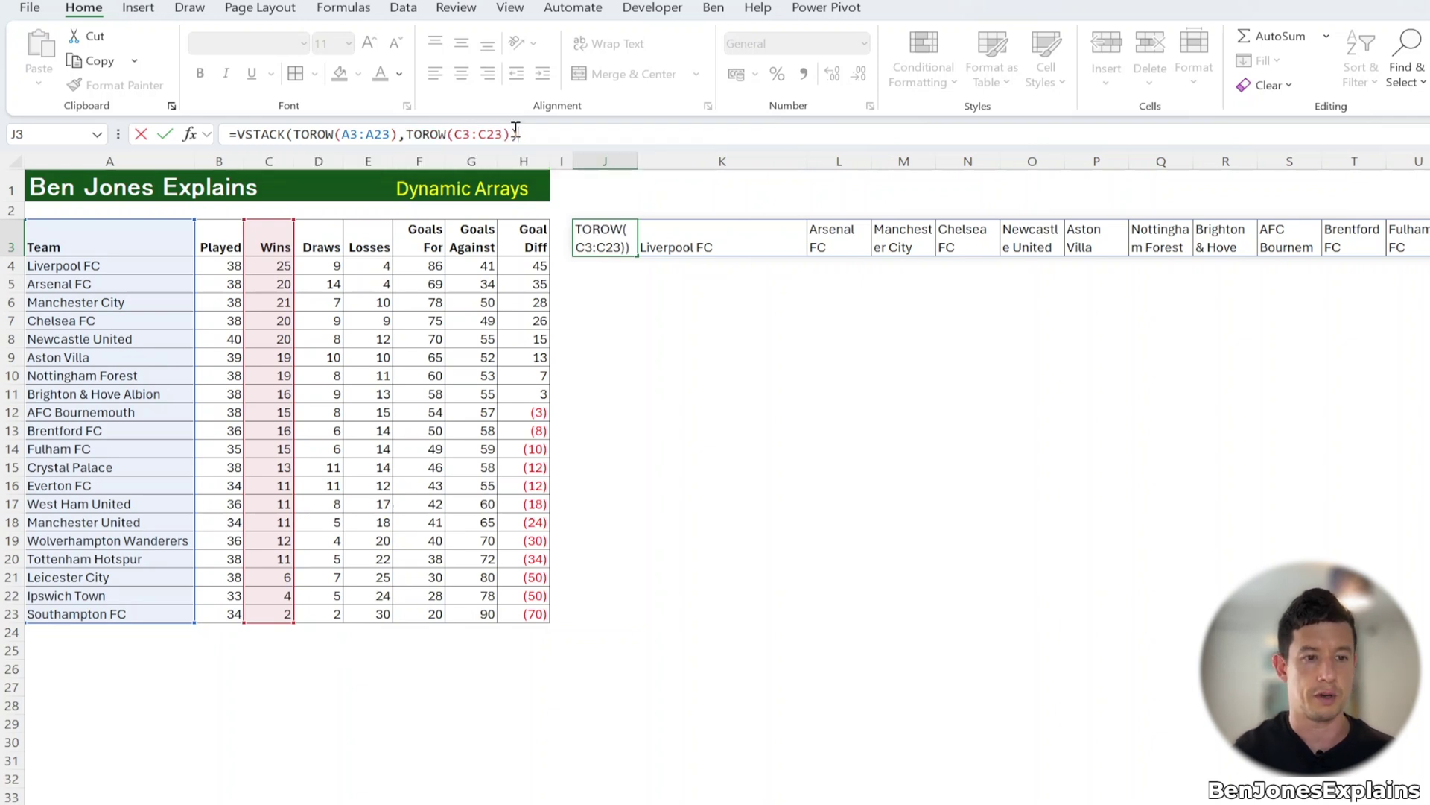
key(Return)
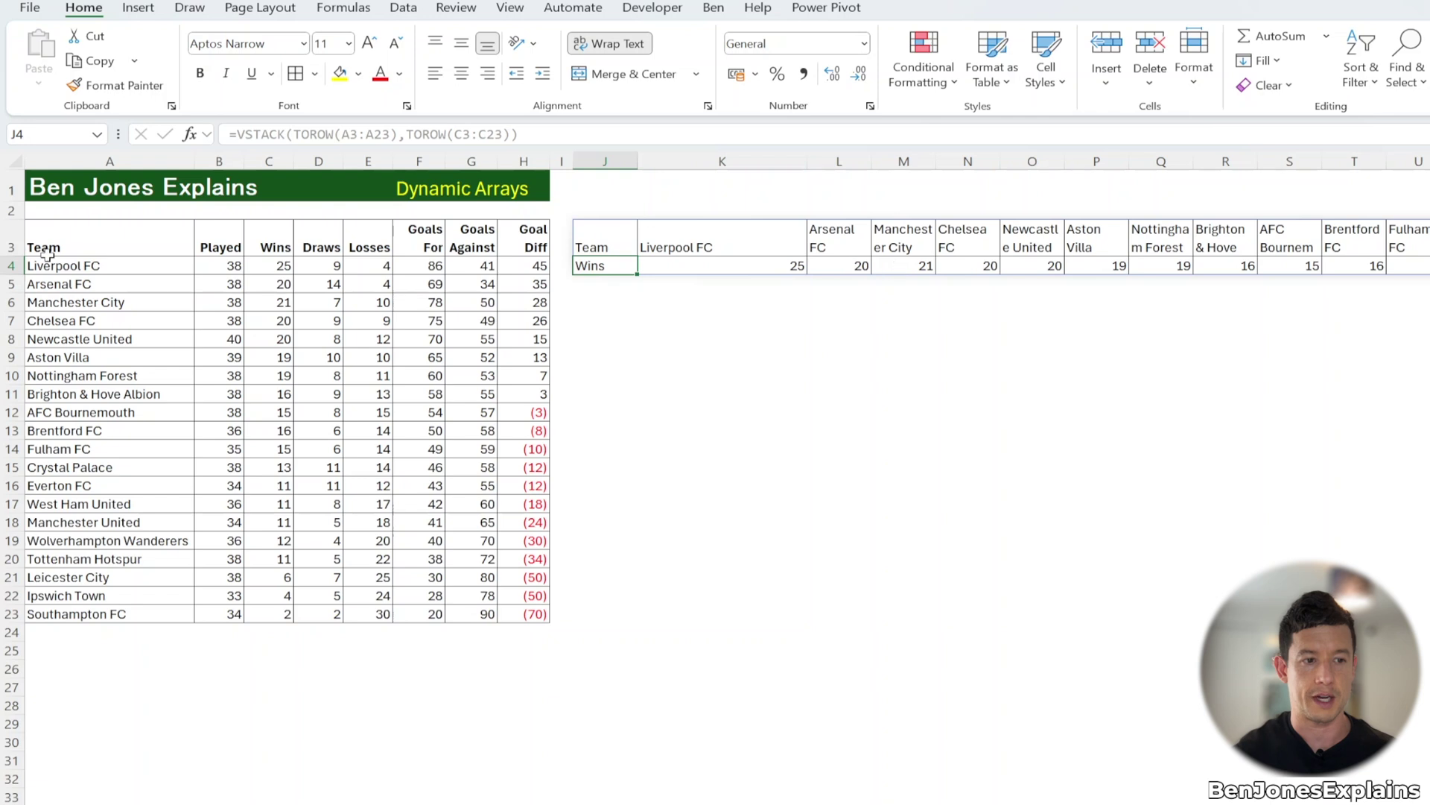
Replace the formula in J3 with =TOCOL(A3:H3) to lay the table headers out vertically.
click(607, 237)
text(=TOCOL()
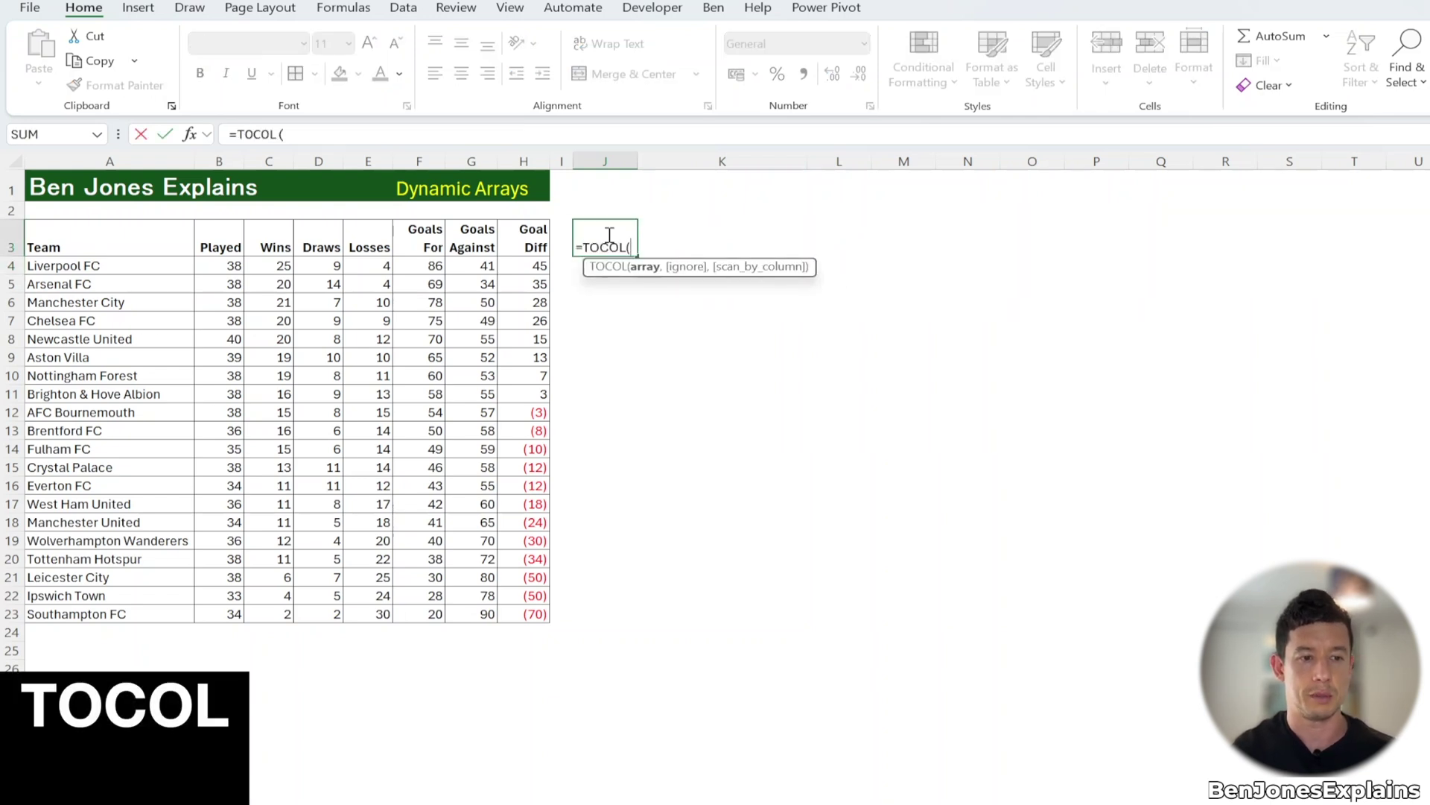
click(145, 244)
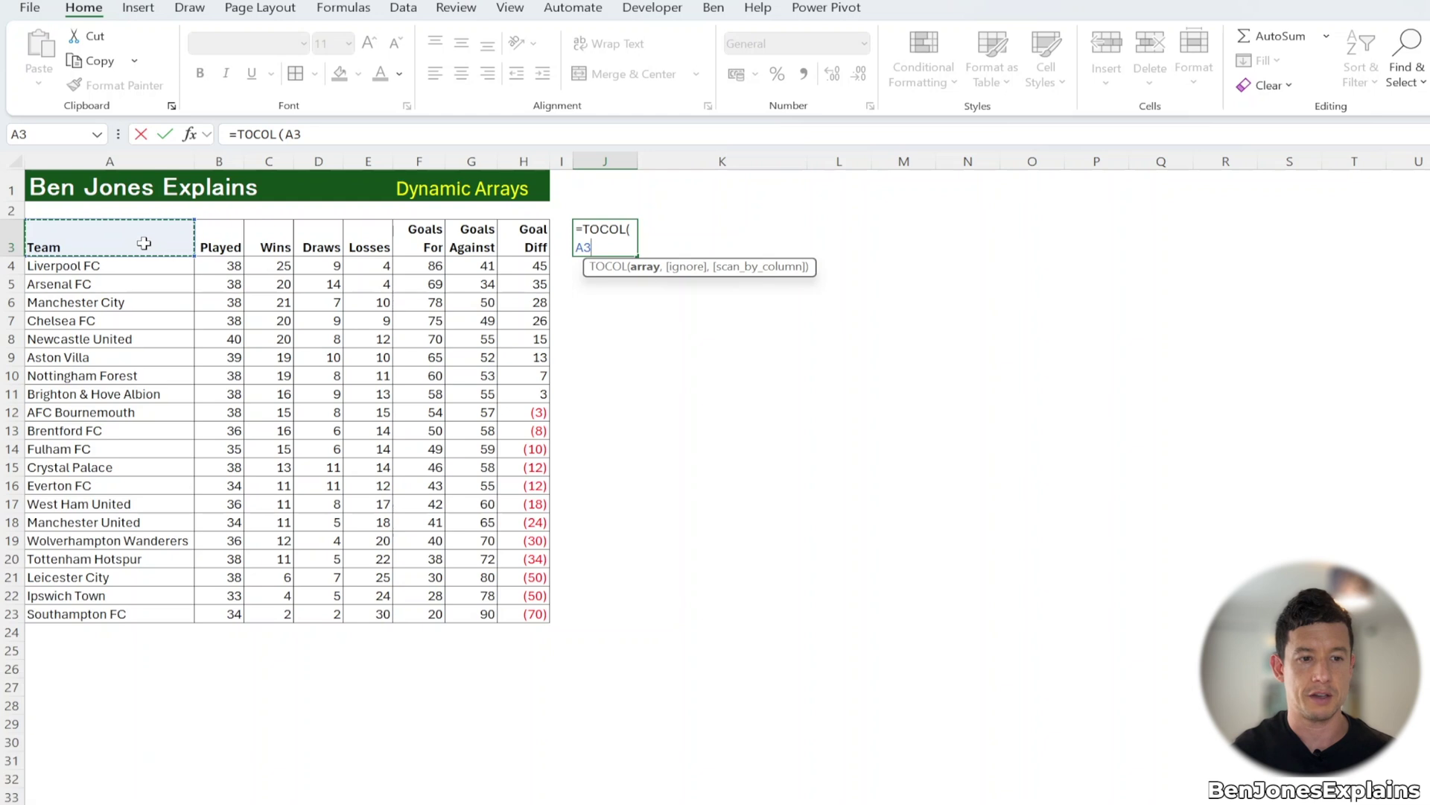
key(ctrl+shift+Right)
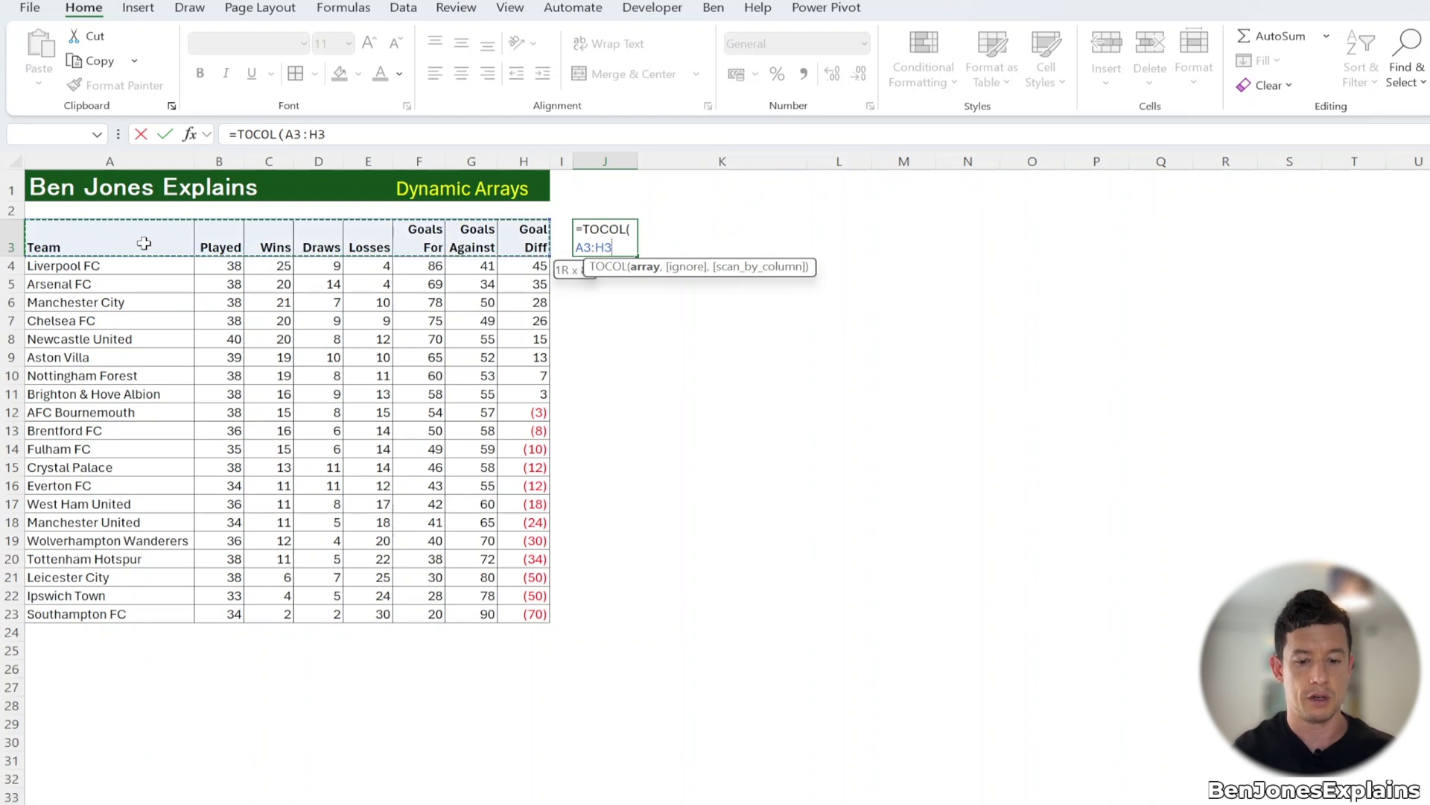
text())
key(Return)
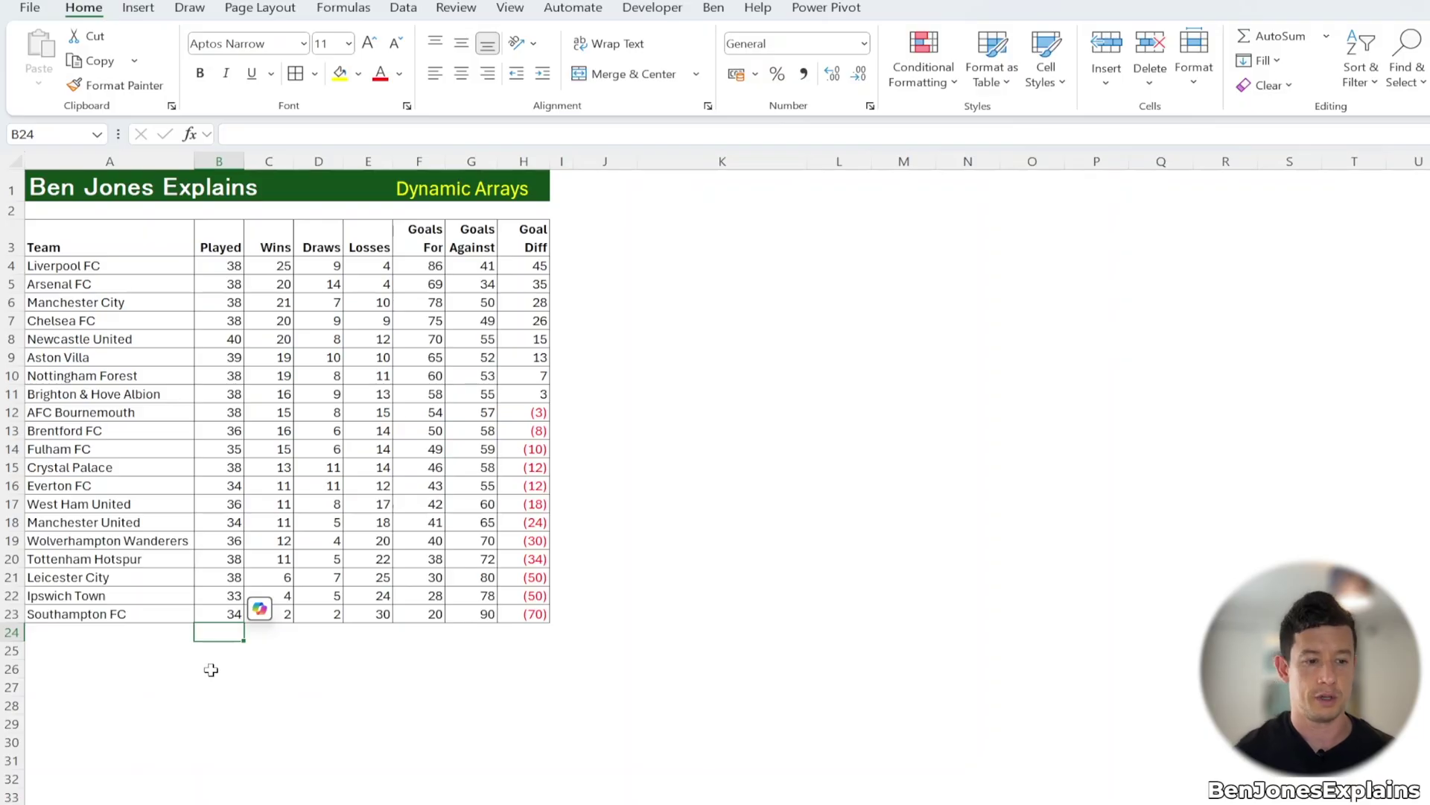
Enter =SUM(B4:H23) in B24 to total all the numeric columns together.
text(=)
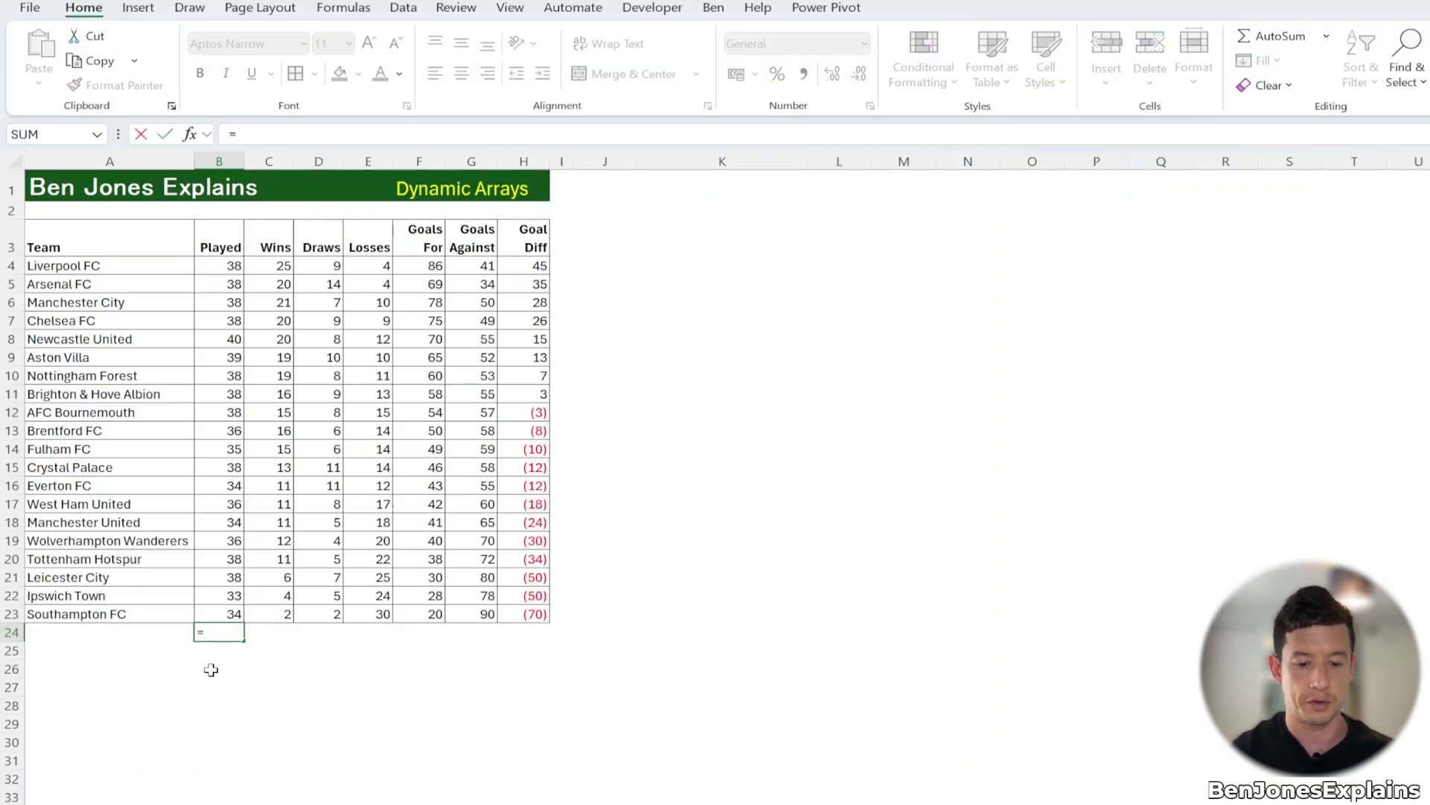
text(sum()
drag(223, 264, 500, 613)
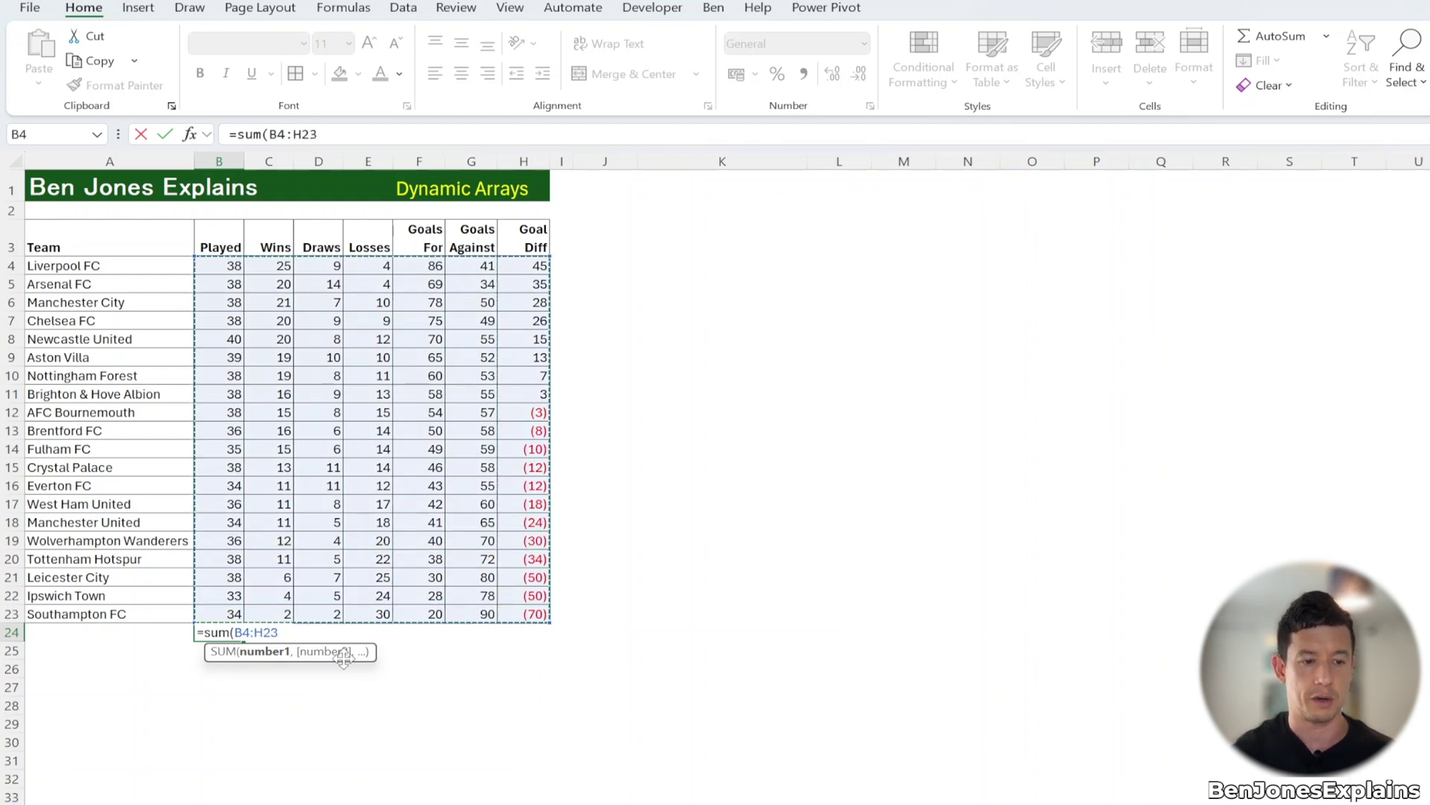
key(Return)
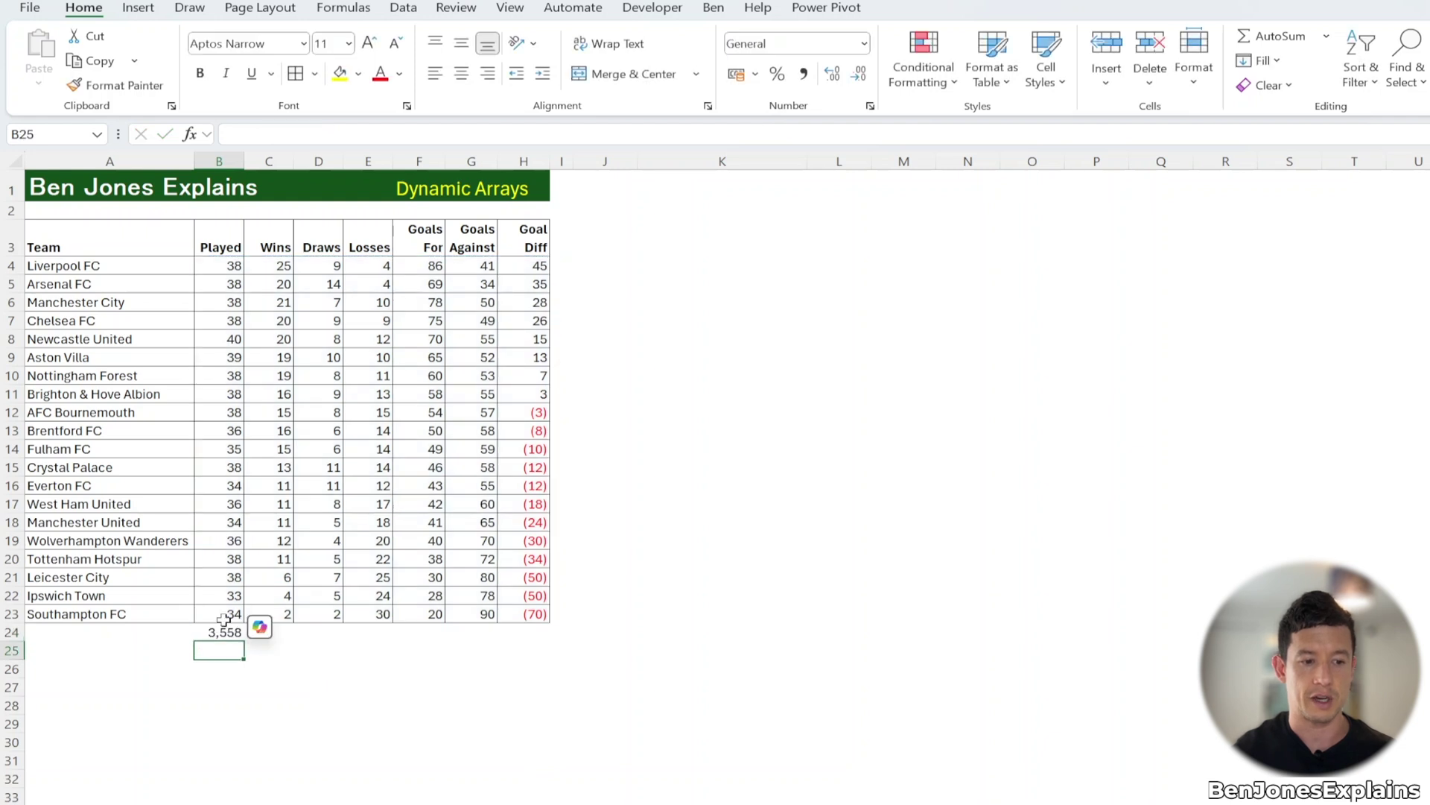
Replace the formula in B24 with =BYCOL(B4:H23,SUM) to total each numeric column separately.
click(219, 631)
text(=)
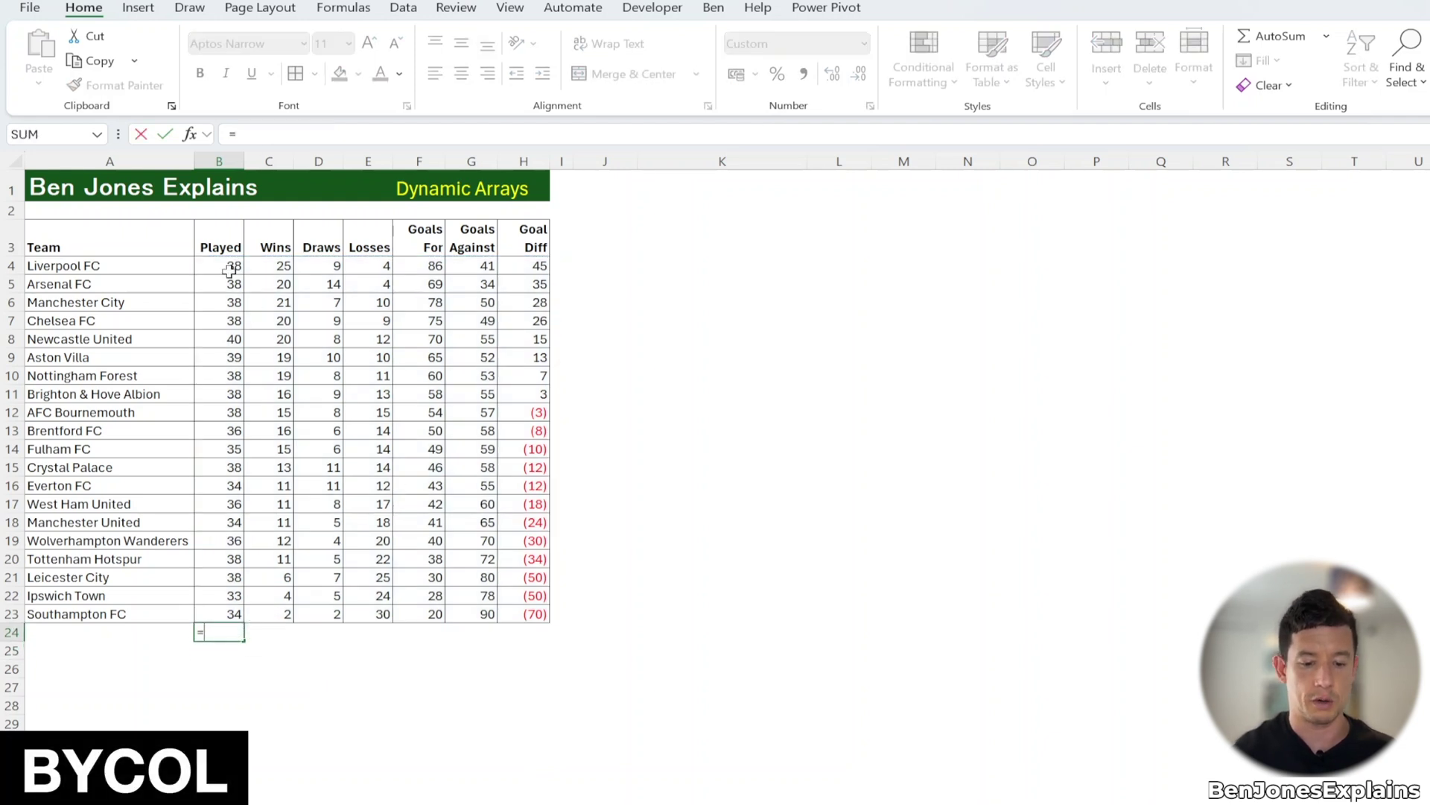
text(by)
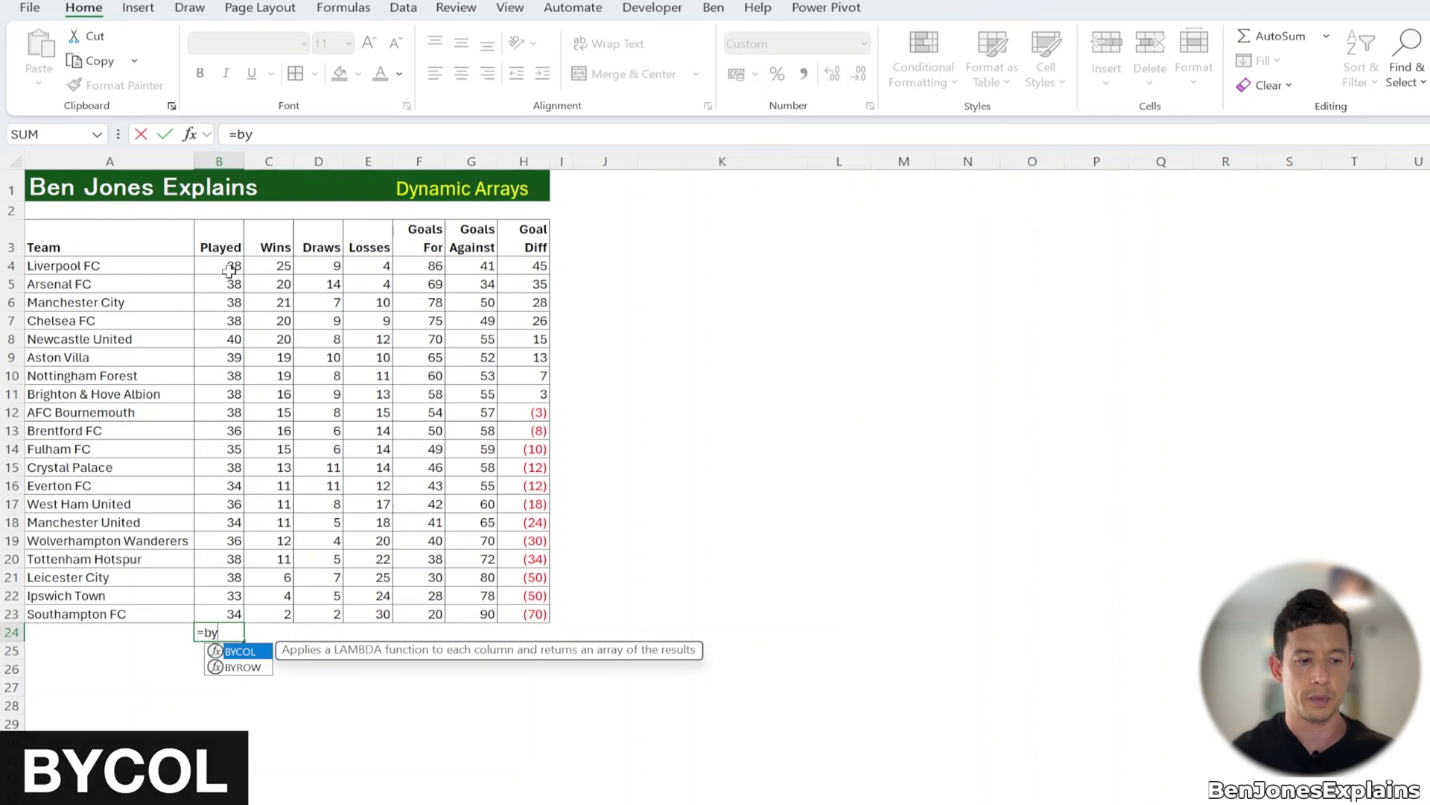
key(Tab)
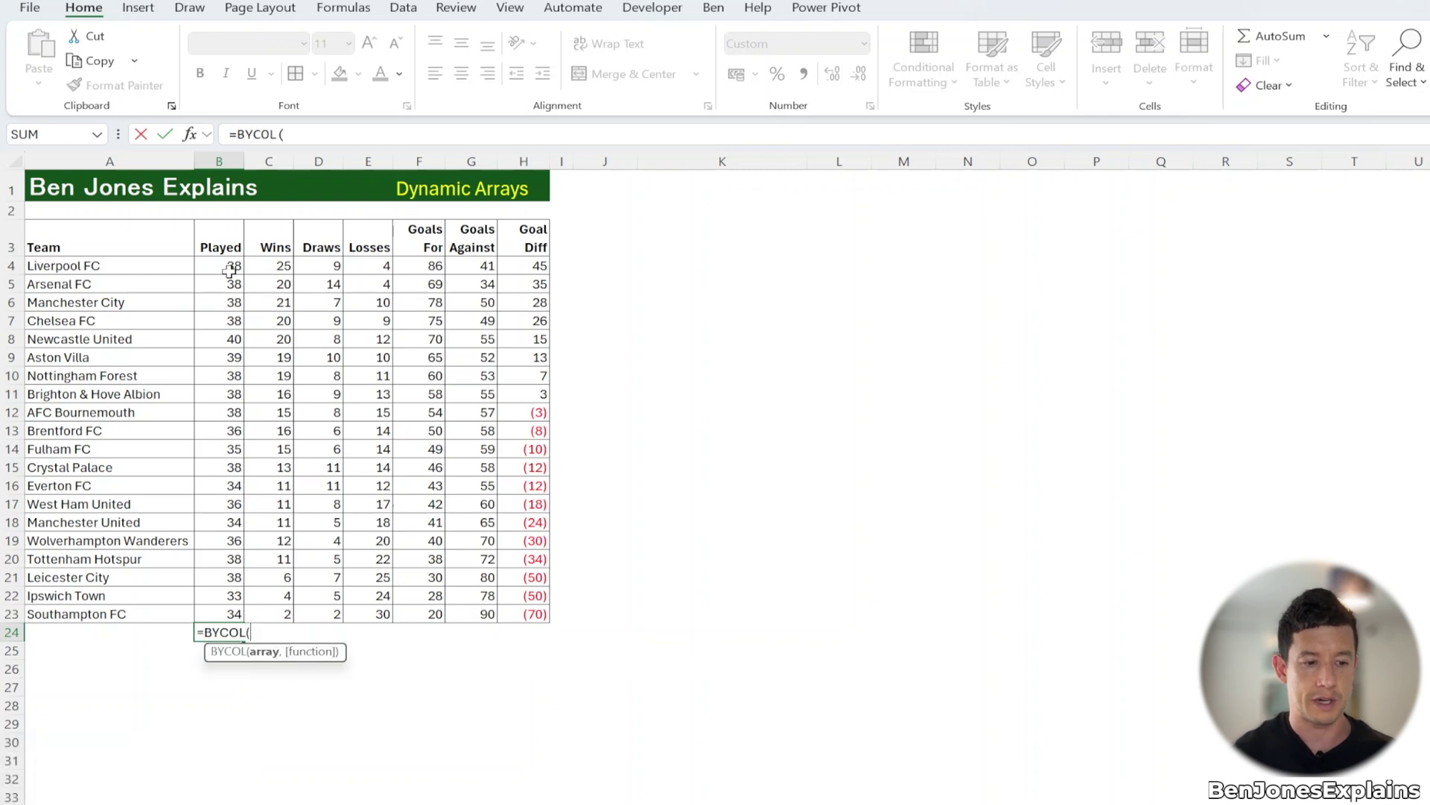
click(217, 271)
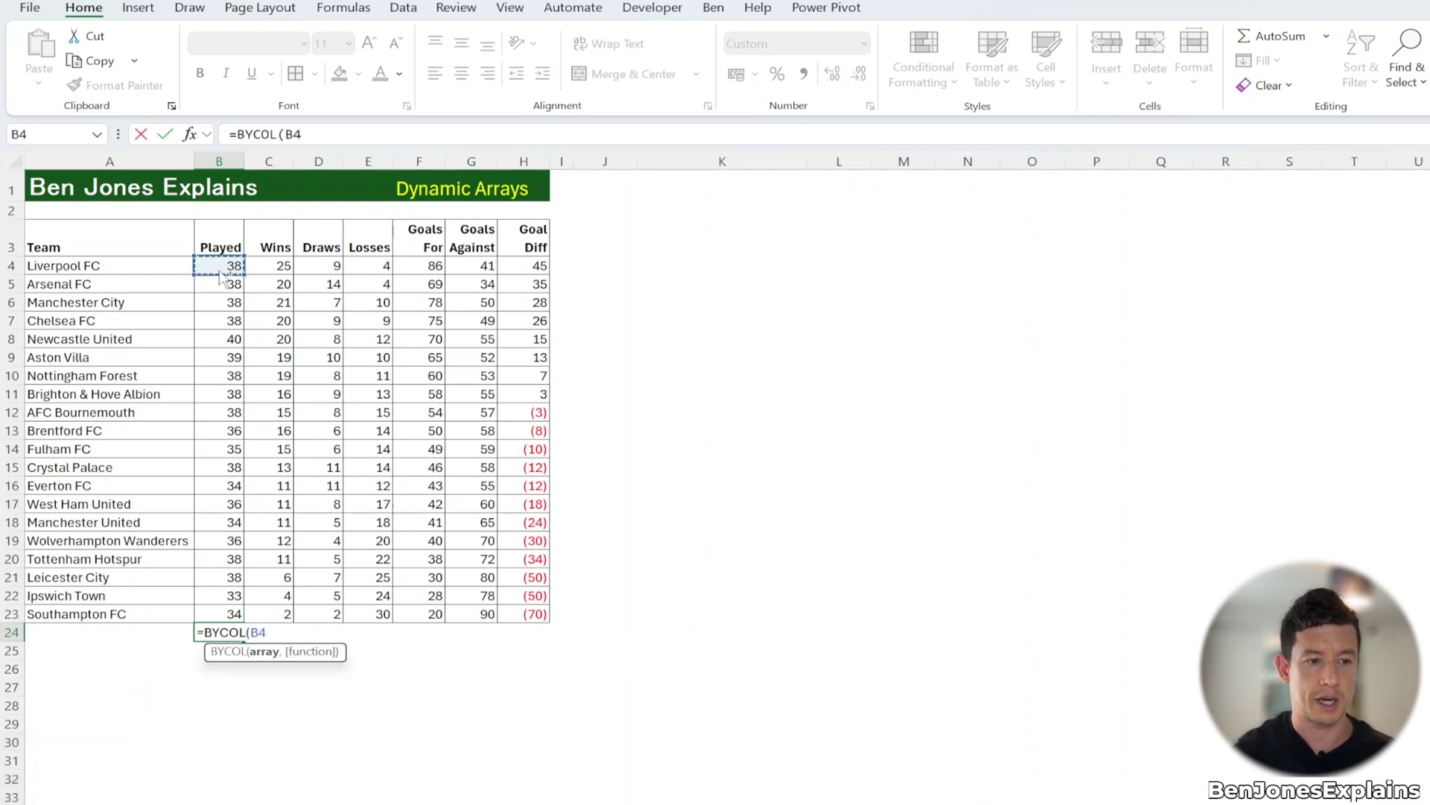
key(ctrl+shift+Right)
key(ctrl+shift+Down)
text(,)
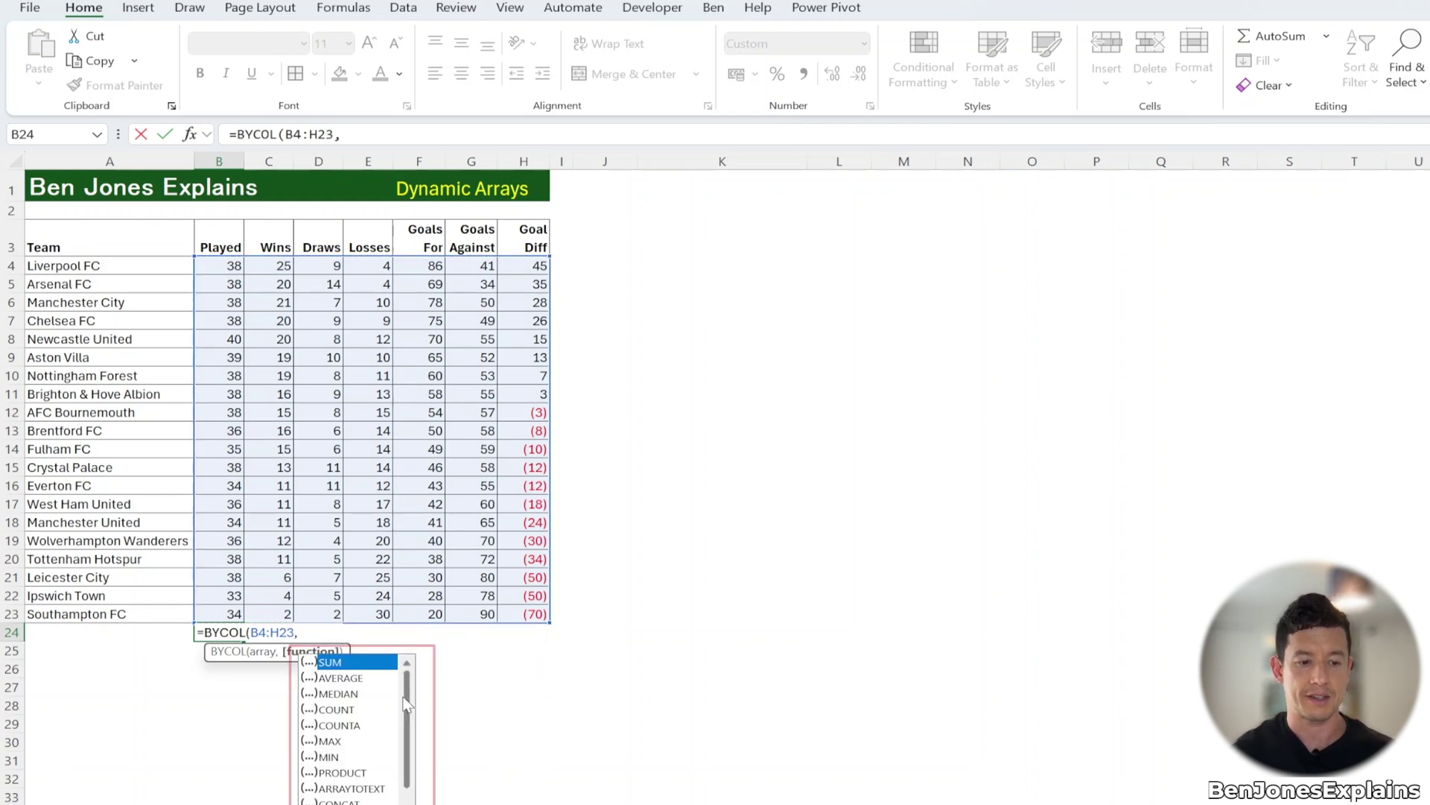
scroll(360, 711, down, 2)
scroll(360, 711, up, 2)
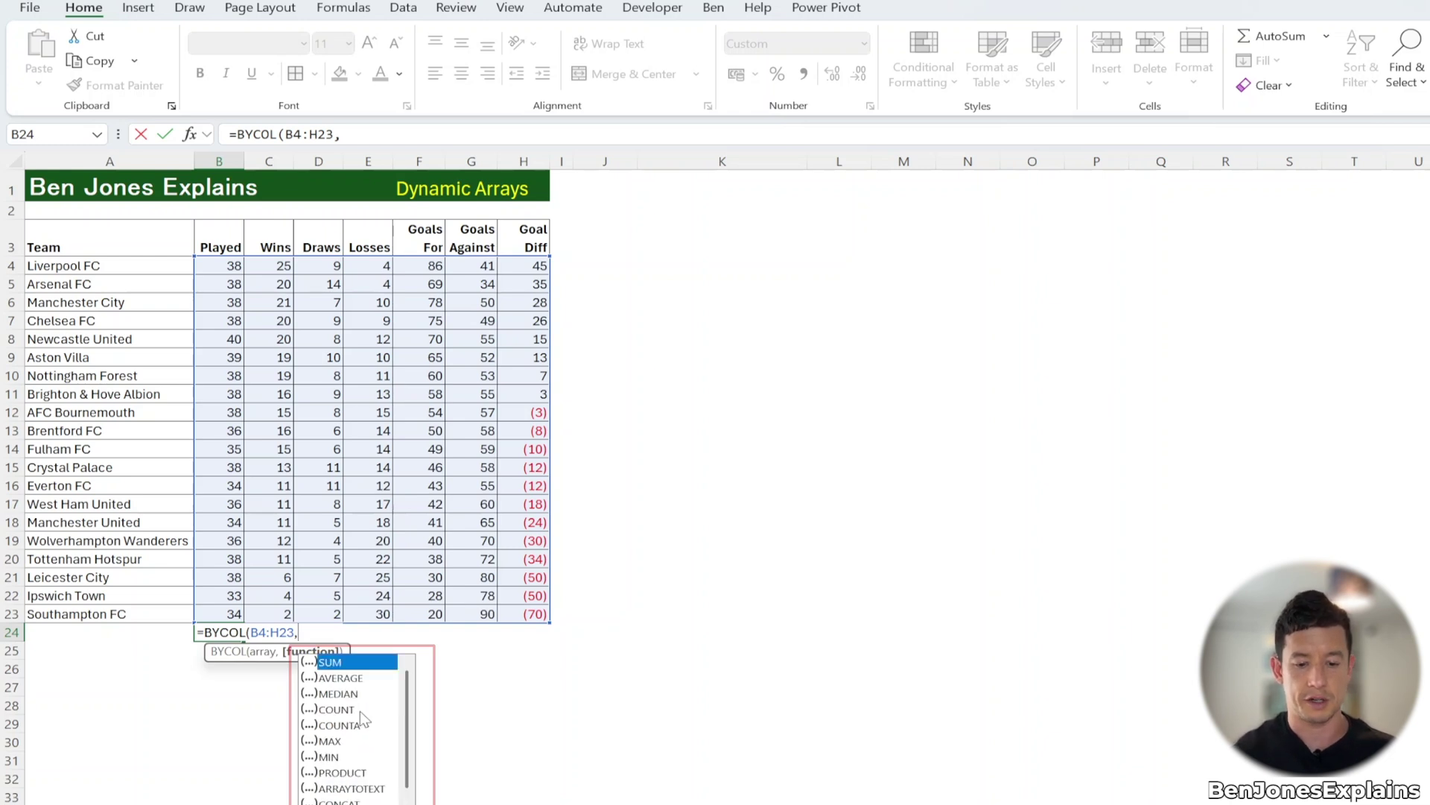
text(su)
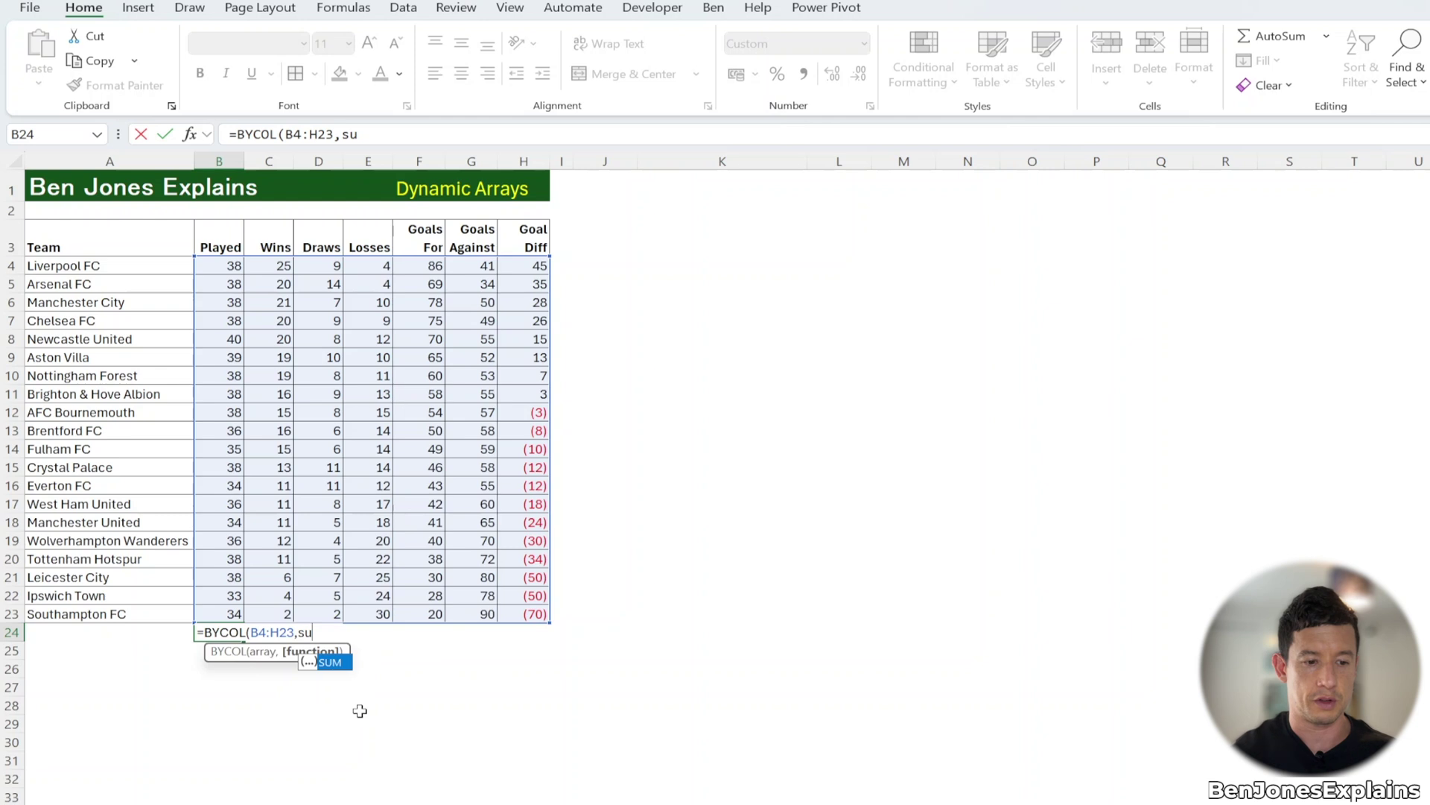
key(Tab)
text())
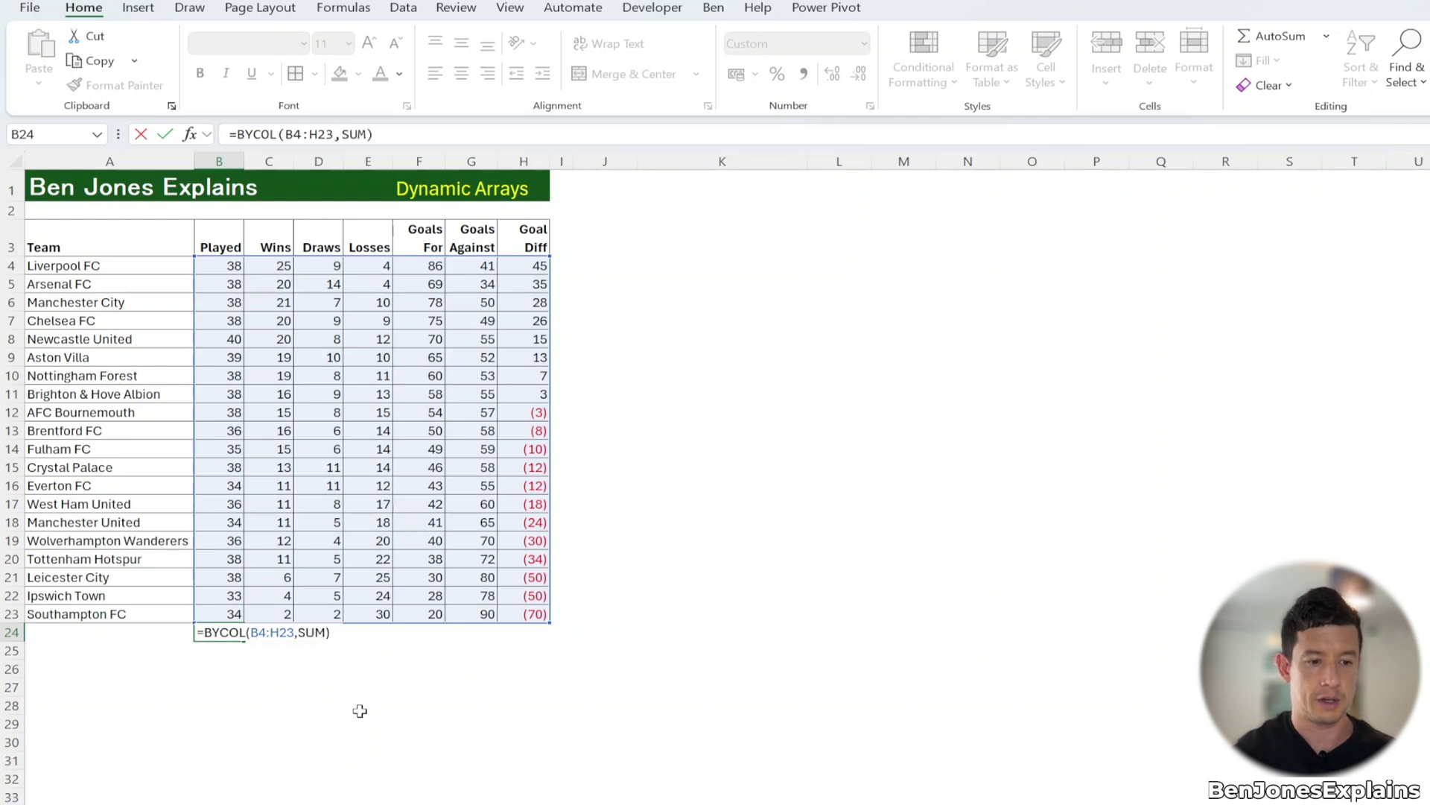
key(Return)
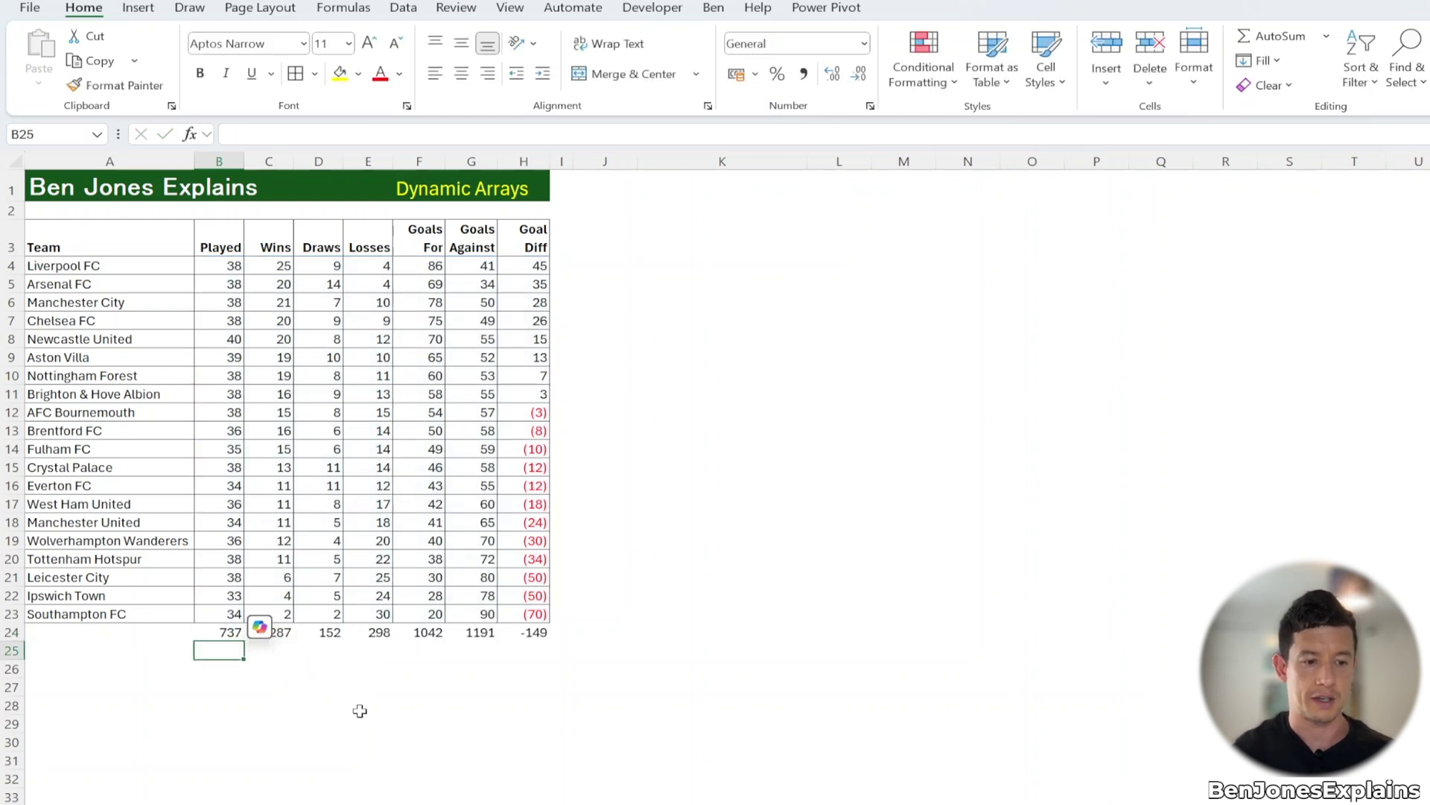
click(221, 631)
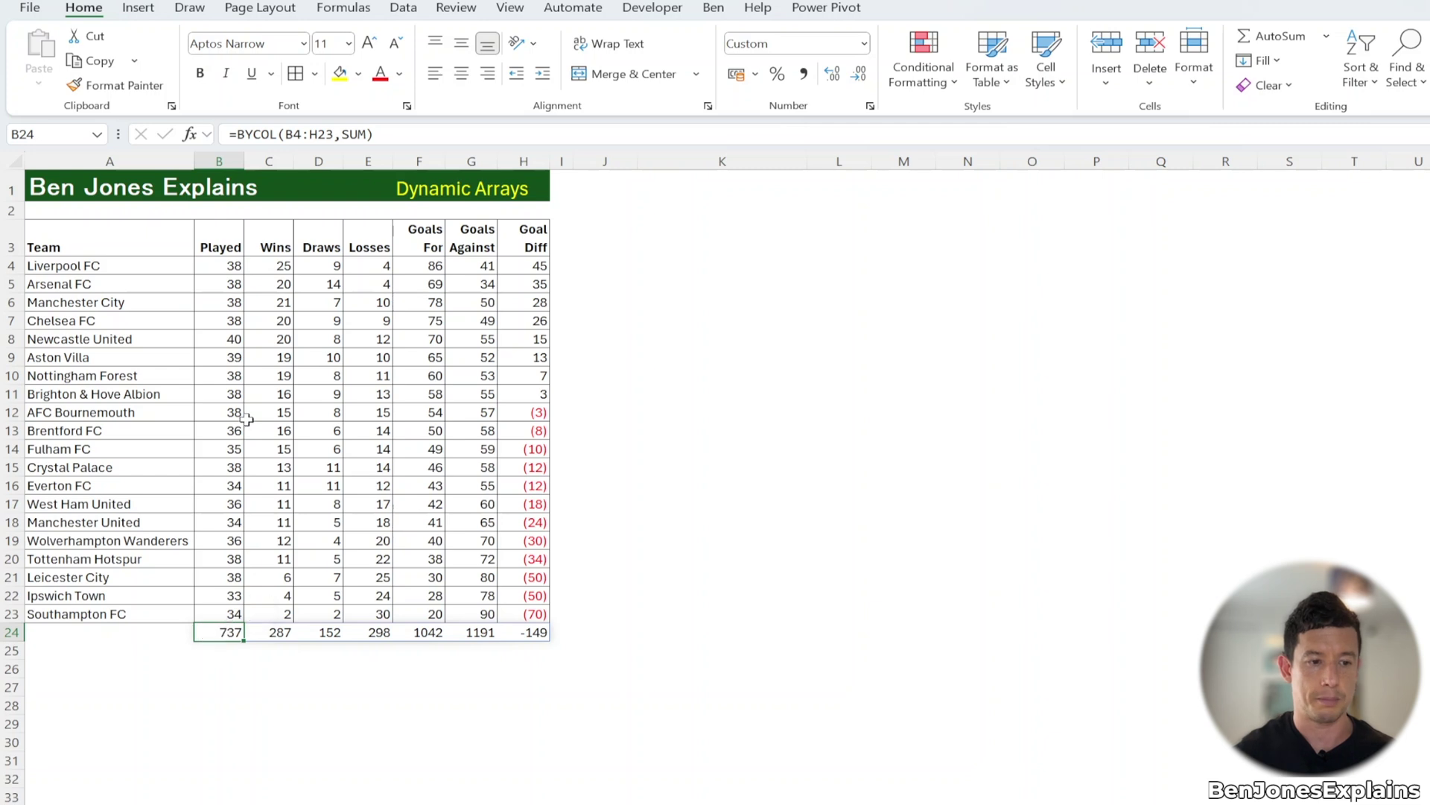
Enter =BYROW(C4:E23,SUM) in I4 to add up each team's wins, draws and losses.
click(563, 267)
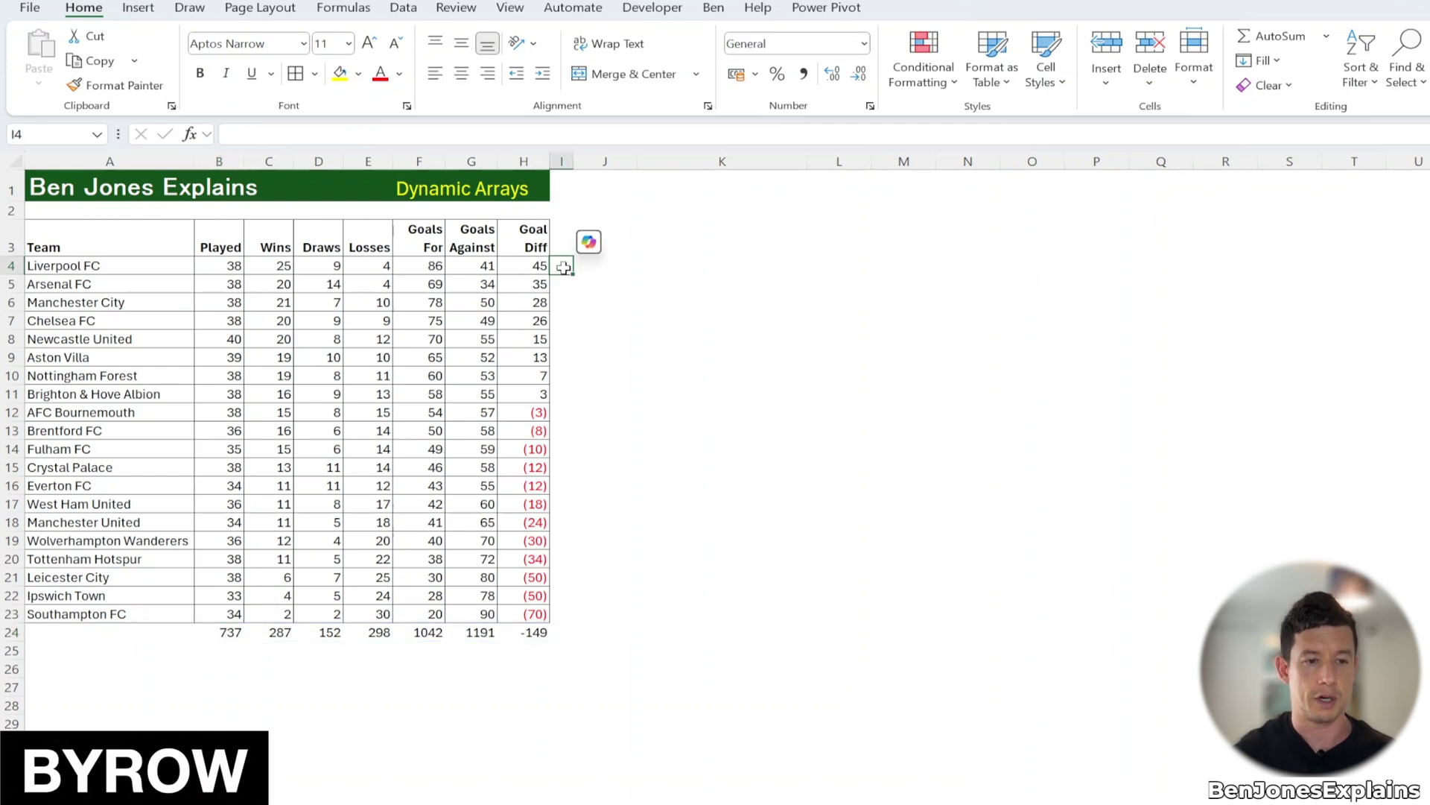
text(=b)
text(BYROW()
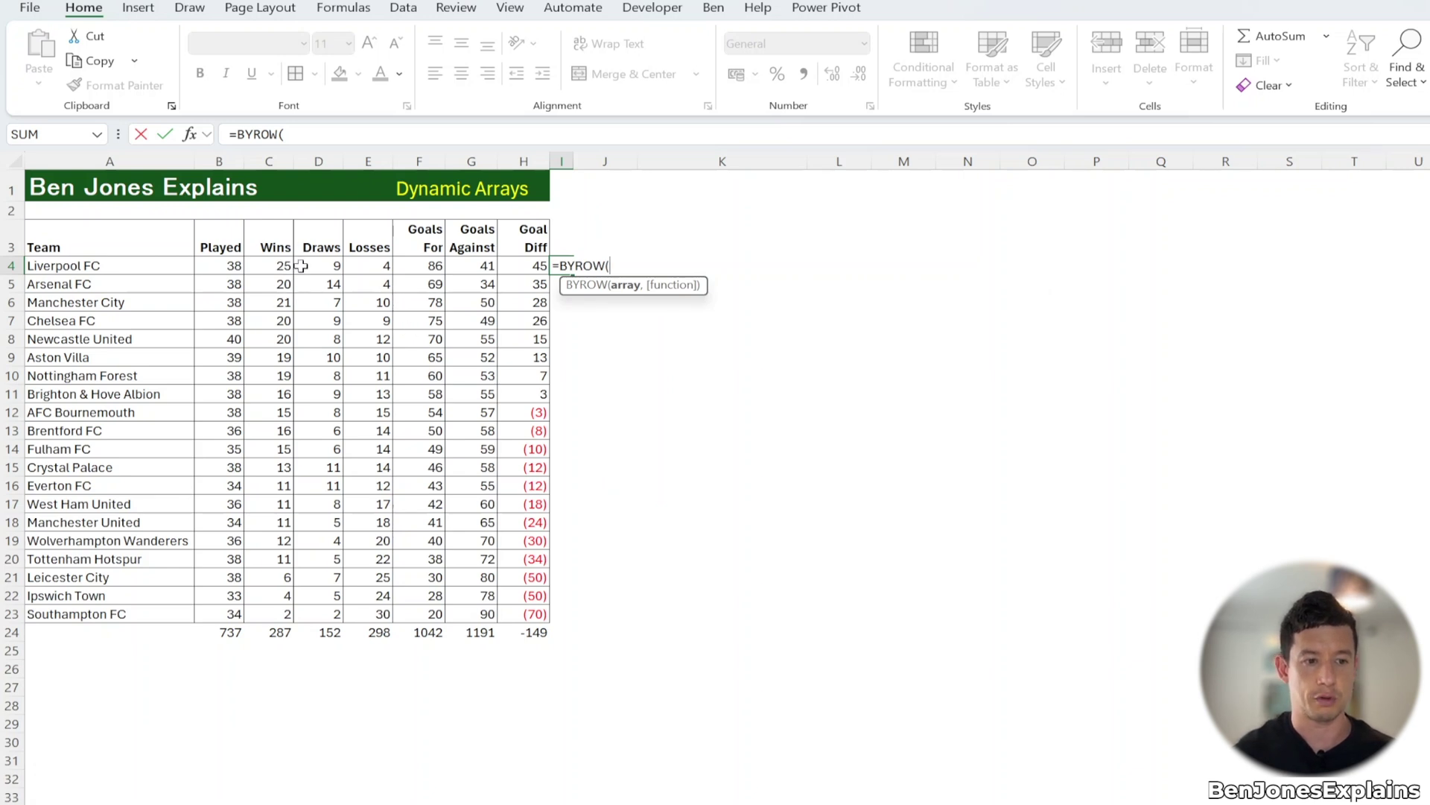
click(274, 266)
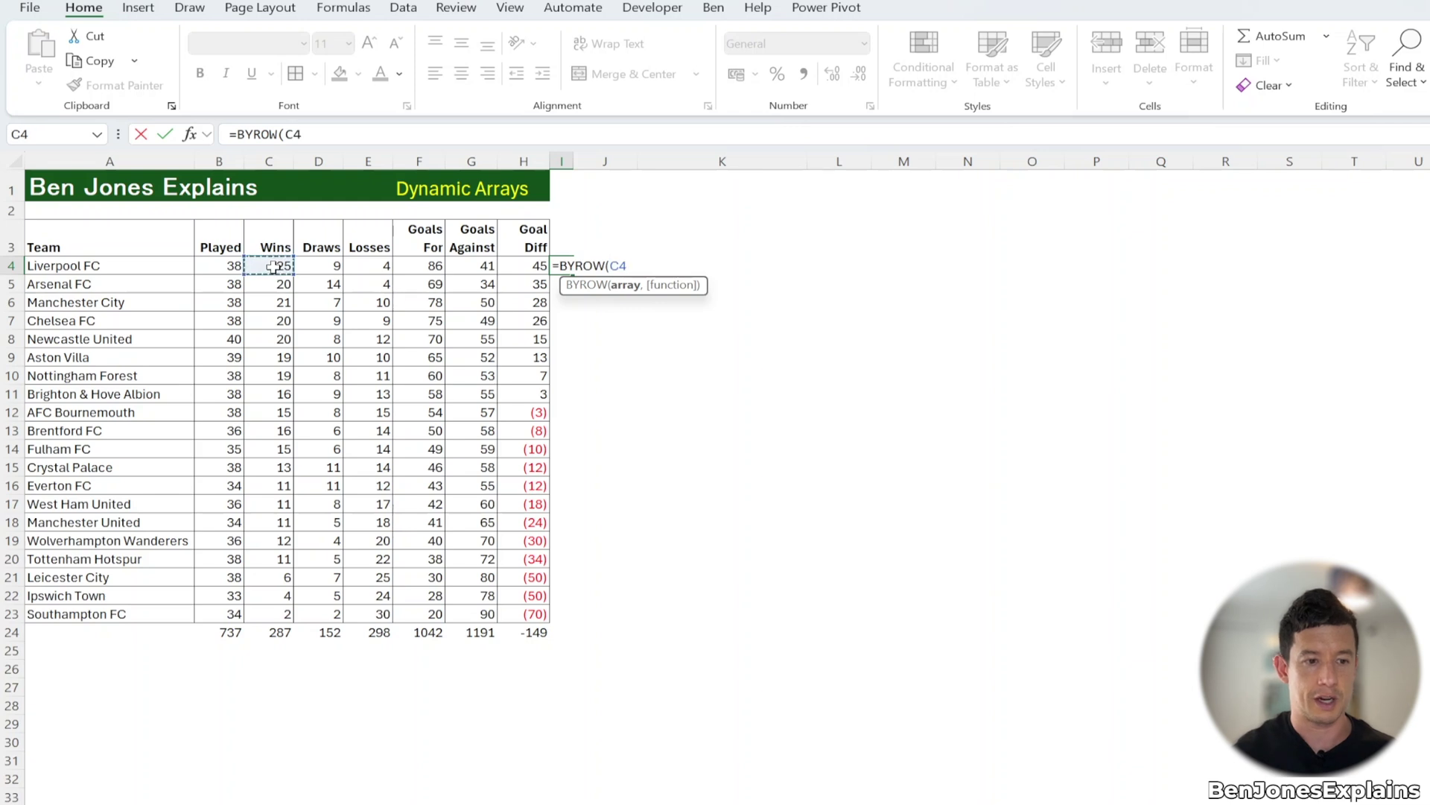
key(shift+Right)
key(shift+Right)
key(shift+Down)
key(shift+Down)
key(shift+Down)
key(shift+Down)
key(shift+Down)
key(shift+Down)
key(shift+Down)
key(shift+Down)
key(shift+Down)
key(shift+Down)
key(shift+Down)
key(shift+Down)
key(shift+Down)
key(shift+Down)
key(shift+Down)
key(shift+Down)
key(shift+Down)
key(shift+Down)
key(shift+Down)
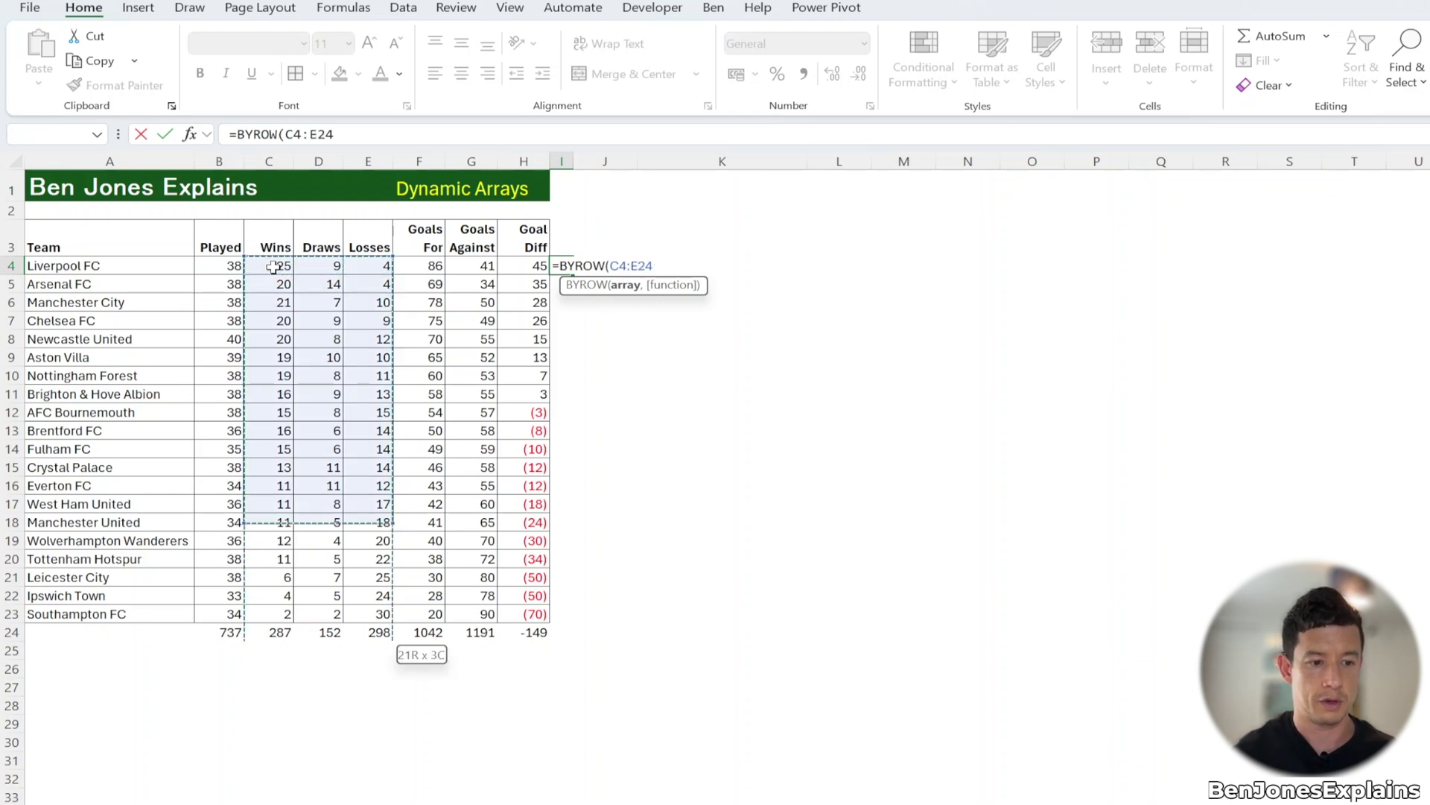
text(,)
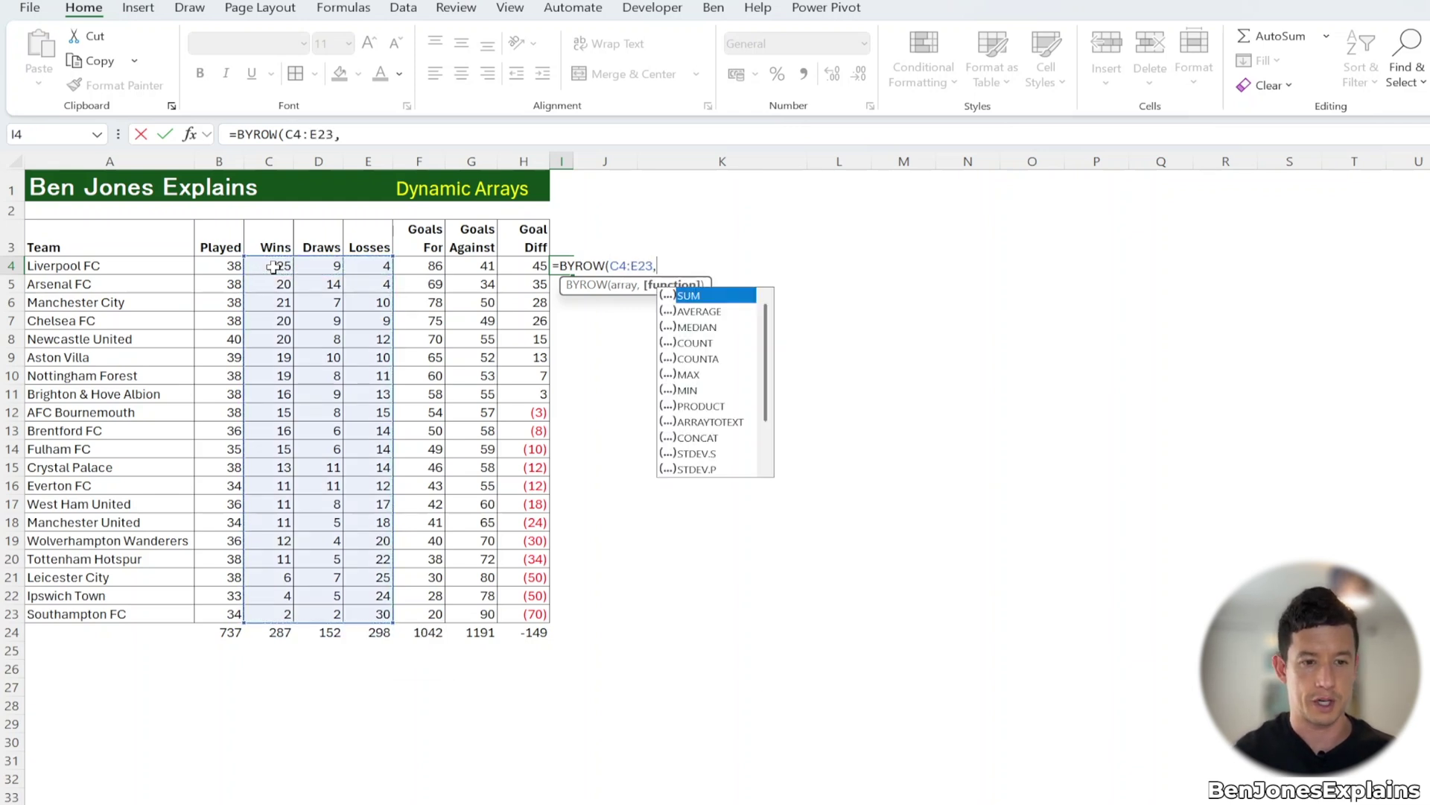
text(su)
key(Tab)
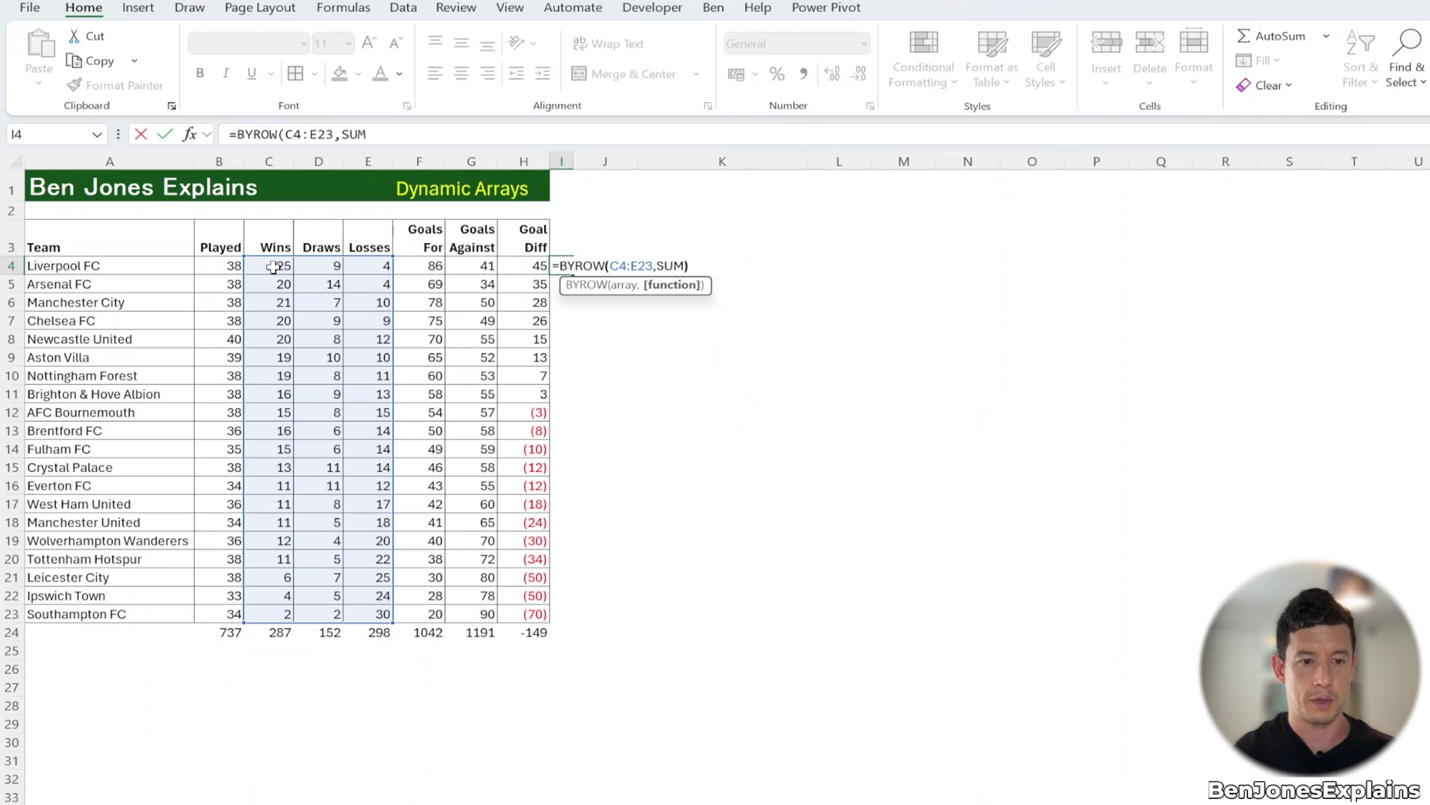
text())
key(Return)
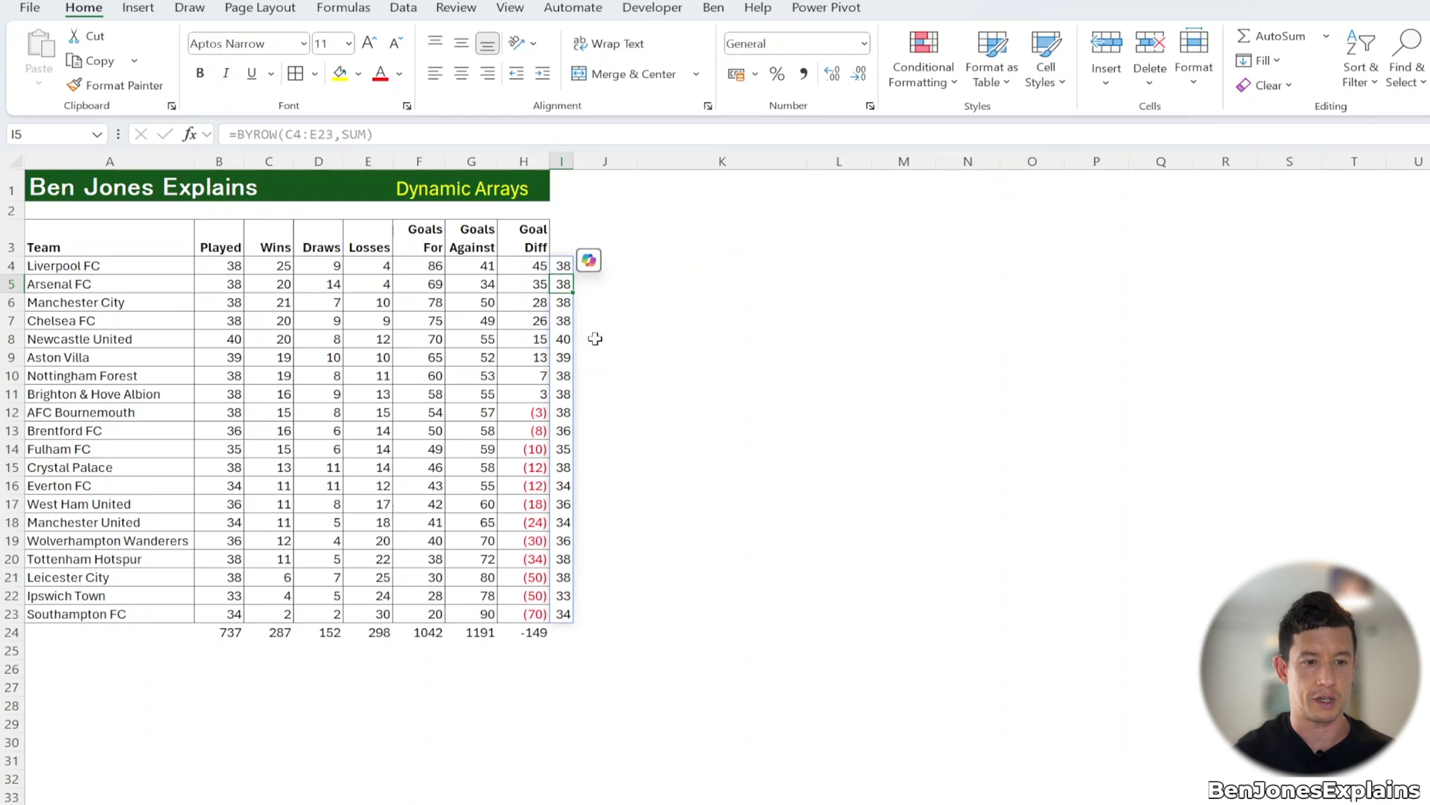
Change the BYROW formula in I4 to =BYROW(C4:E23,LAMBDA(row,SUM(row))), using a LAMBDA instead of the plain SUM function.
double_click(357, 134)
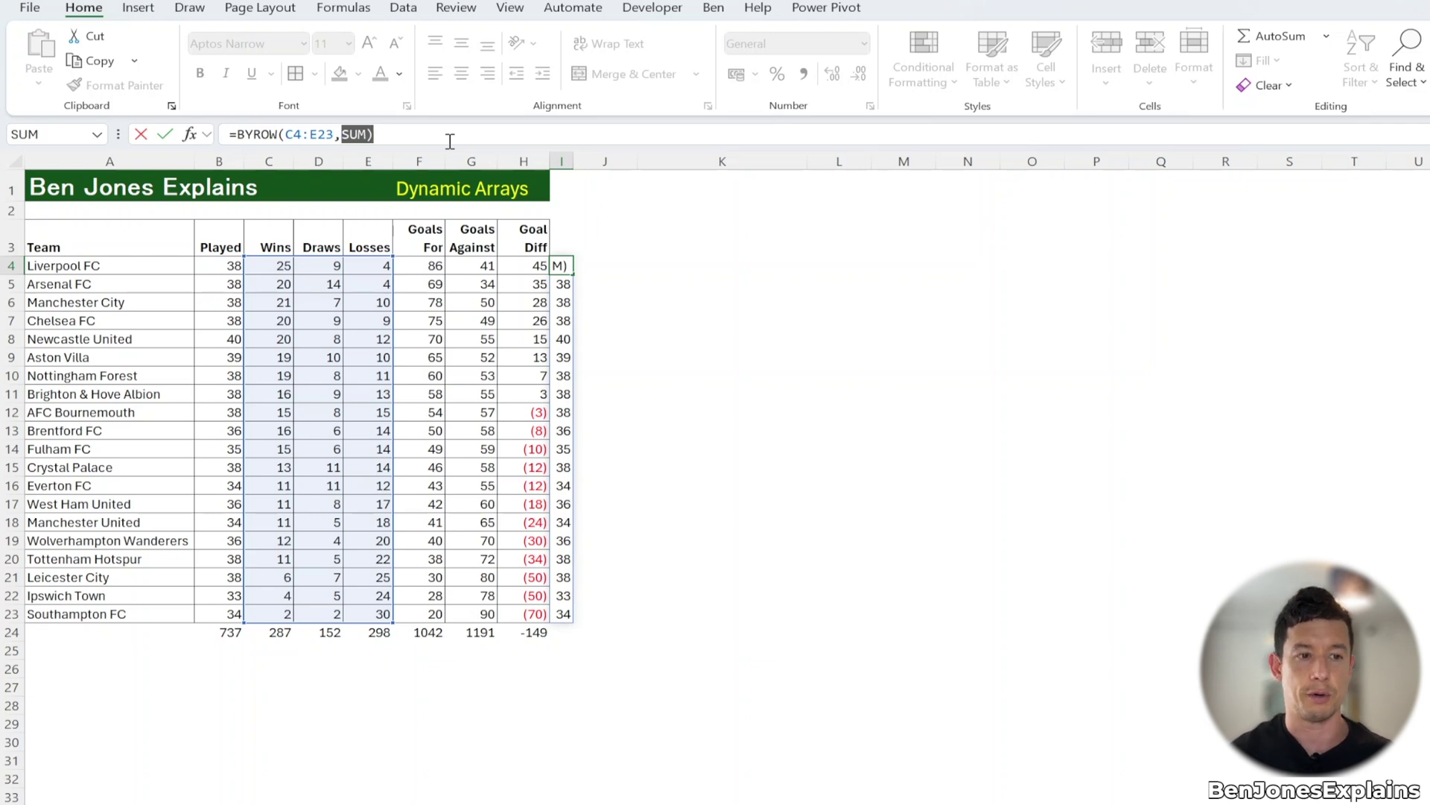
text(LA)
key(Tab)
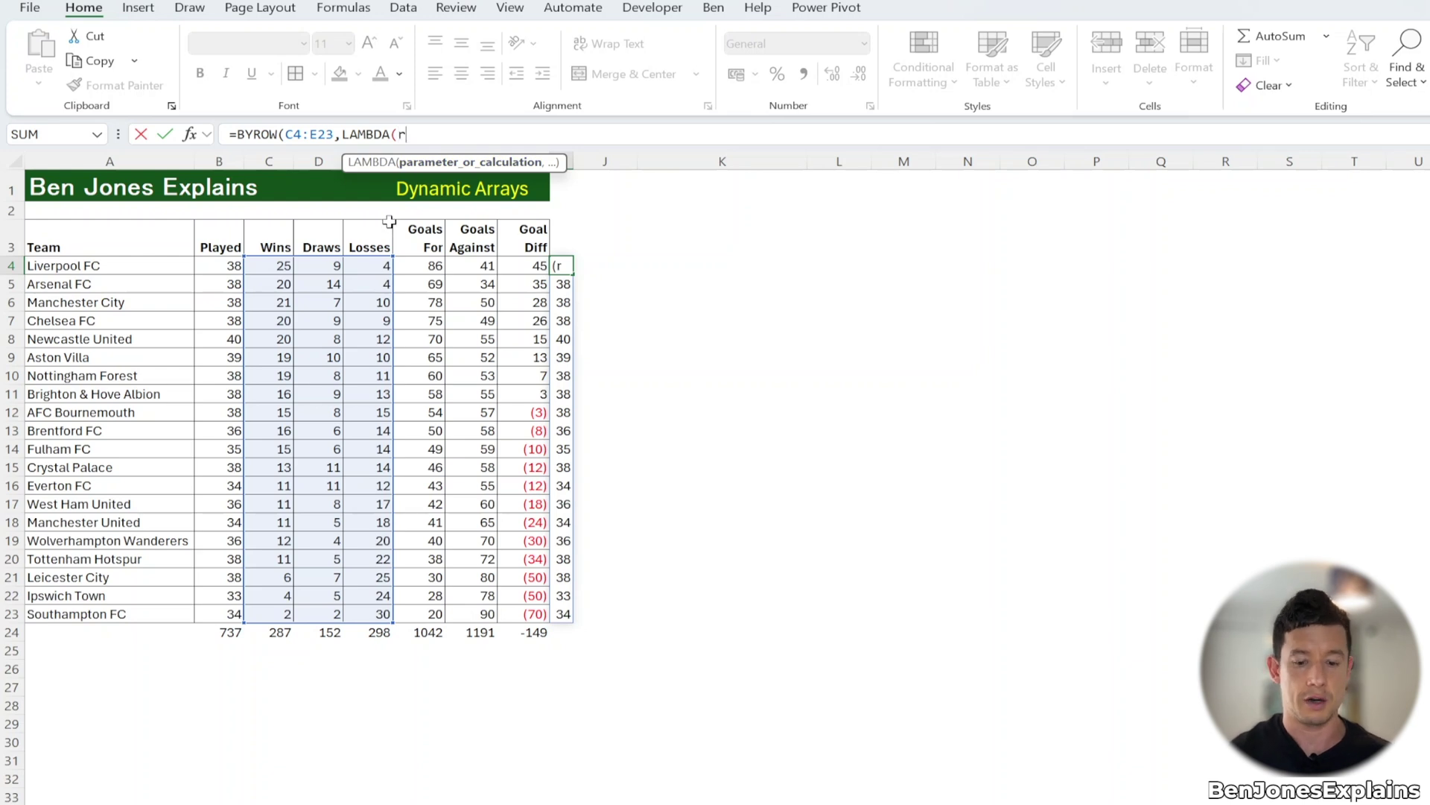
text(w)
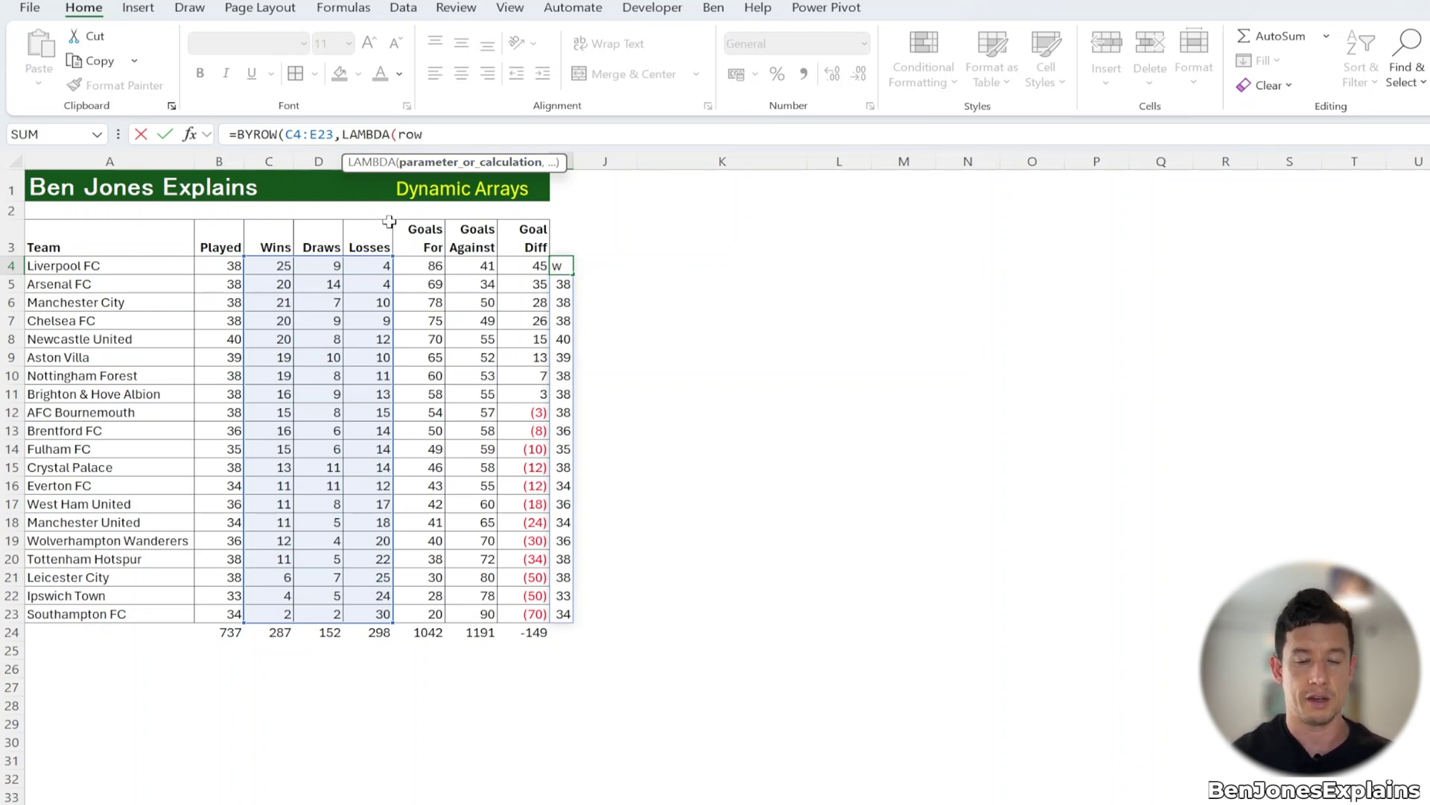
text(,su)
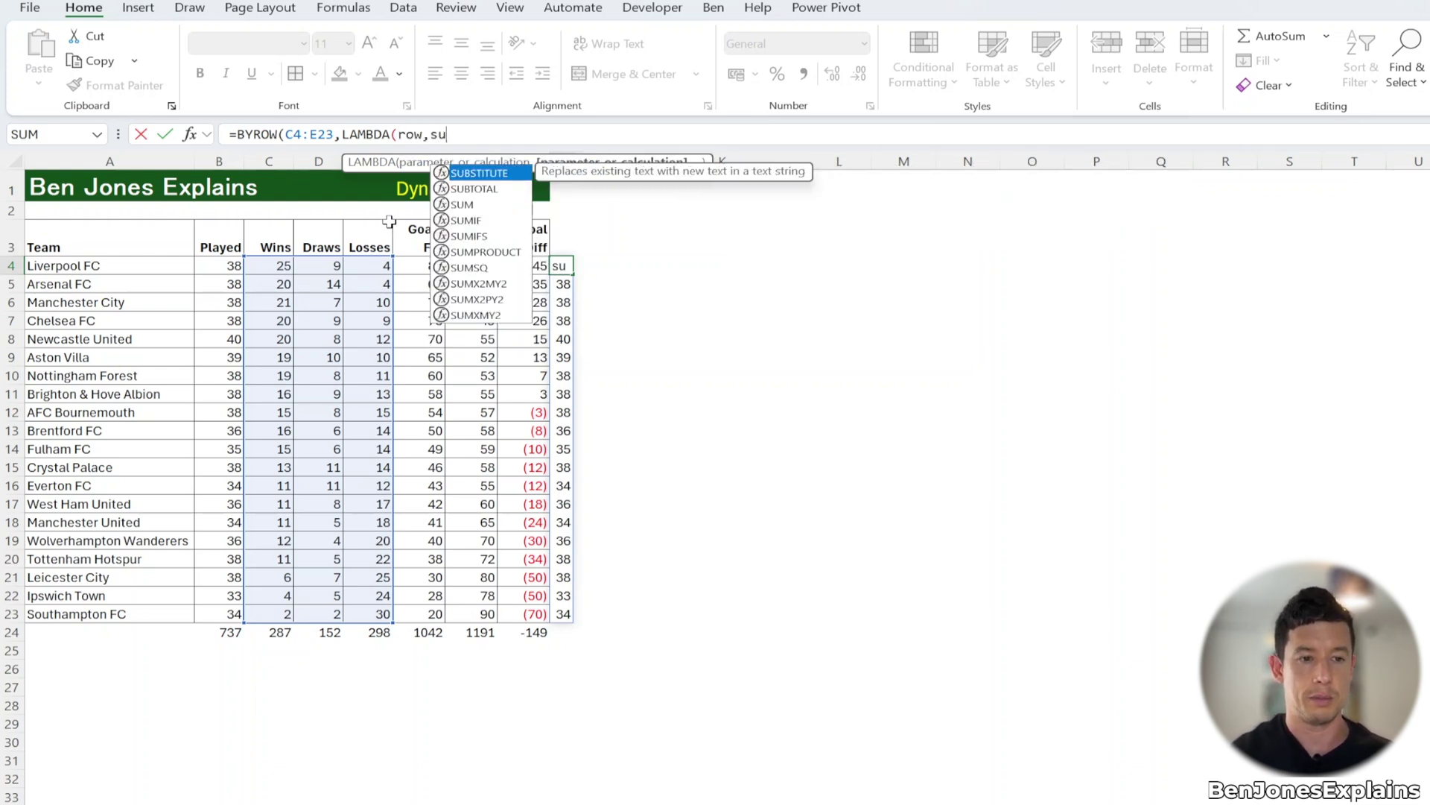
key(Down)
key(Down)
key(Tab)
text(row))
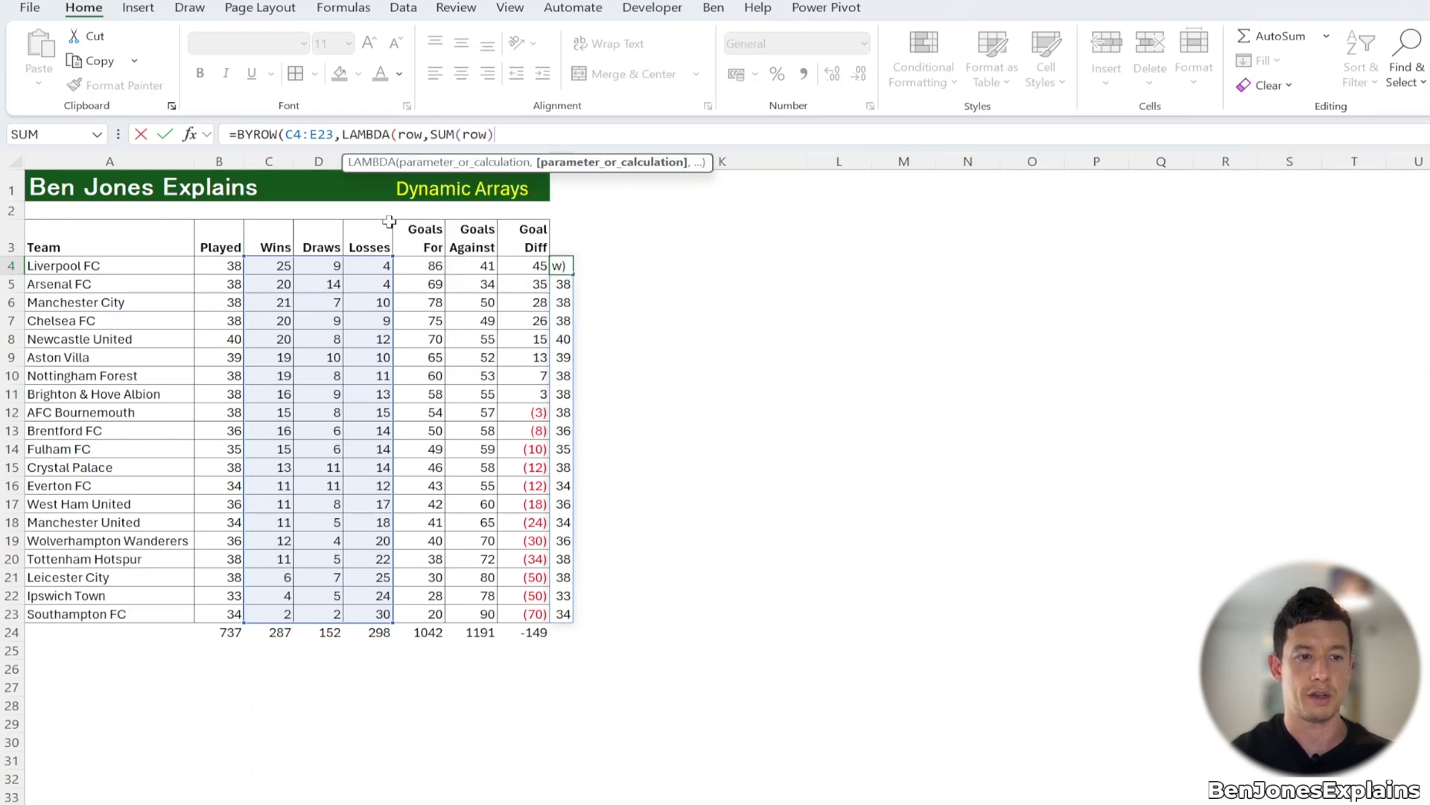
text())
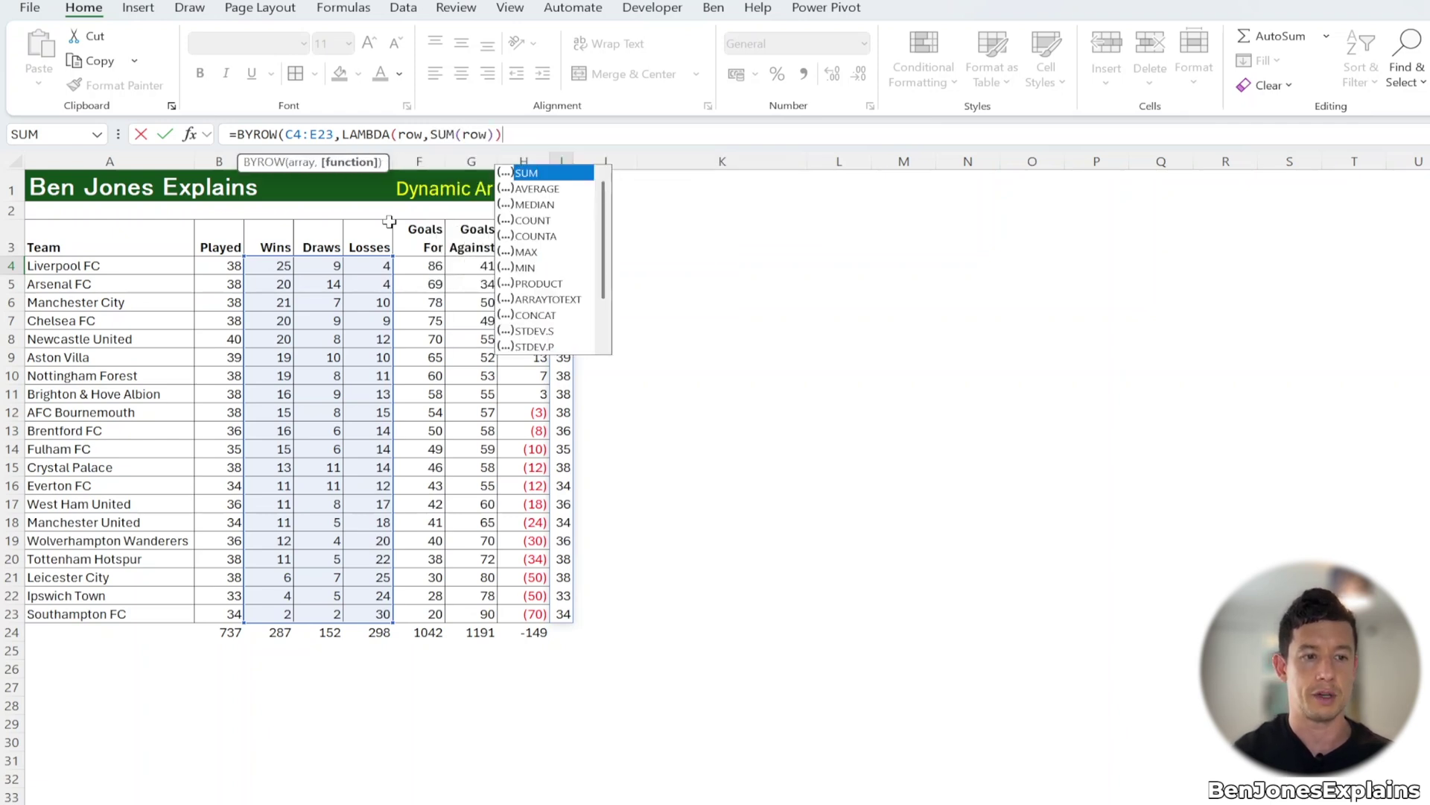
text())
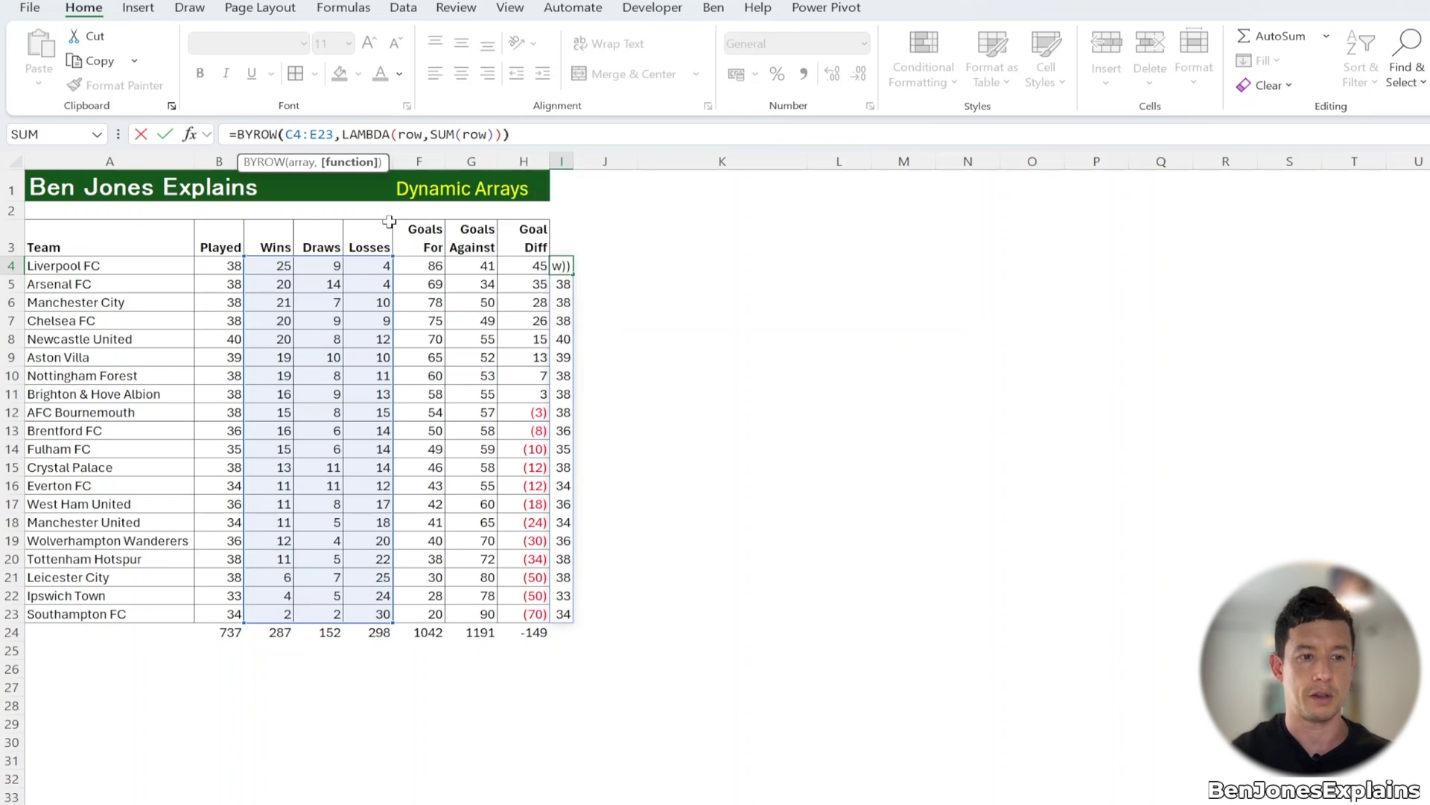
key(Return)
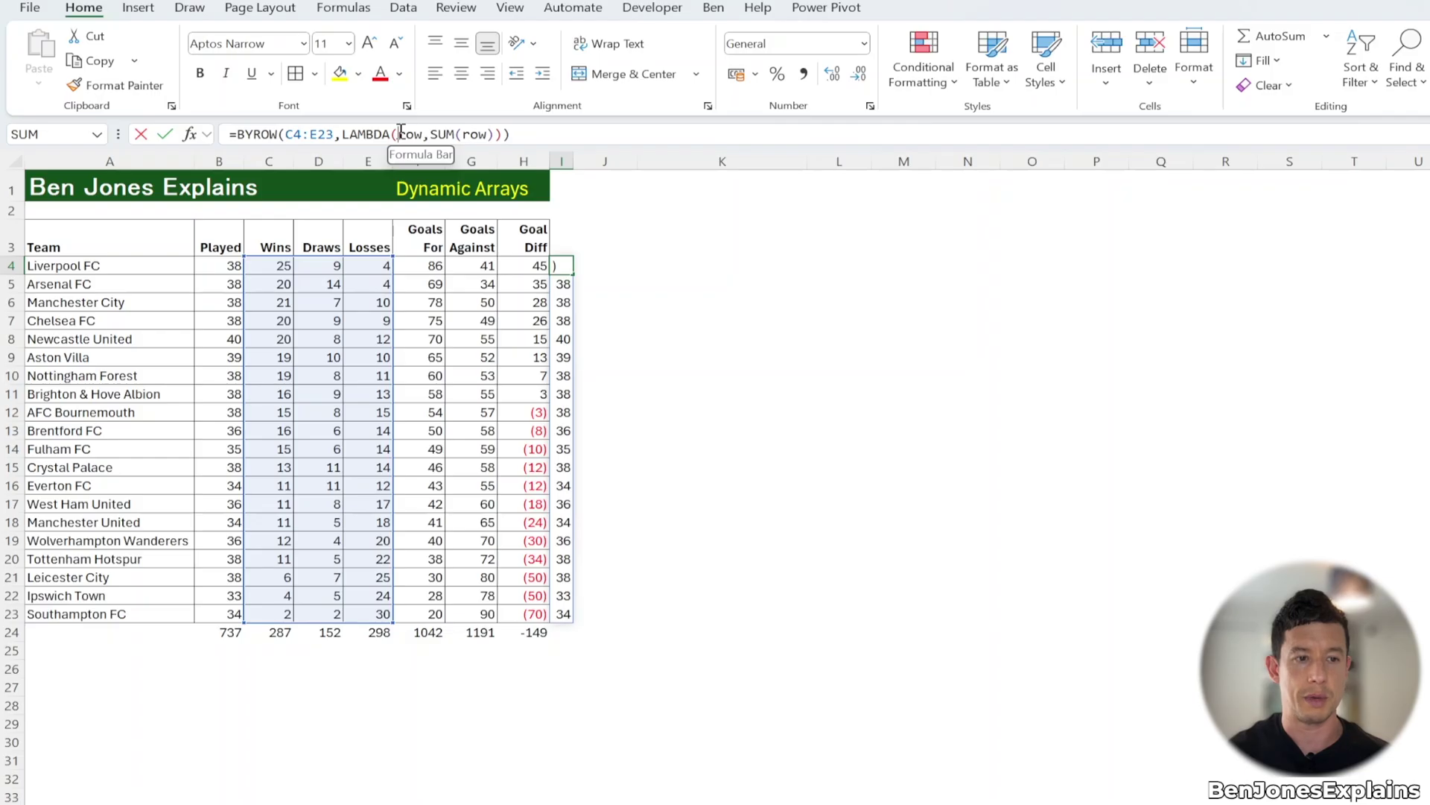
In the I4 BYROW formula, replace the LAMBDA's SUM(row) calculation with an IF testing SUM(row)>38.
click(403, 133)
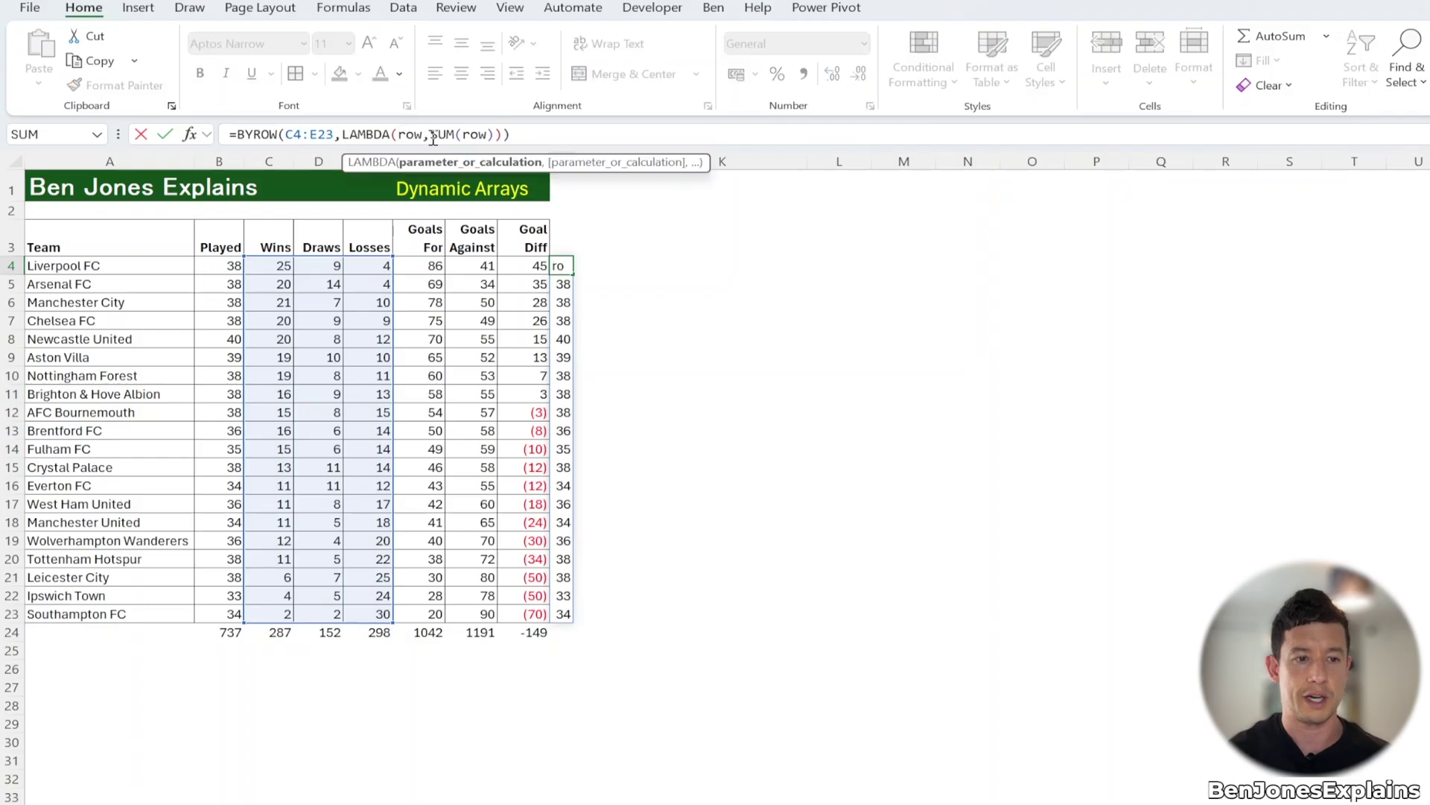
drag(431, 134, 587, 139)
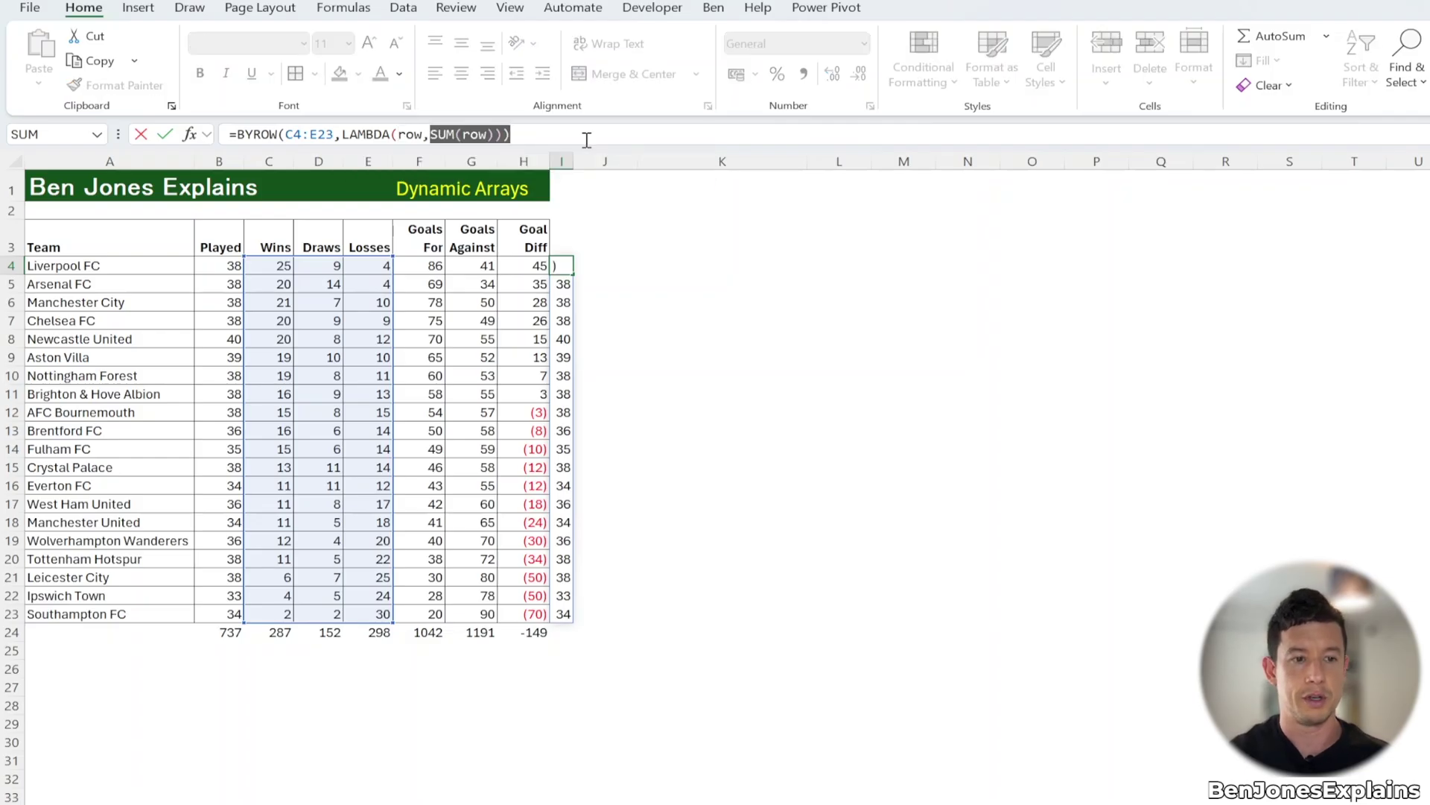
text(if(sum)
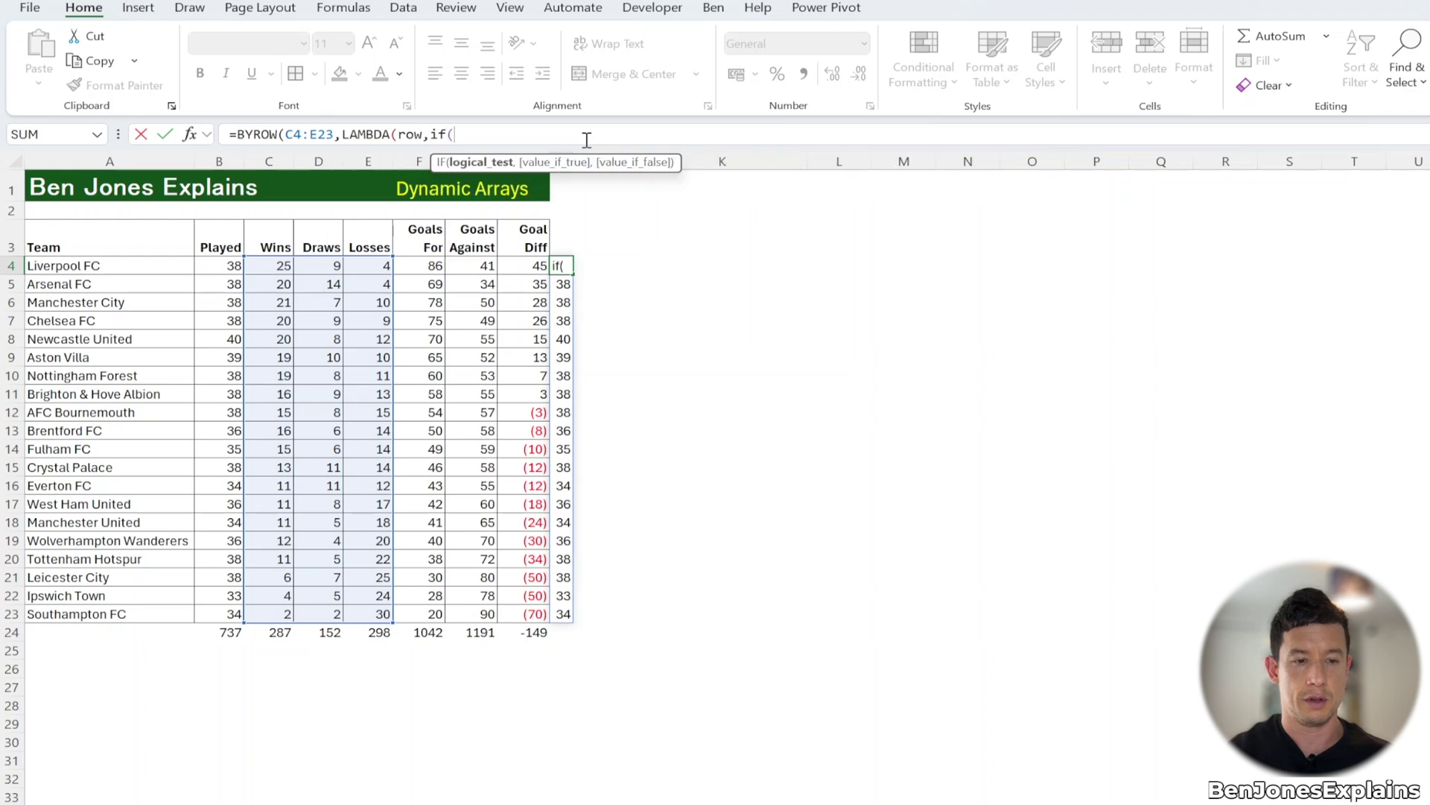
key(Tab)
text(()
key(BackSpace)
text(row)>)
text(38,")
Complete the IF in I4 with "Over38 GP" when true and "< 38 GP" when false, and fit column I to its contents.
text(Over379)
key(BackSpace)
key(BackSpace)
text(9)
key(BackSpace)
text(8 GP!)
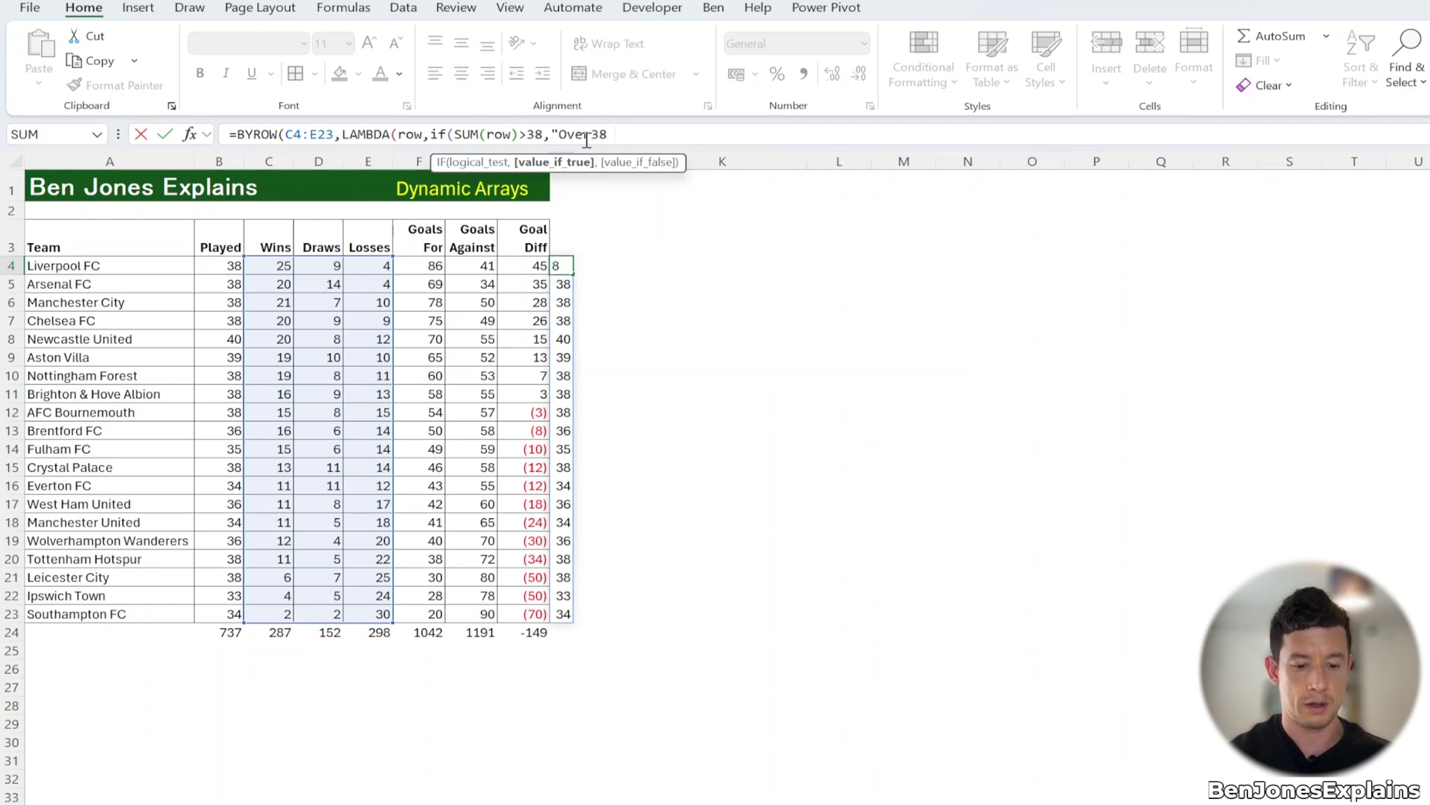
text(","<)
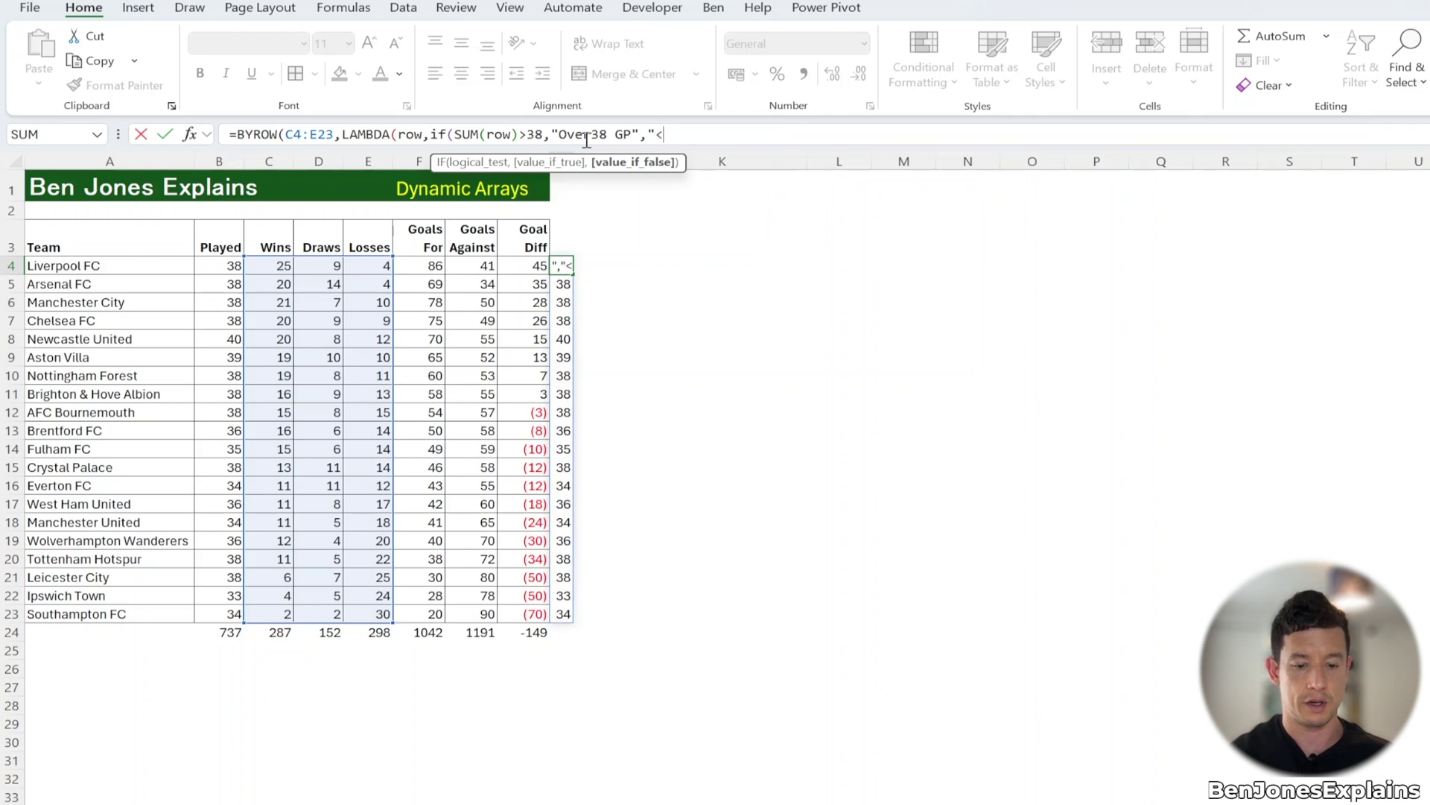
text( 38 GP"))
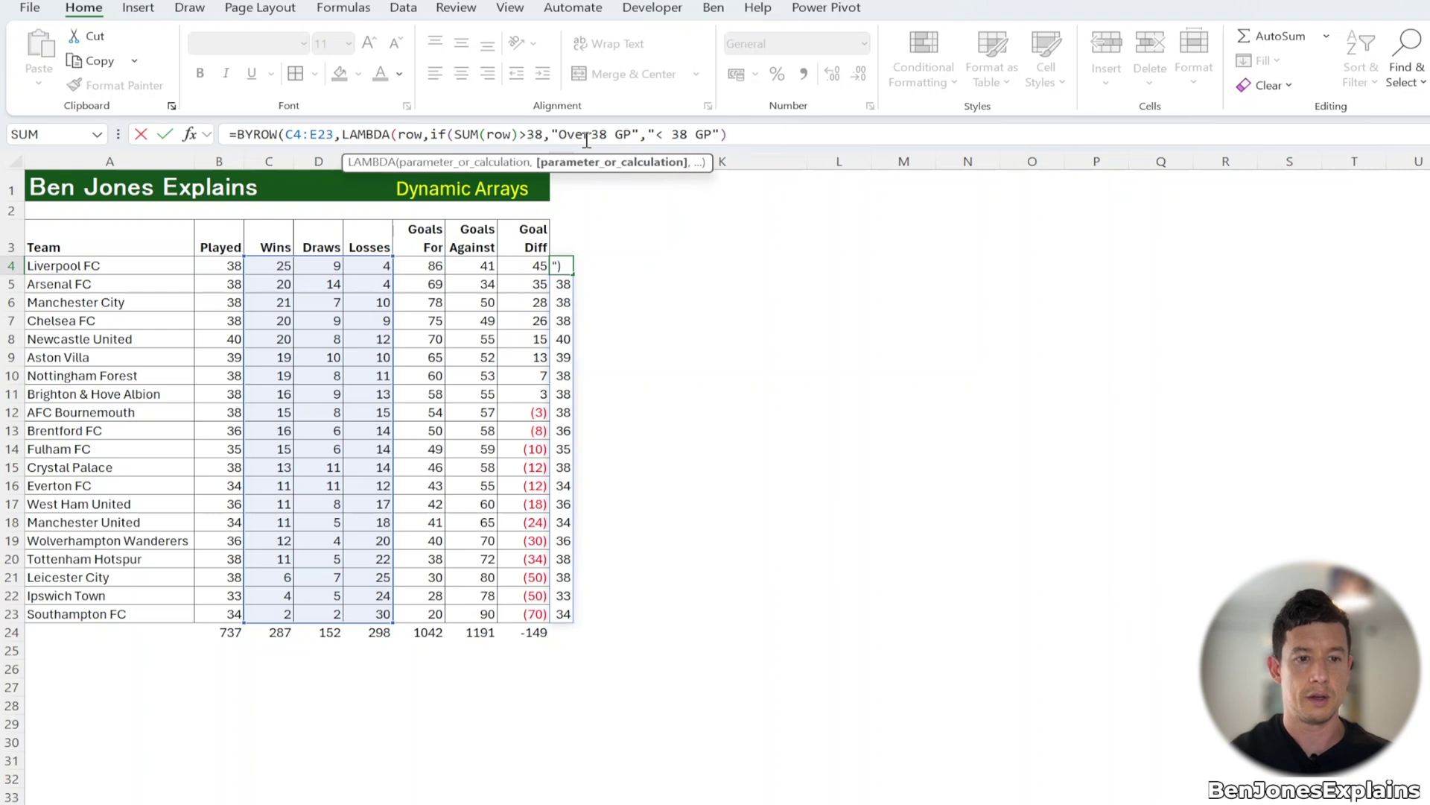
text()))
key(Return)
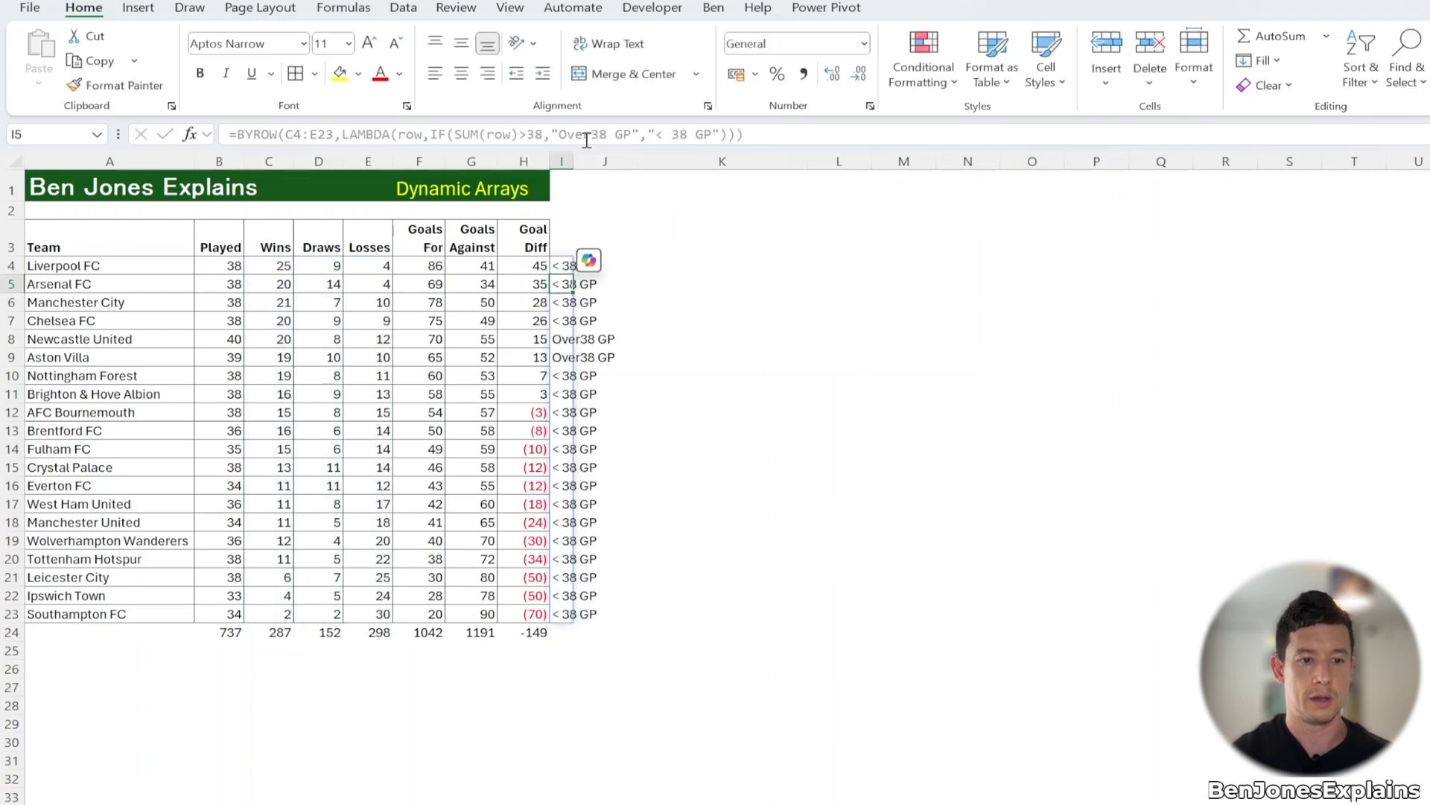
double_click(573, 161)
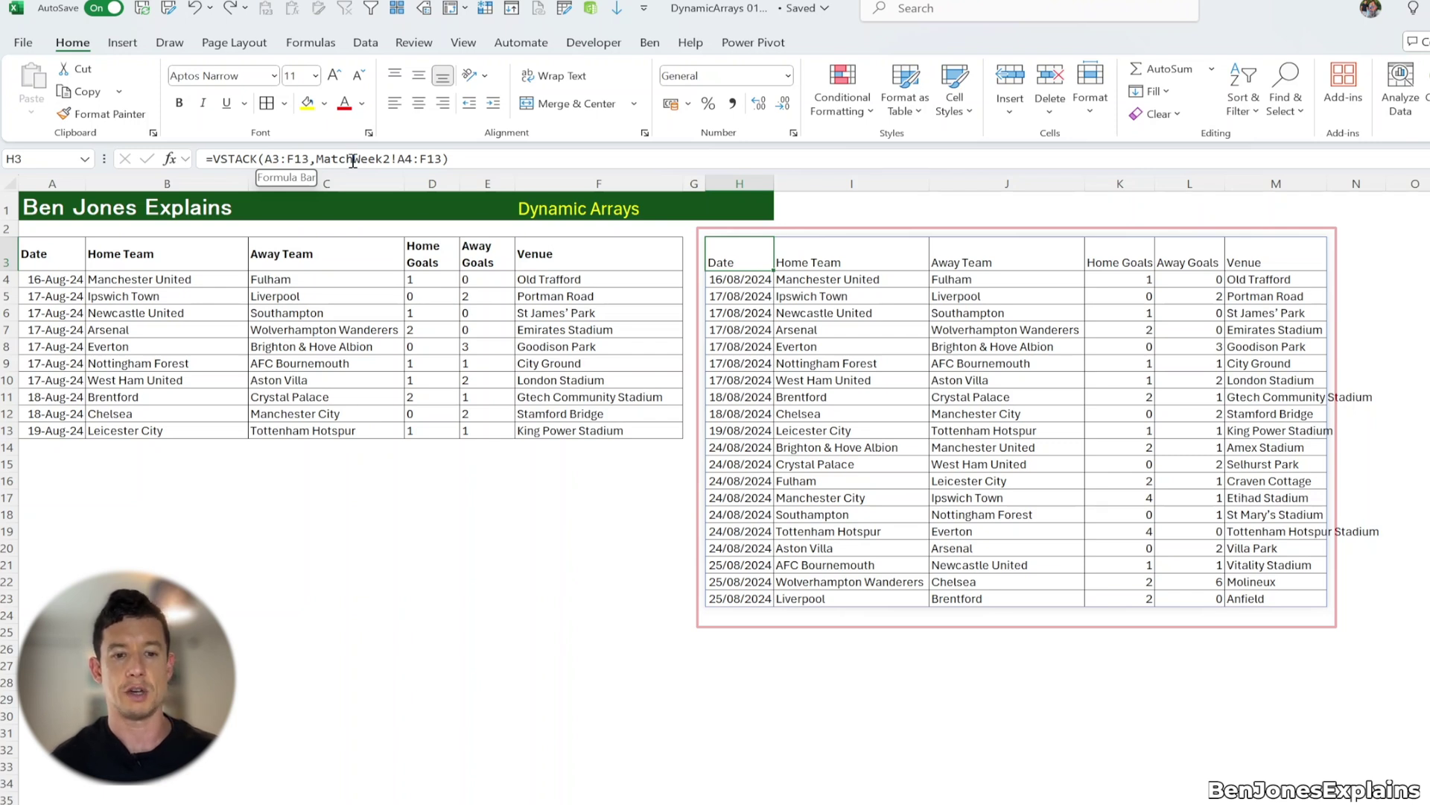
Wrap the VSTACK formula in H3 in EXPAND, with 31 rows and "Week3" as padding, and select the padded cells from H24 down.
click(216, 153)
text(exp)
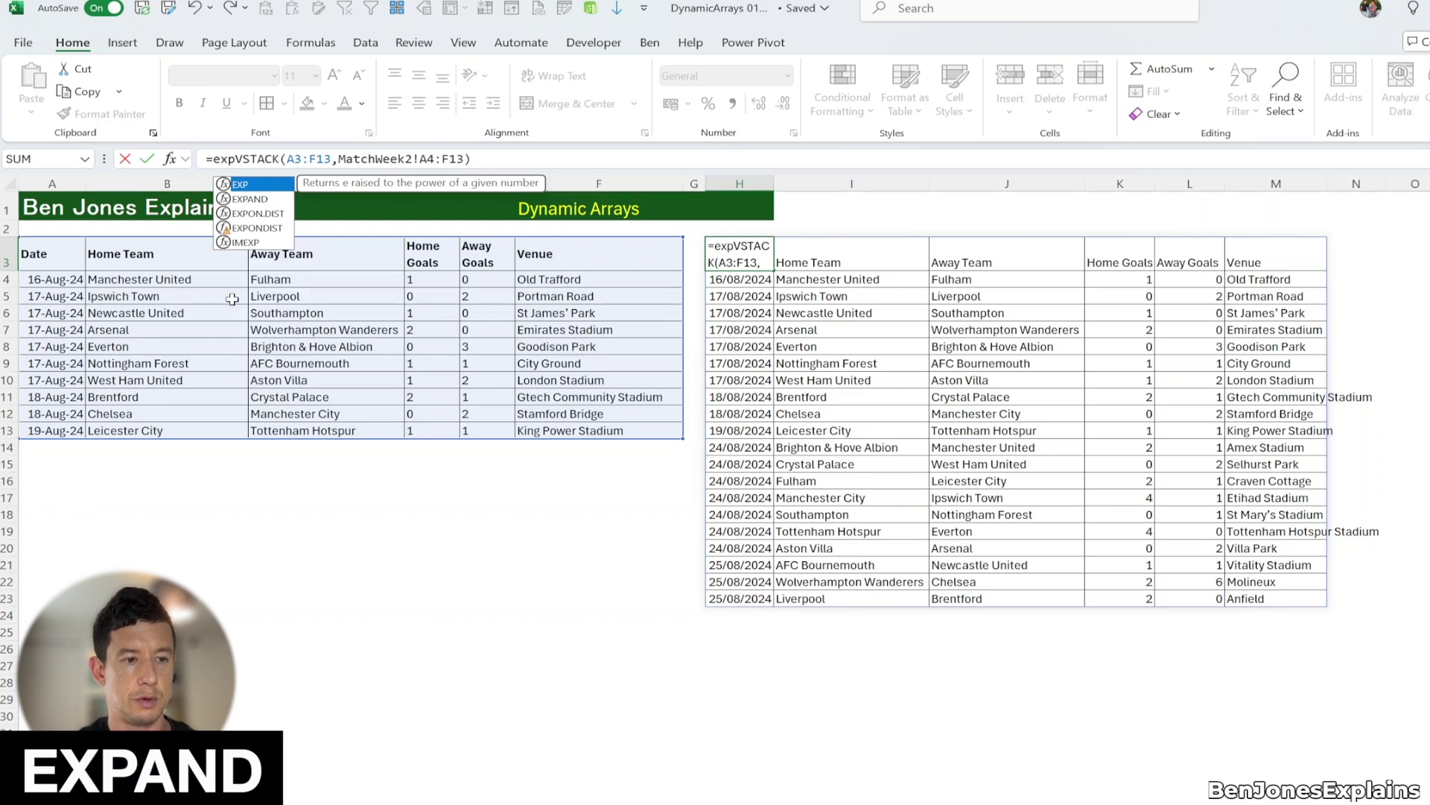
key(Down)
key(Tab)
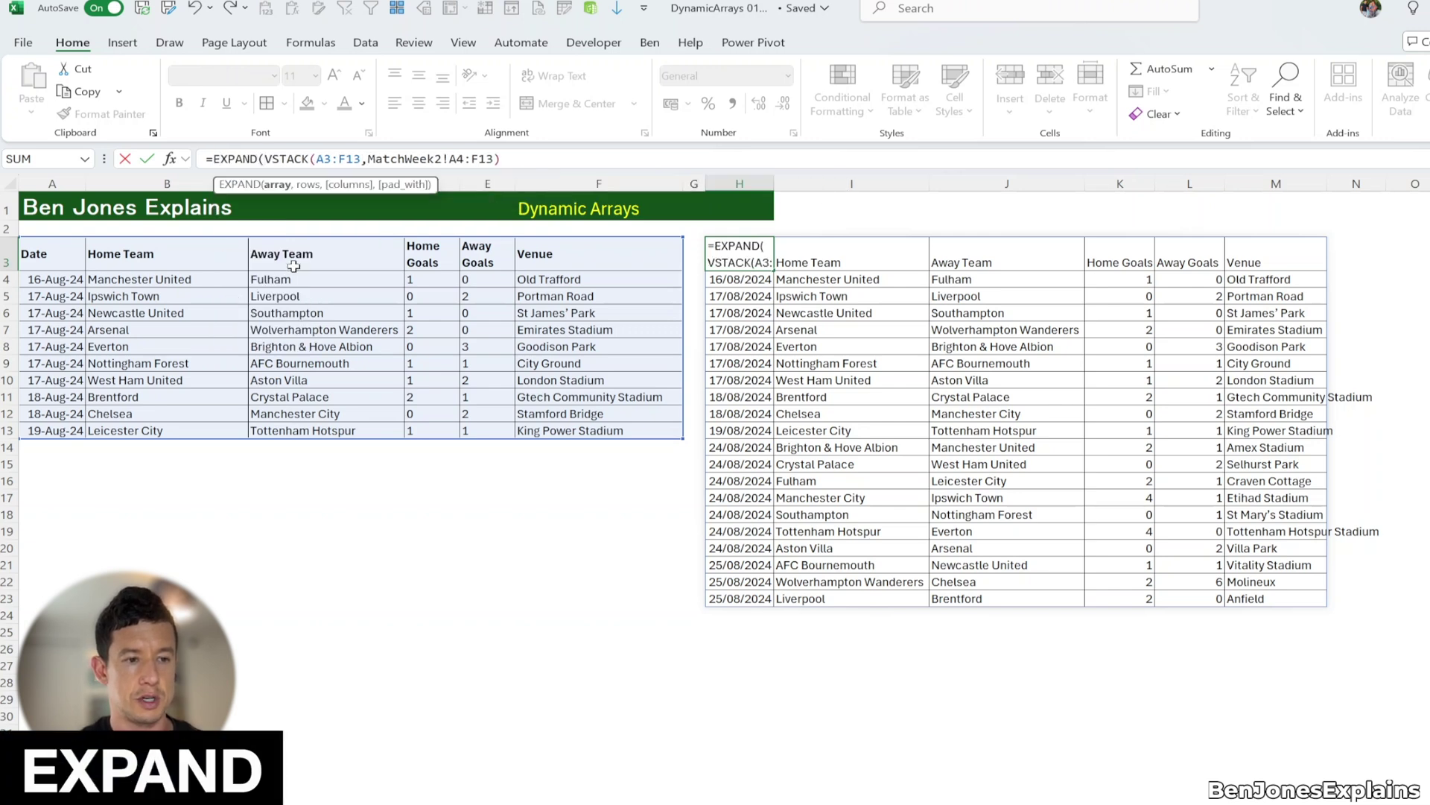
text(,)
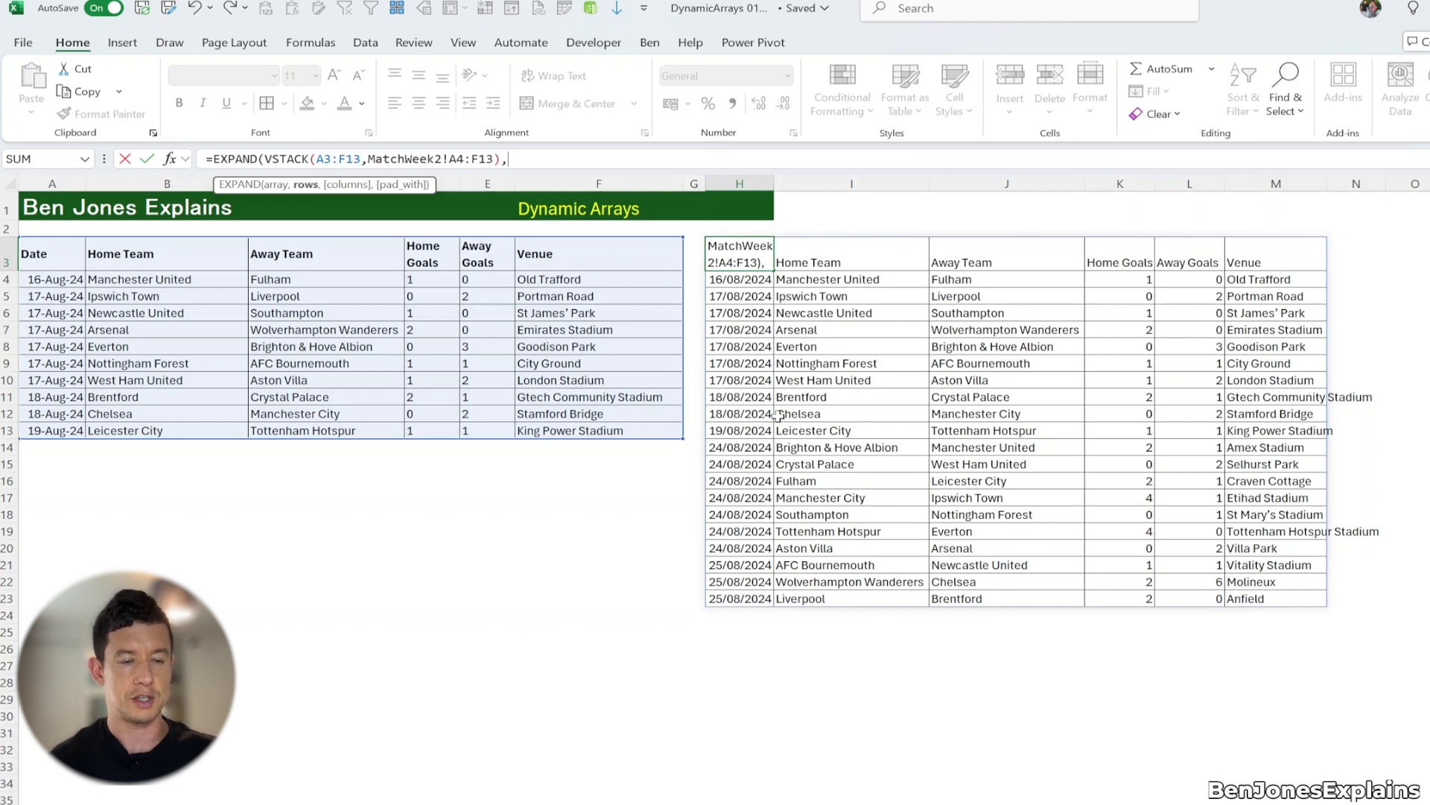
text(31)
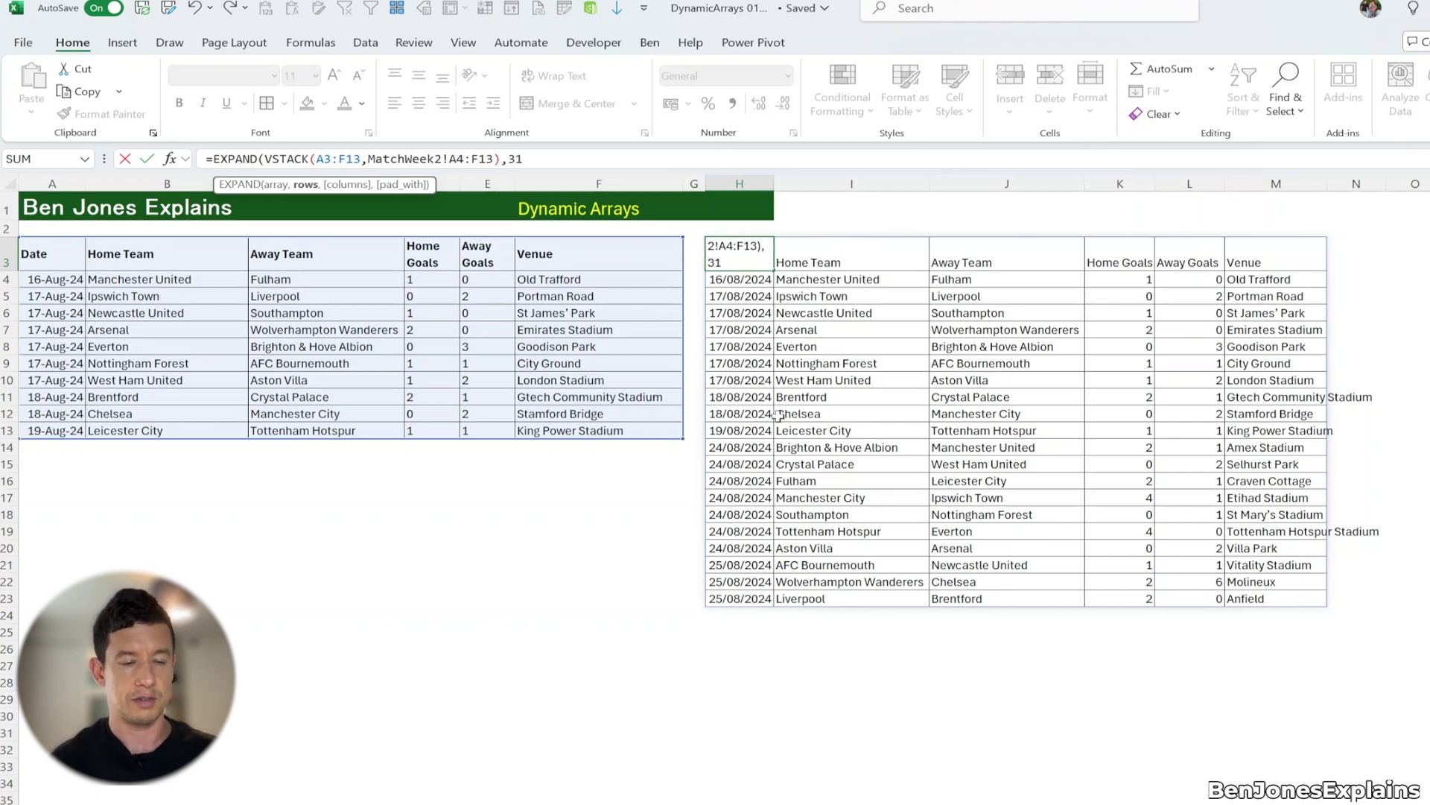
text(,)
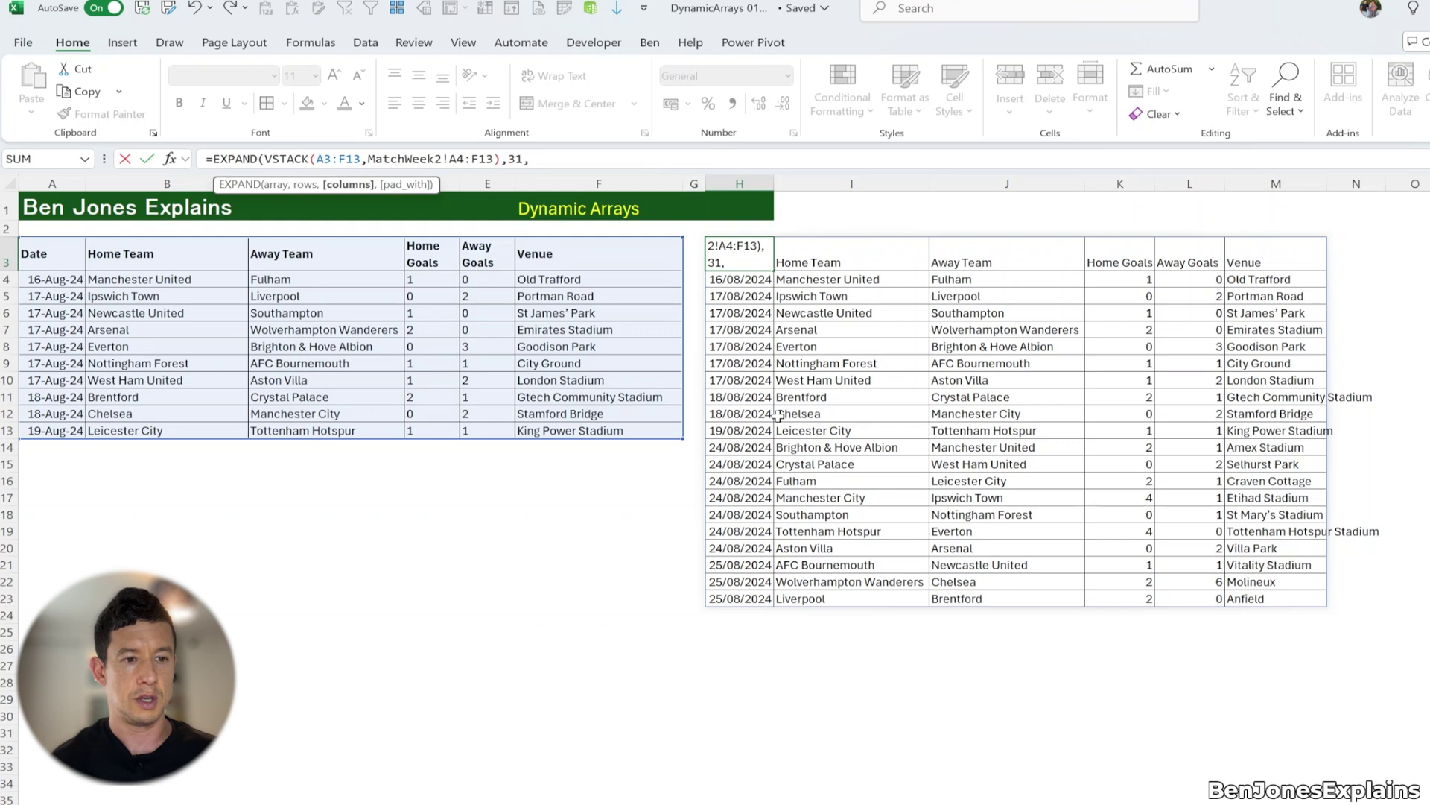
text(,)
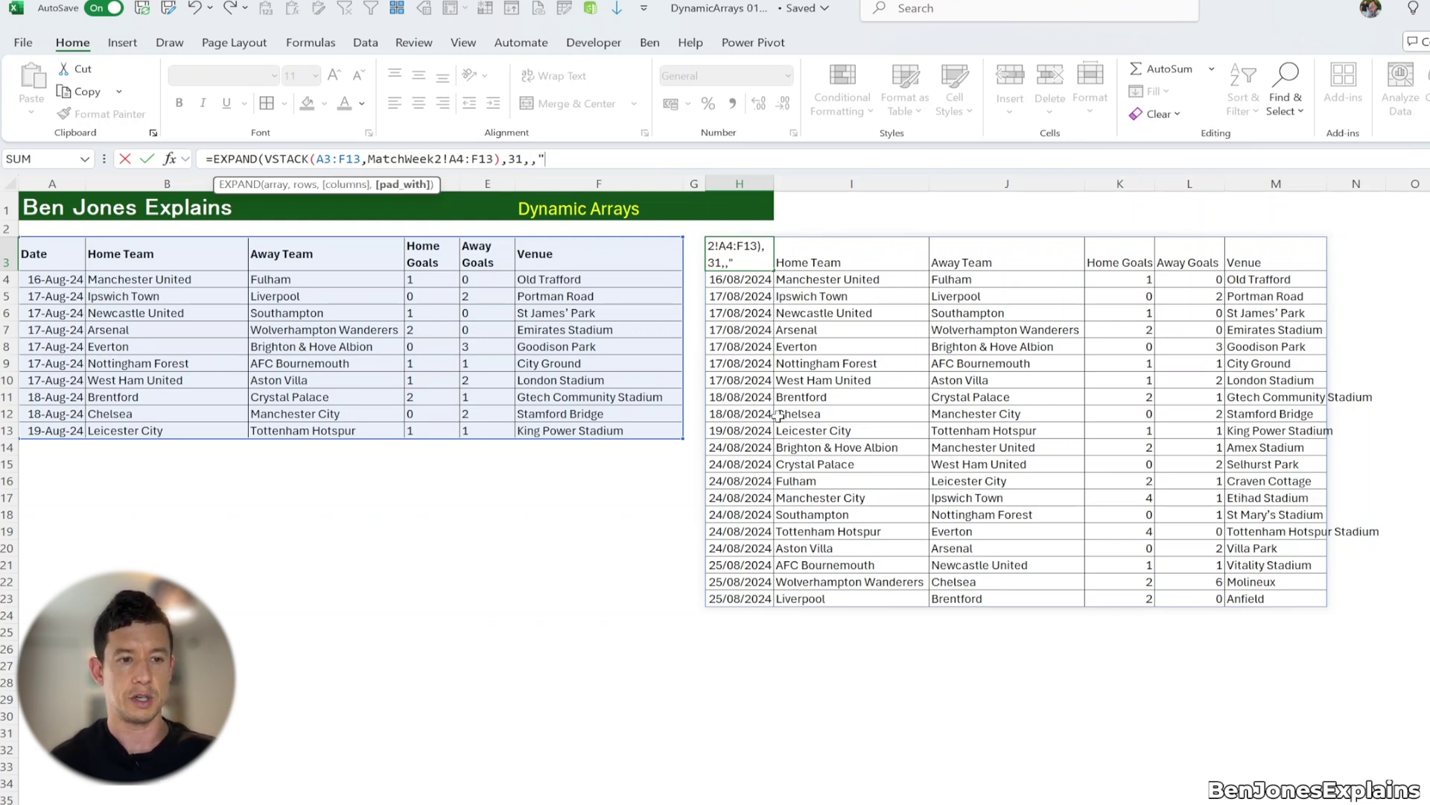
text("Week3"))
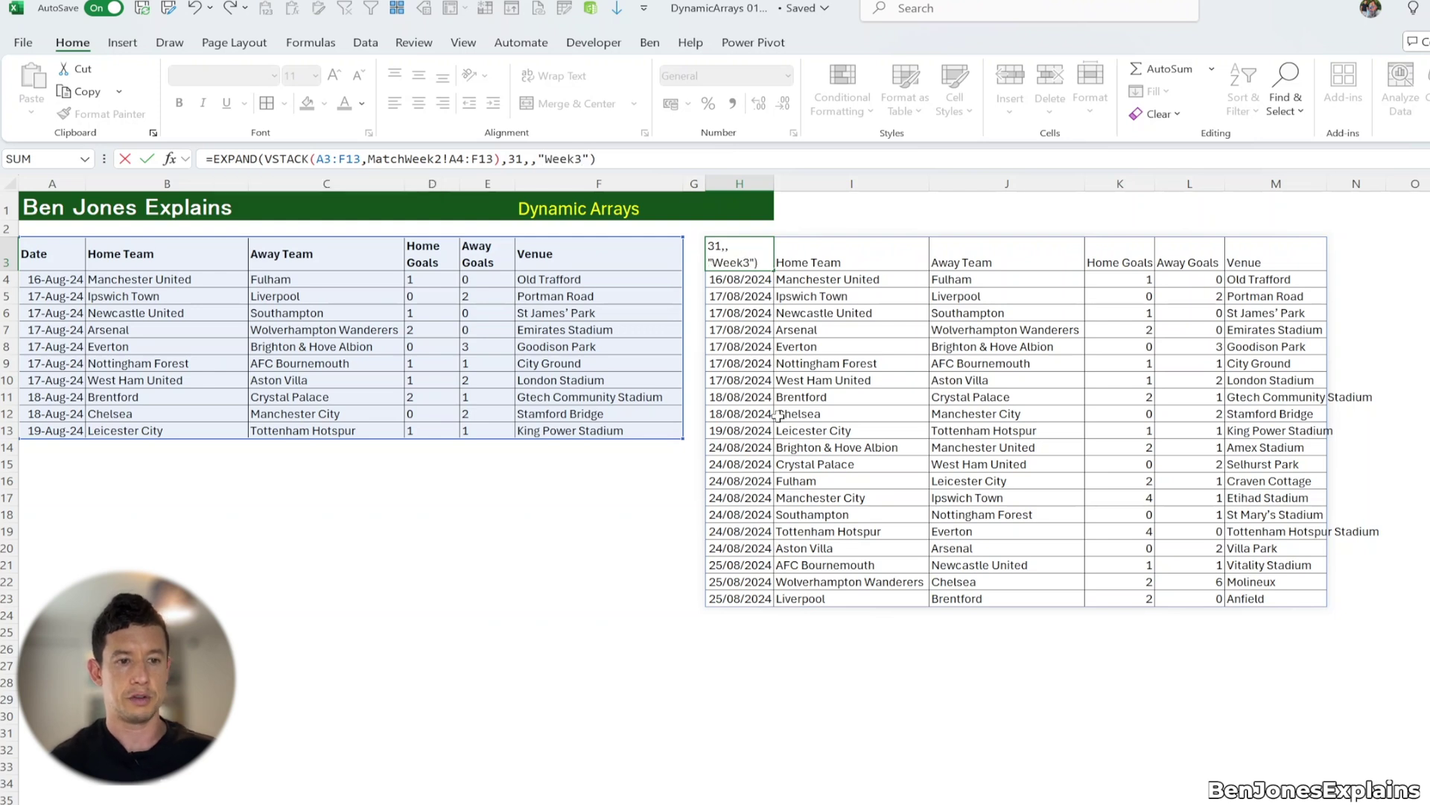
key(Return)
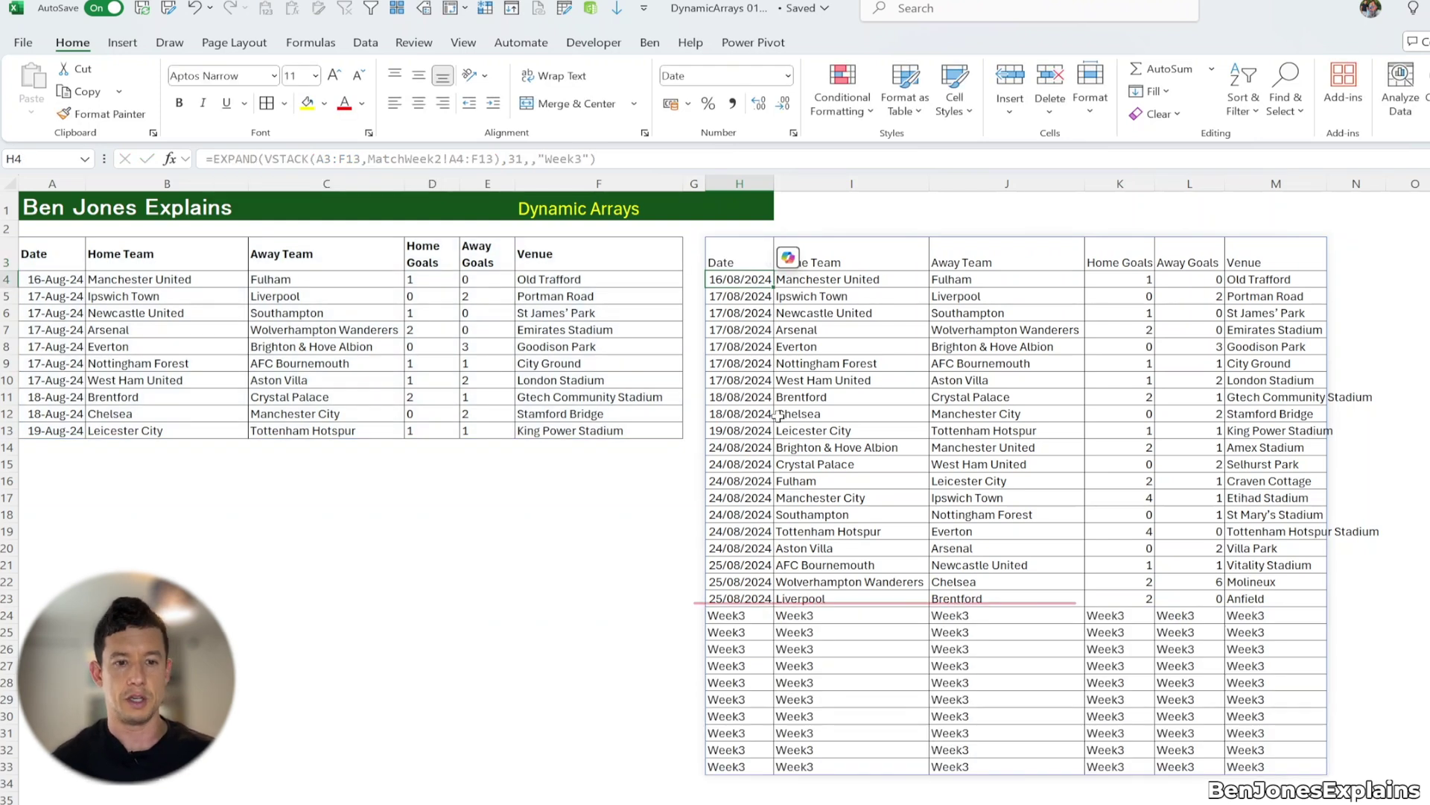
click(743, 618)
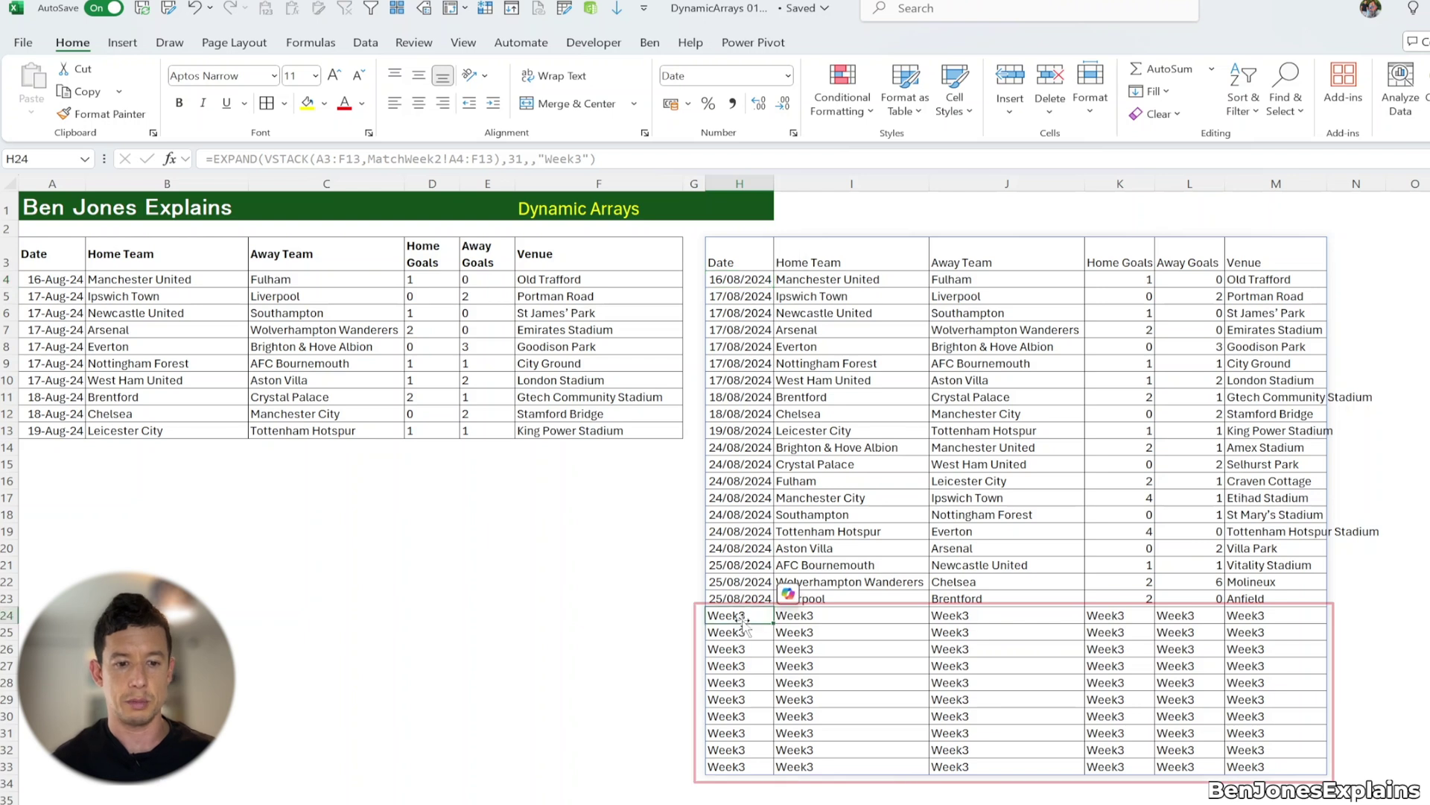
key(ctrl+shift+Down)
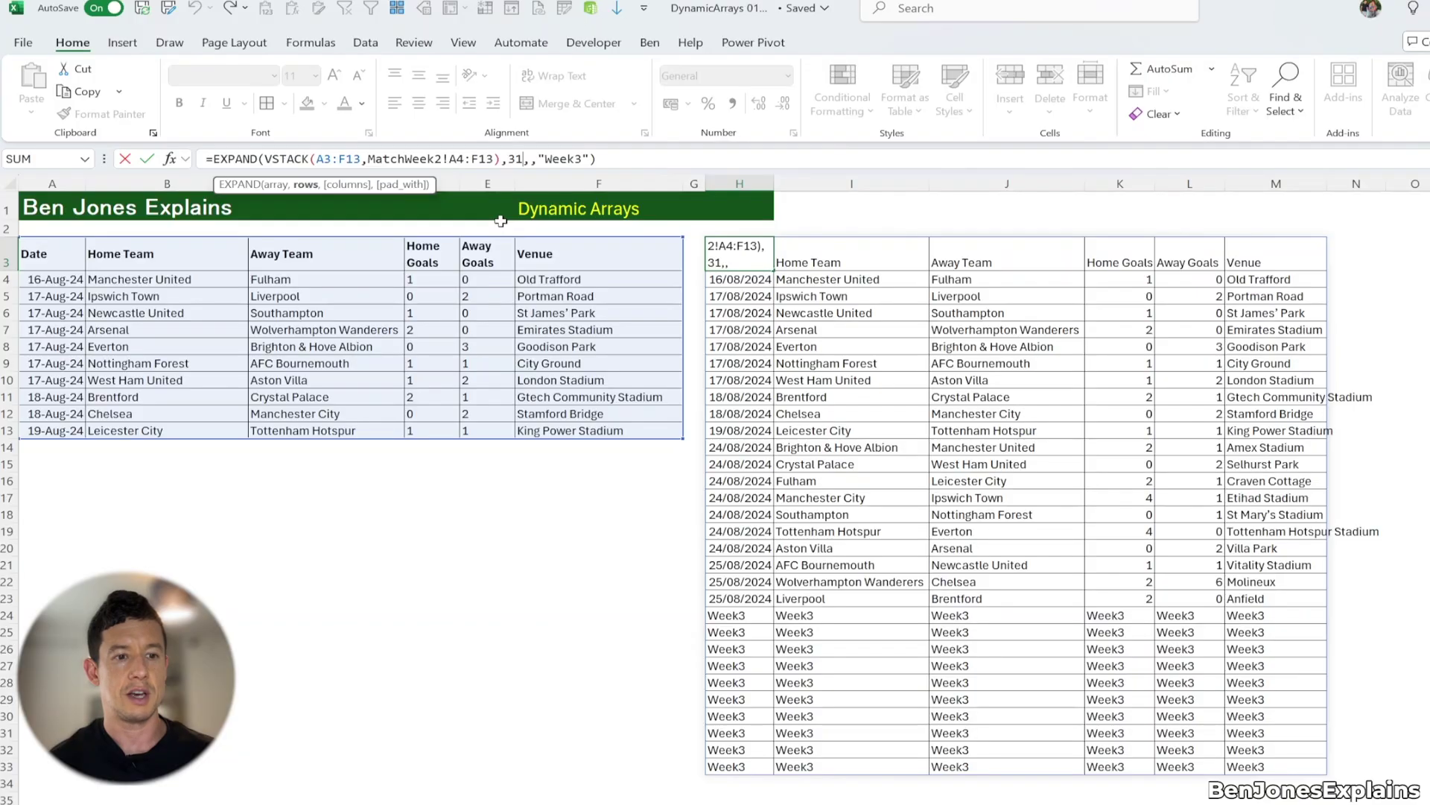
Replace the fixed row count in the H3 EXPAND formula with ROWS(VSTACK(A3:F13,MatchWeek2!A4:F13))+10.
key(BackSpace)
key(BackSpace)
text(ROWS()
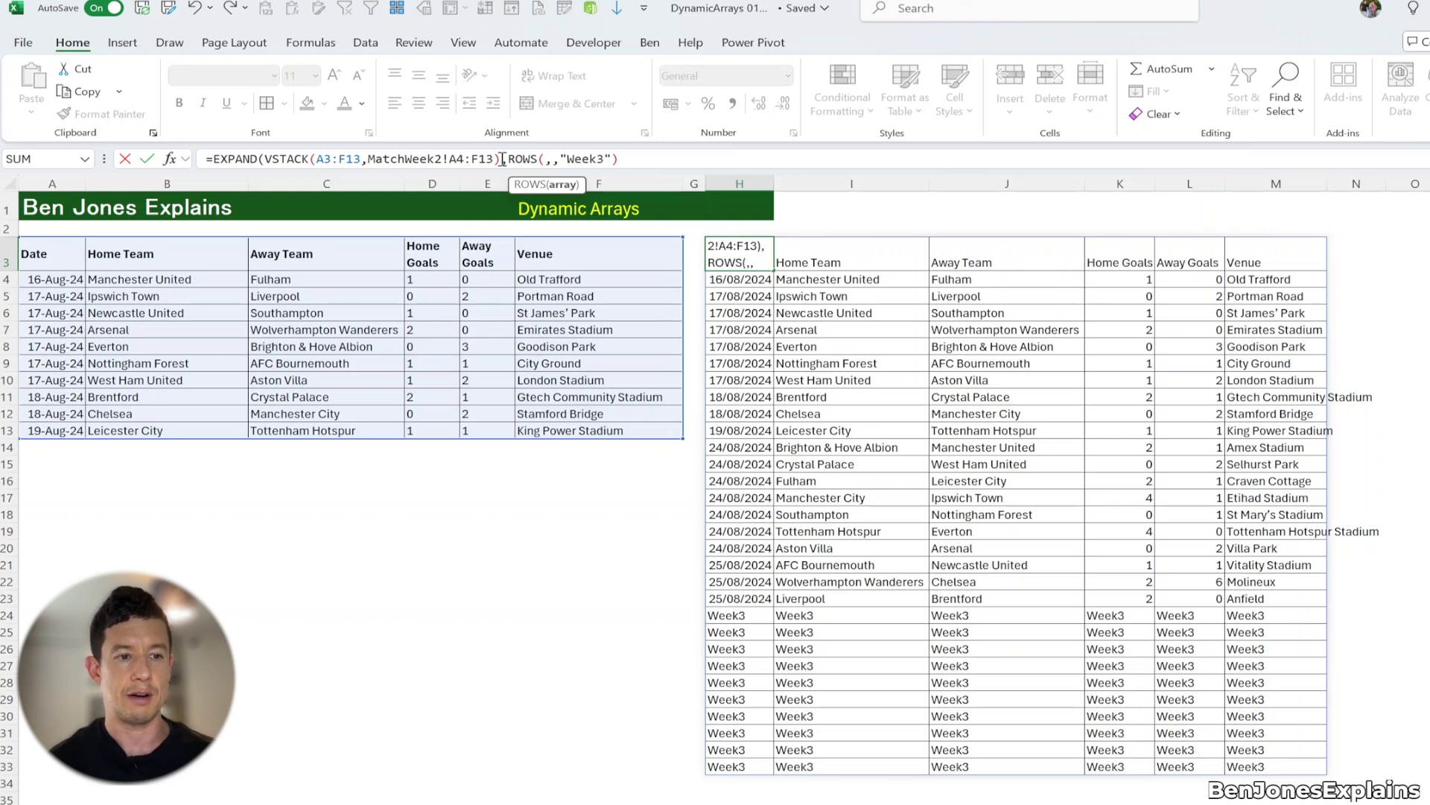
drag(503, 159, 262, 168)
key(ctrl+c)
click(541, 159)
key(ctrl+v)
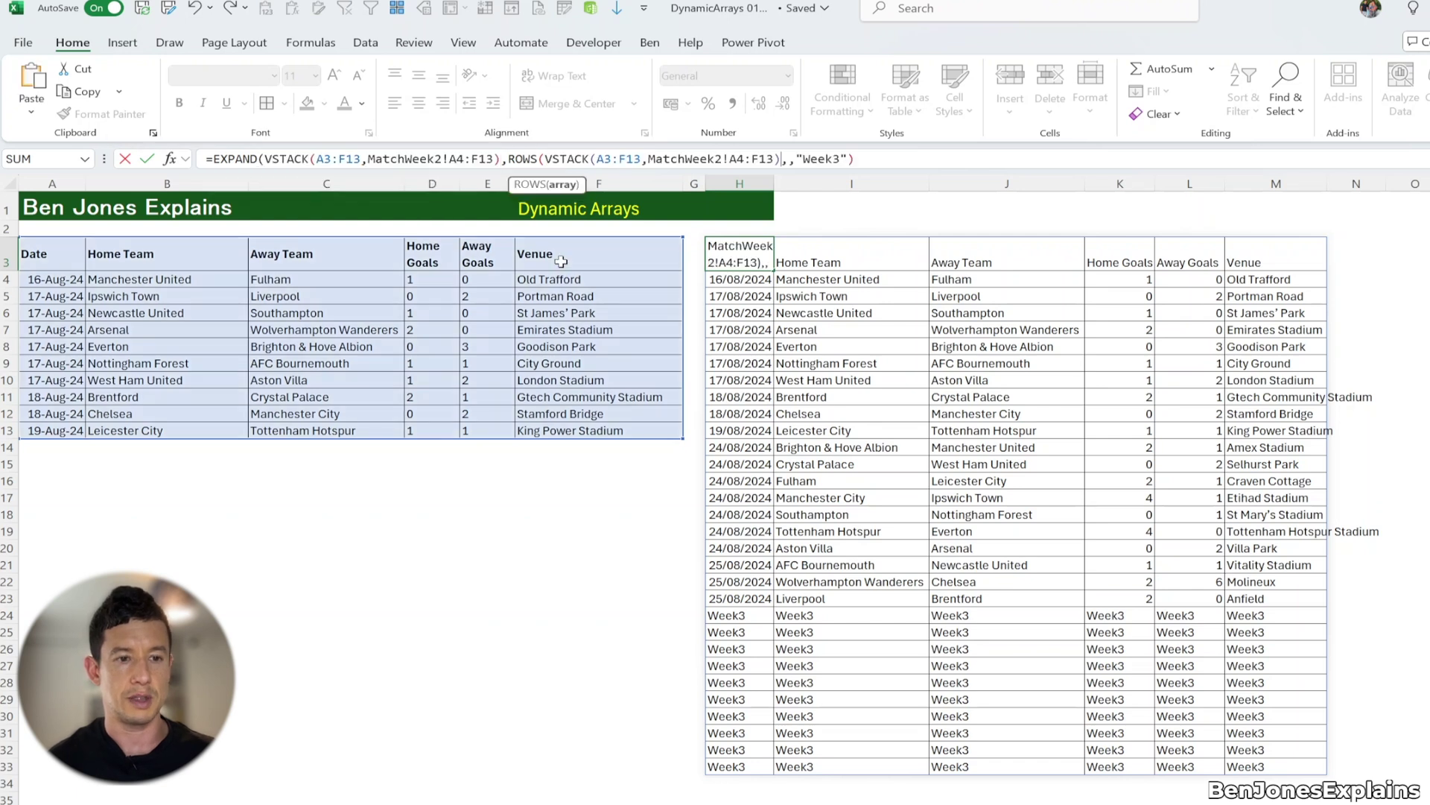
text()+10)
key(Return)
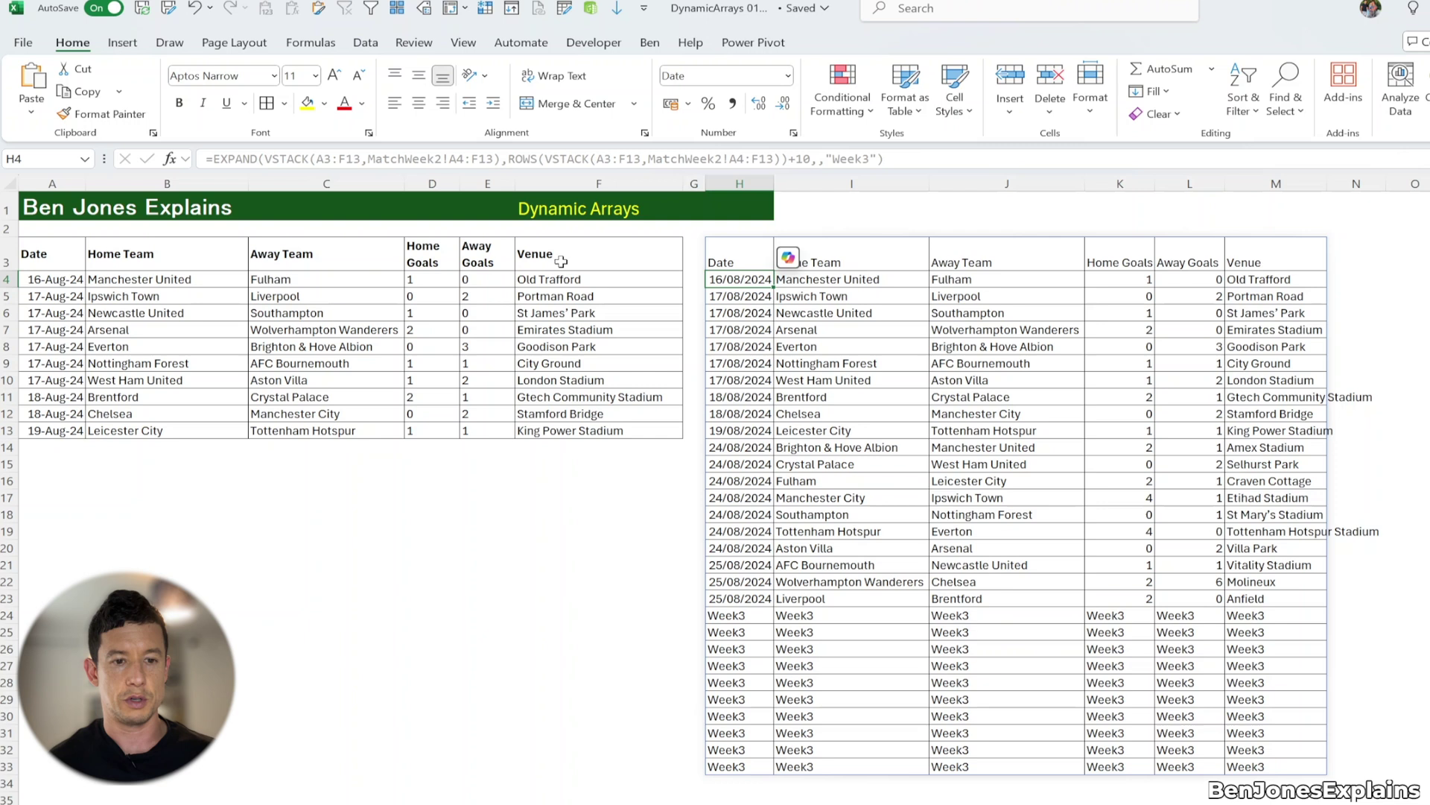
Enlarge the formula bar for H3 and start a LET function on a separate line above the EXPAND expression.
click(755, 264)
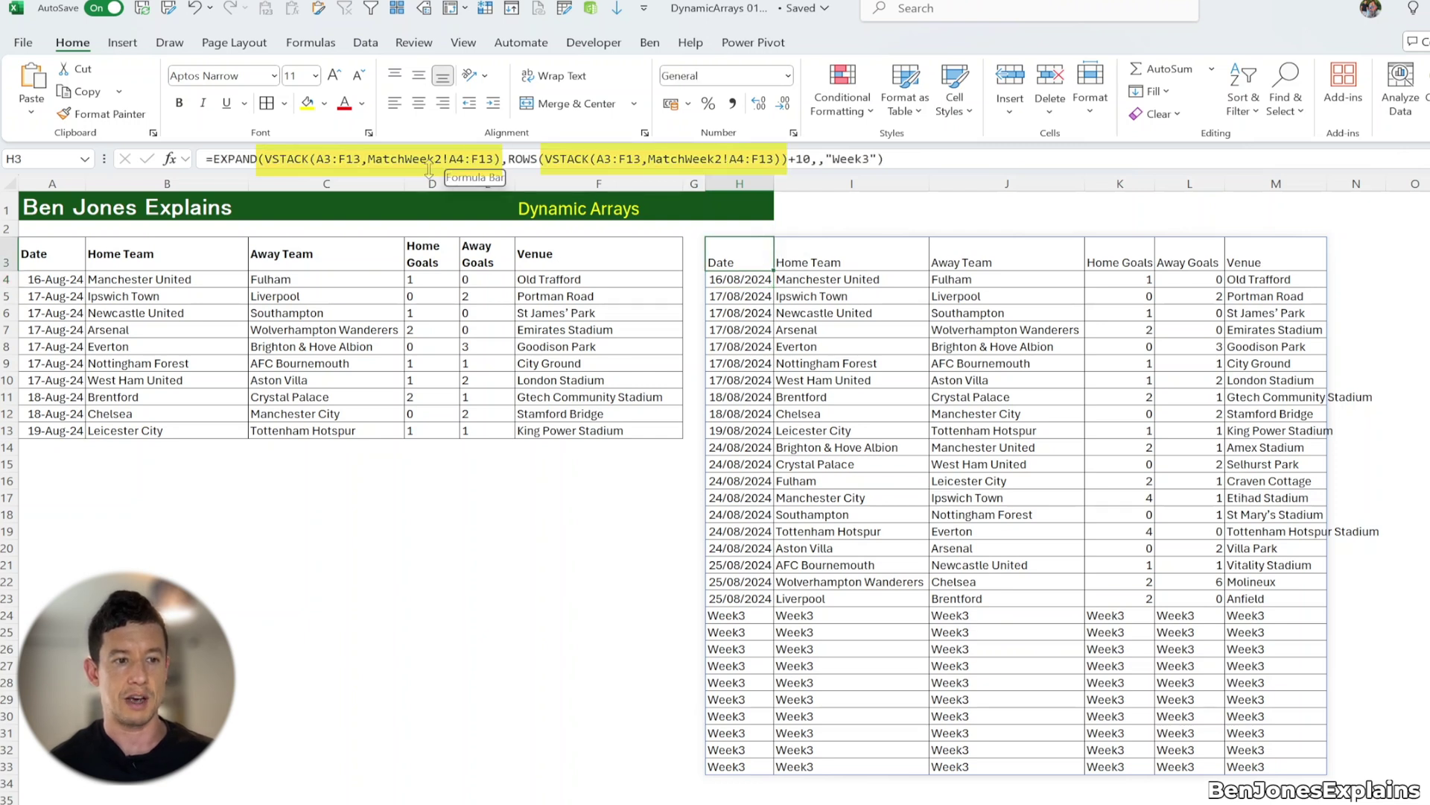
drag(429, 168, 430, 257)
click(566, 161)
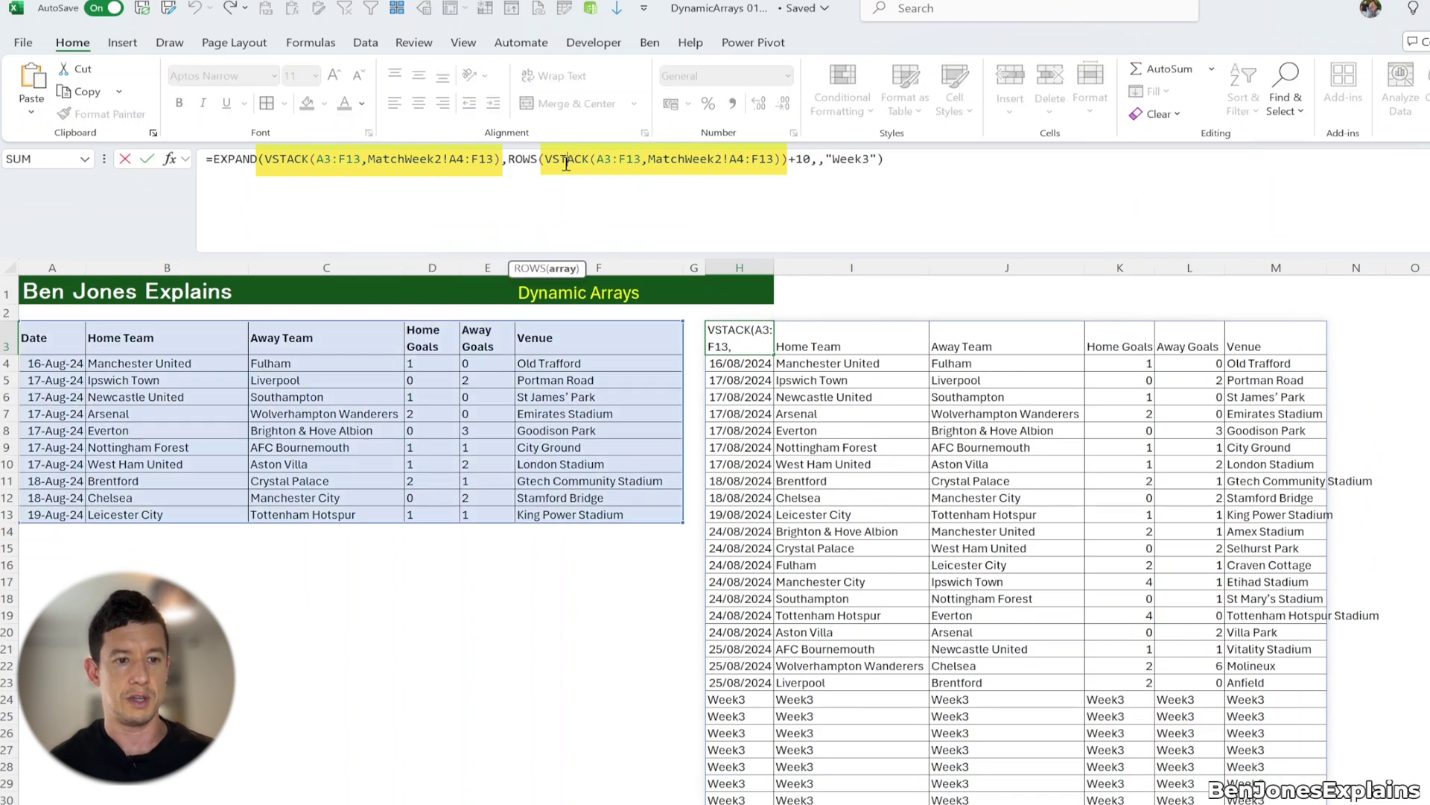
click(215, 160)
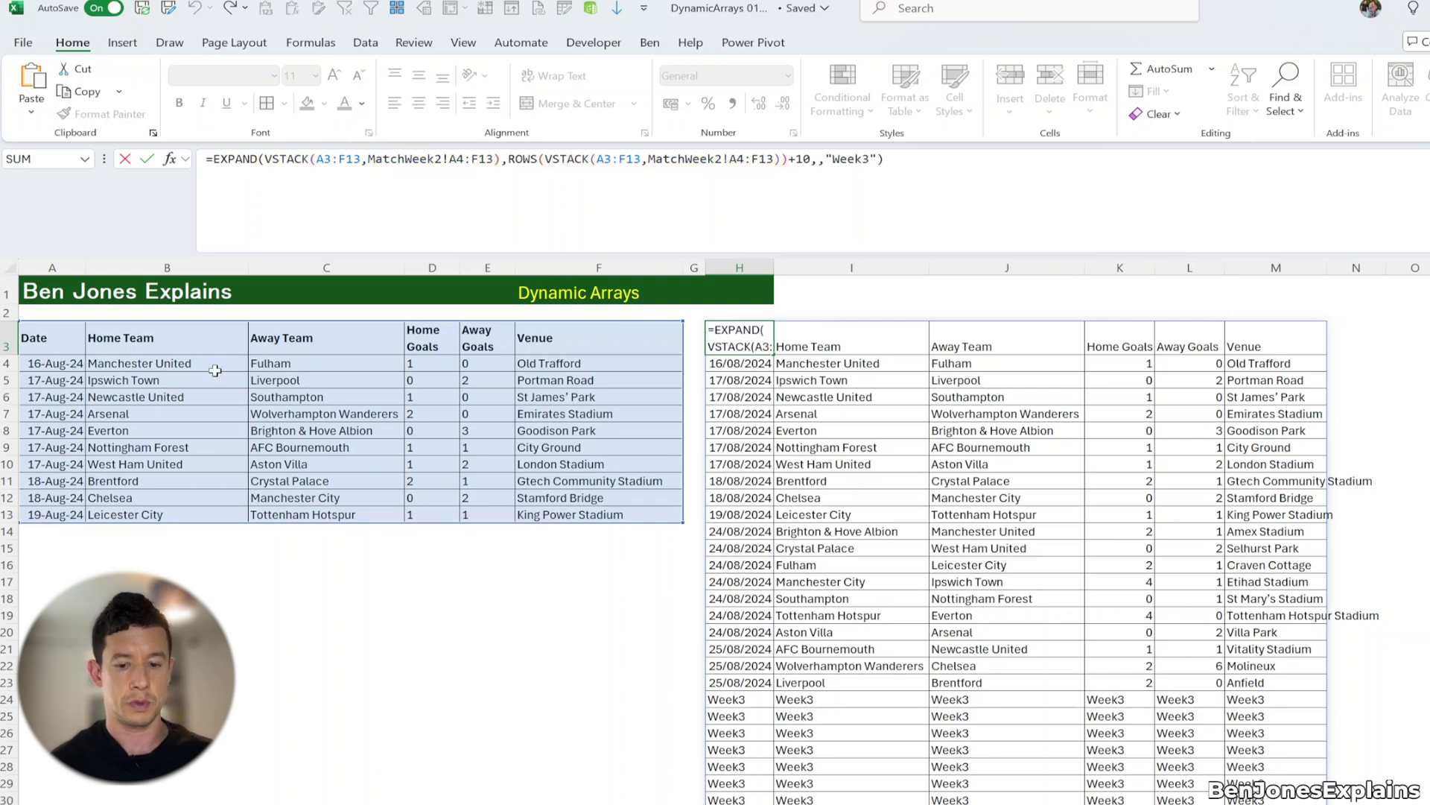
key(alt+Return)
key(alt+Return)
text(LET()
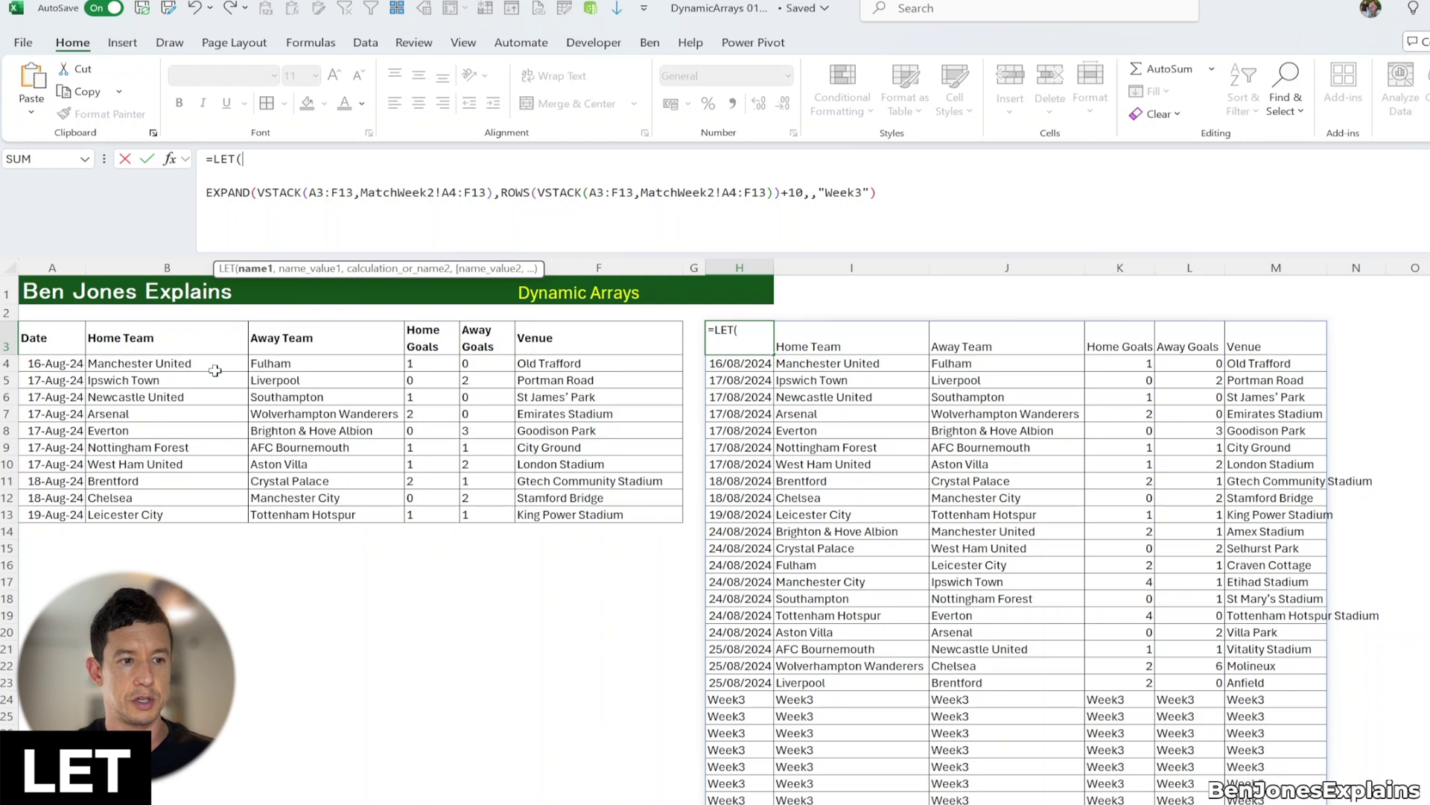
Define the LET variable _Data on its own line as VSTACK(A3:F13,MatchWeek2!A4:F13).
key(alt+Return)
text(_Da)
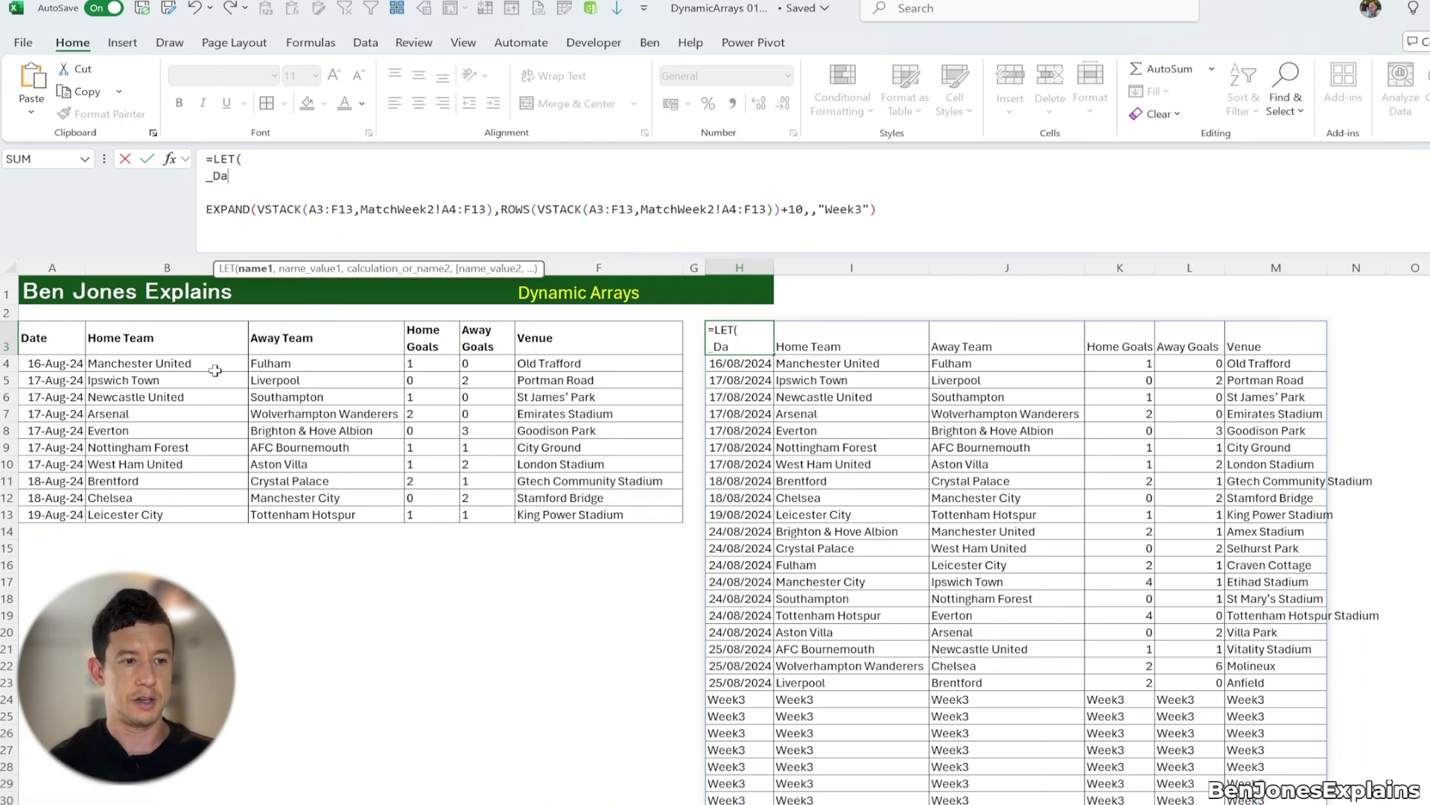
text(ta)
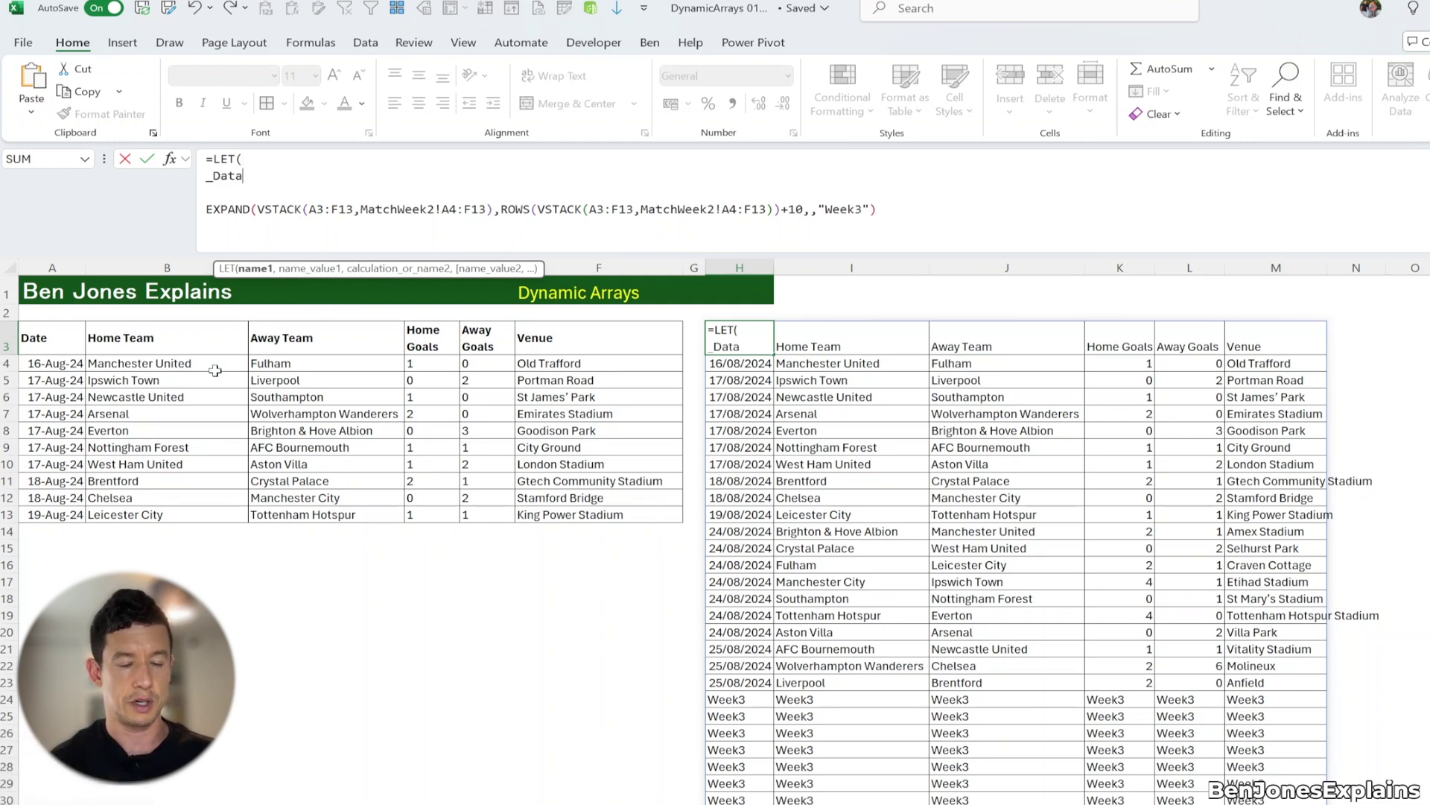
text(,)
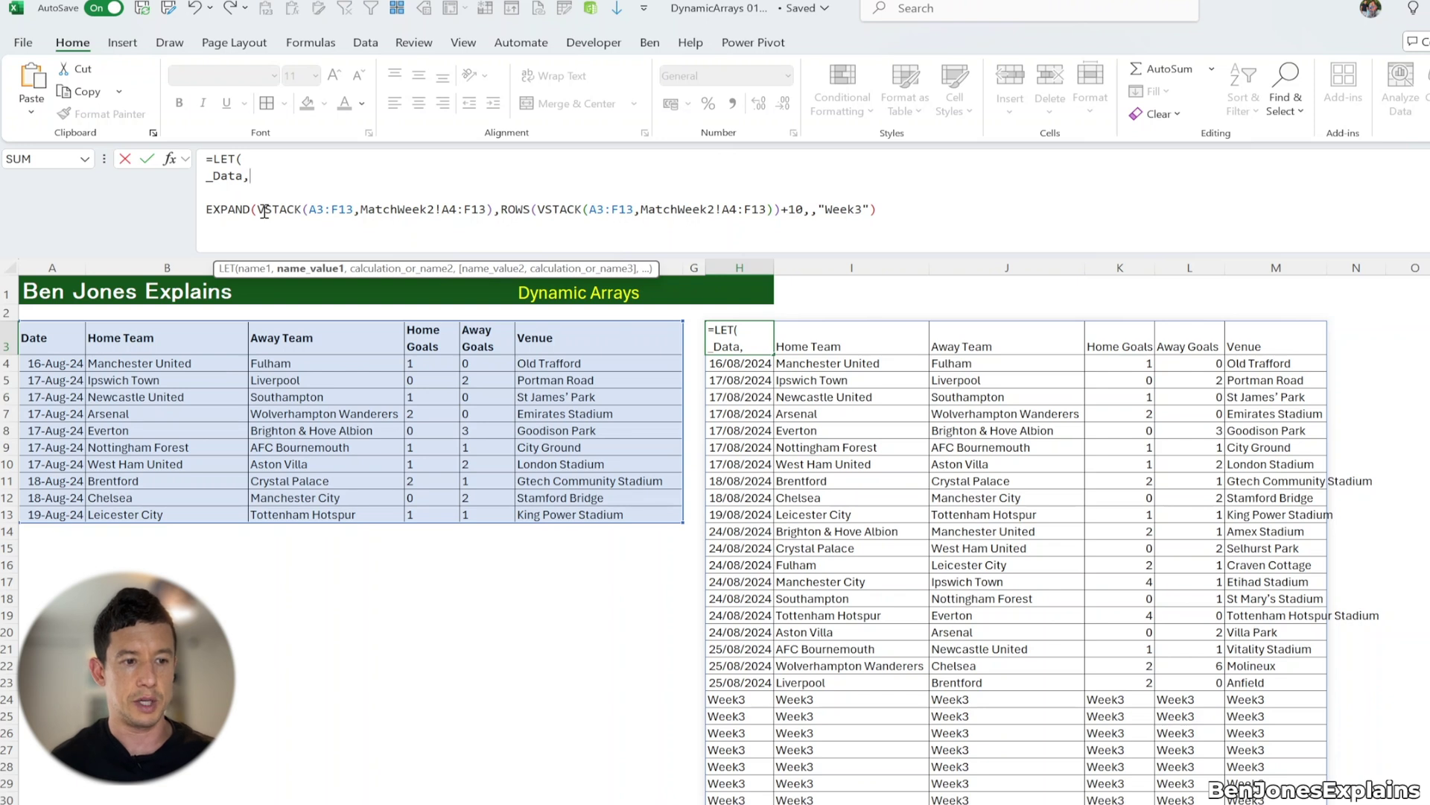
drag(258, 211, 489, 214)
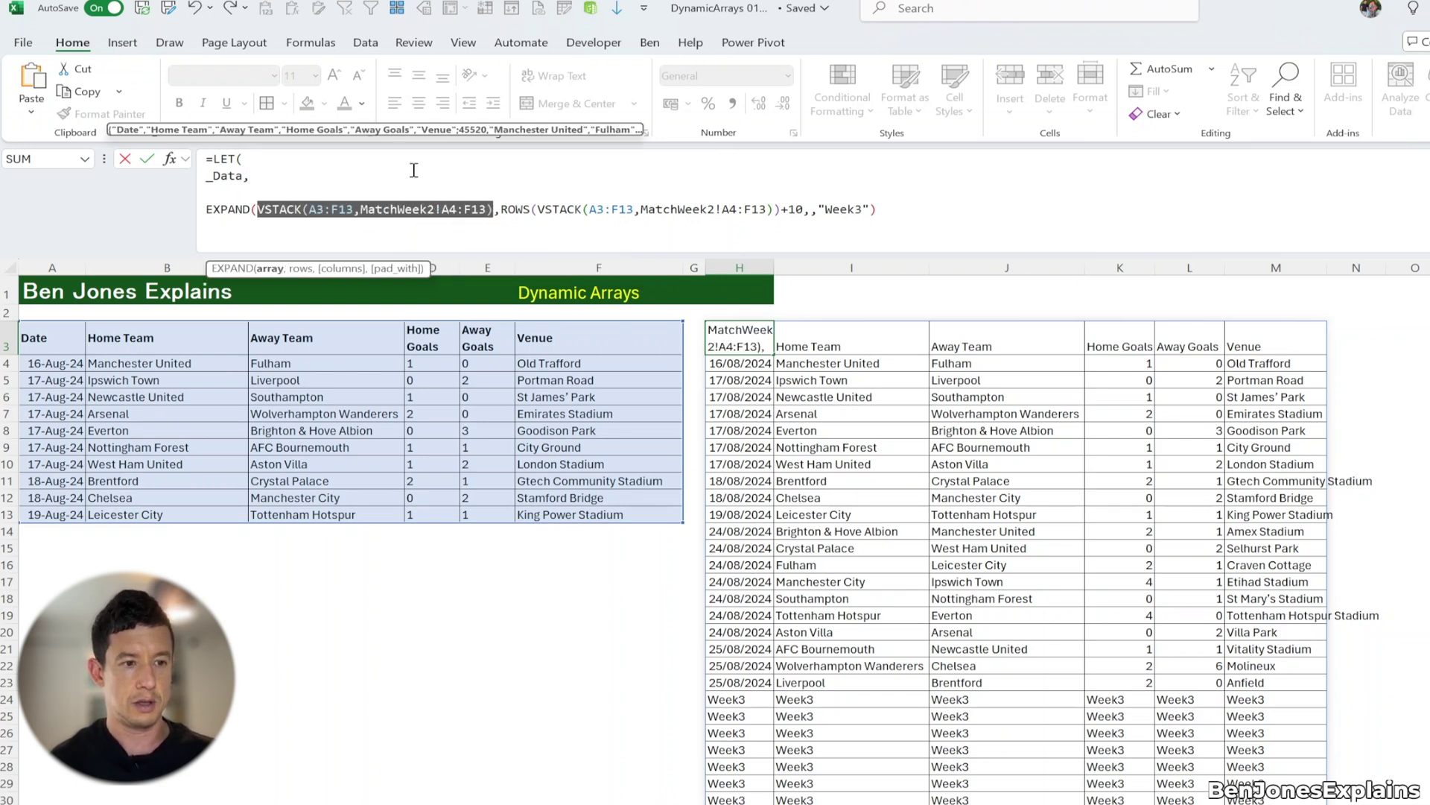
click(333, 168)
key(ctrl+v)
text(,)
key(alt+Return)
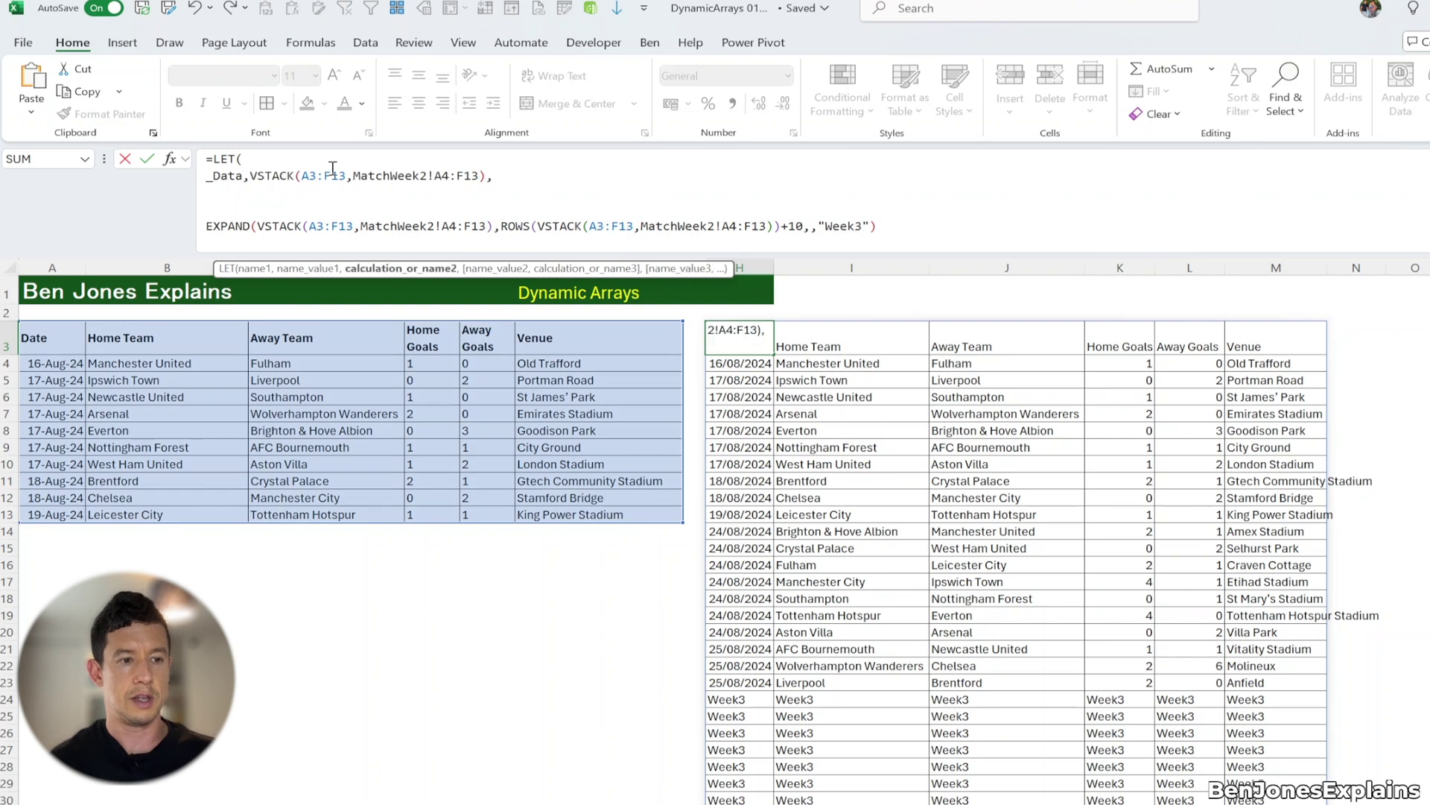
Define the LET variable _Rows on the line below _Data as ROWS(_Data)+10.
text(_Ro)
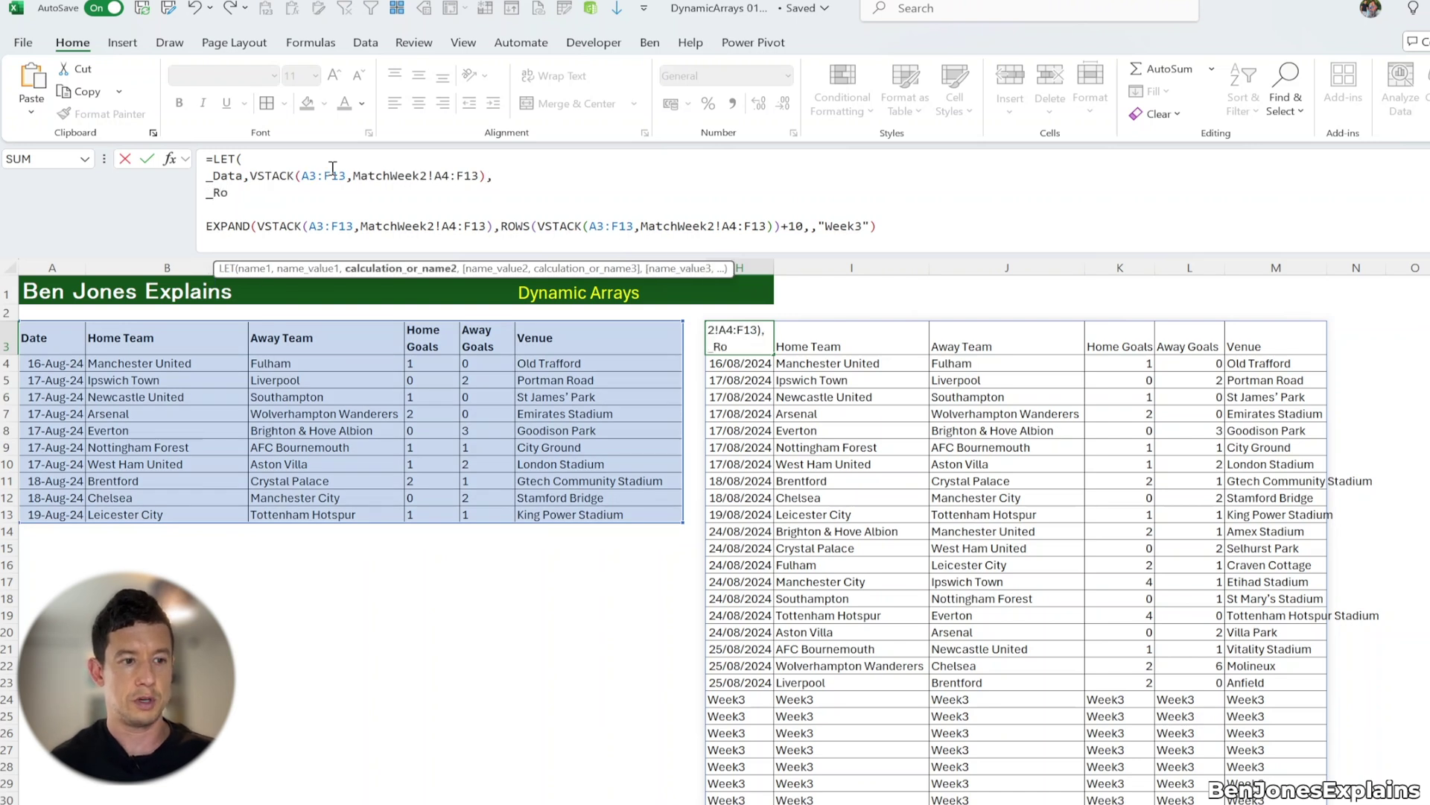
text(ws,ROWS()
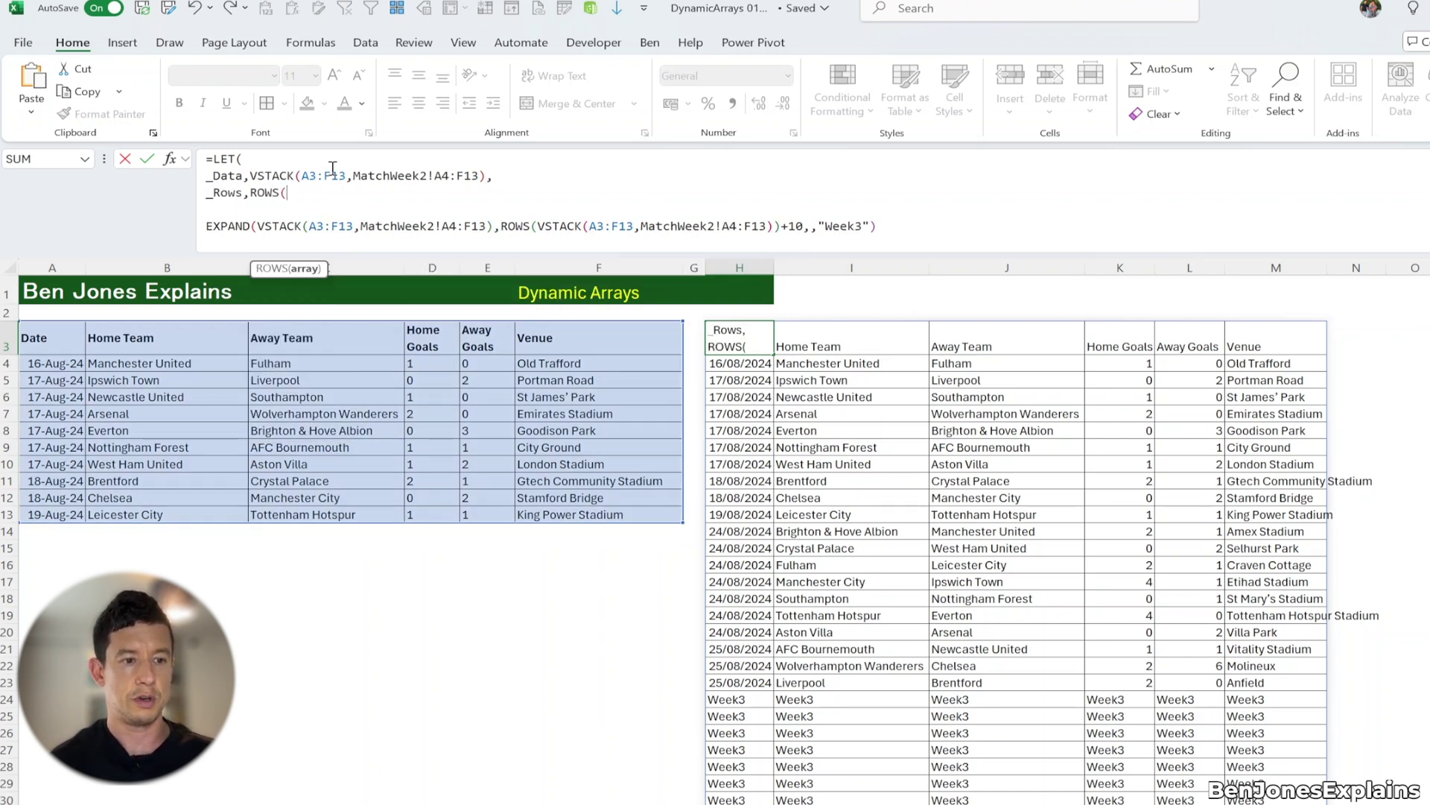
text(_dat)
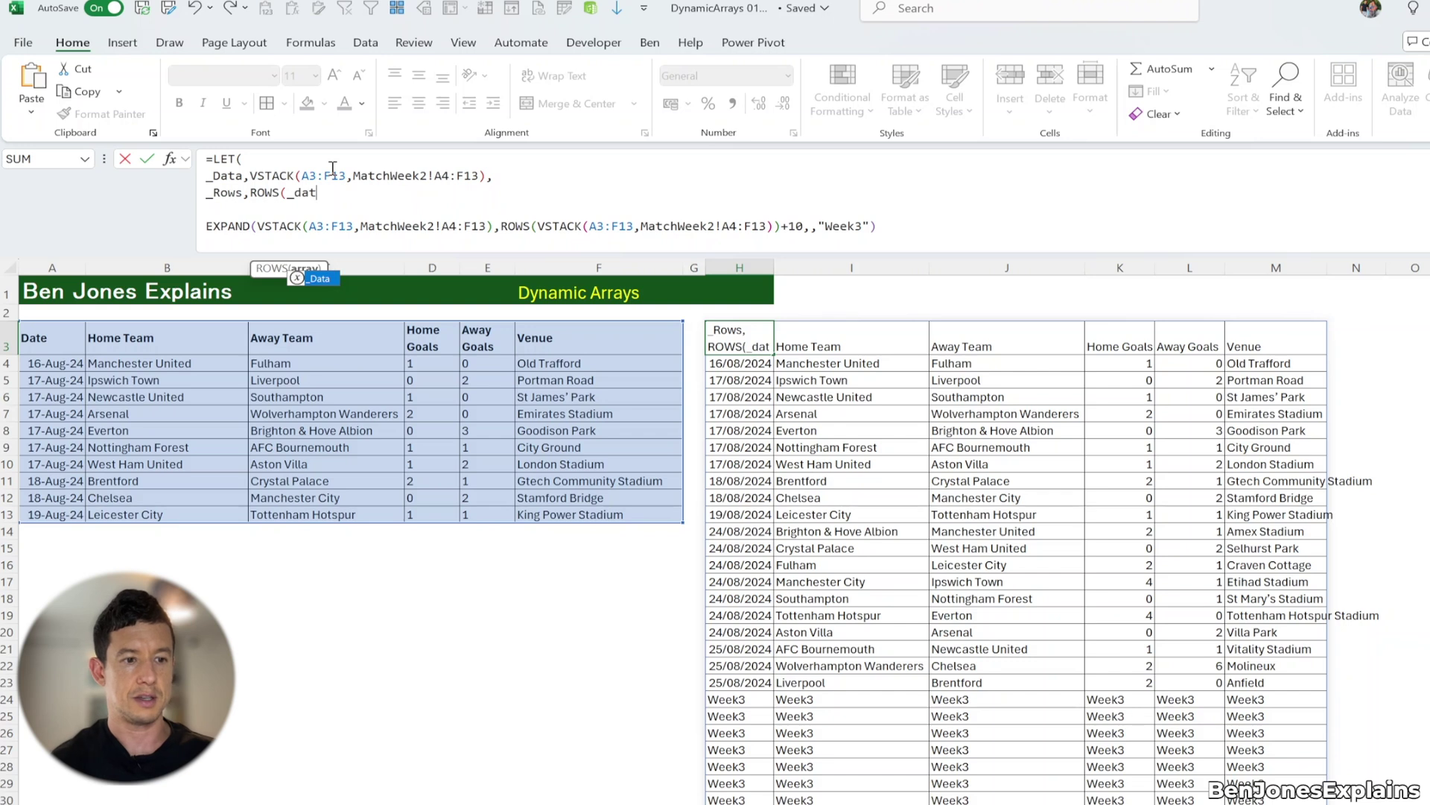
key(Tab)
text()+10)
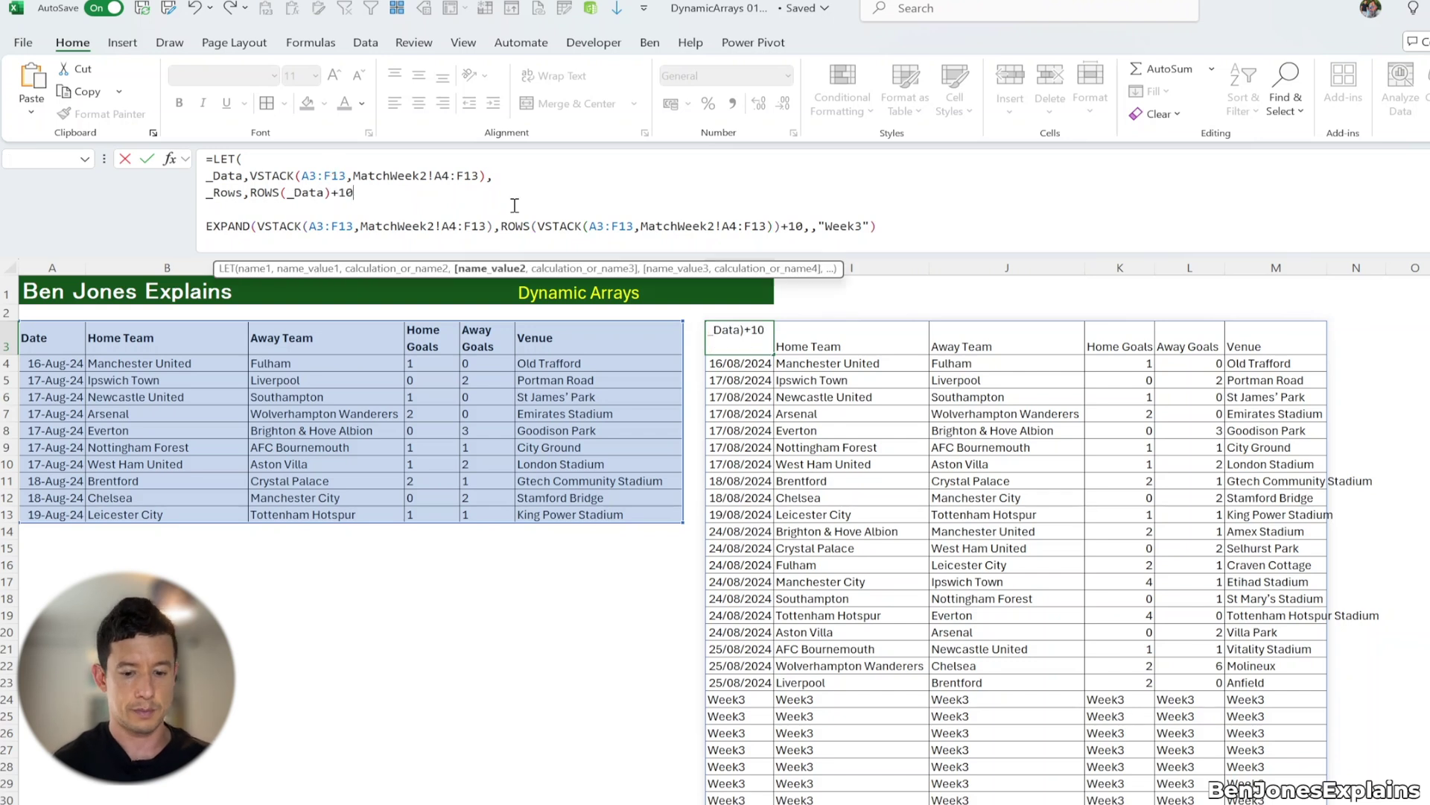
text(,)
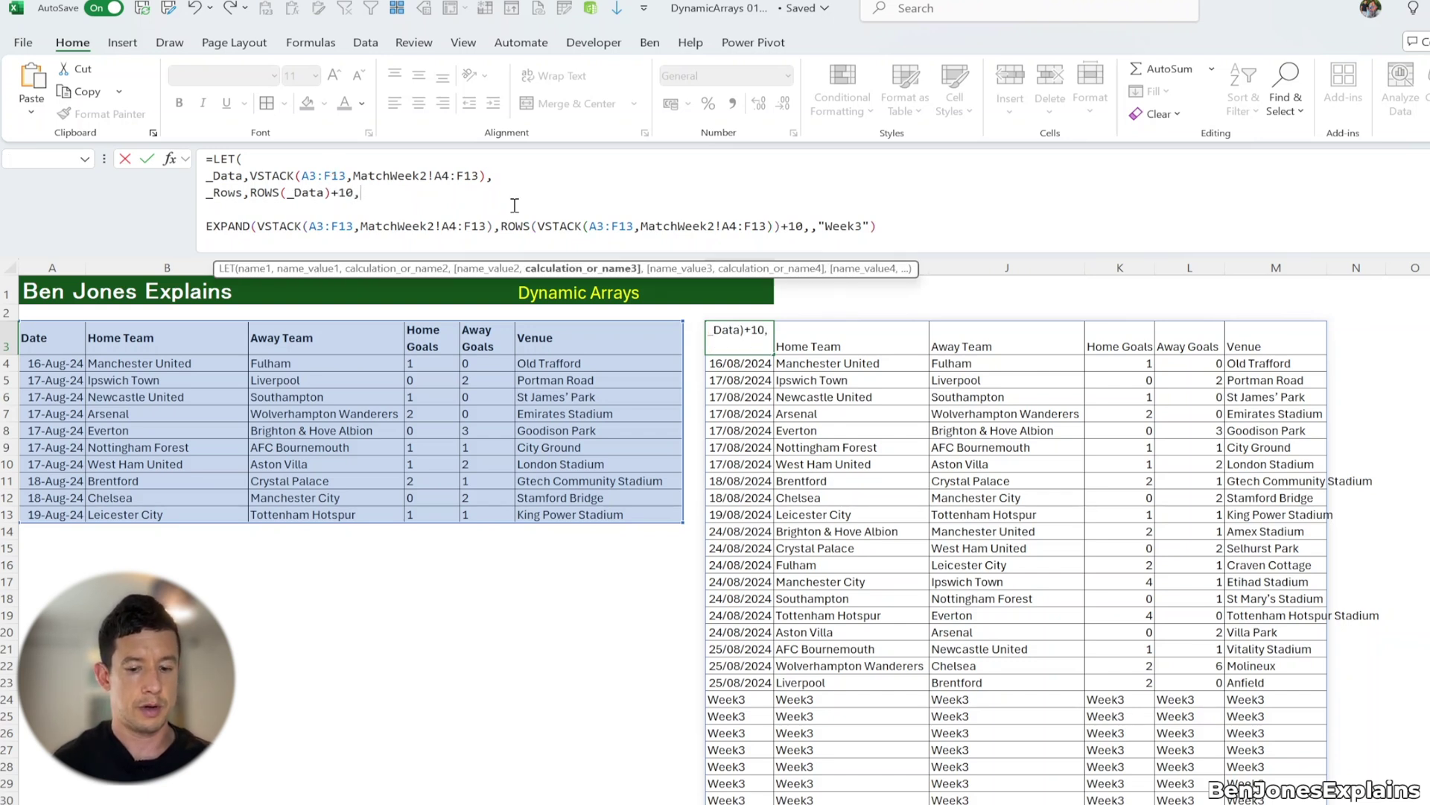
Define the LET variable _NewData on the line below _Rows as EXPAND(_Data,_Rows,,"Week3").
key(alt+Return)
text(_NewData,Expa)
key(Tab)
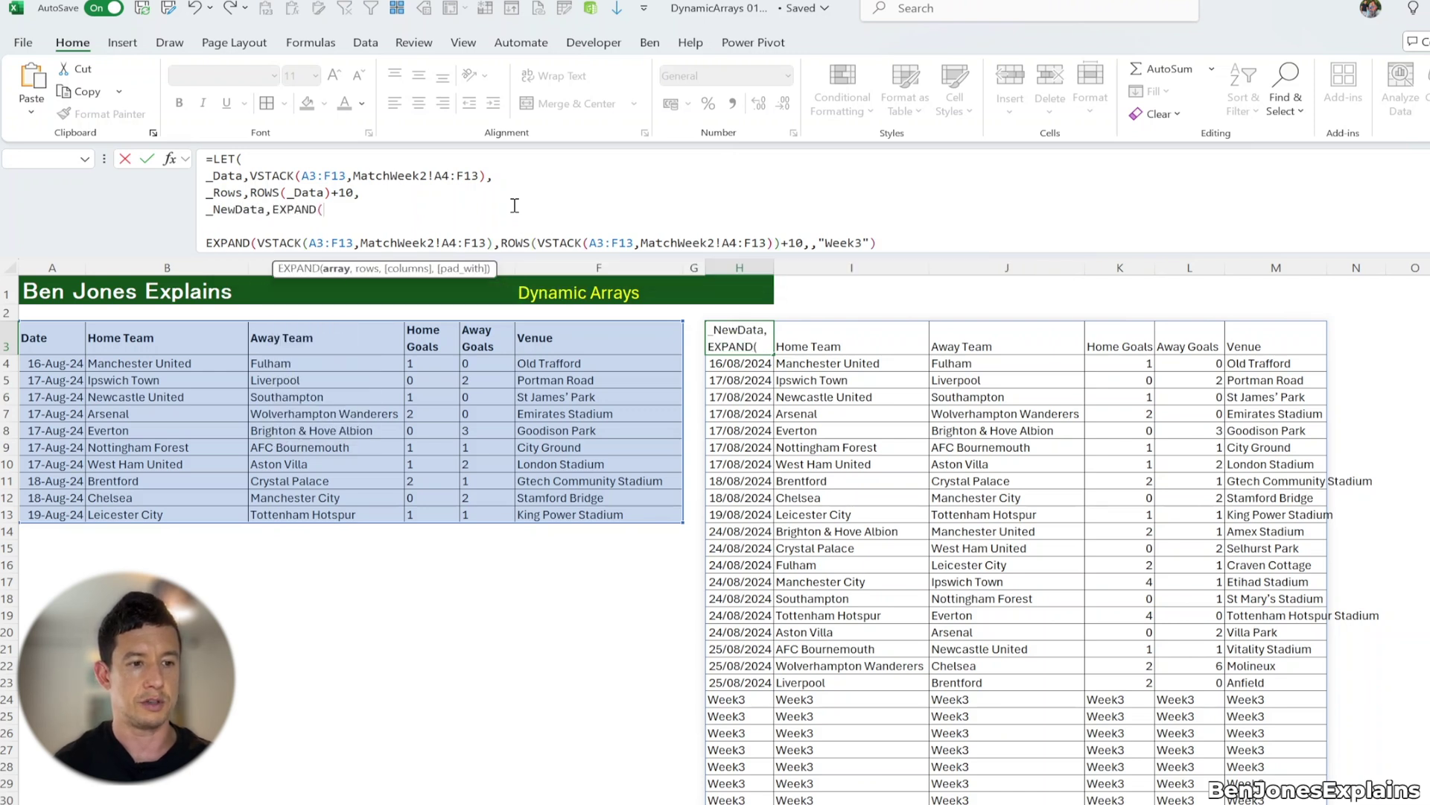
text(_Data,)
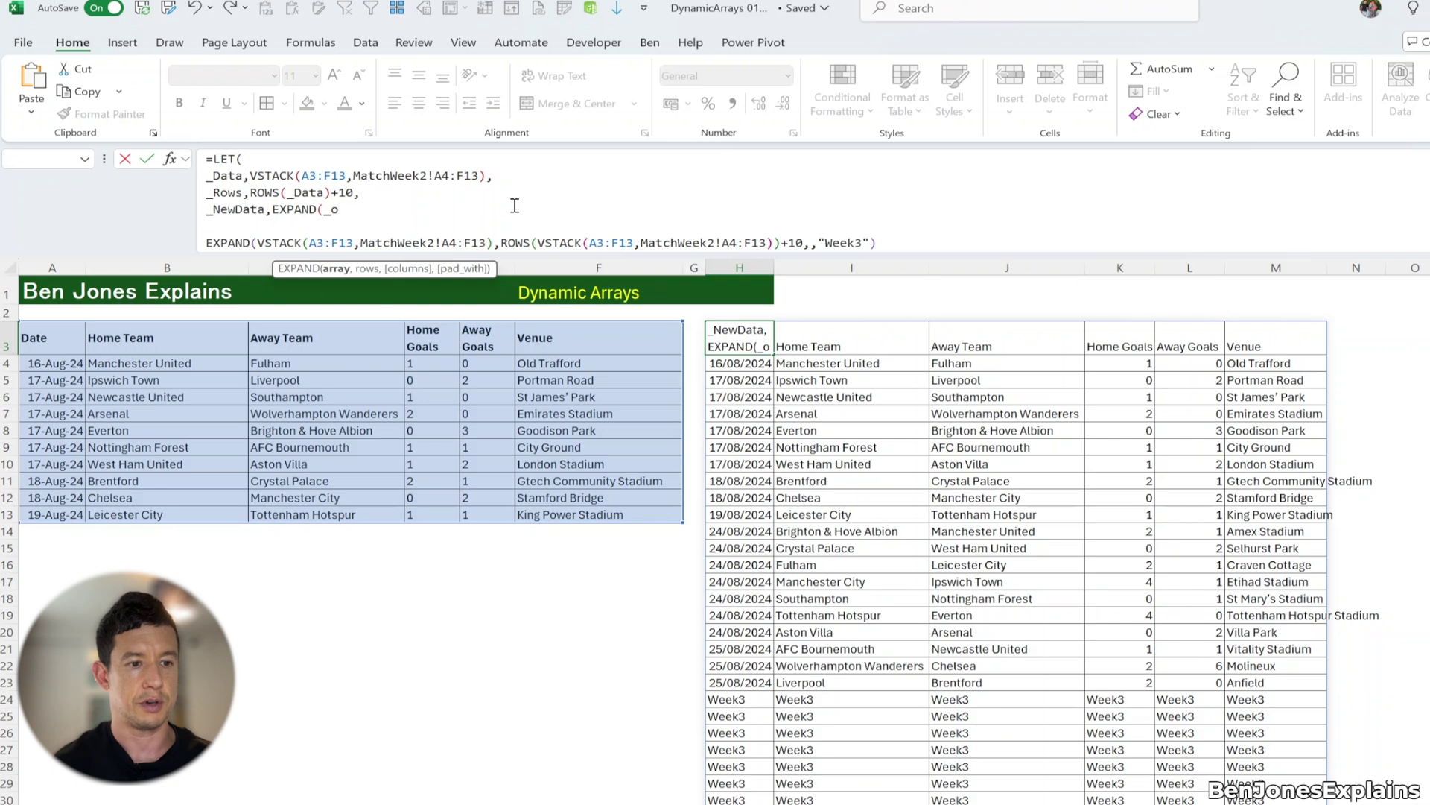
text(_Ro)
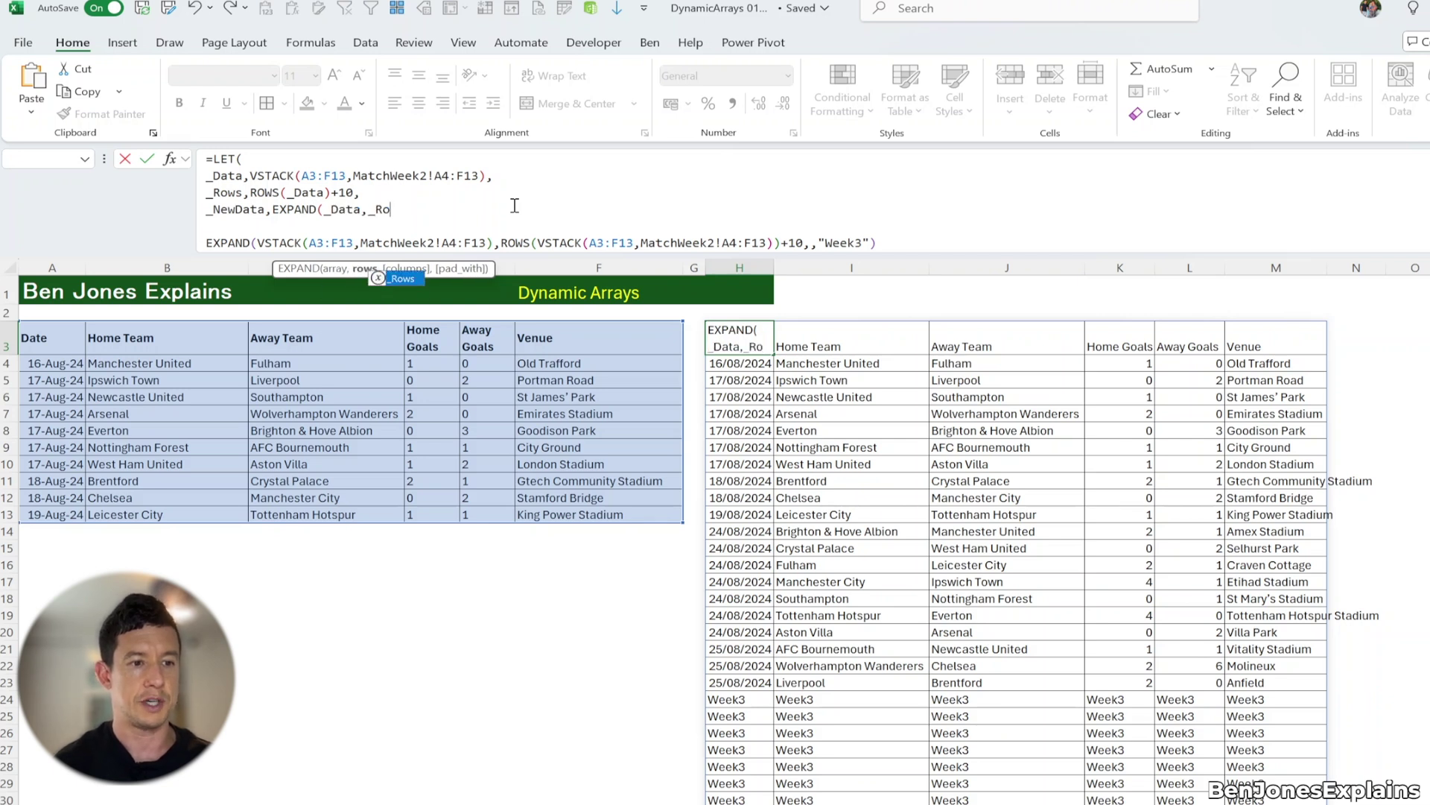
key(Tab)
text(,,"Week3")
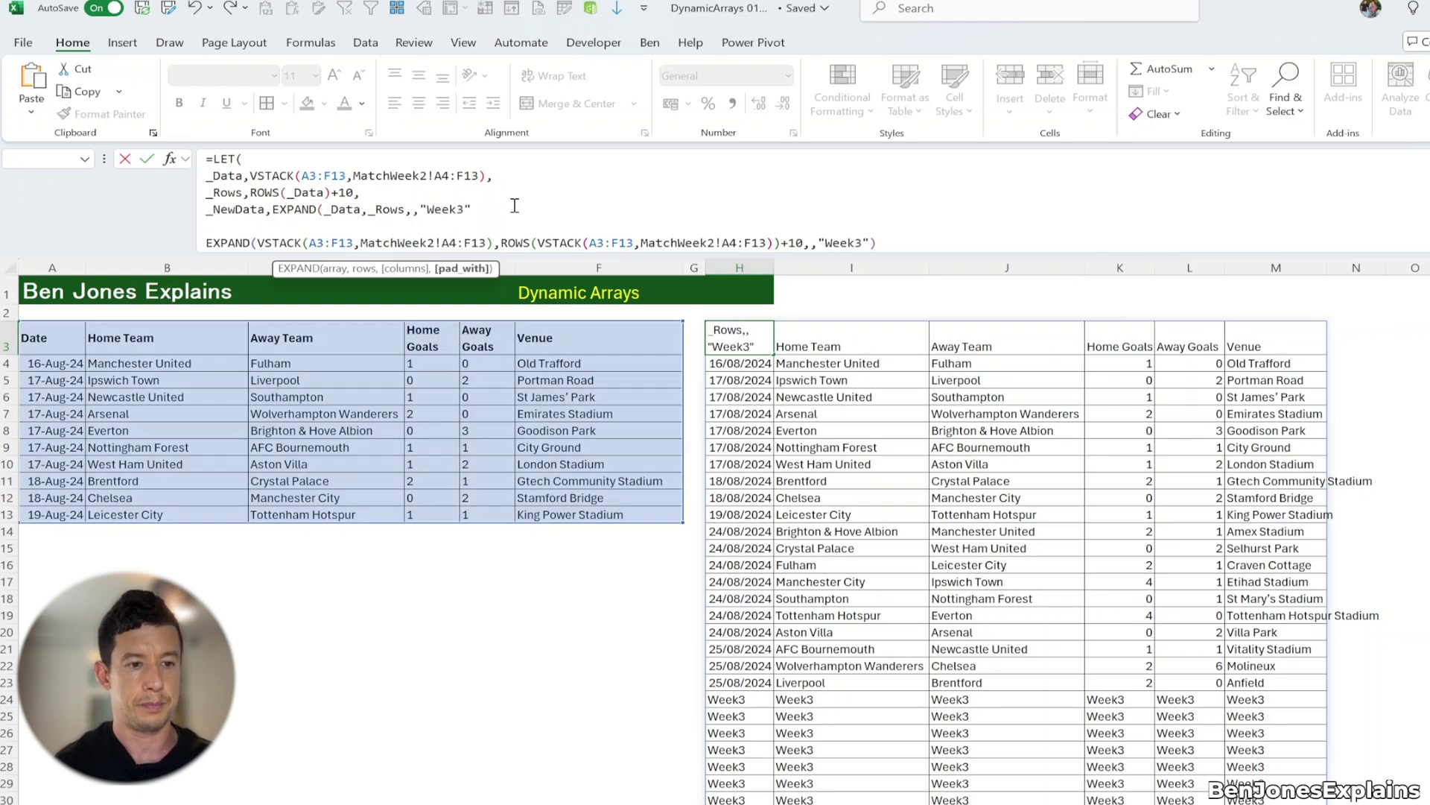
text(()
key(BackSpace)
text(),)
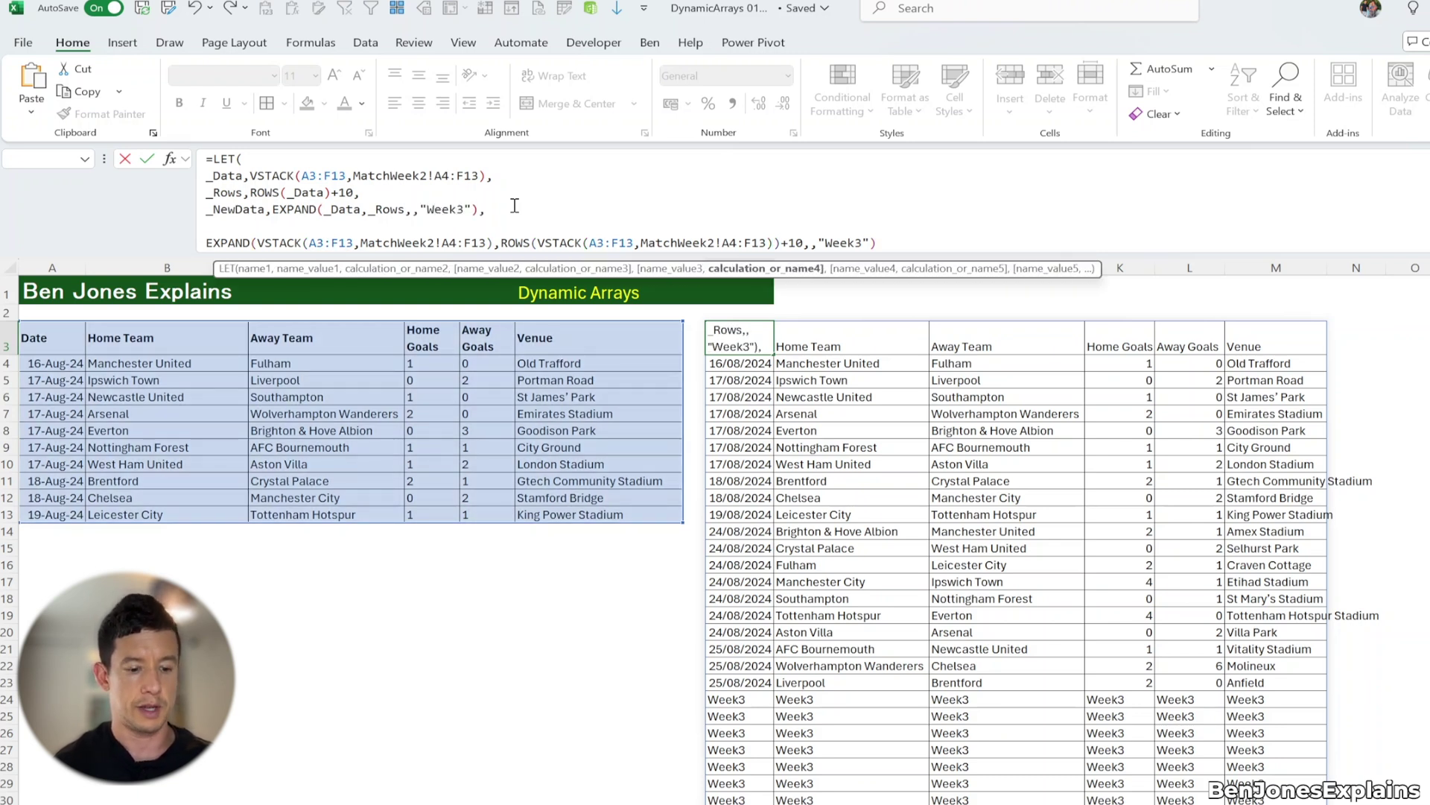
Replace the leftover EXPAND expression with _NewData as the LET function's final result and commit the formula in H3.
key(alt+Return)
text(_New)
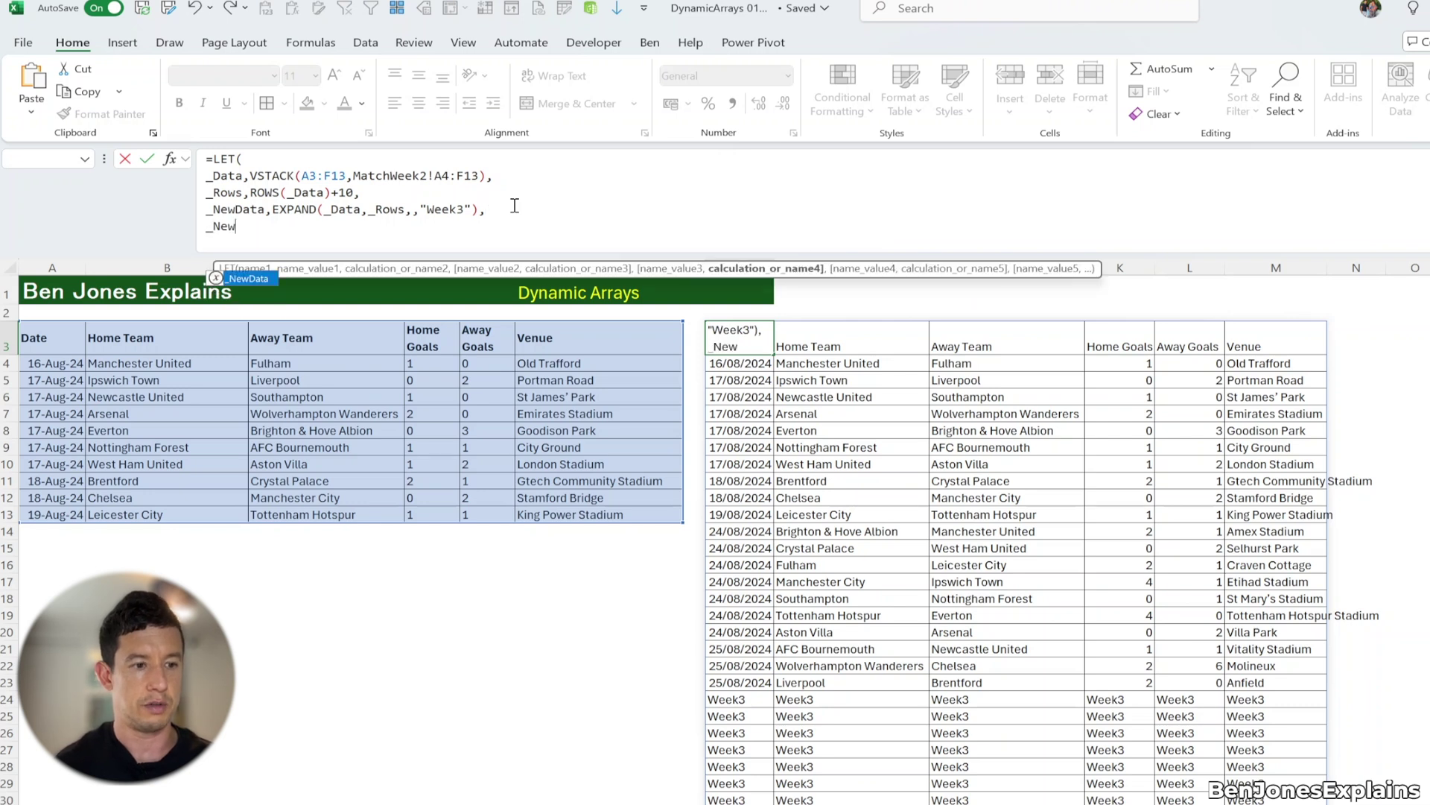
key(Tab)
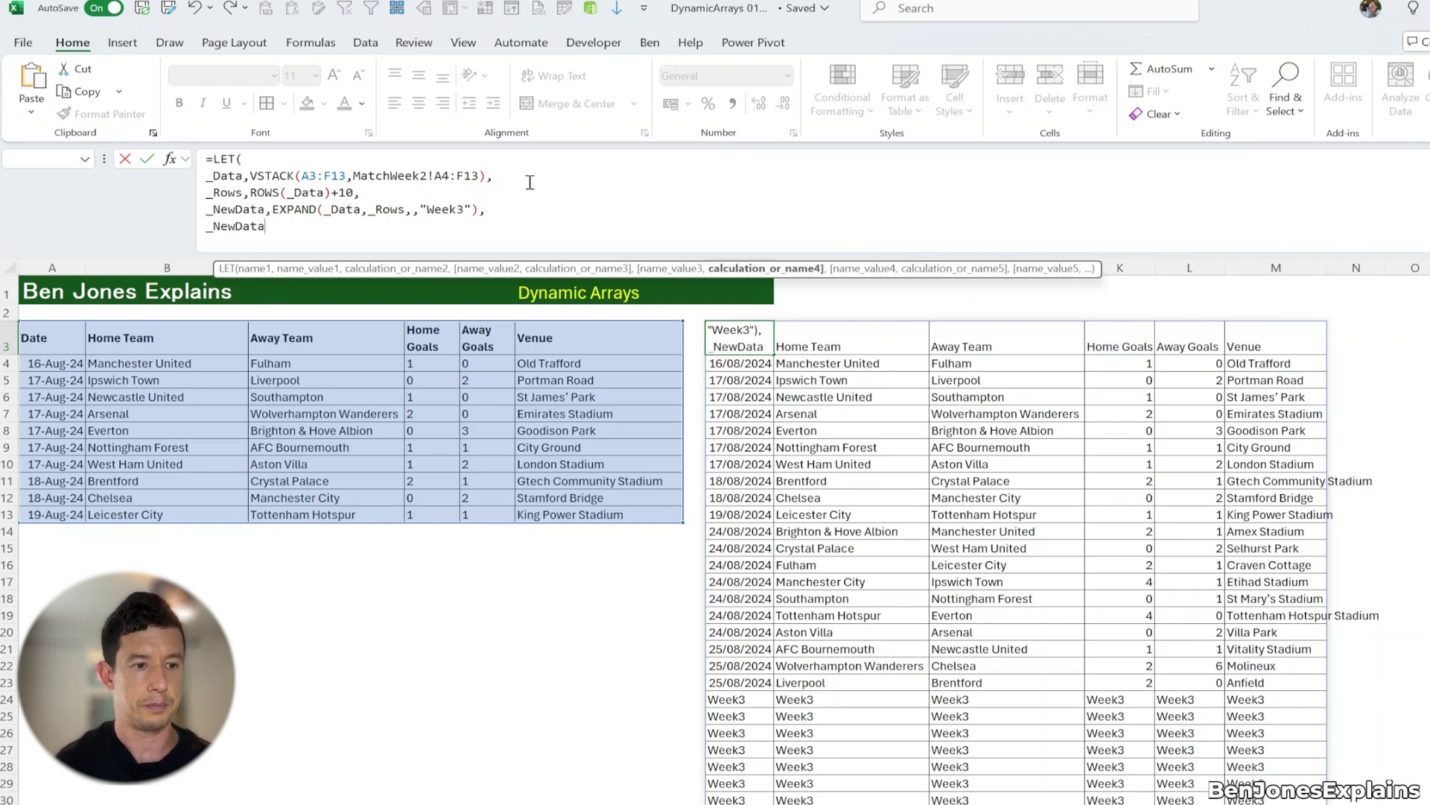
drag(409, 230, 868, 245)
key(Delete)
key(ctrl+Return)
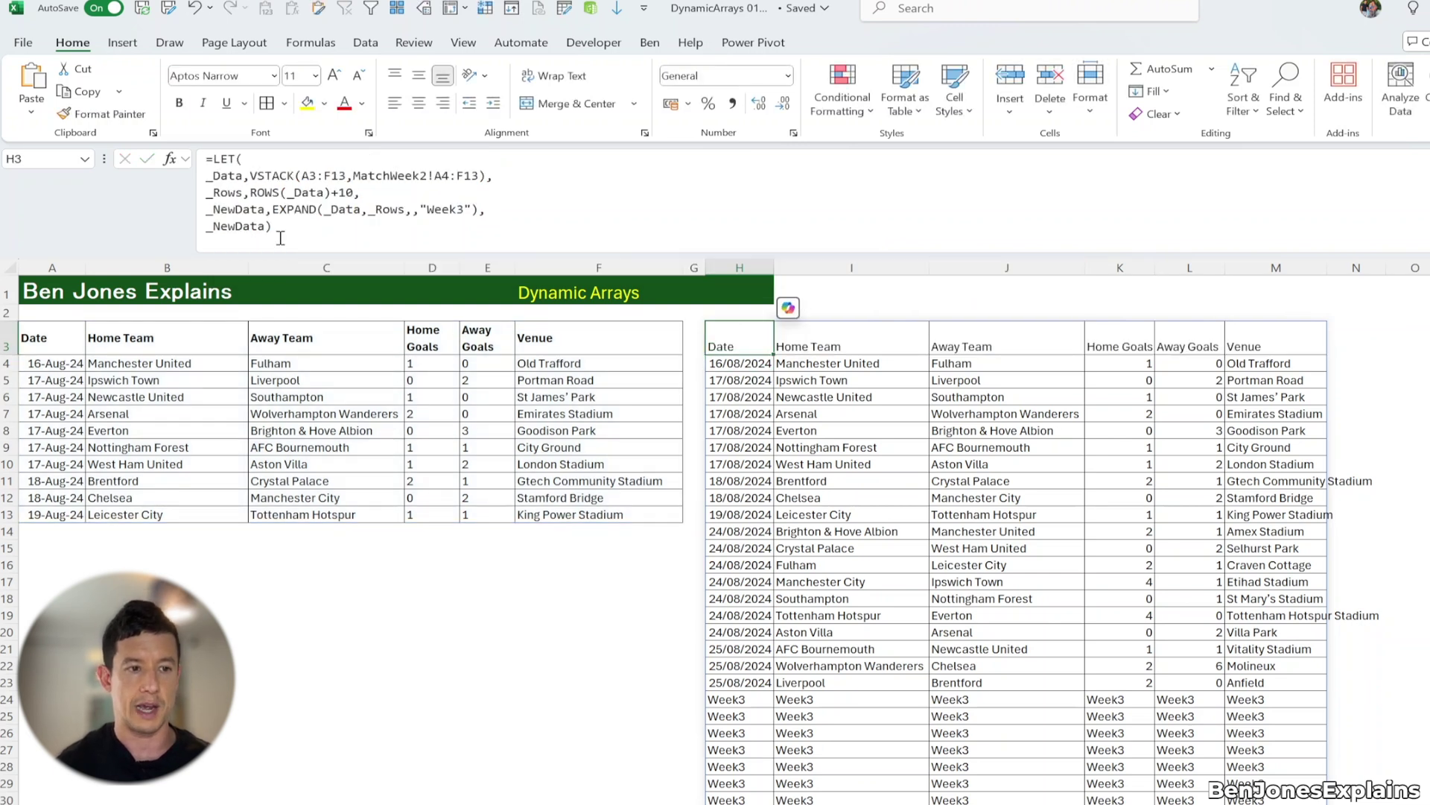
Examine the _Data and _Rows definitions inside the H3 LET formula.
click(250, 174)
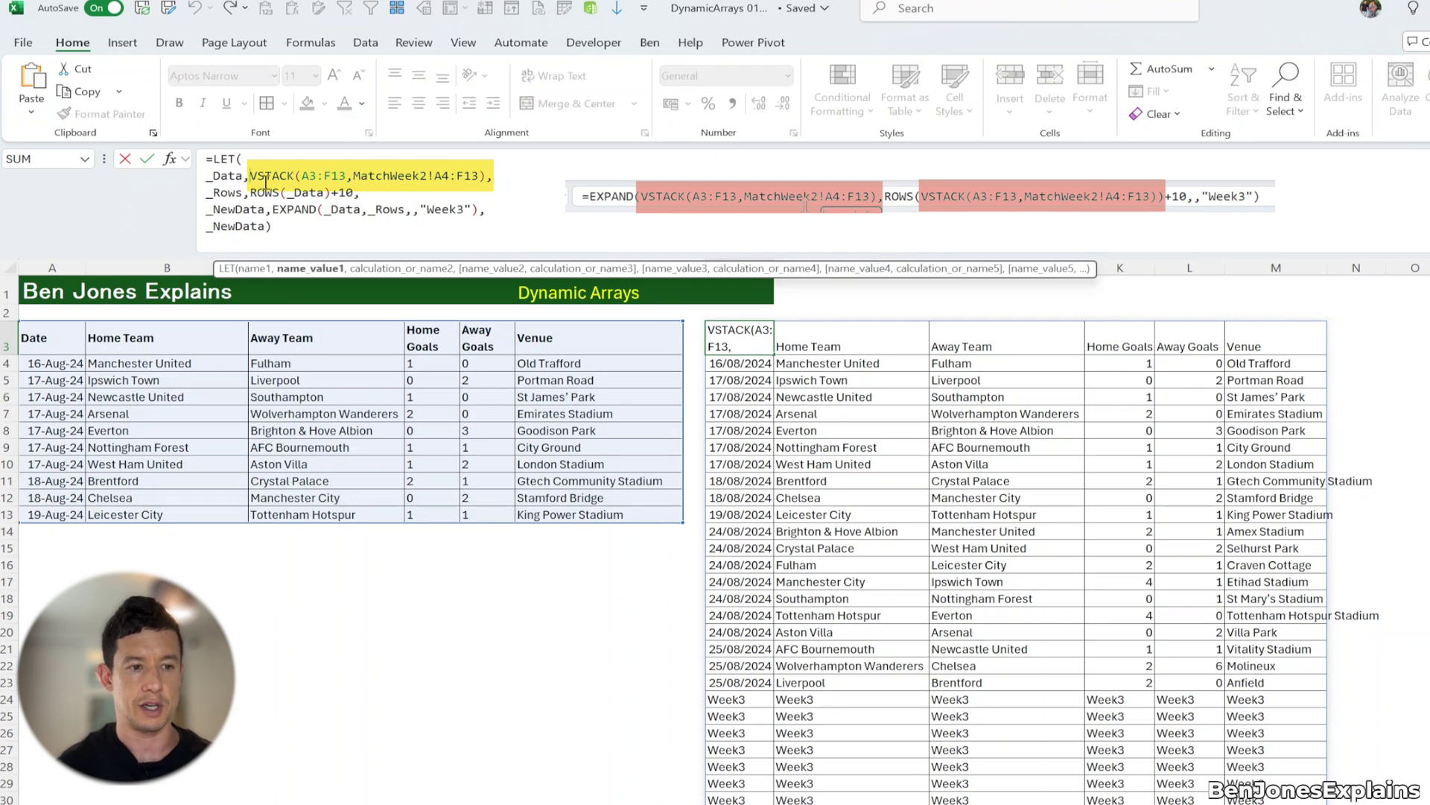
drag(250, 193, 338, 194)
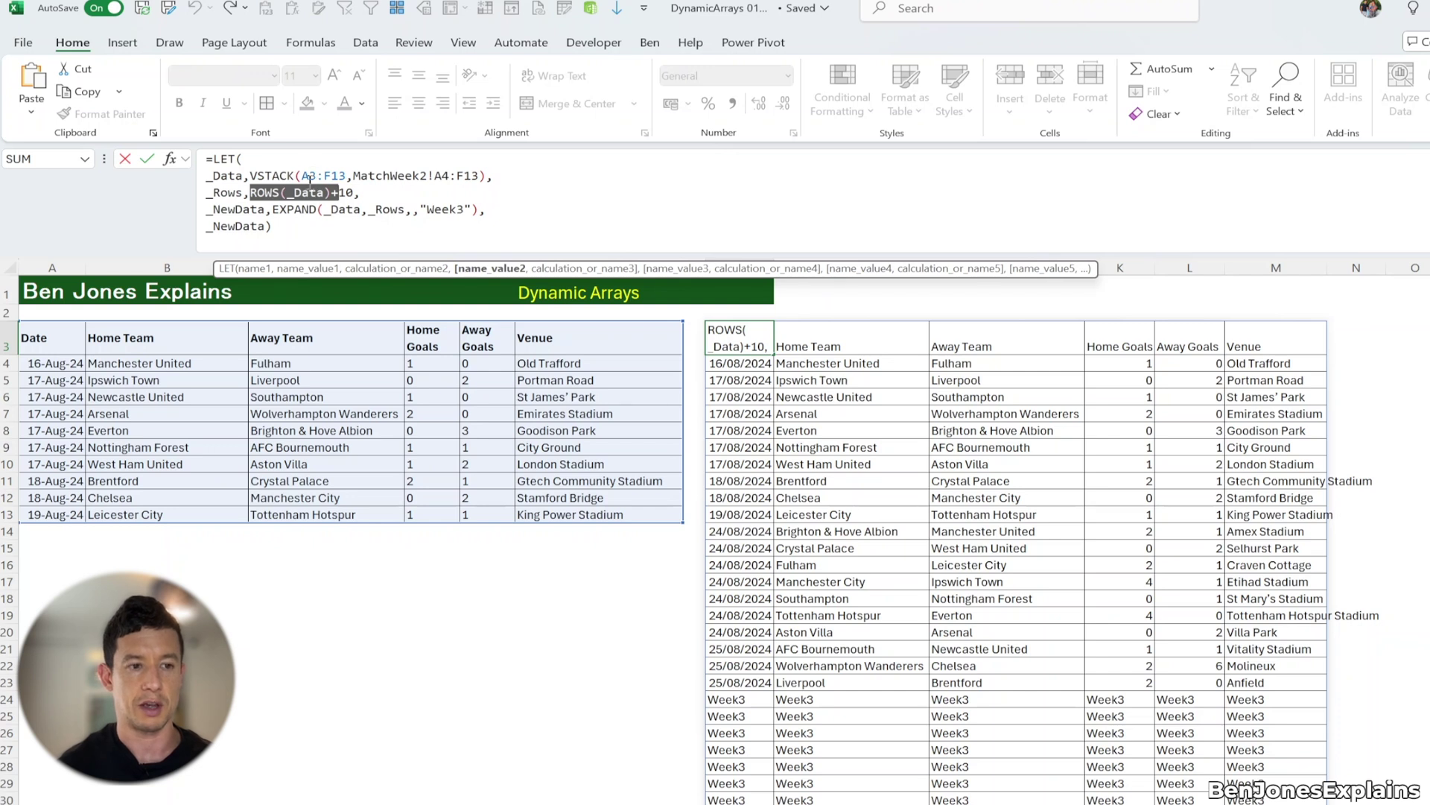
click(313, 237)
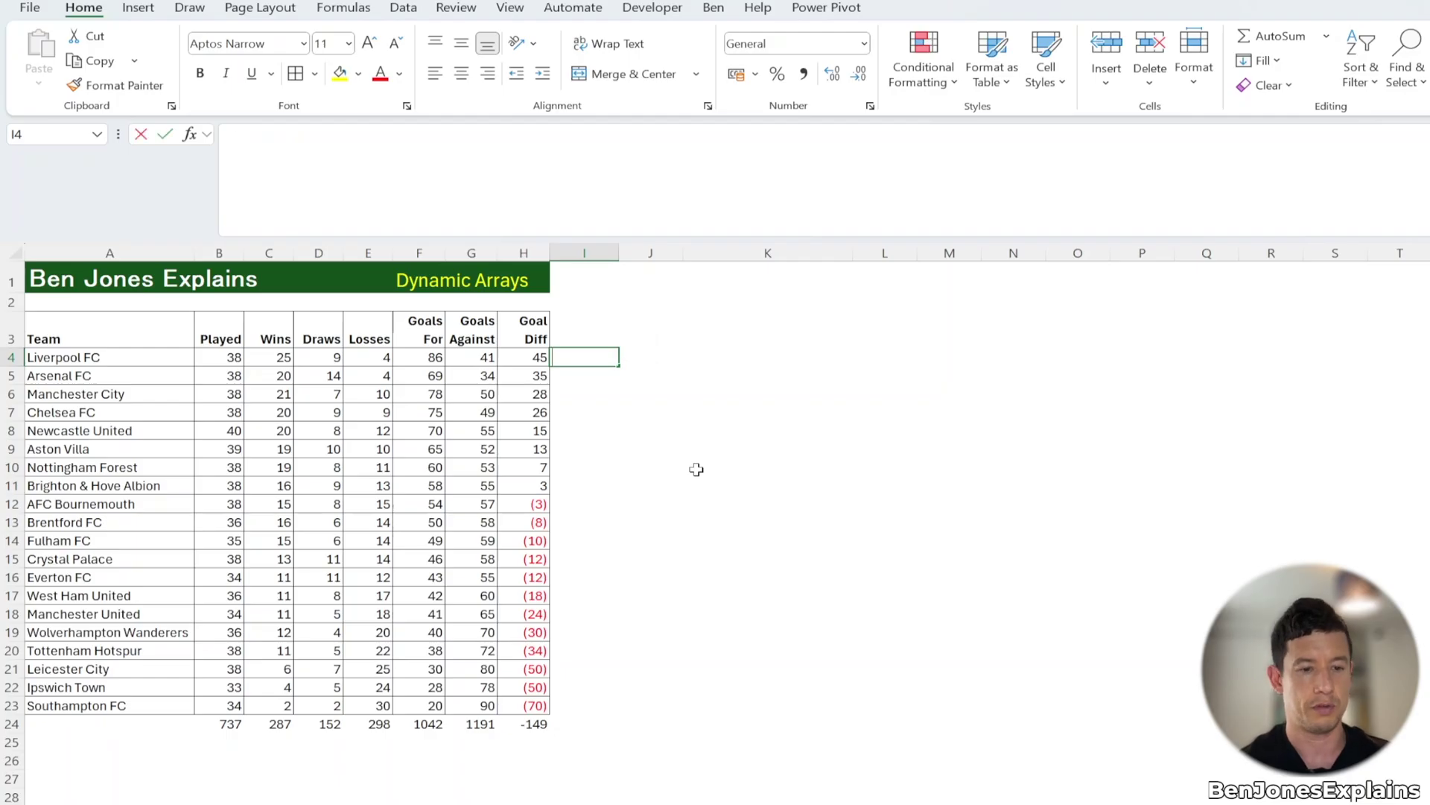
Enter the spilling formula =C4:C23*3 in I4 of the league table sheet to calculate points from wins.
text(=C4:C23*)
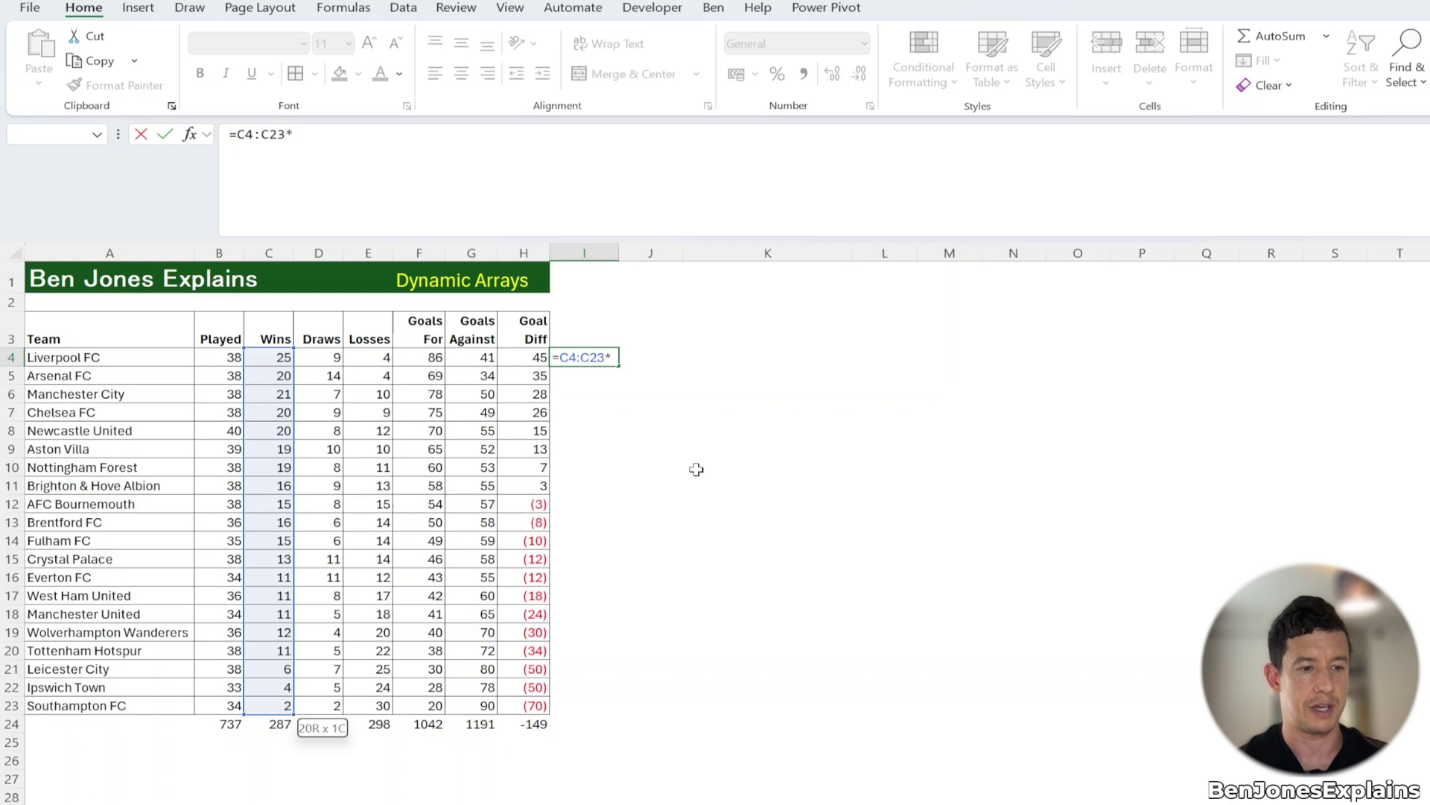
text(3)
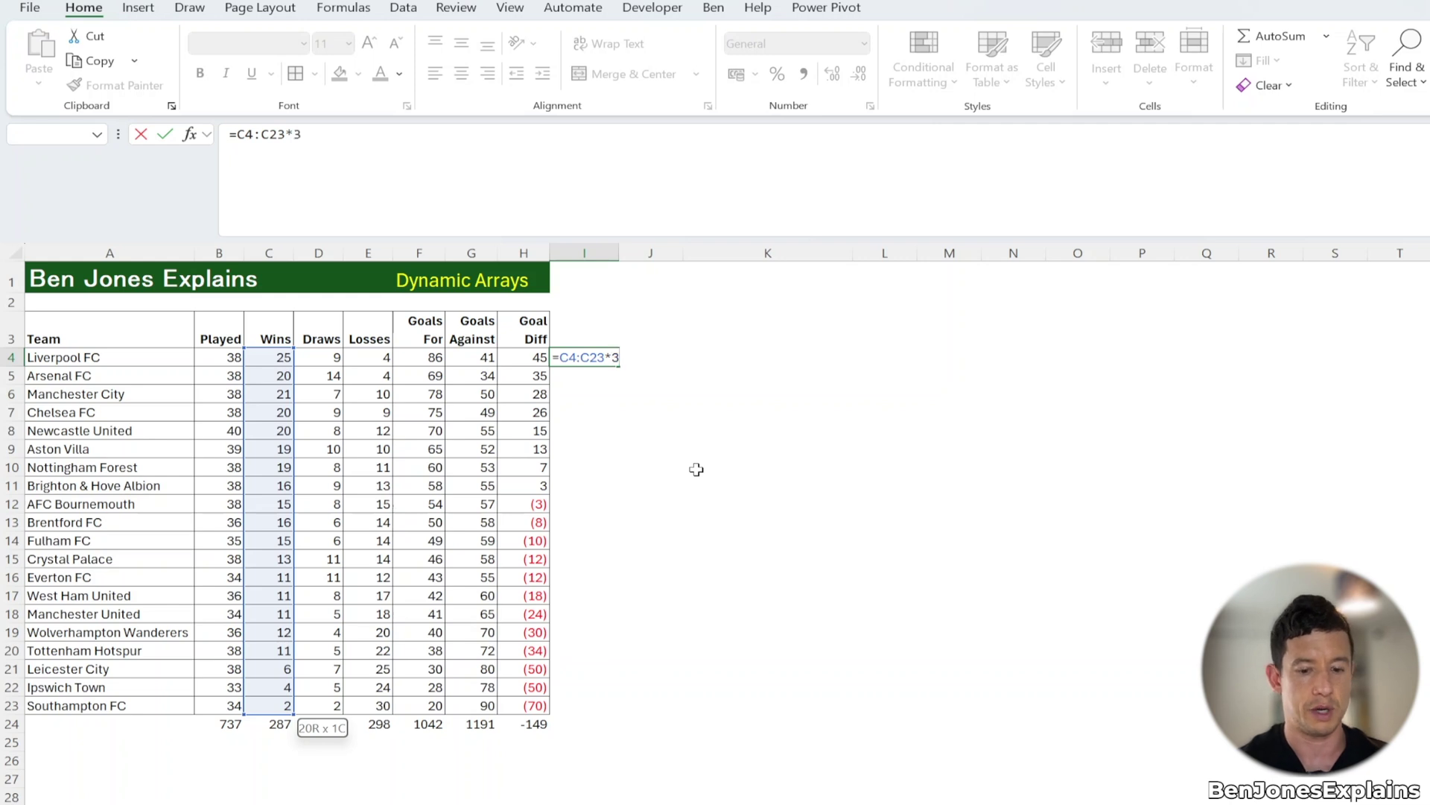
key(Return)
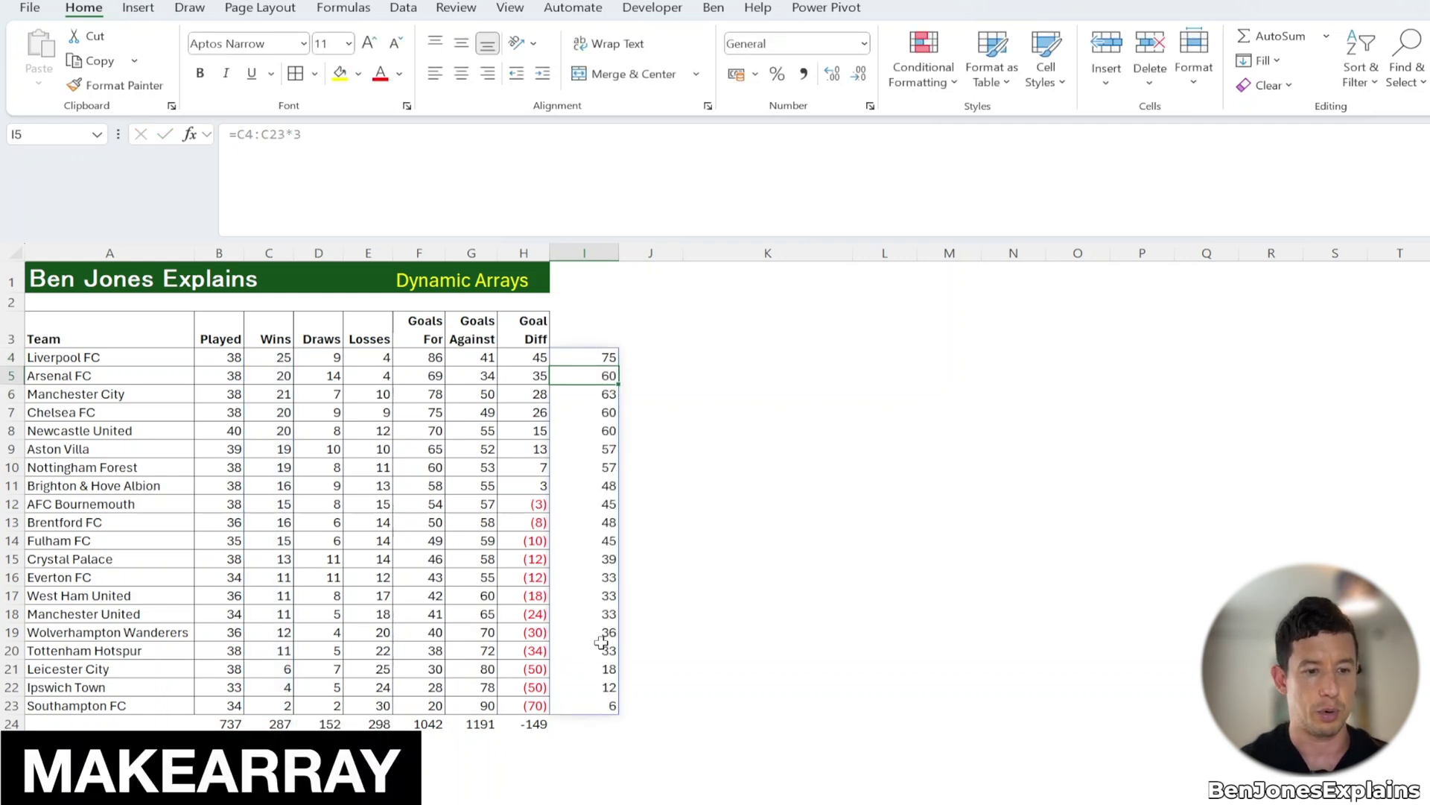
Start a MAKEARRAY formula in K4 with ROWS(A4:A23) on its own line as the rows argument.
click(700, 361)
text(=mak)
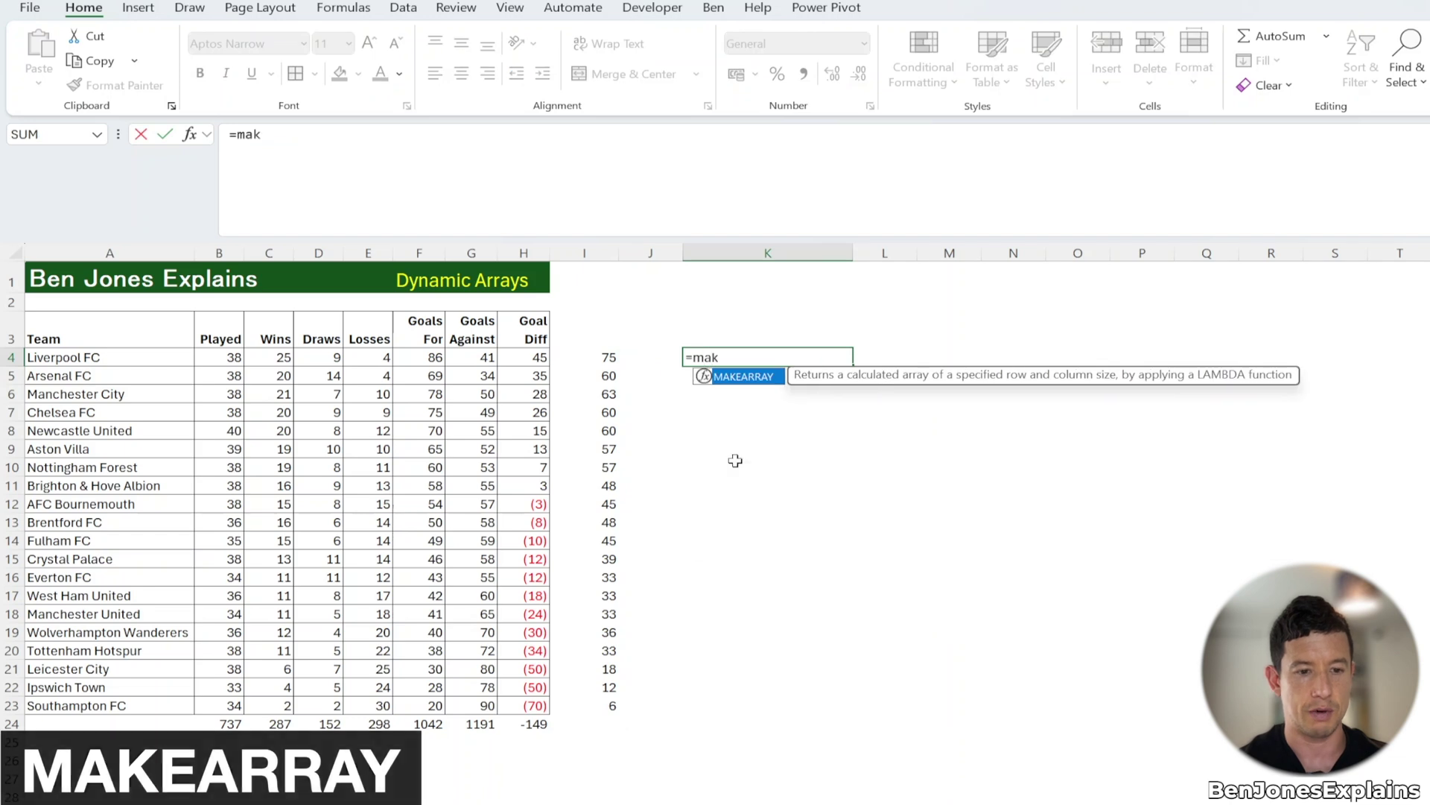
key(Tab)
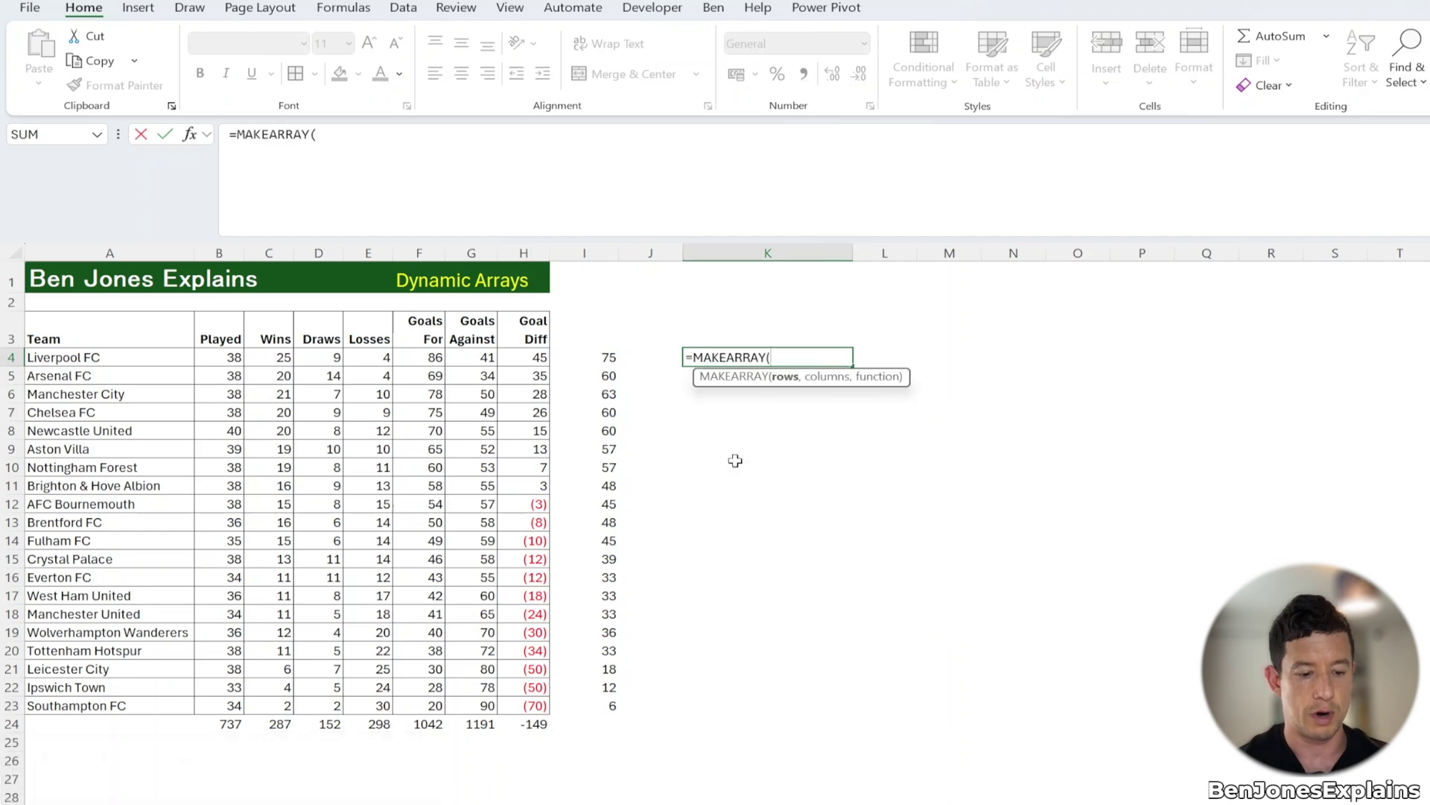
key(alt+Return)
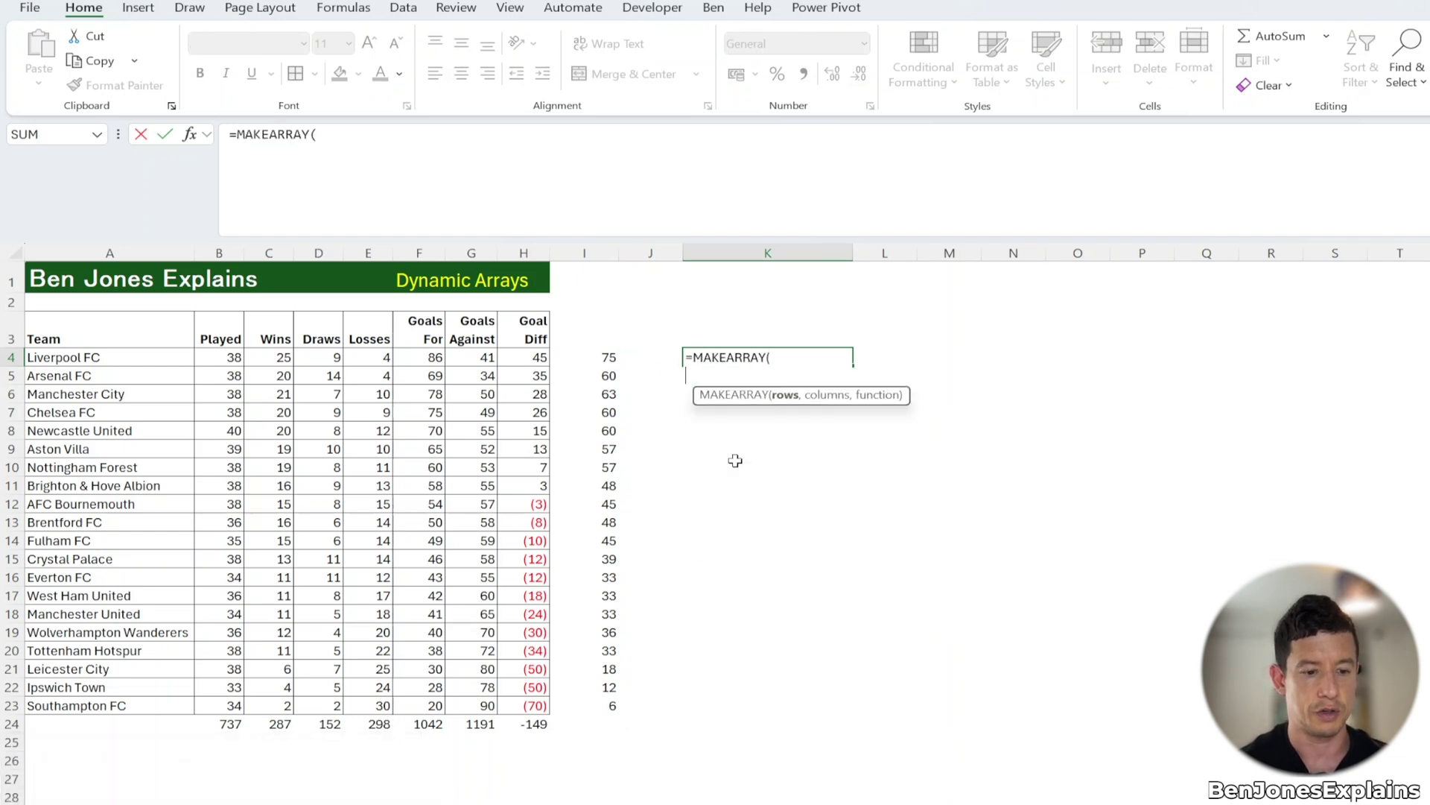
text(row)
key(Tab)
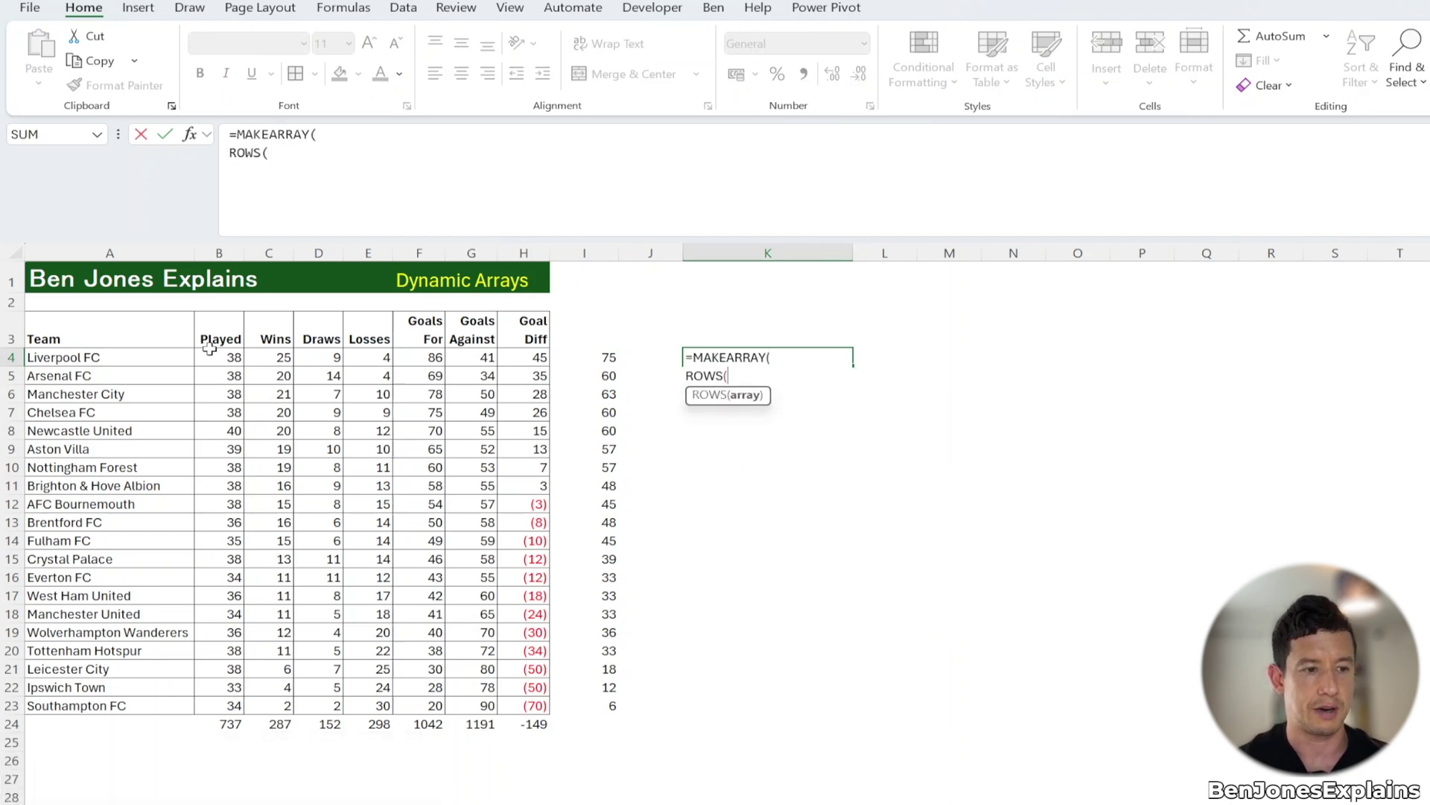
click(142, 358)
key(ctrl+shift+Down)
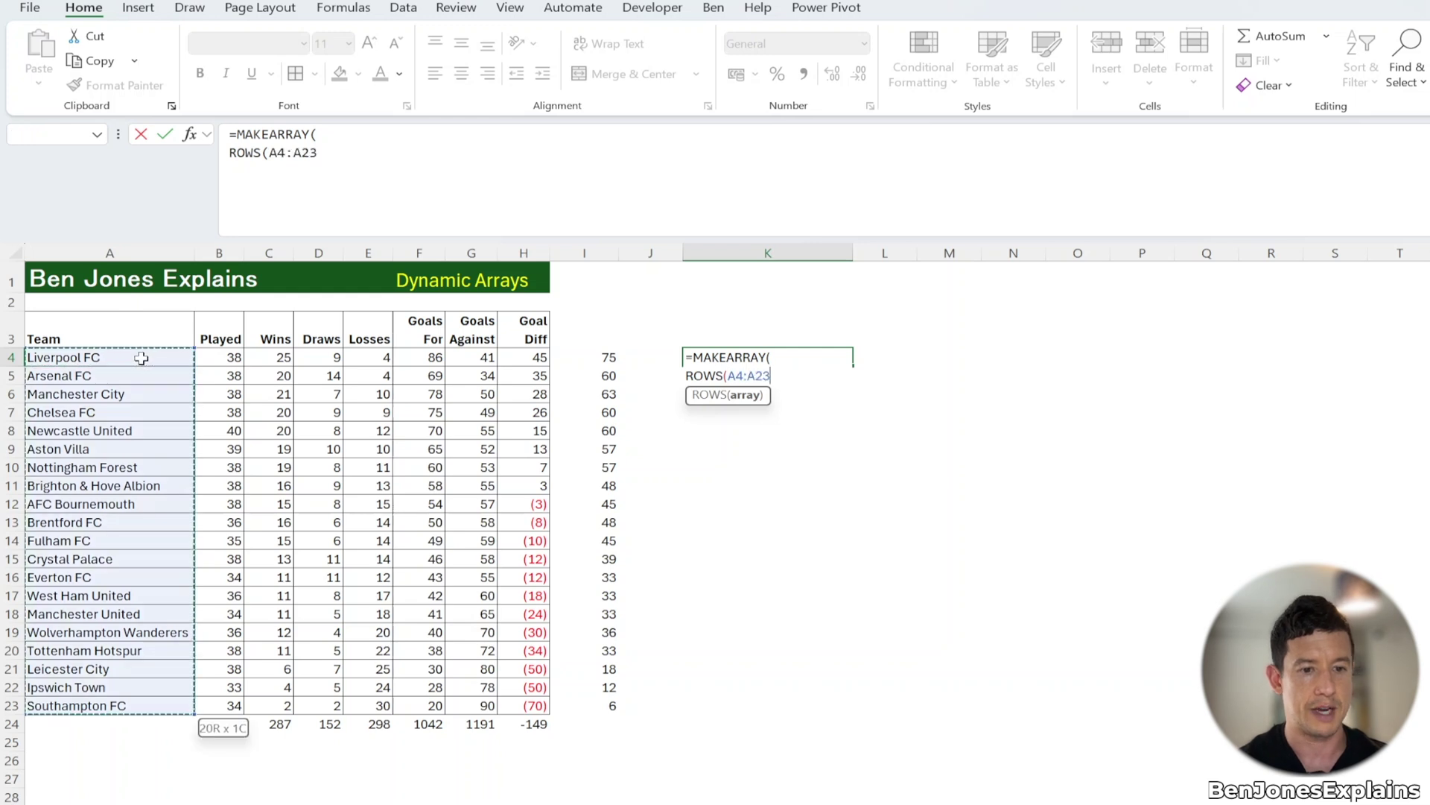
text(),)
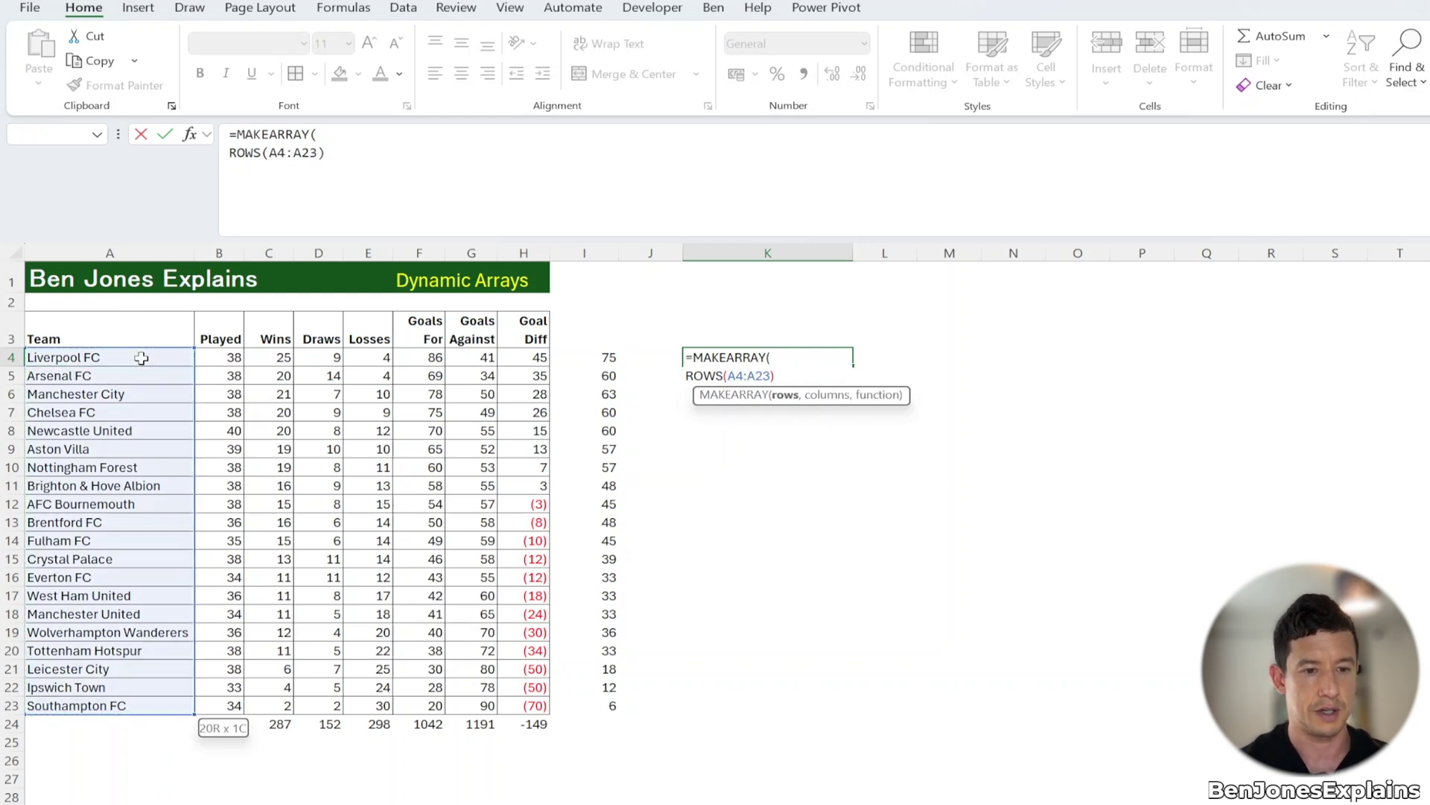
key(alt+Return)
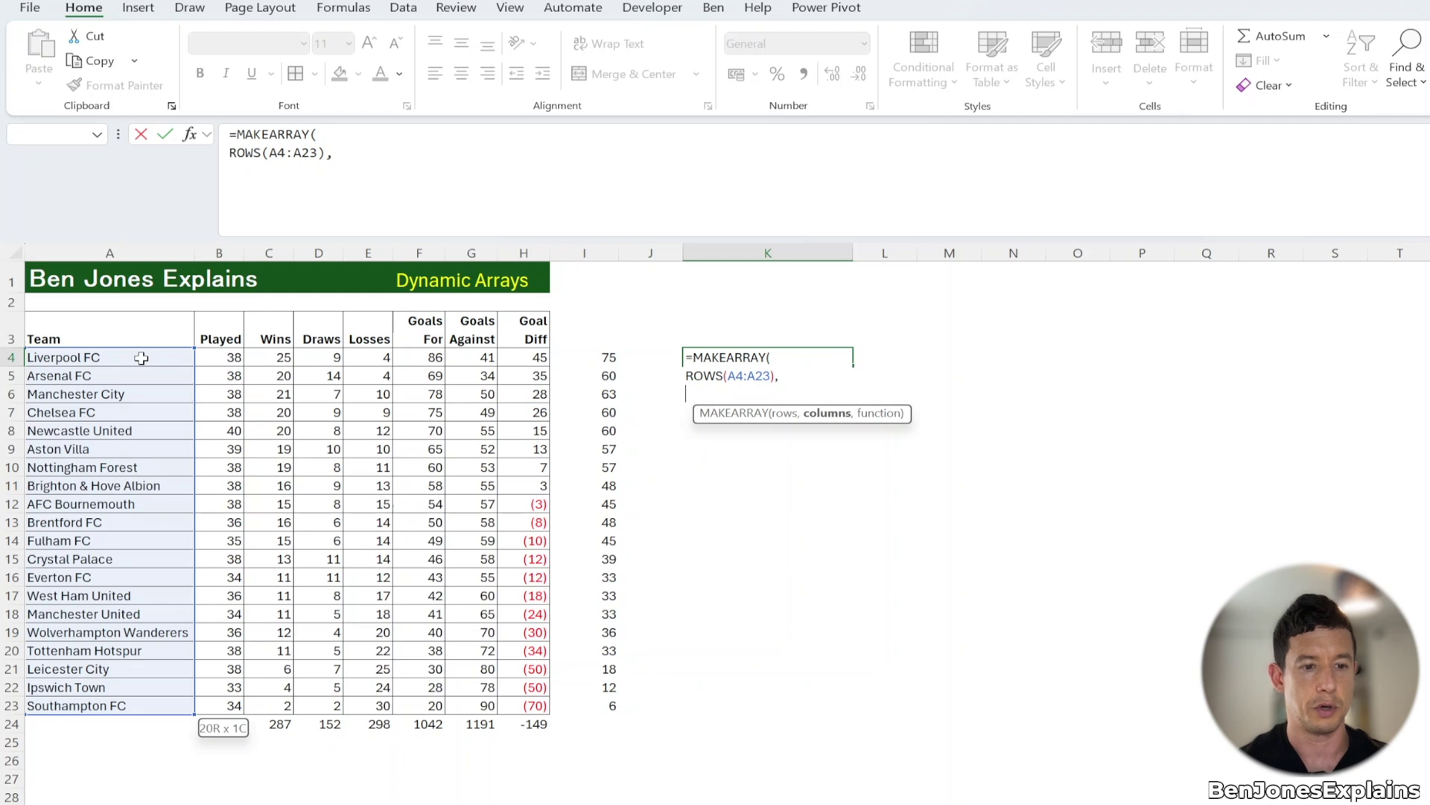
Set the MAKEARRAY columns argument to 2 and begin its function as LAMBDA(r,c,IF(c=1, on a separate line.
text(2,)
key(alt+Return)
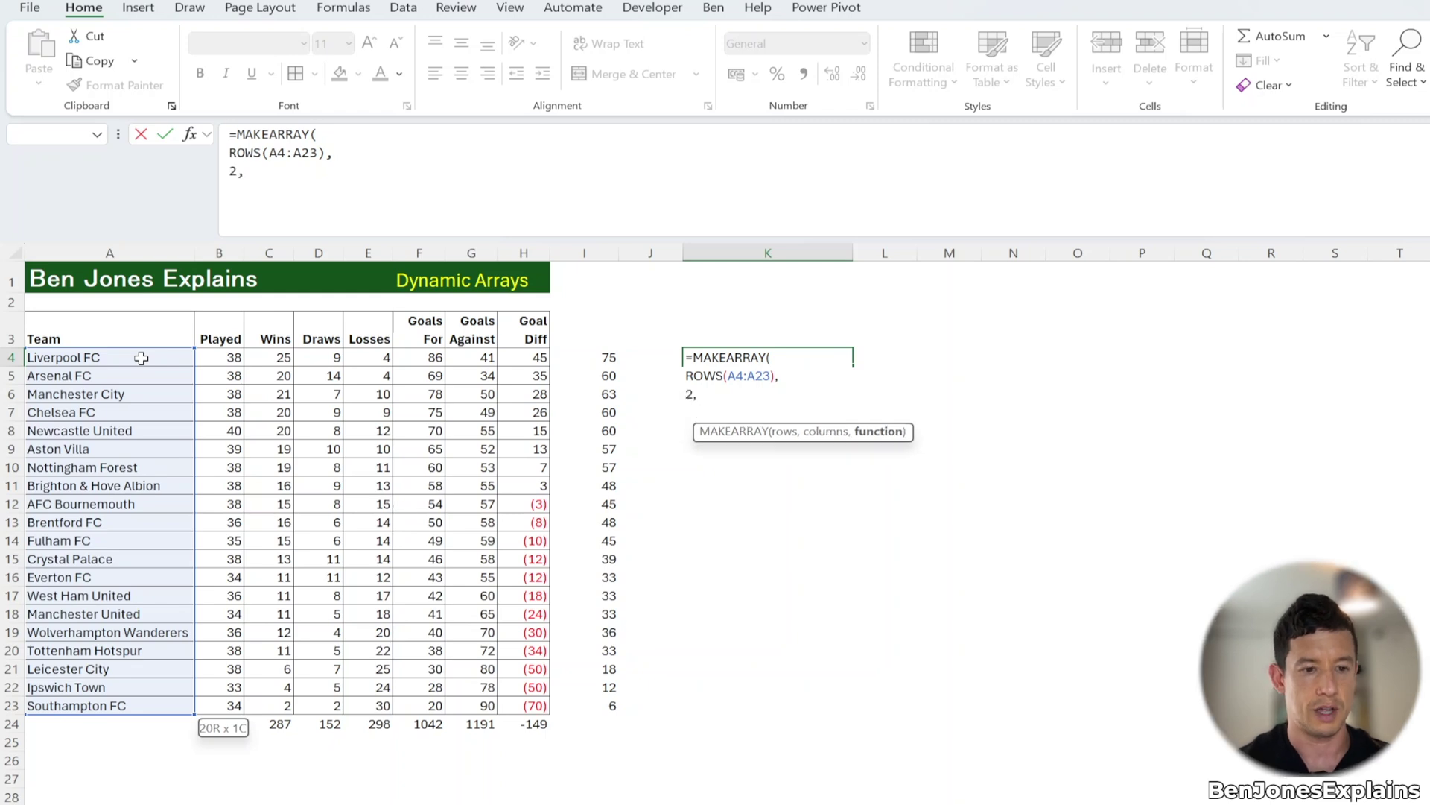
text(LAMBDA()
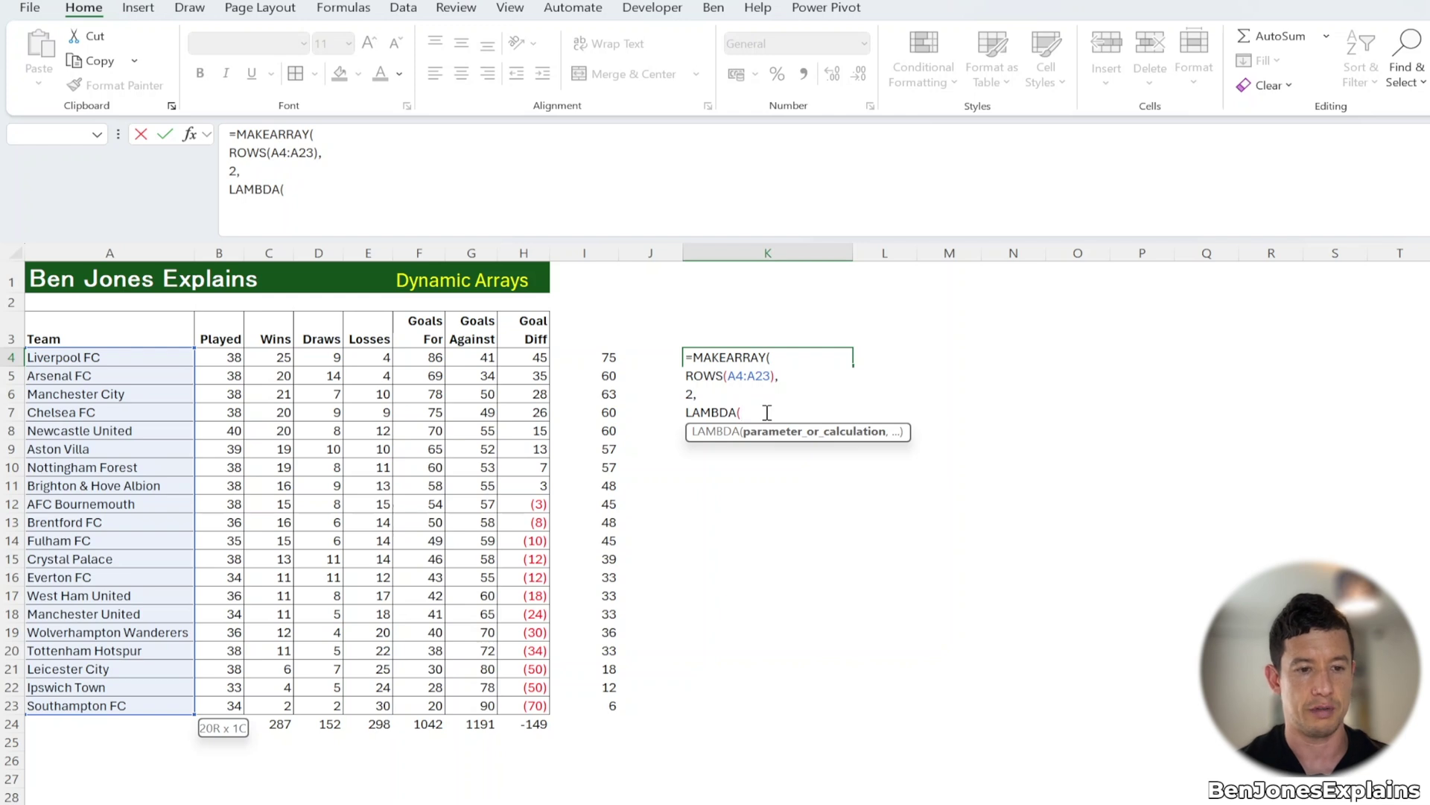
text(r,c)
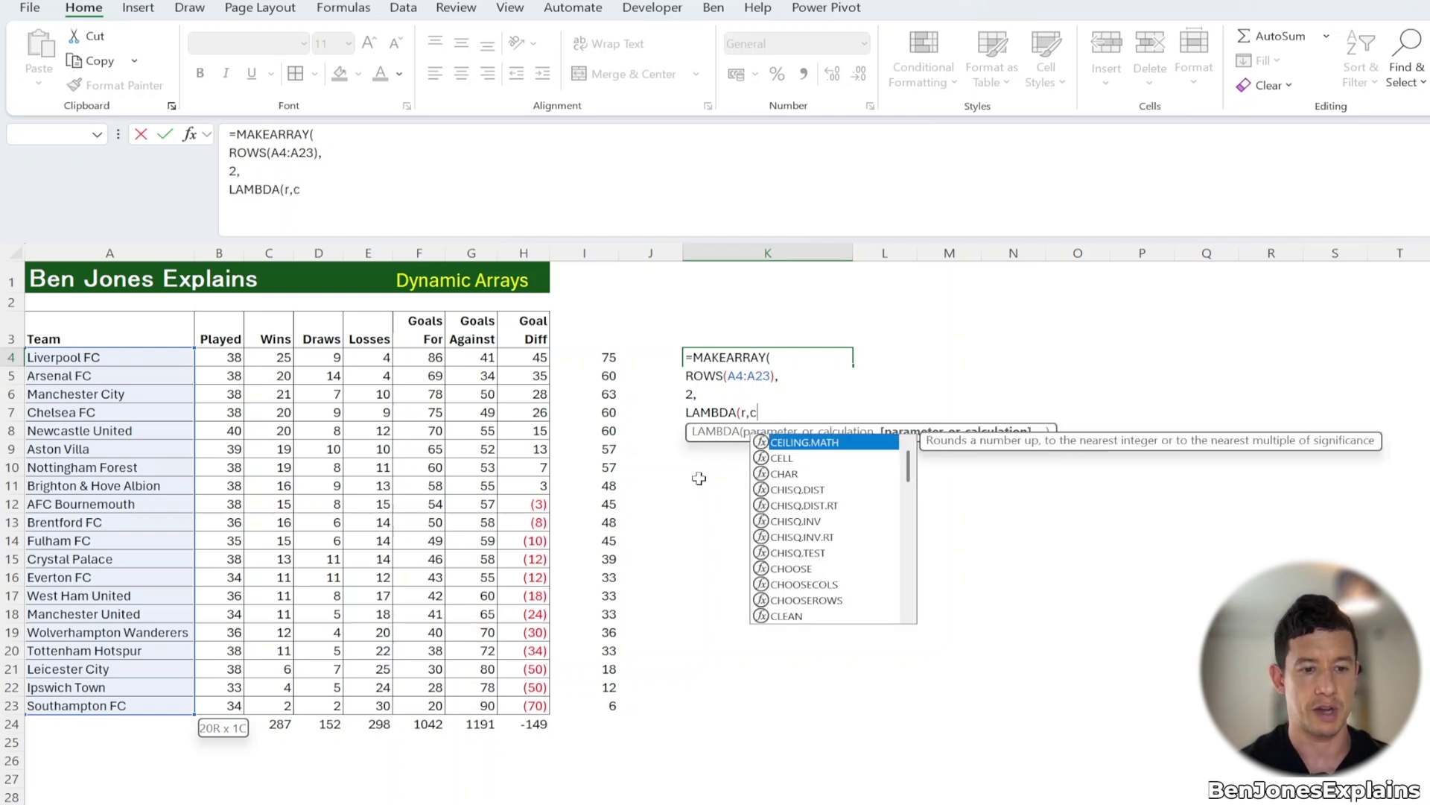
text(,)
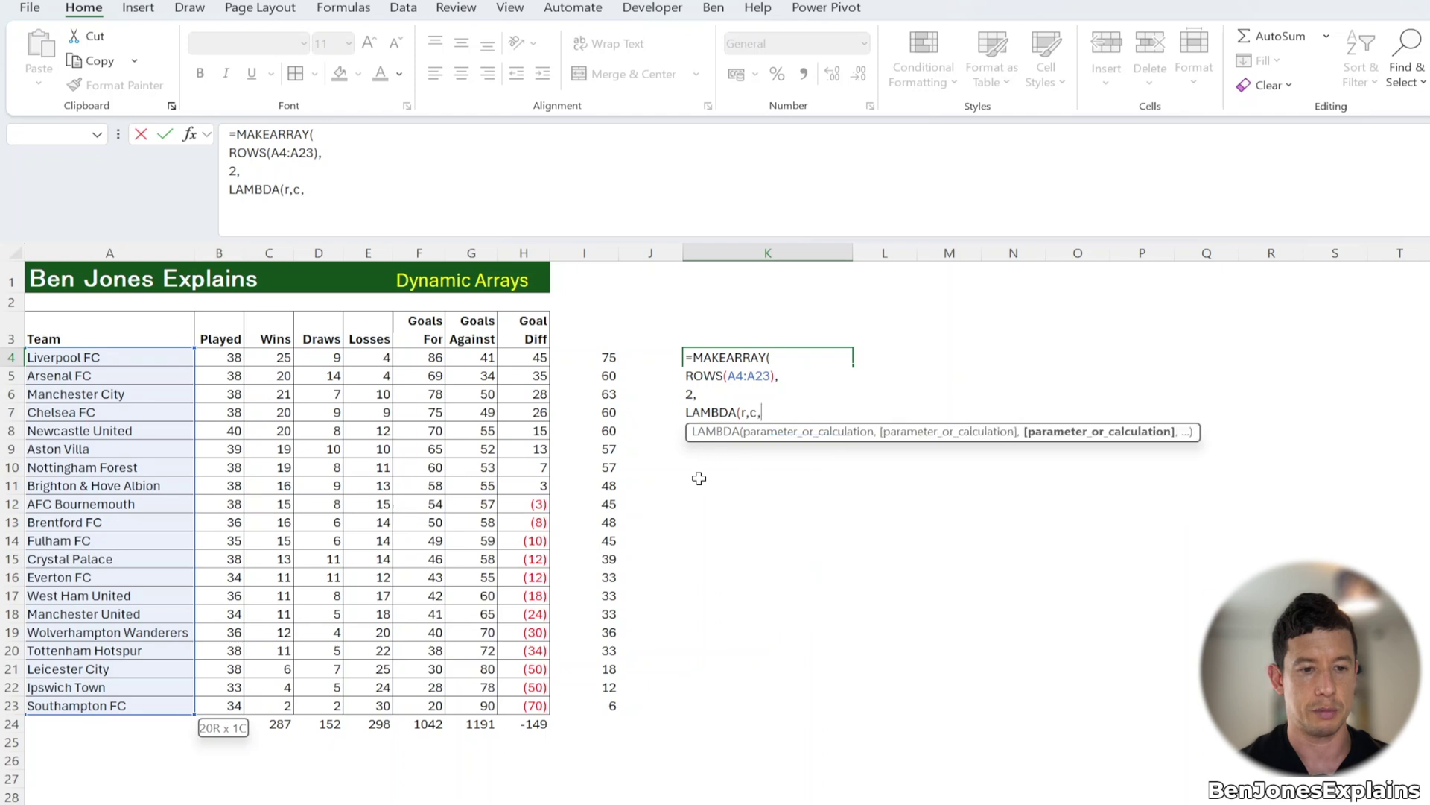
text(IF(c)
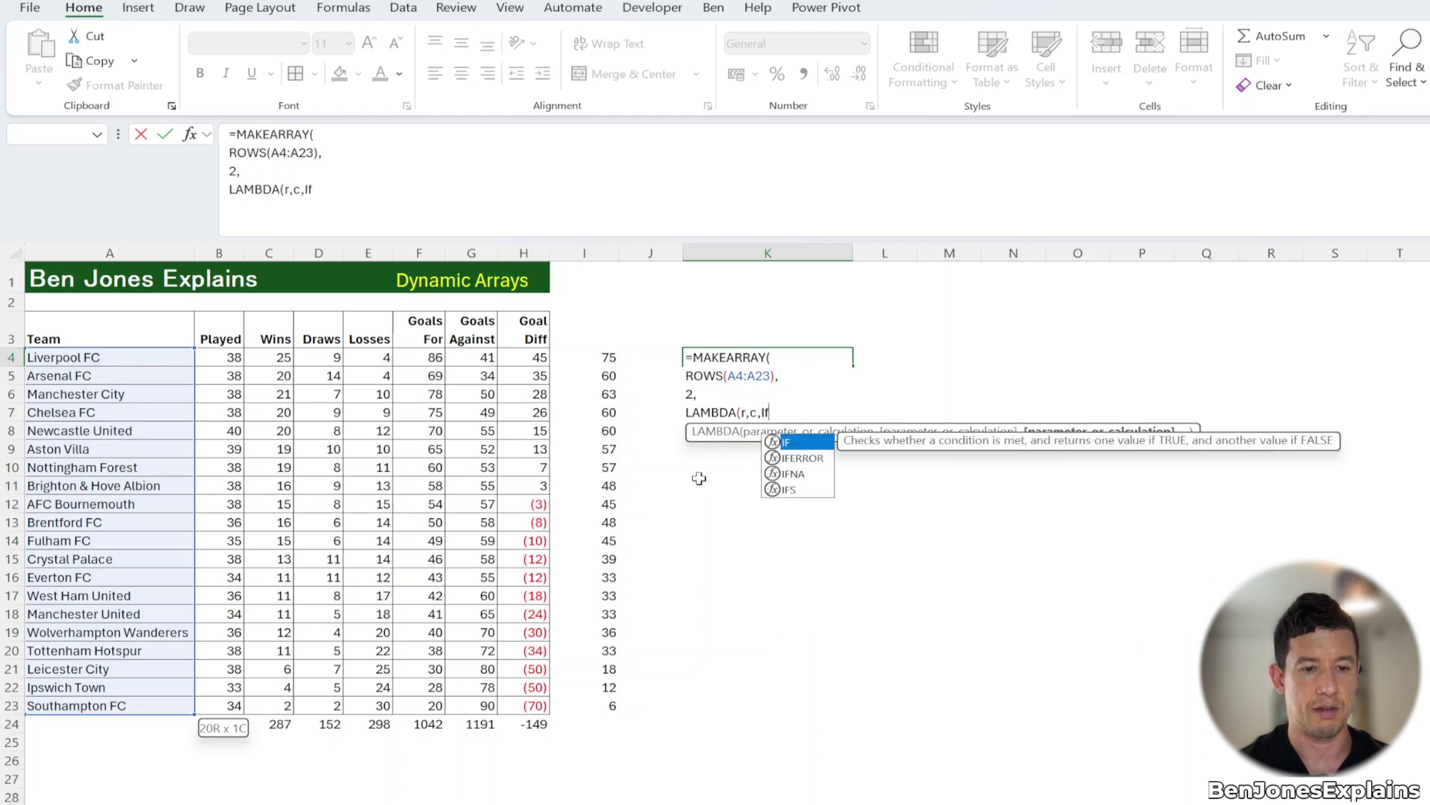
text(=1,)
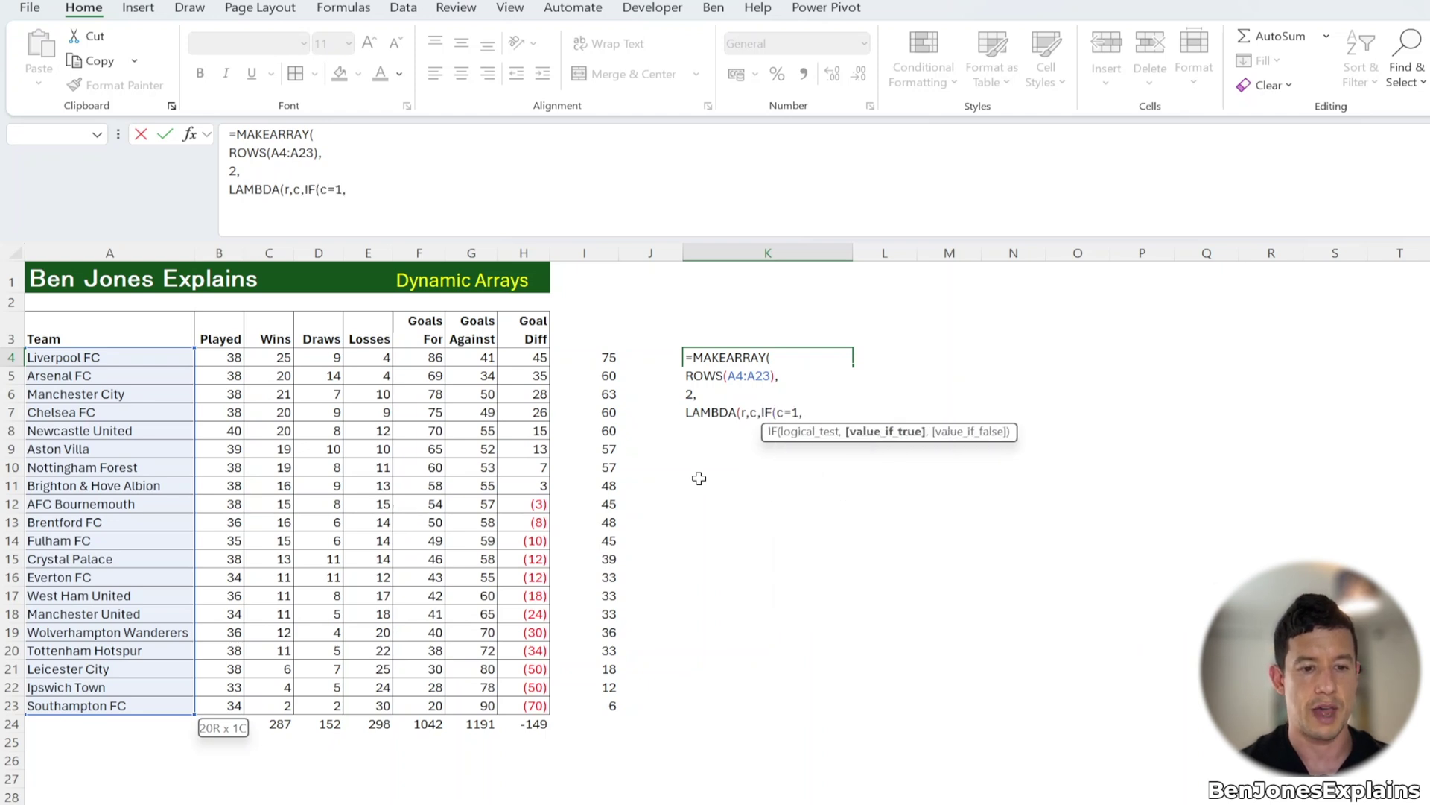
Add INDEX(A4:A23,r) on a new indented line as the IF function's value when c=1.
key(alt+Return)
text(ind)
key(Tab)
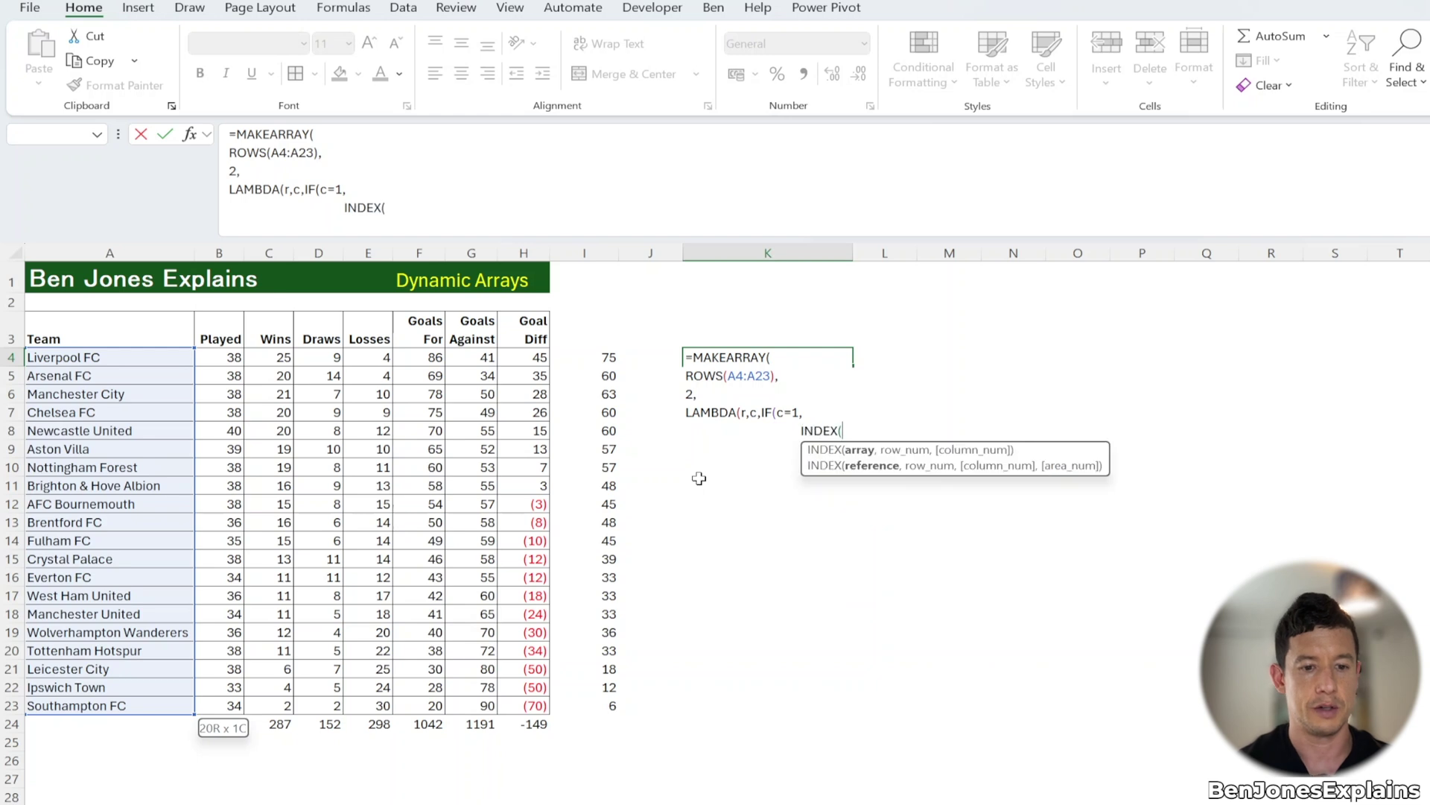
click(153, 356)
key(ctrl+shift+Down)
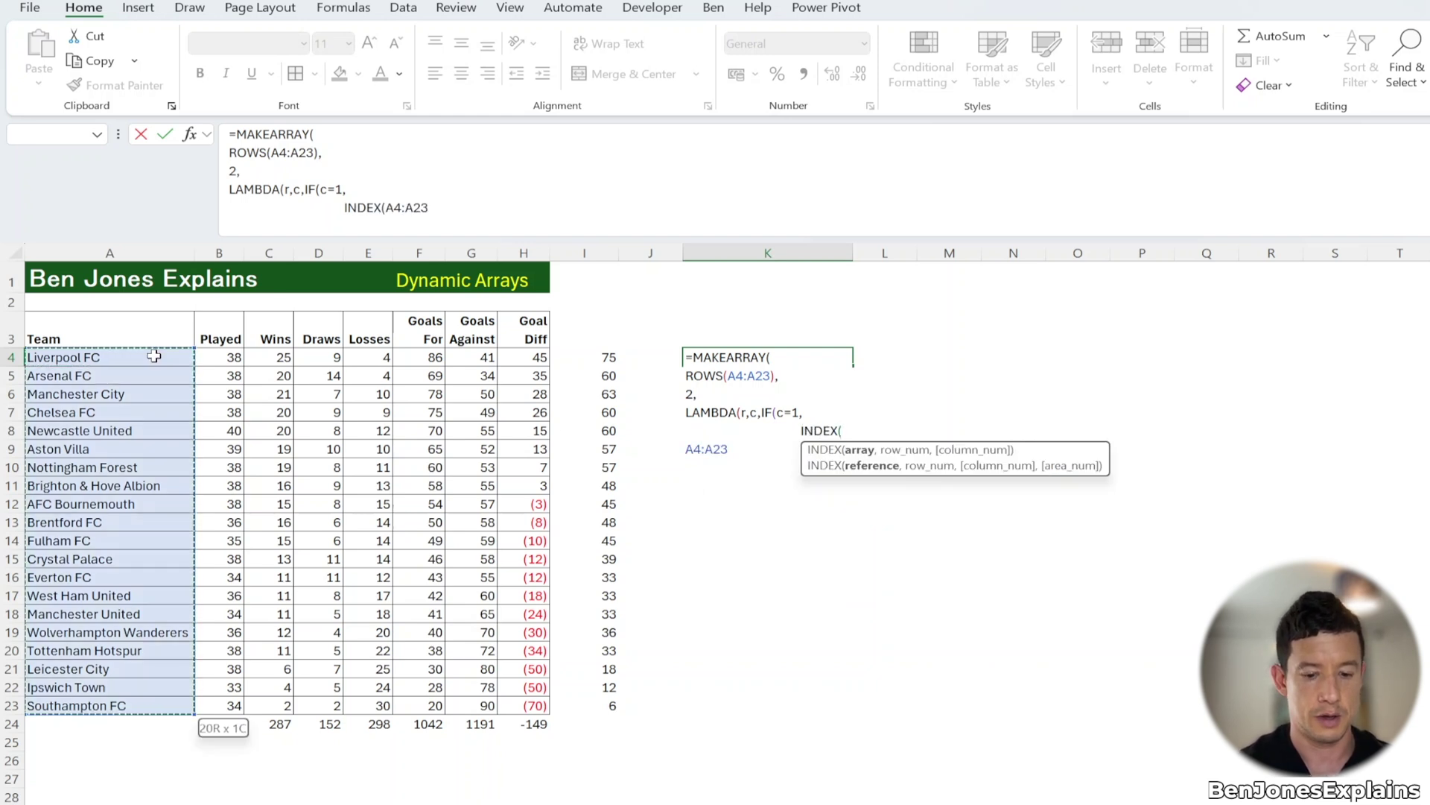
text(,)
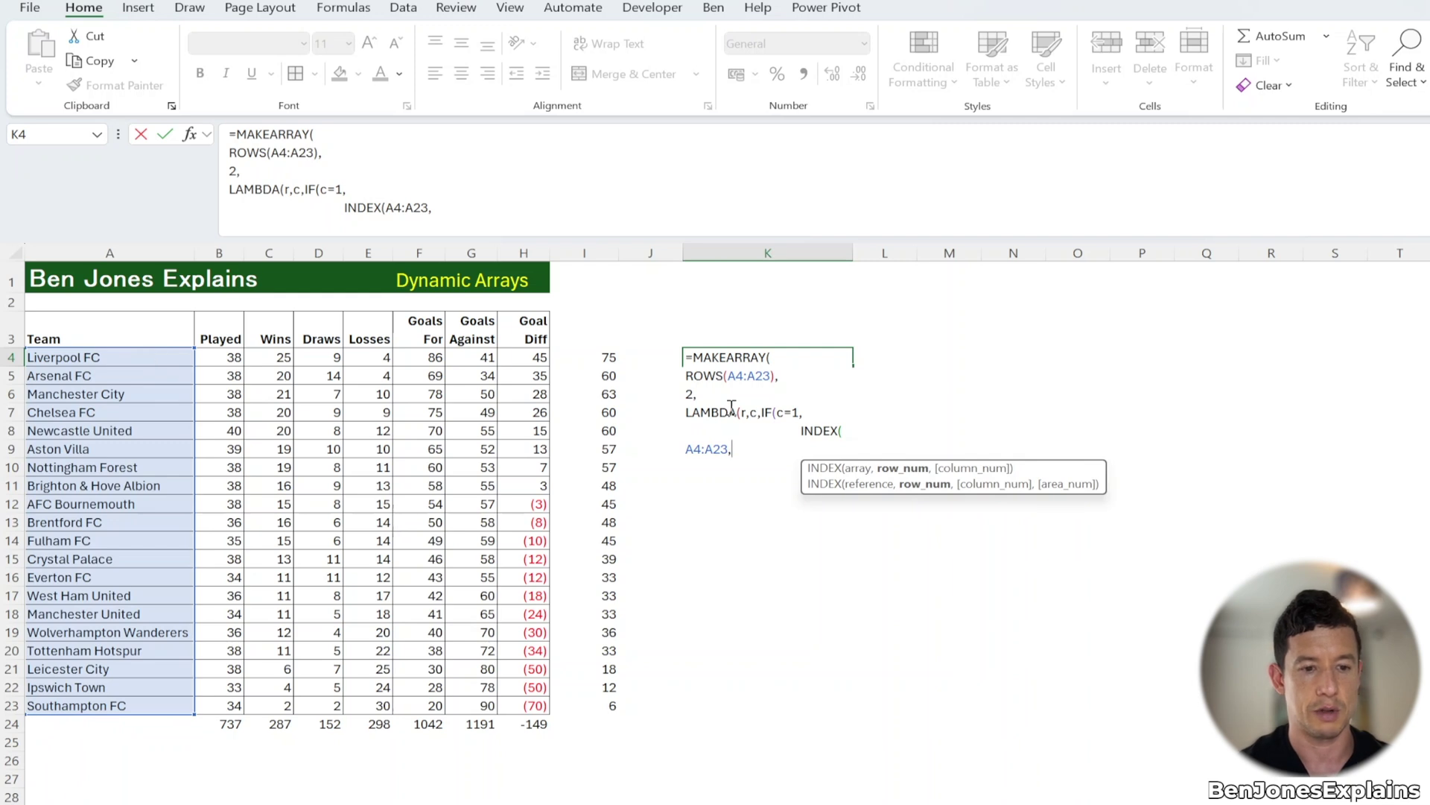
text(r)
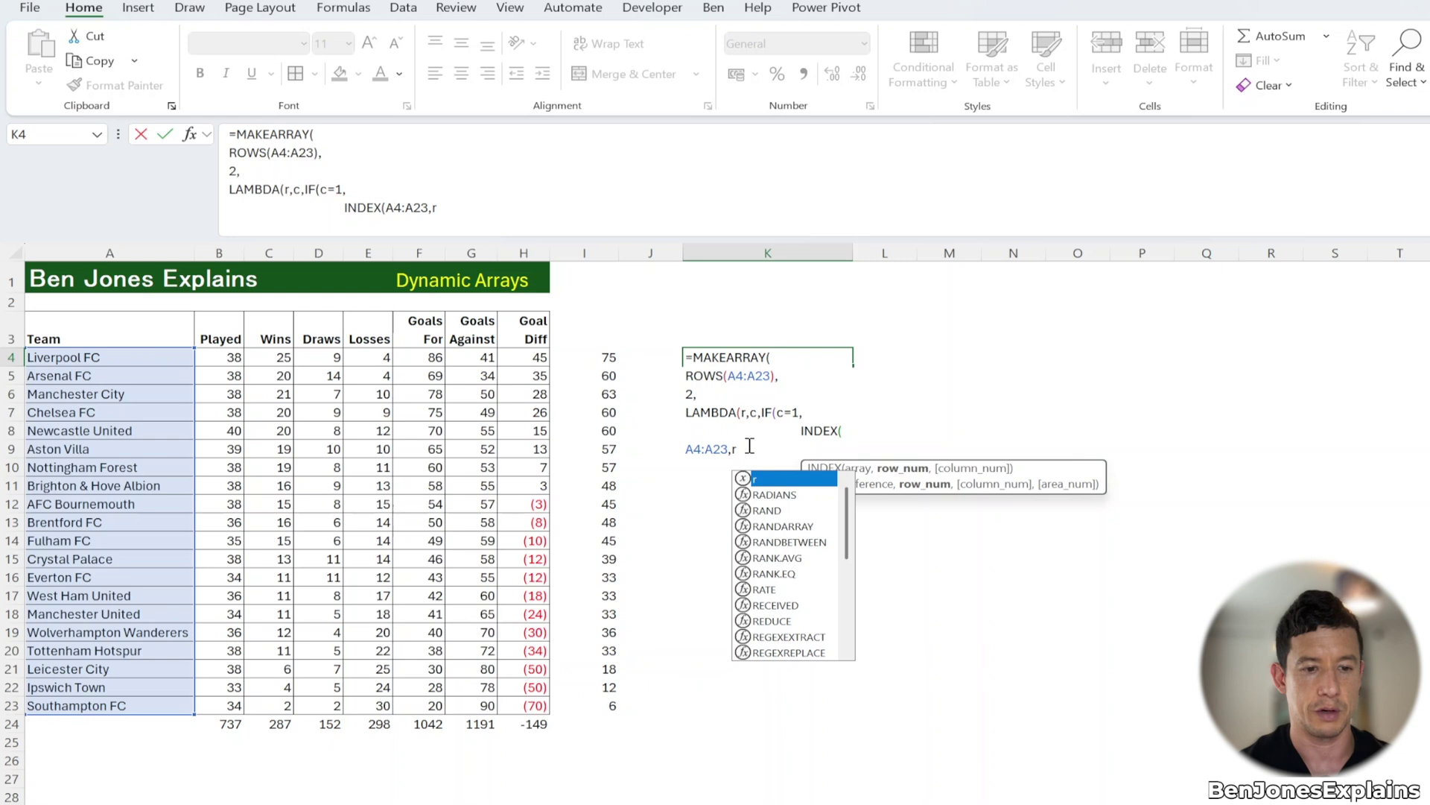
key(Escape)
text(),)
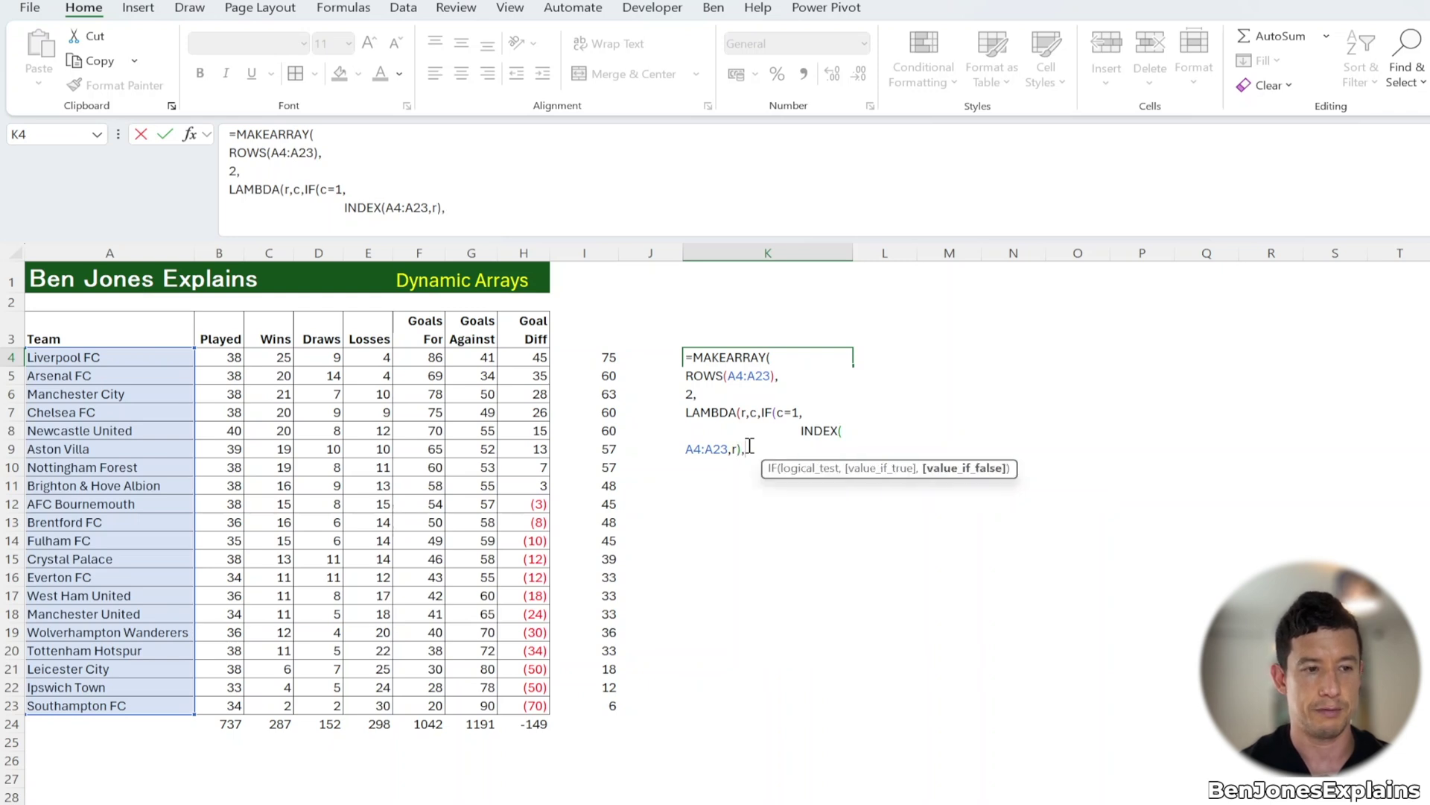
Add INDEX(C4:C24,r)*3 on a new indented line as the IF function's value if false and close the IF.
key(alt+Return)
text(INDEX()
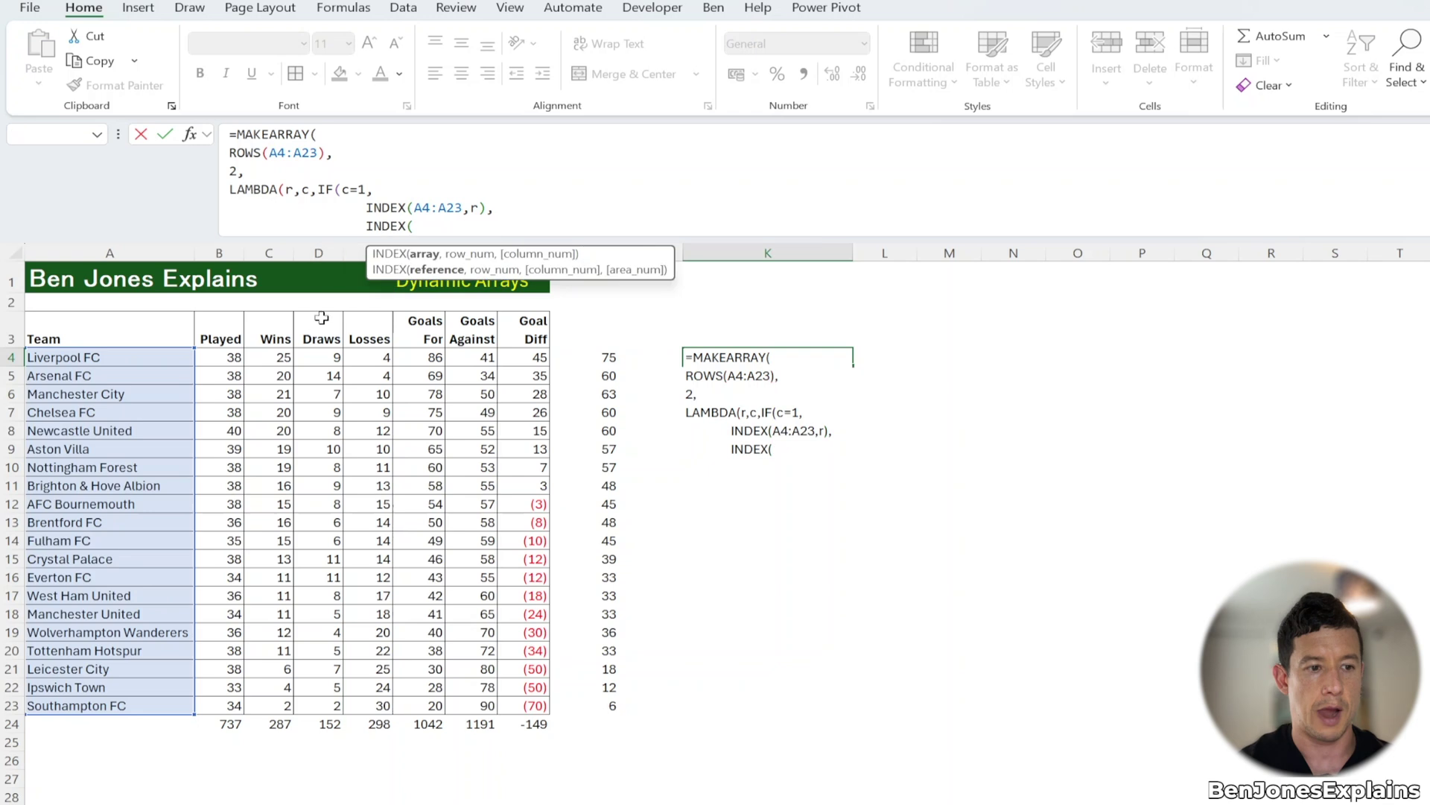
click(277, 356)
key(ctrl+shift+Down)
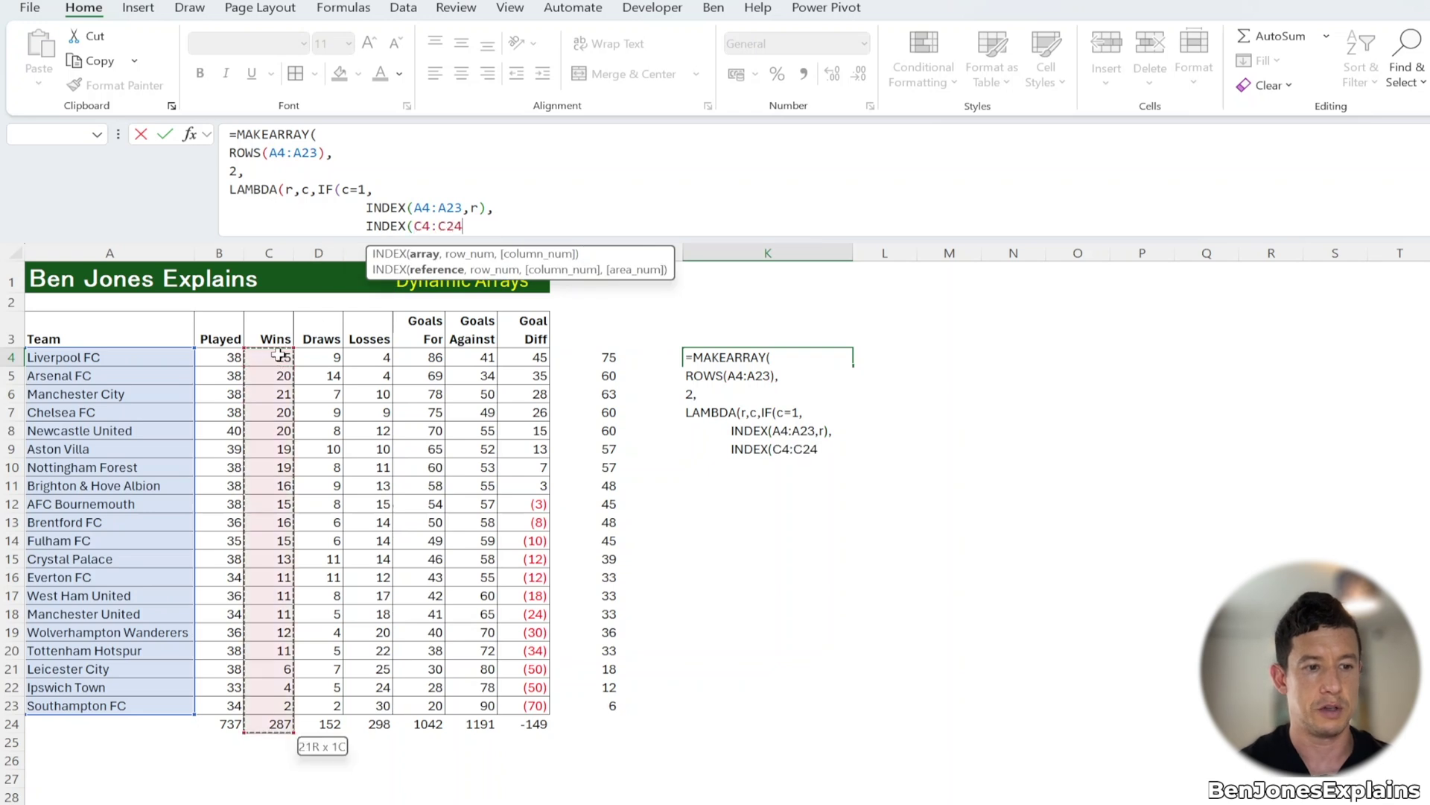
text(,)
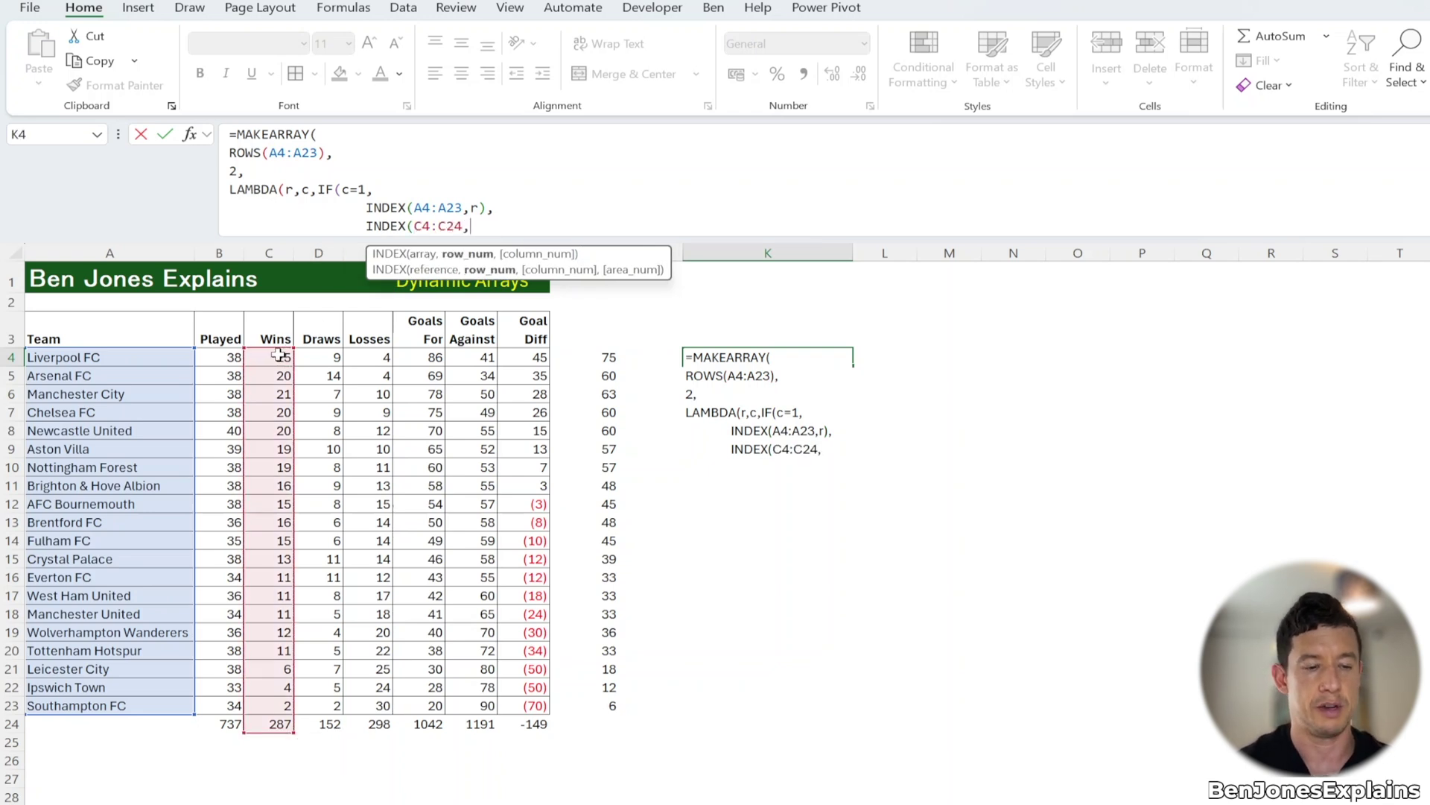
text(r)
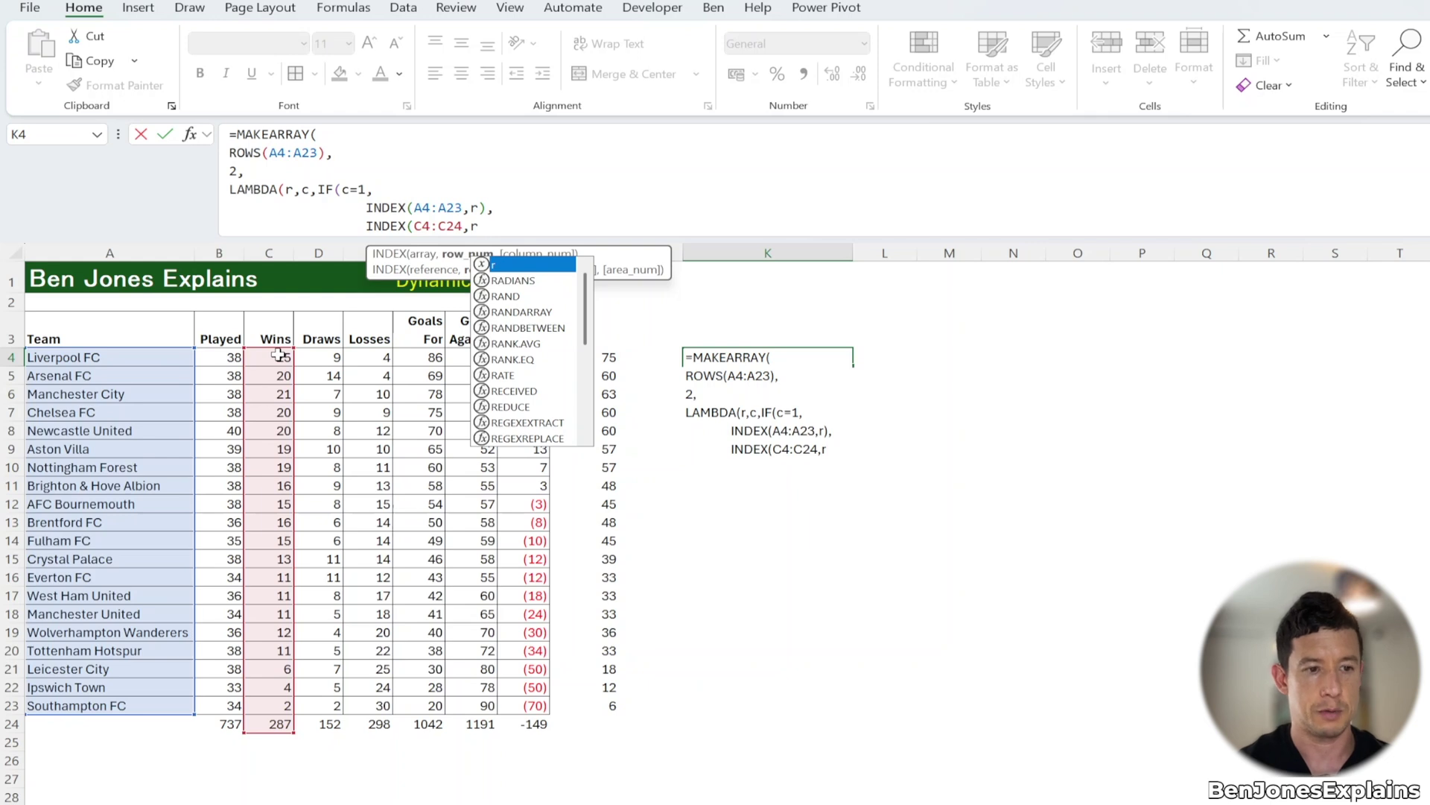
text())
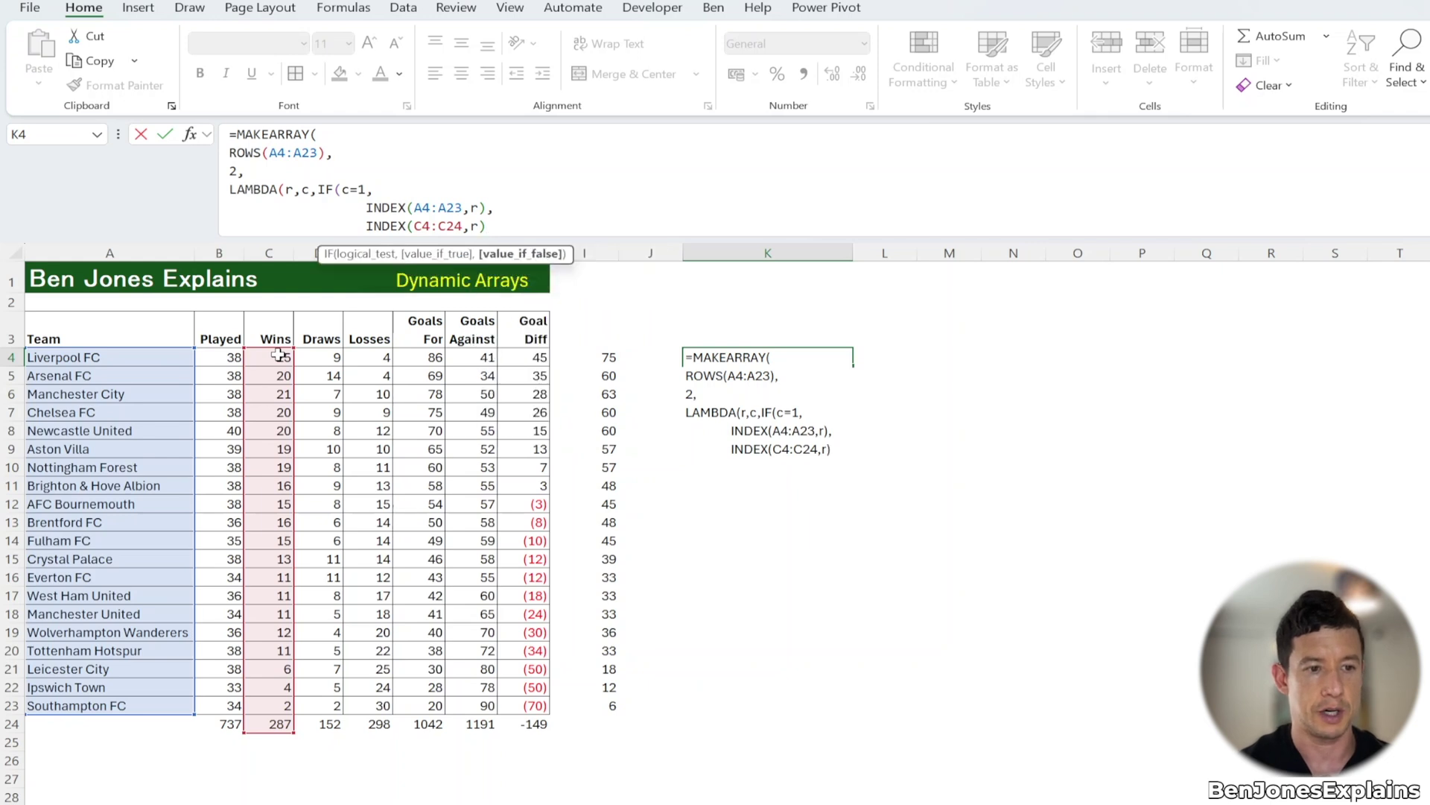
text(*3)
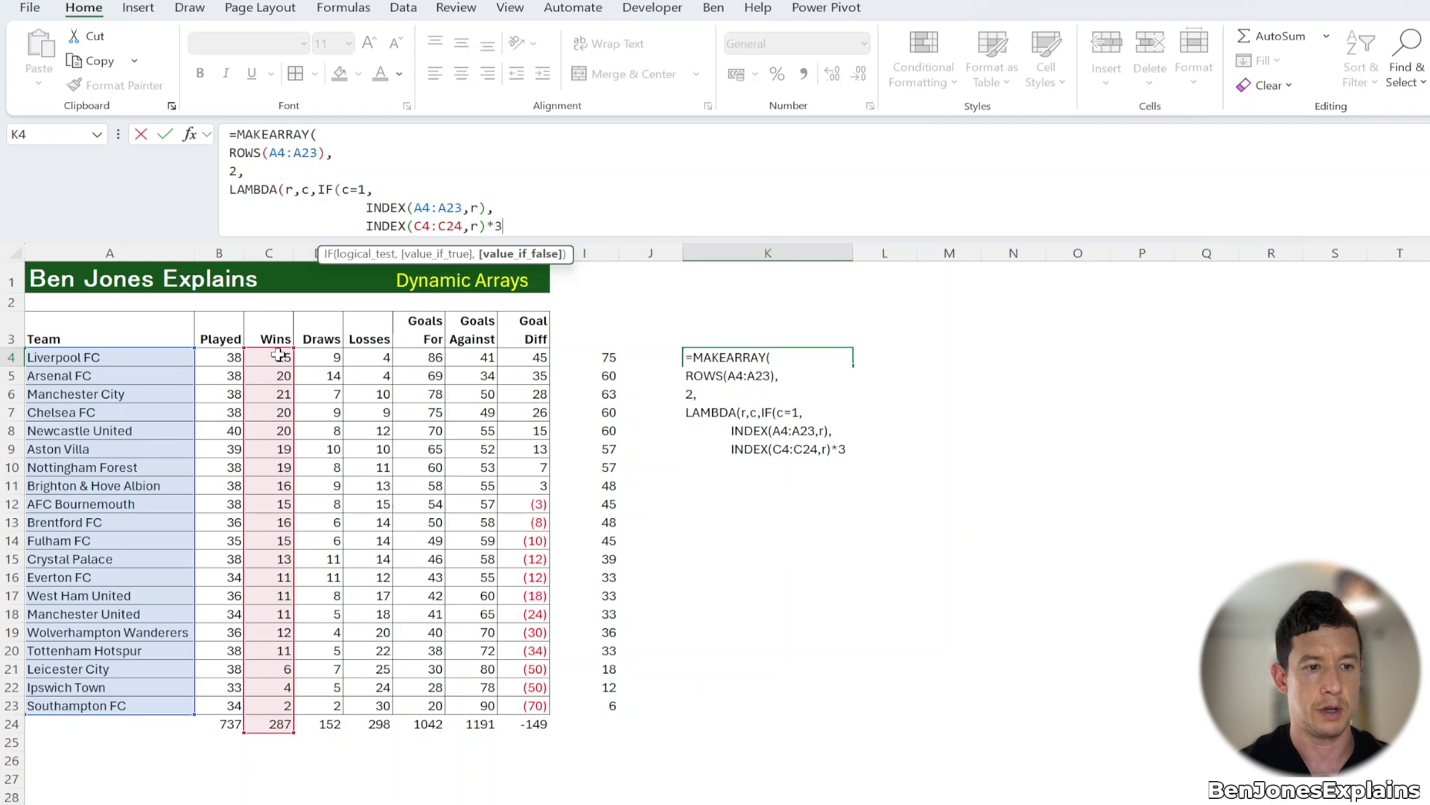
text())
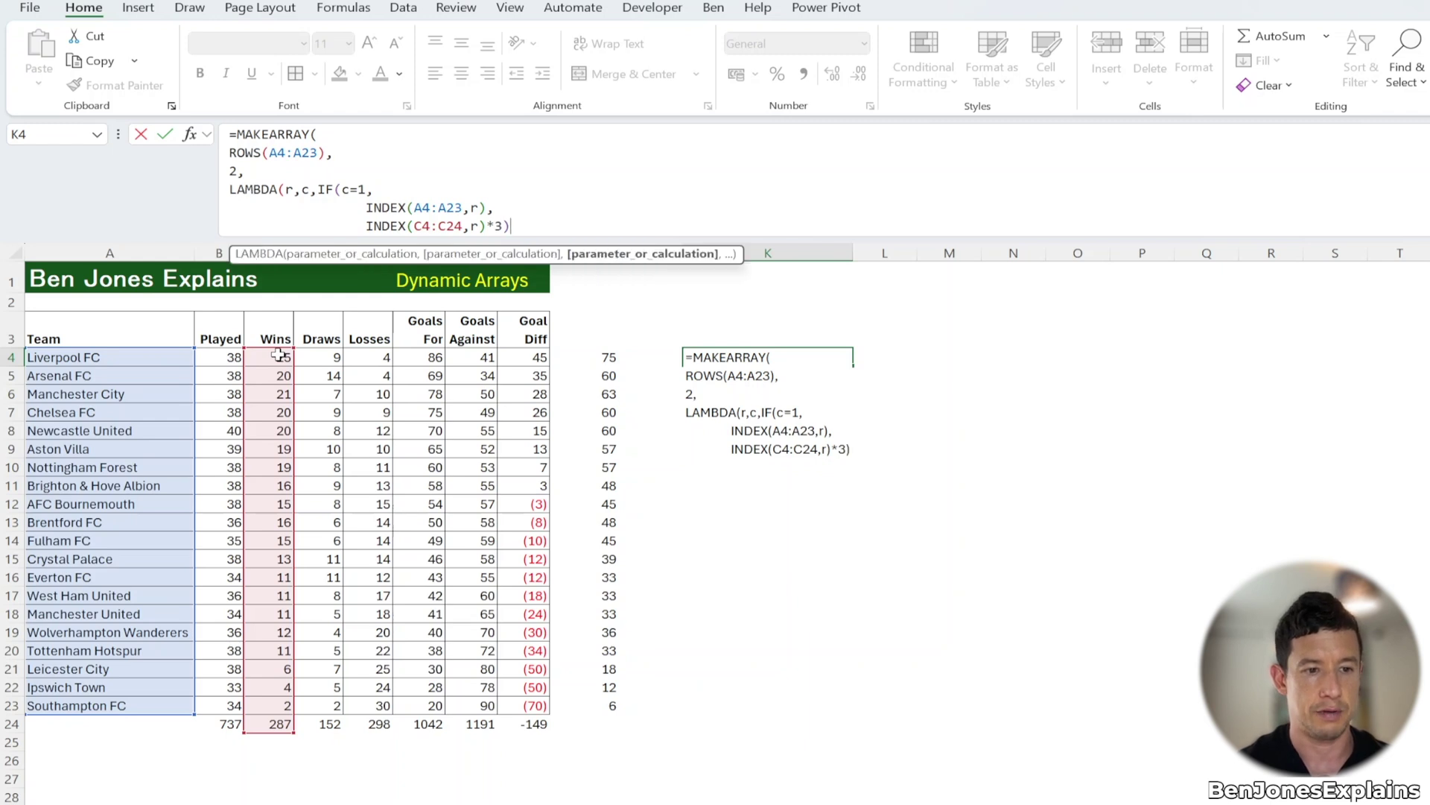
Close the LAMBDA and MAKEARRAY functions with parentheses on separate lines and enter the formula in K4.
key(alt+Return)
text())
key(alt+Return)
text())
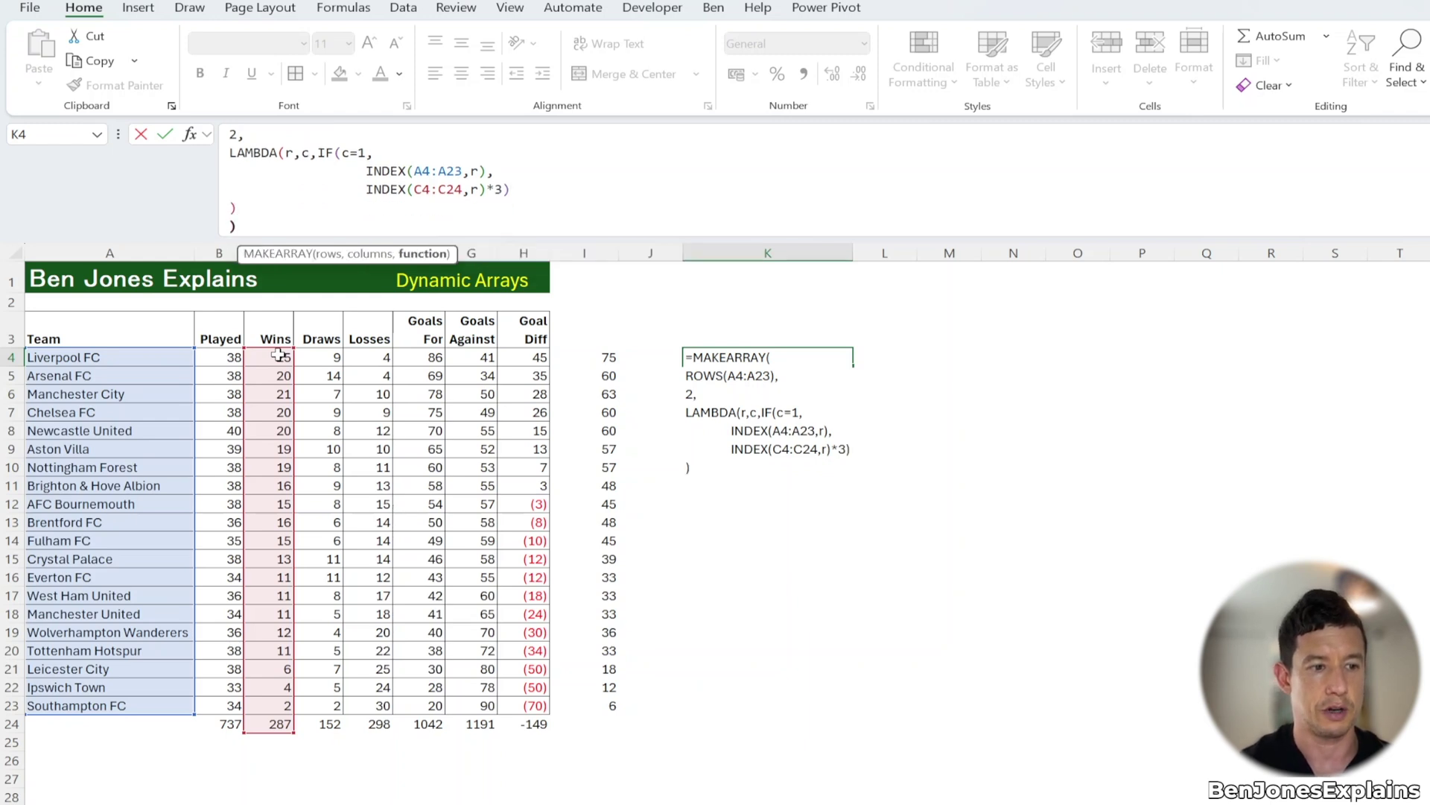
key(ctrl+Return)
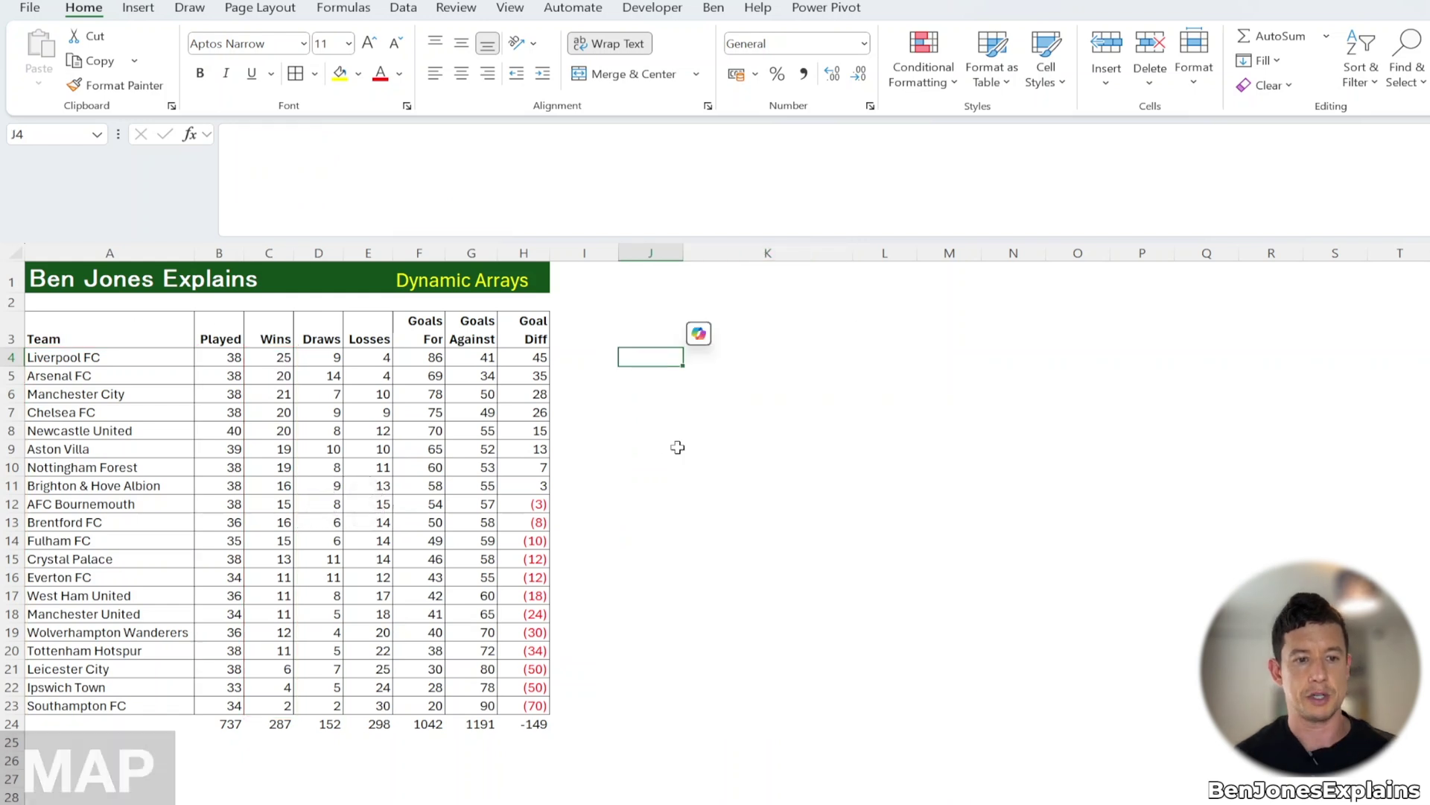
Start a MAP formula in J4 with the losses range E4:E23 as its array and open a LAMBDA function.
text(=)
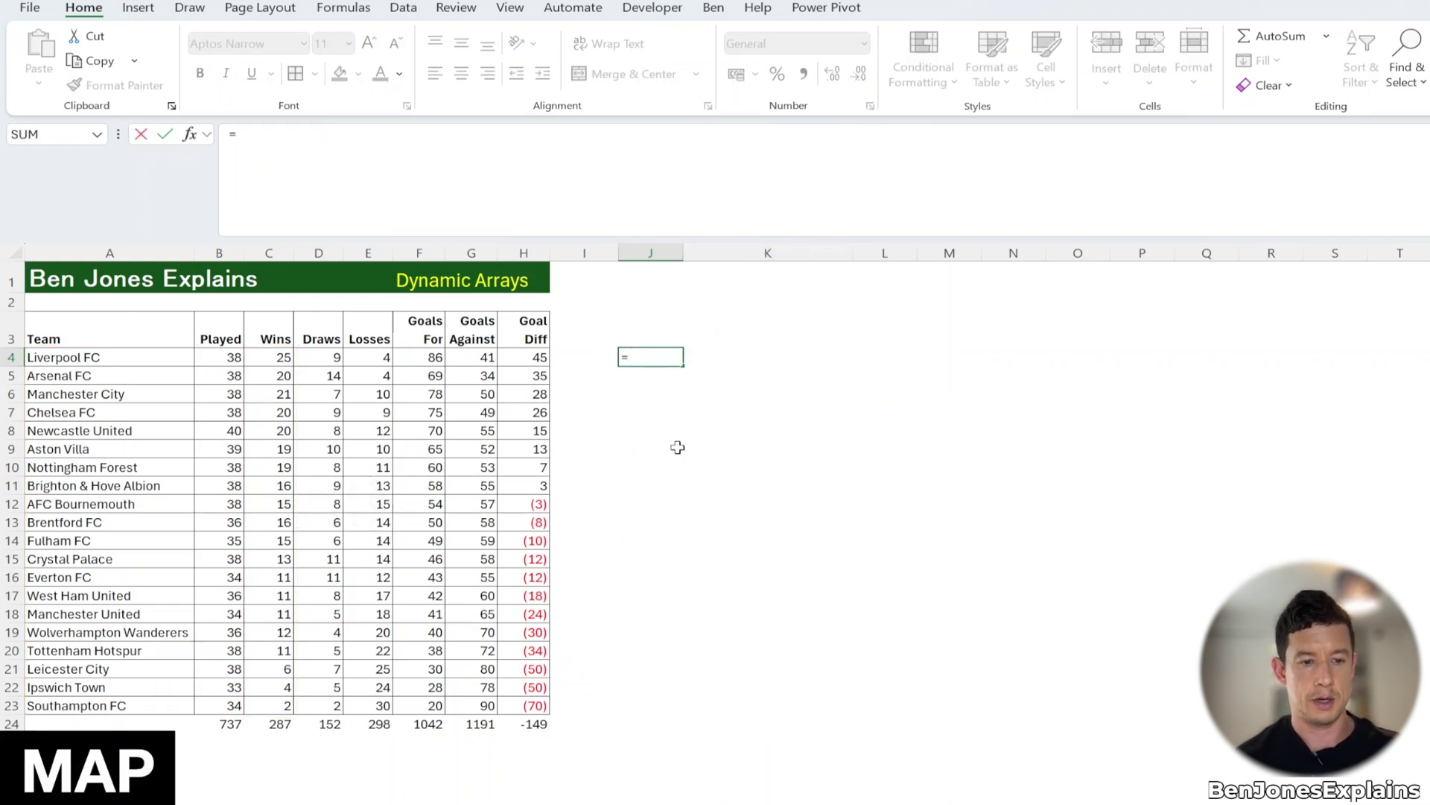
text(map)
key(Tab)
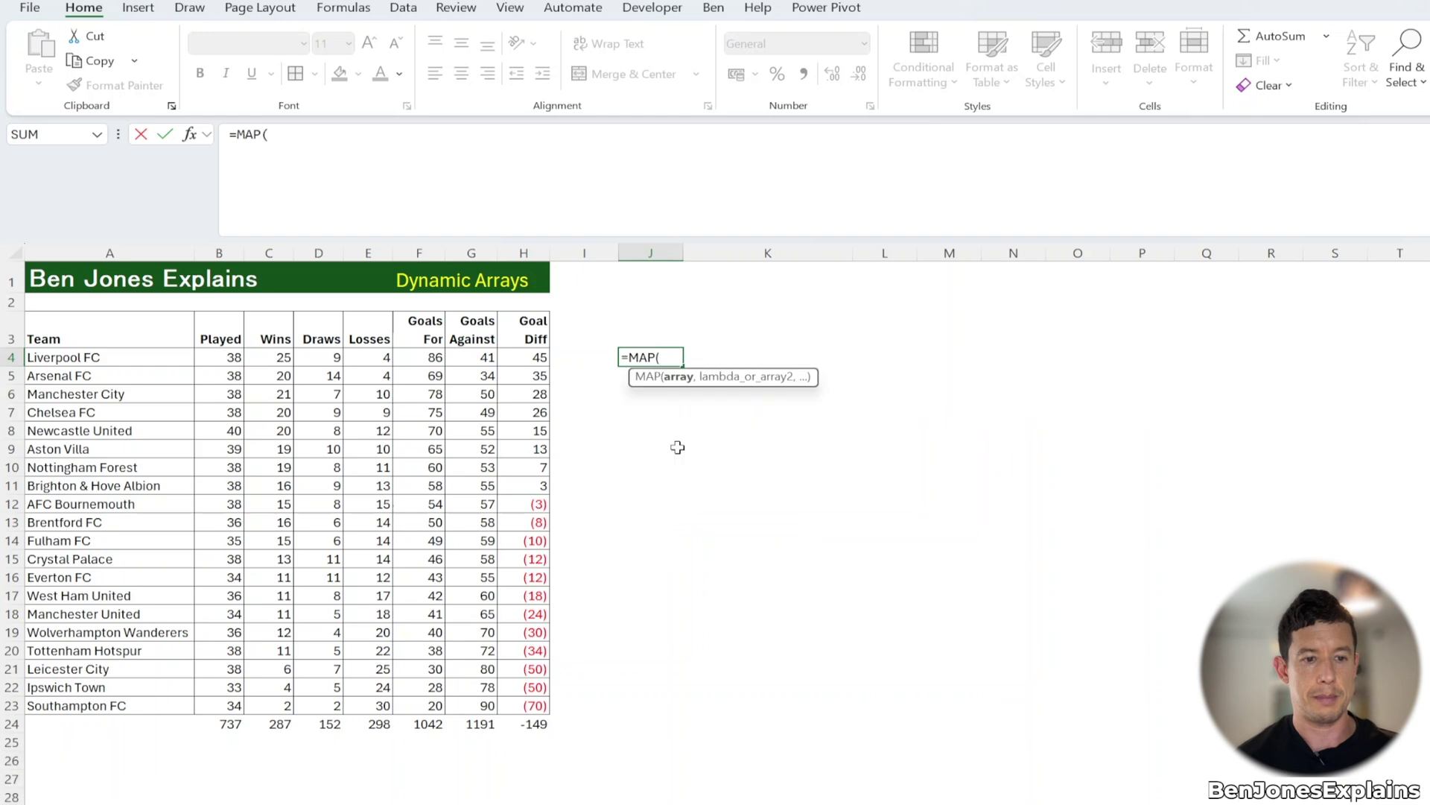
click(369, 355)
key(ctrl+shift+Down)
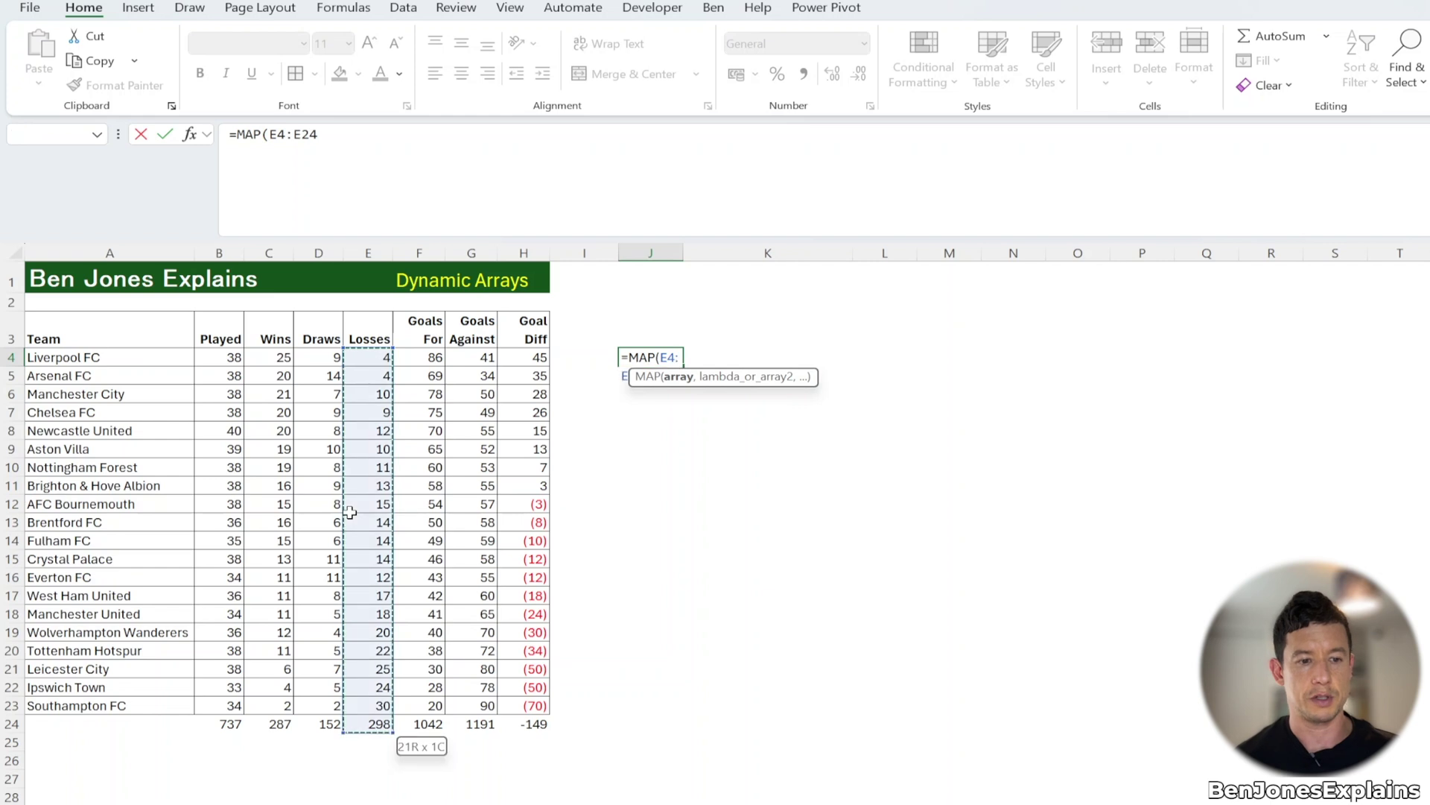
key(shift+Up)
text(,LAMBDA()
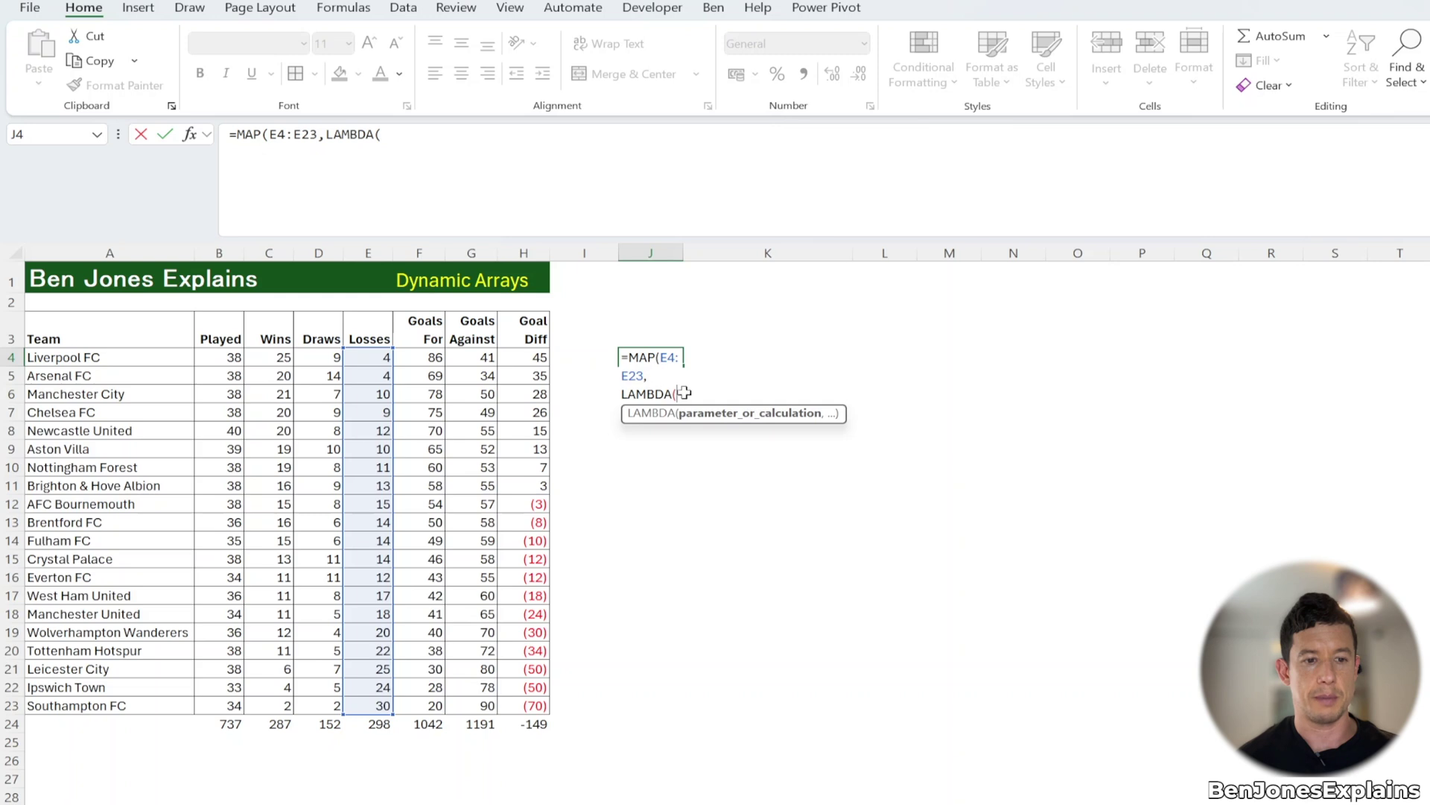
Complete the MAP formula's LAMBDA with l,IF(l<10,"good","bad") and enter it to rate each team's losses.
text(l)
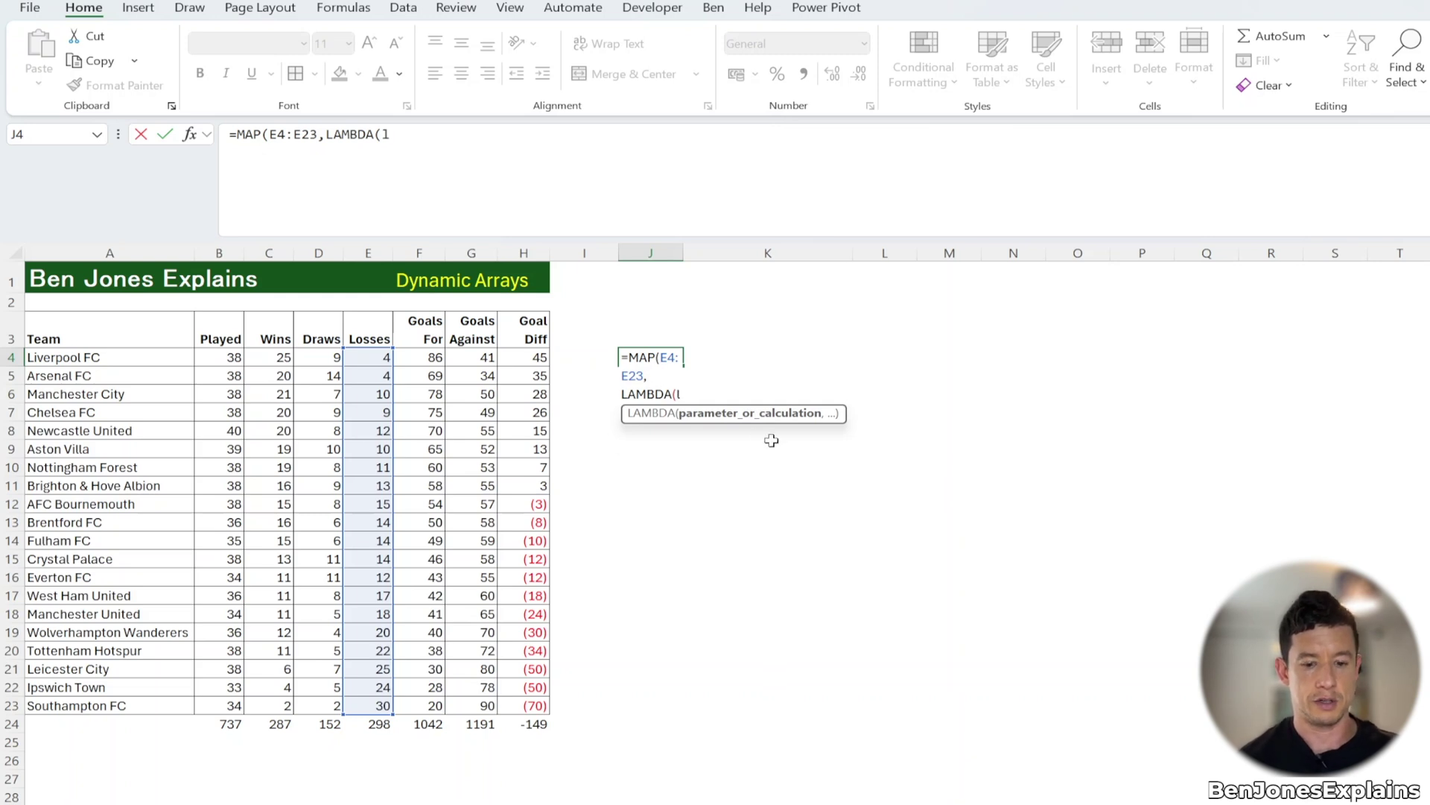
text(,i)
key(Tab)
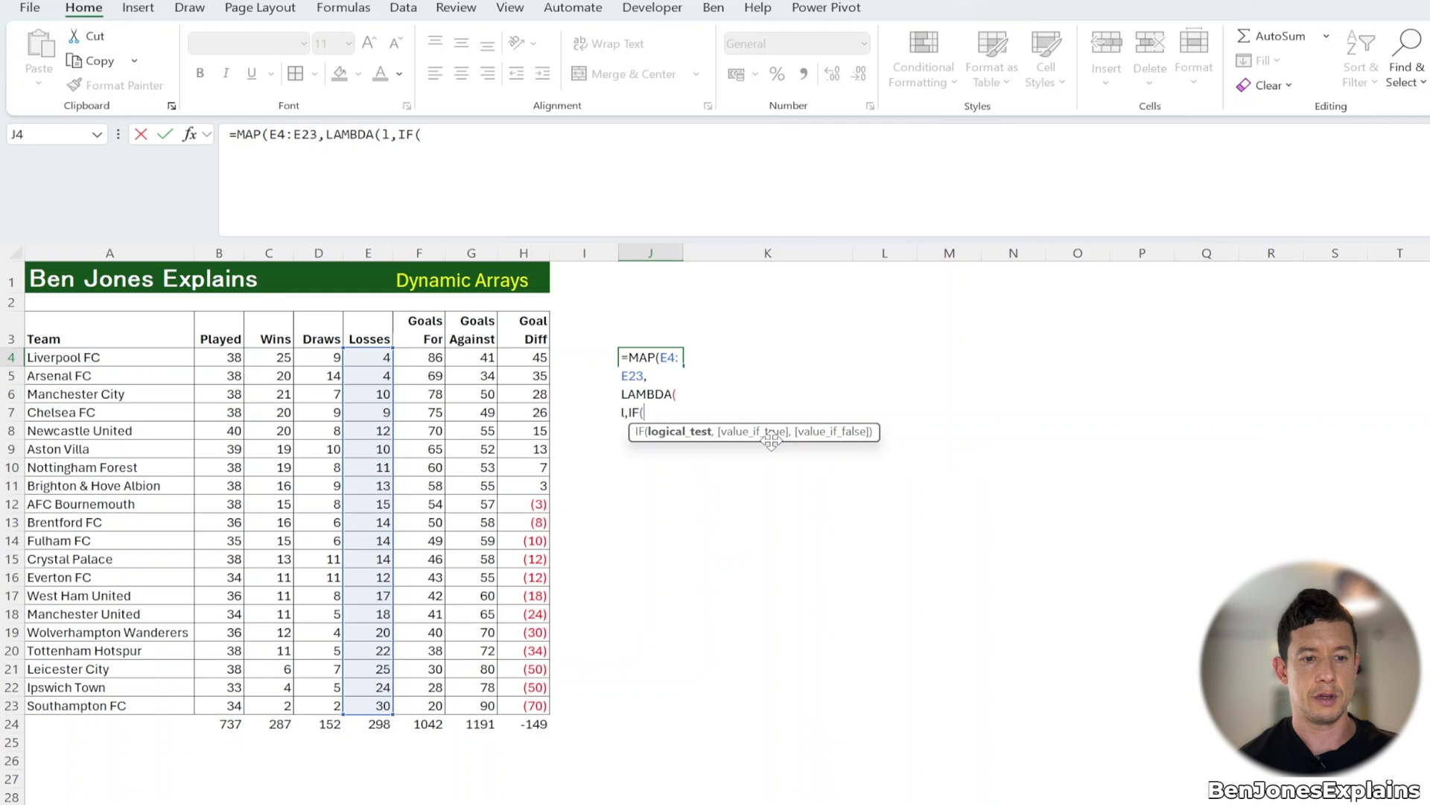
text(l<)
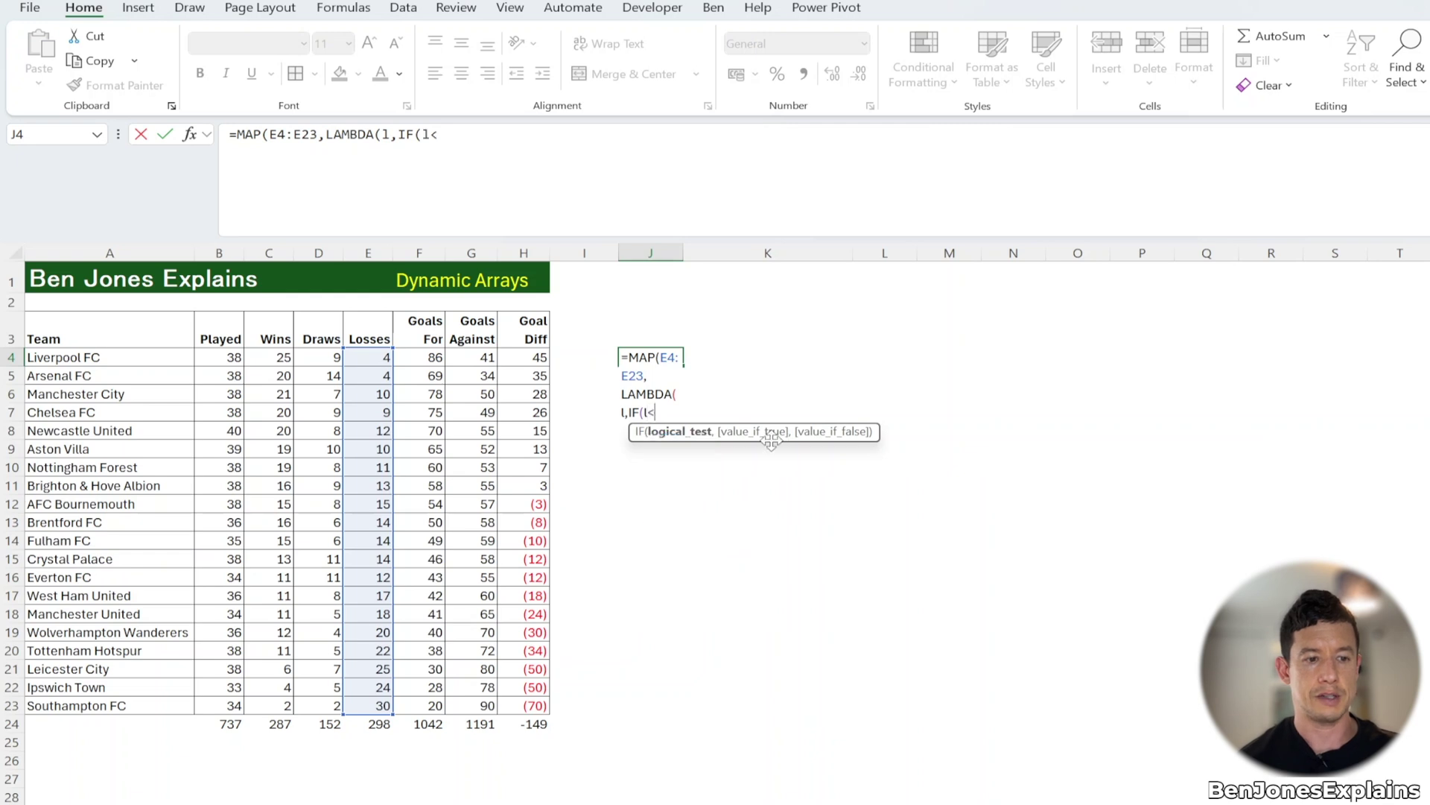
text(10)
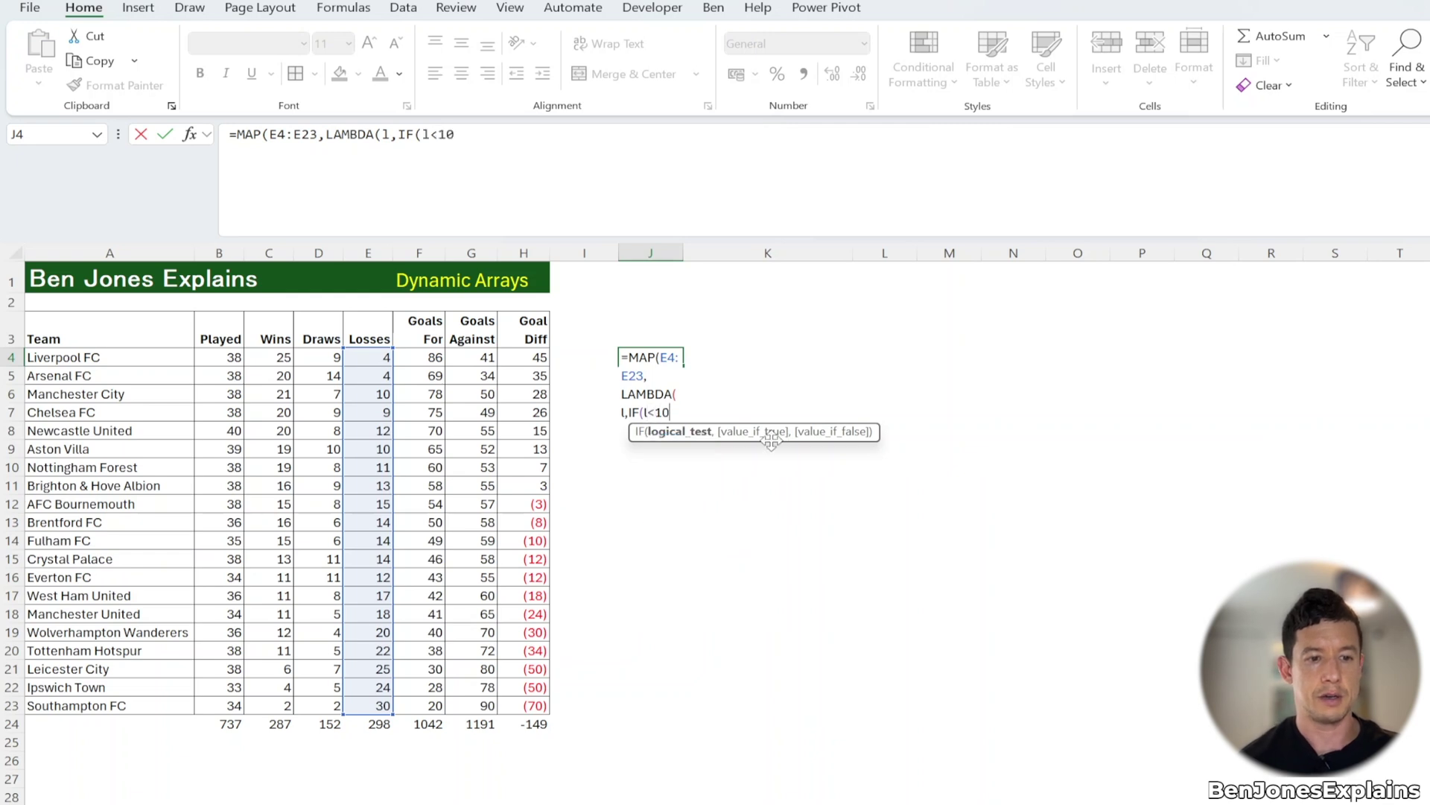
text(,"goo)
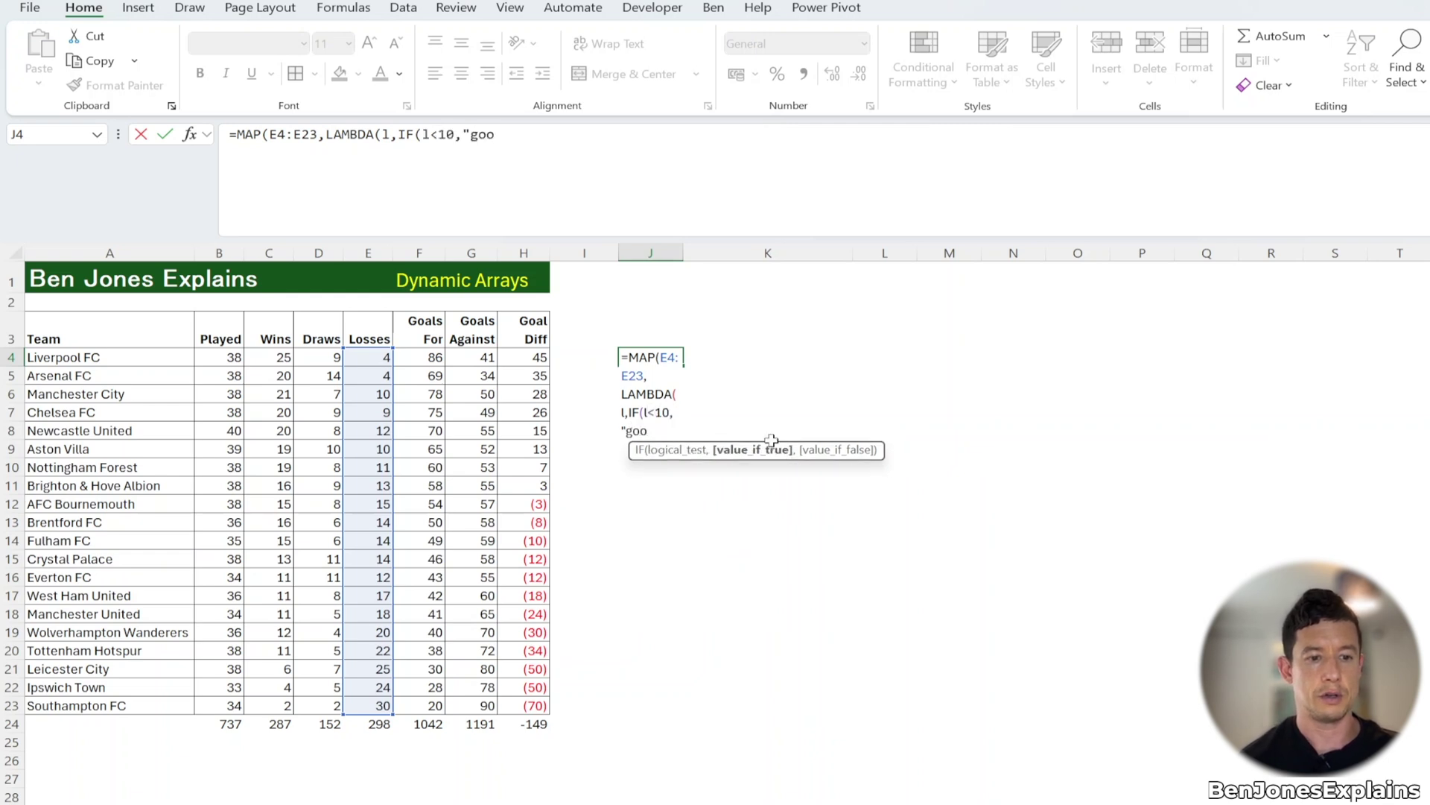
text(d"!,)
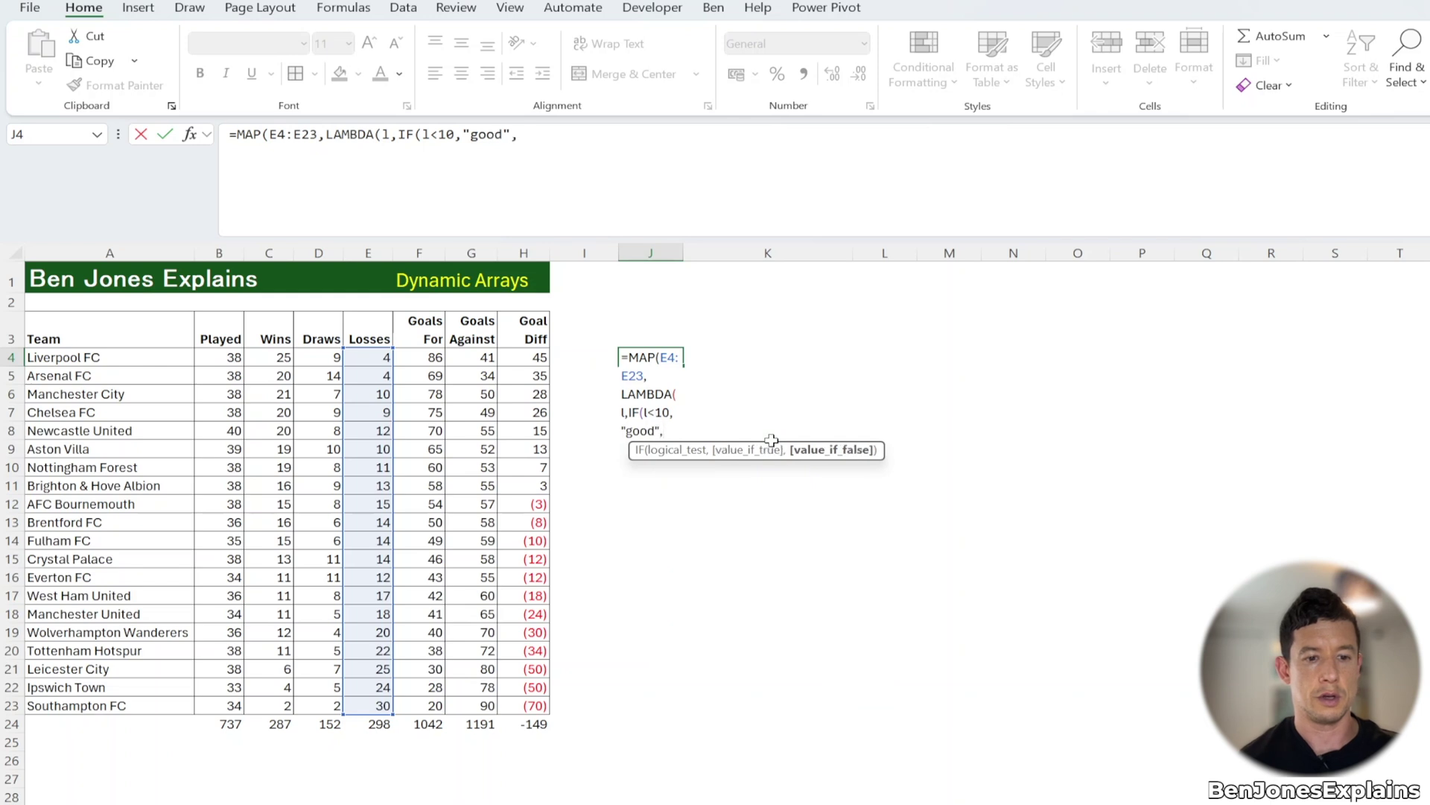
text("bad)
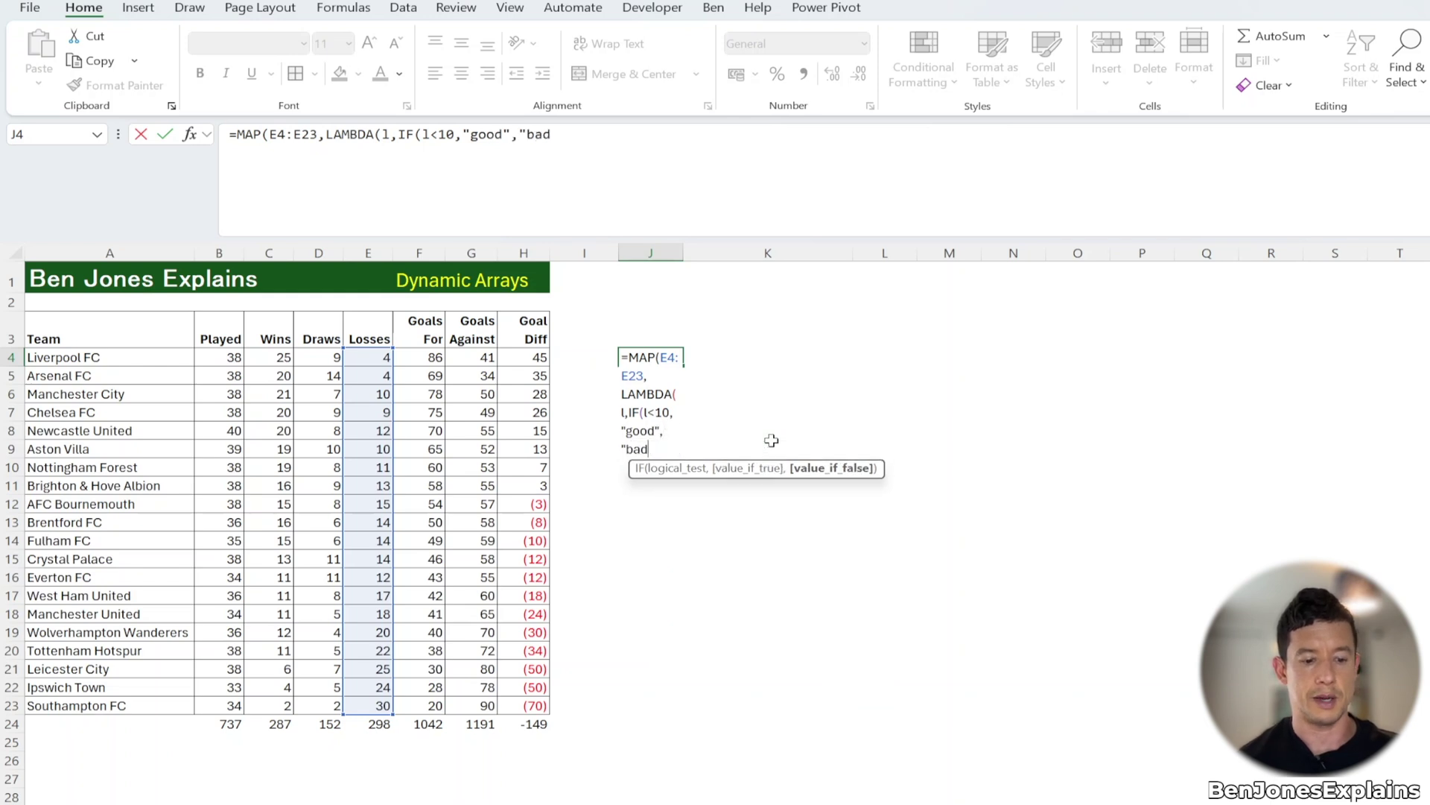
text("))
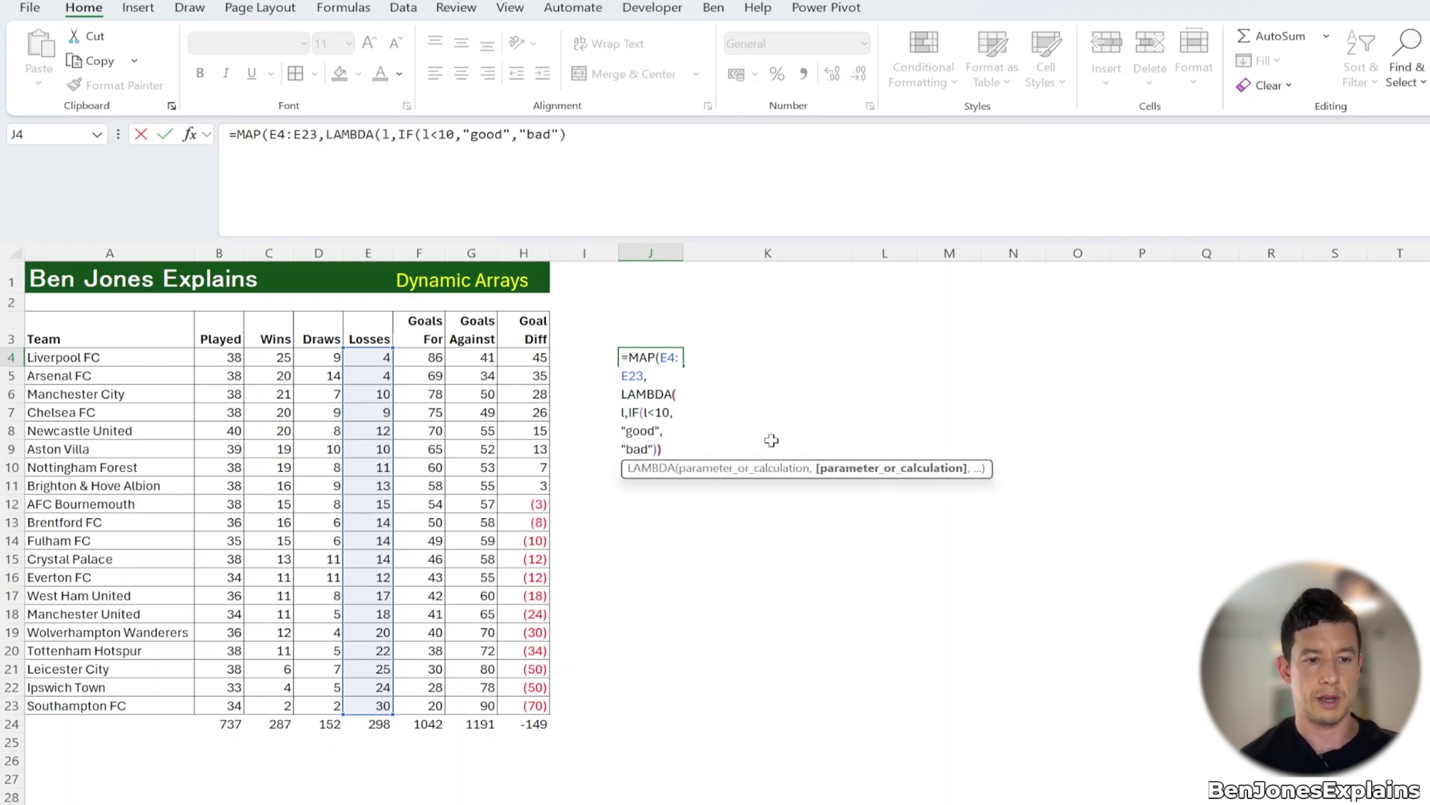
text()))
key(Return)
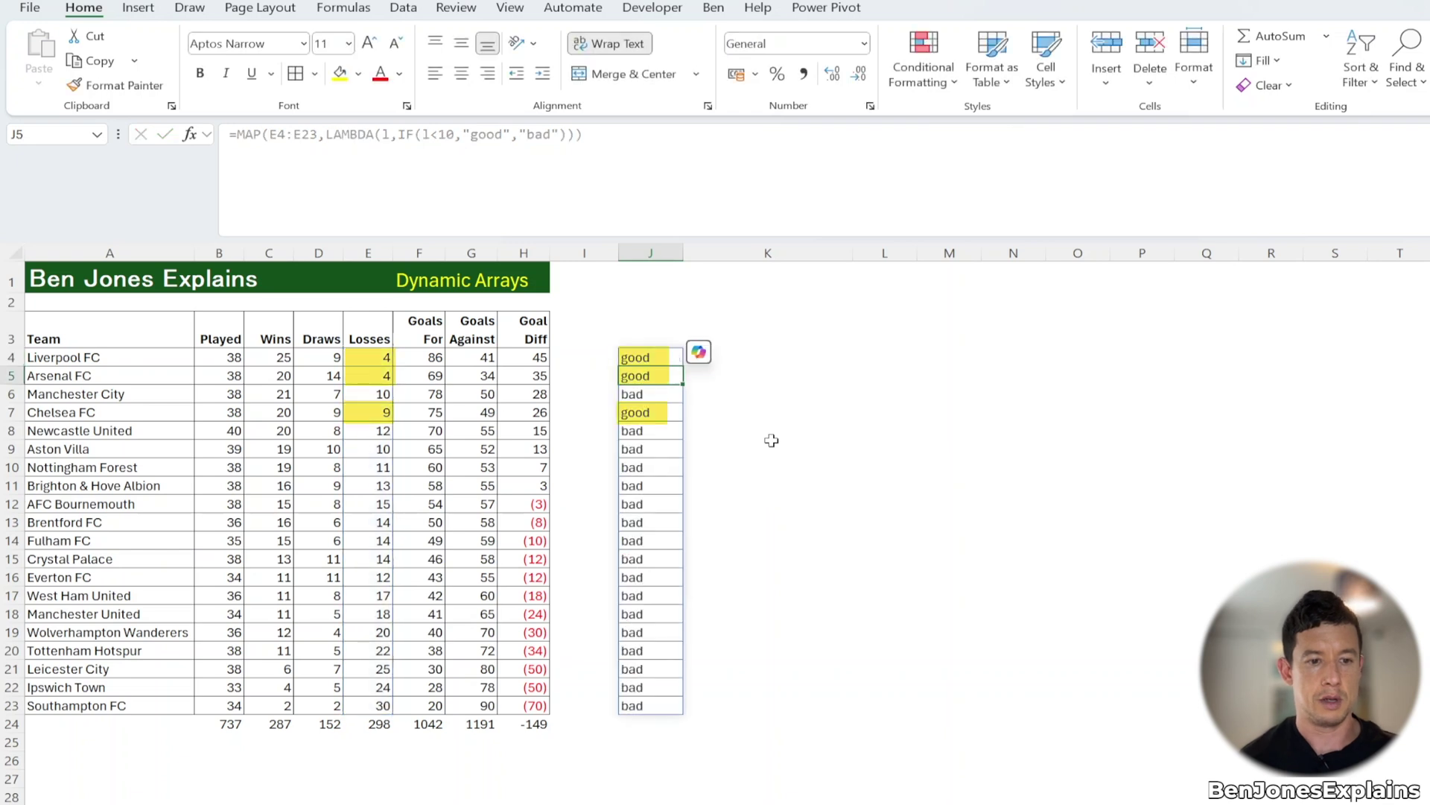
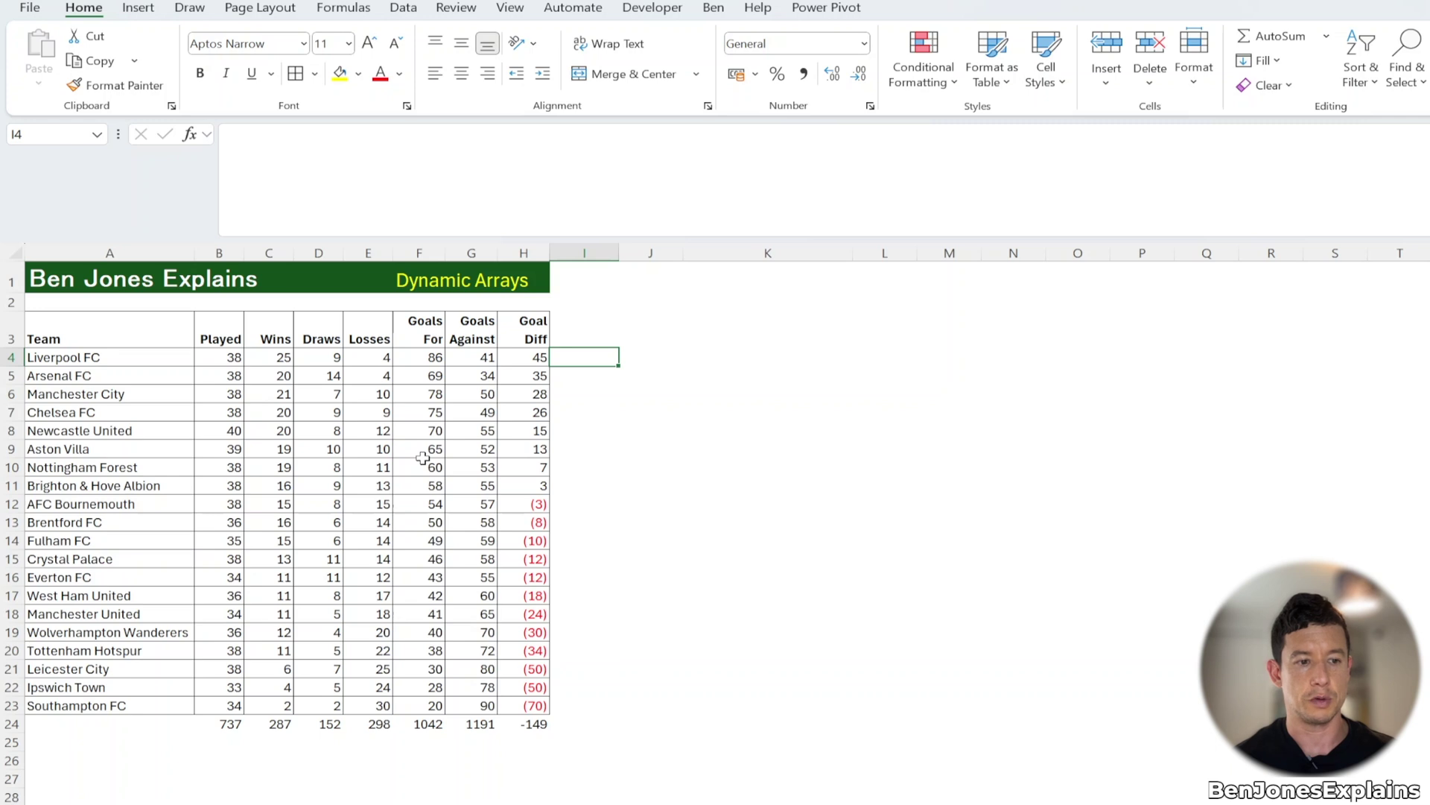
Start a SCAN formula in I4 with initial value 0 and the goals-for range F4:F23 as its array.
text(=)
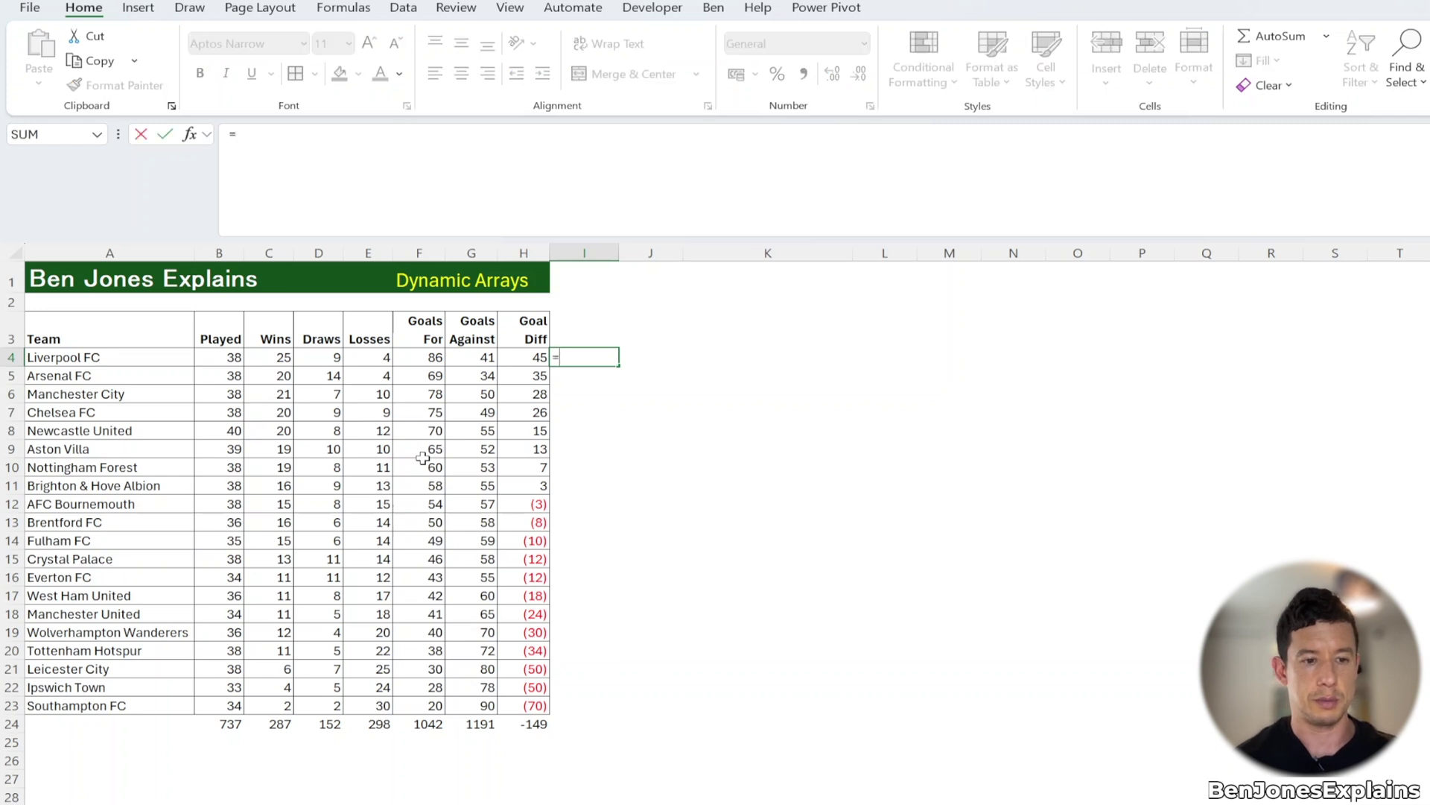
text(SC)
key(Tab)
text(0,)
click(429, 362)
key(ctrl+shift+Down)
key(shift+Up)
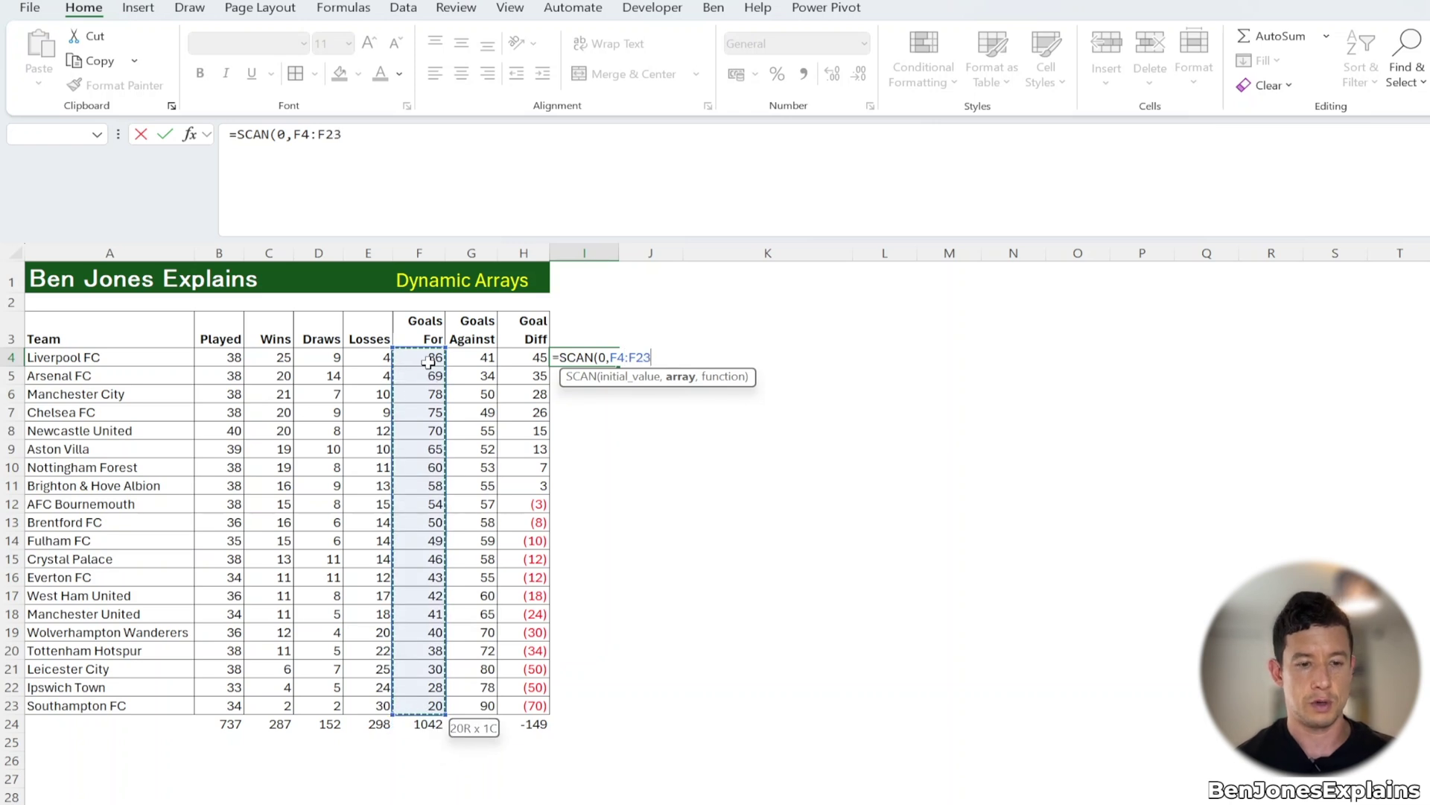
Complete the SCAN formula with LAMBDA(acc,curr,curr+acc) and enter it to produce a running total of goals for.
text(,lam)
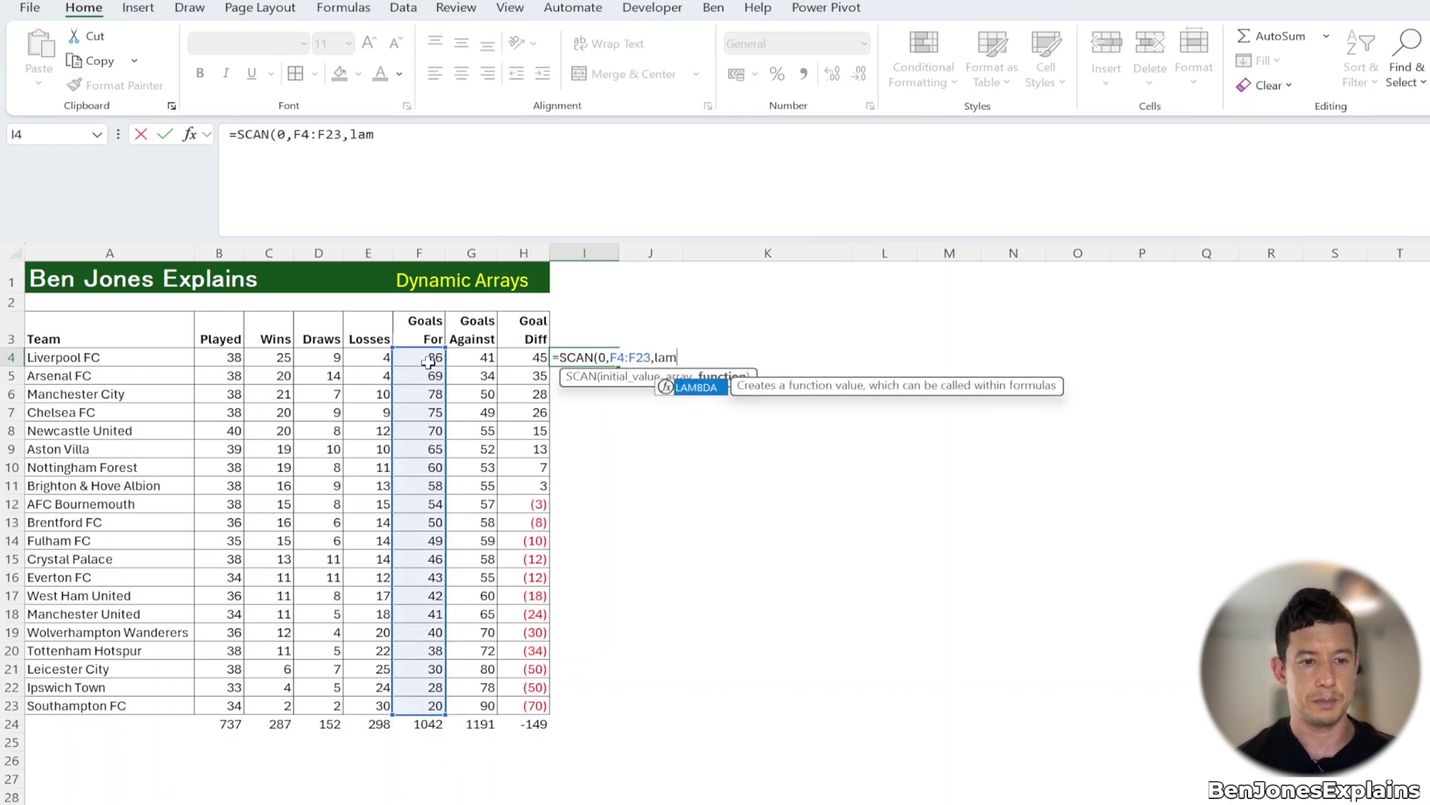
key(Tab)
text(acc,cu)
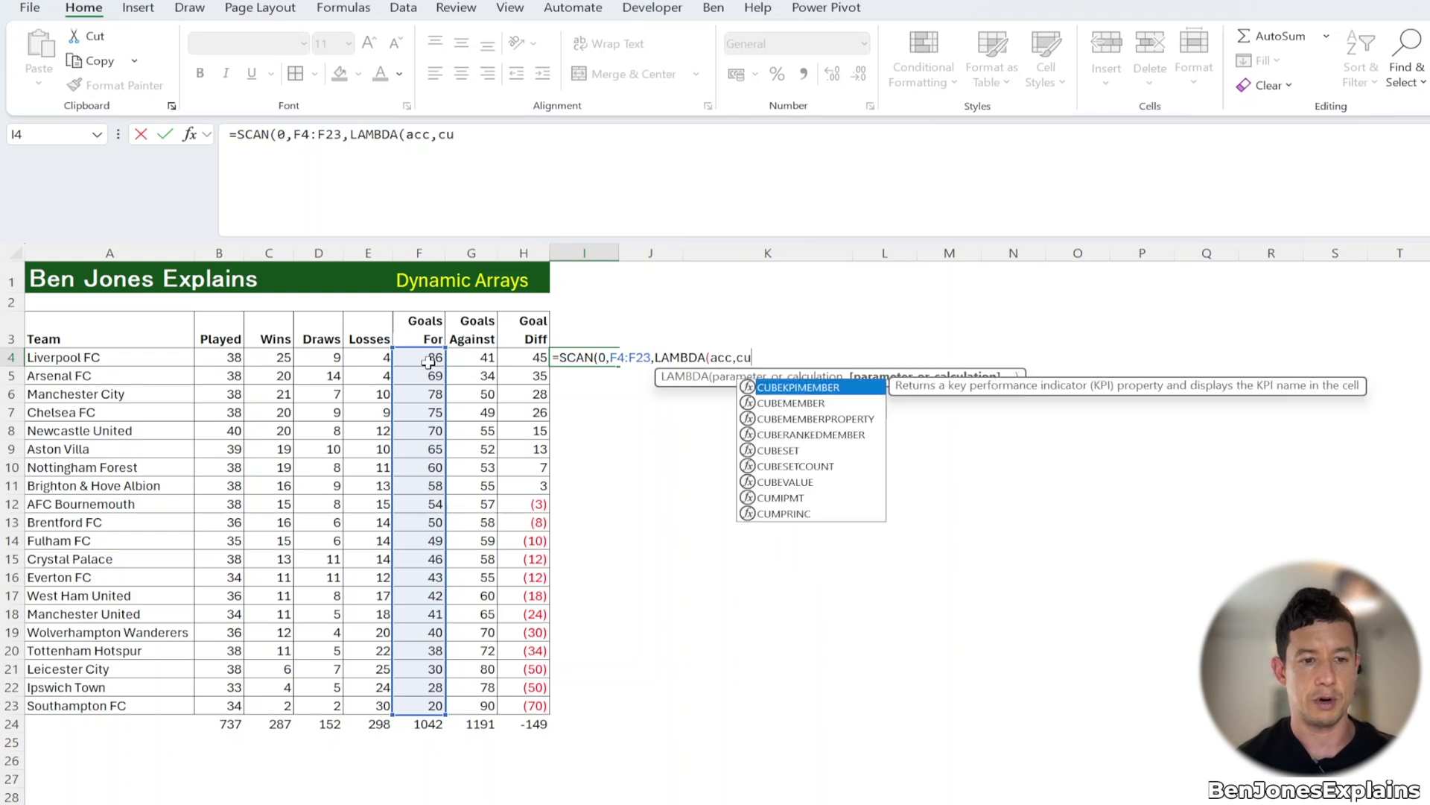
text(rr)
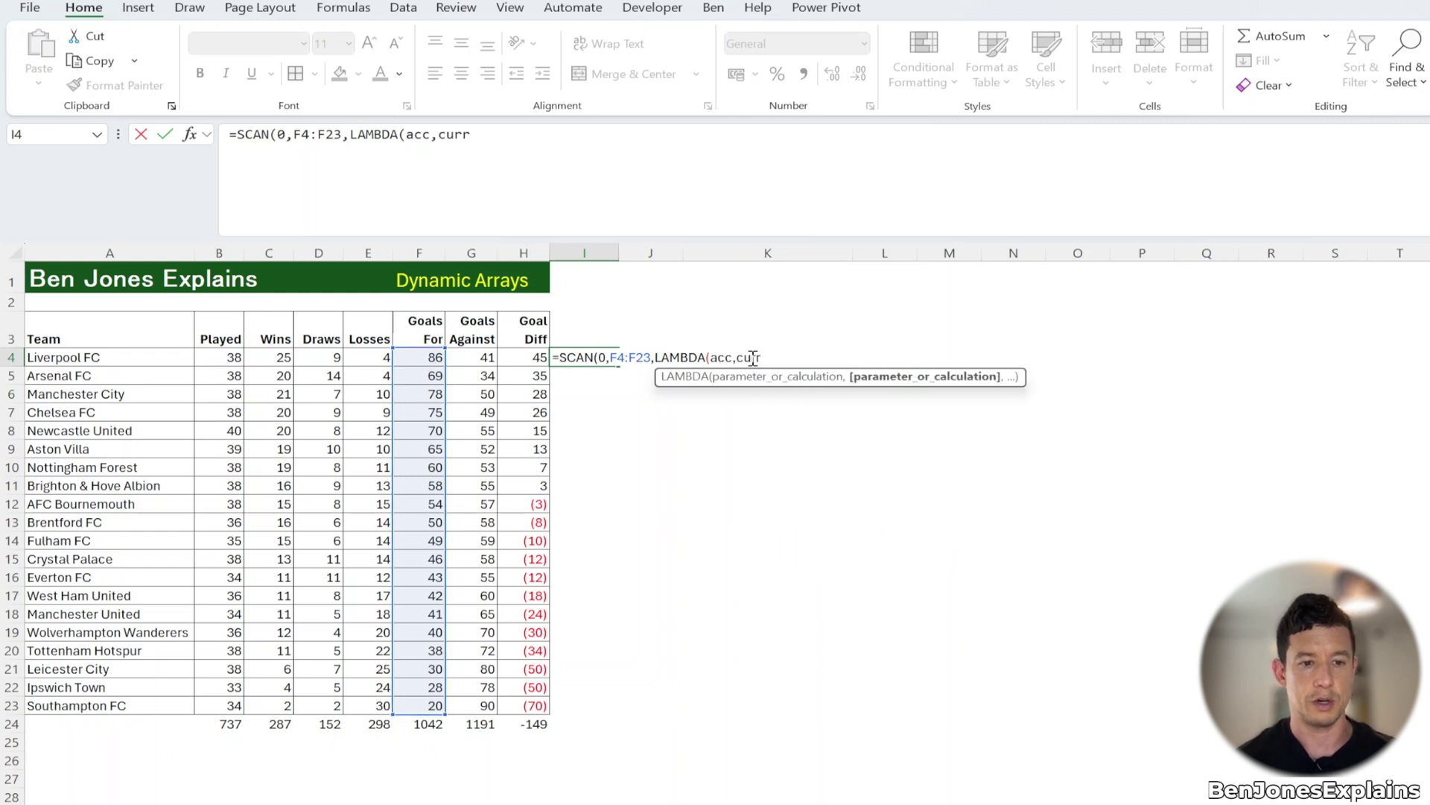
text(,)
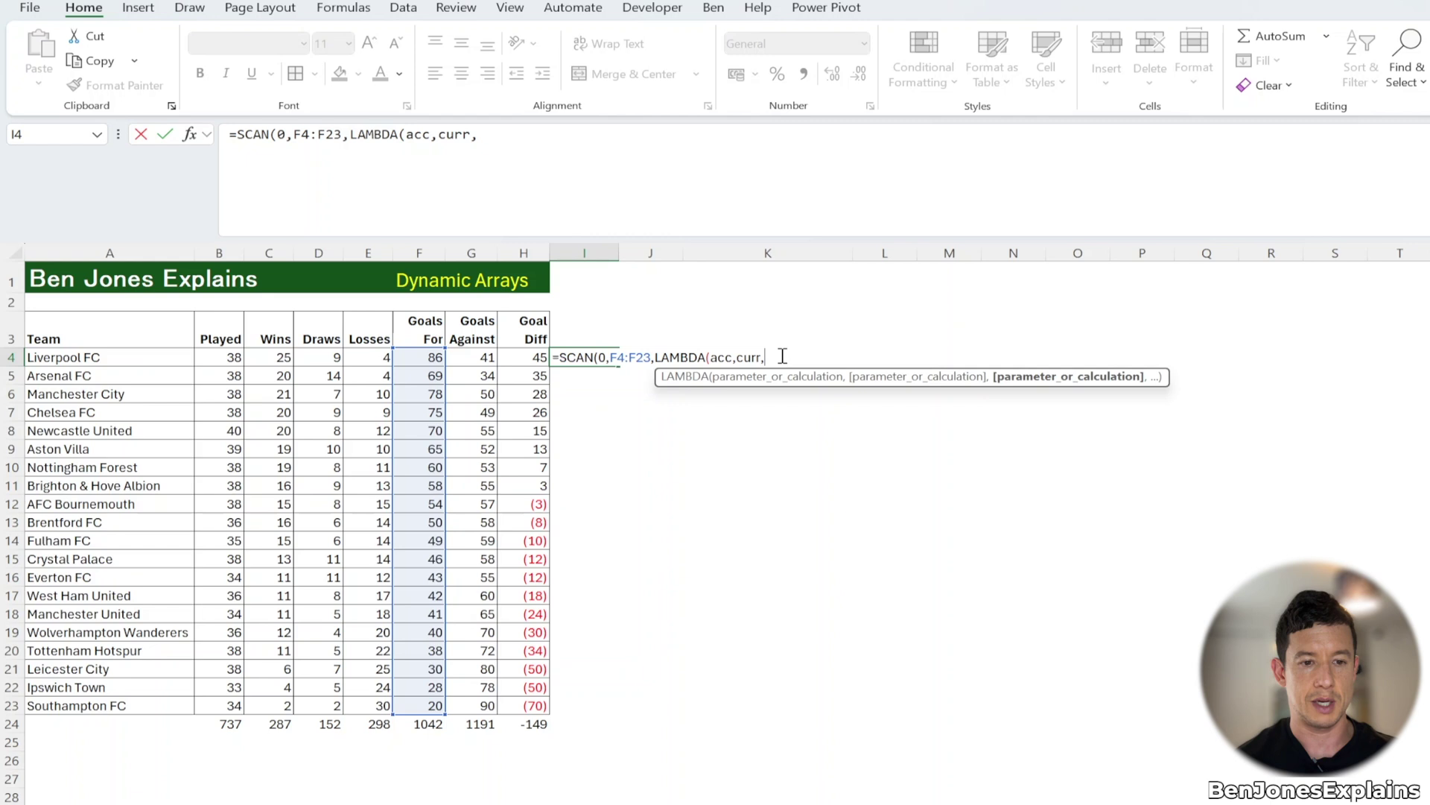
text(cur)
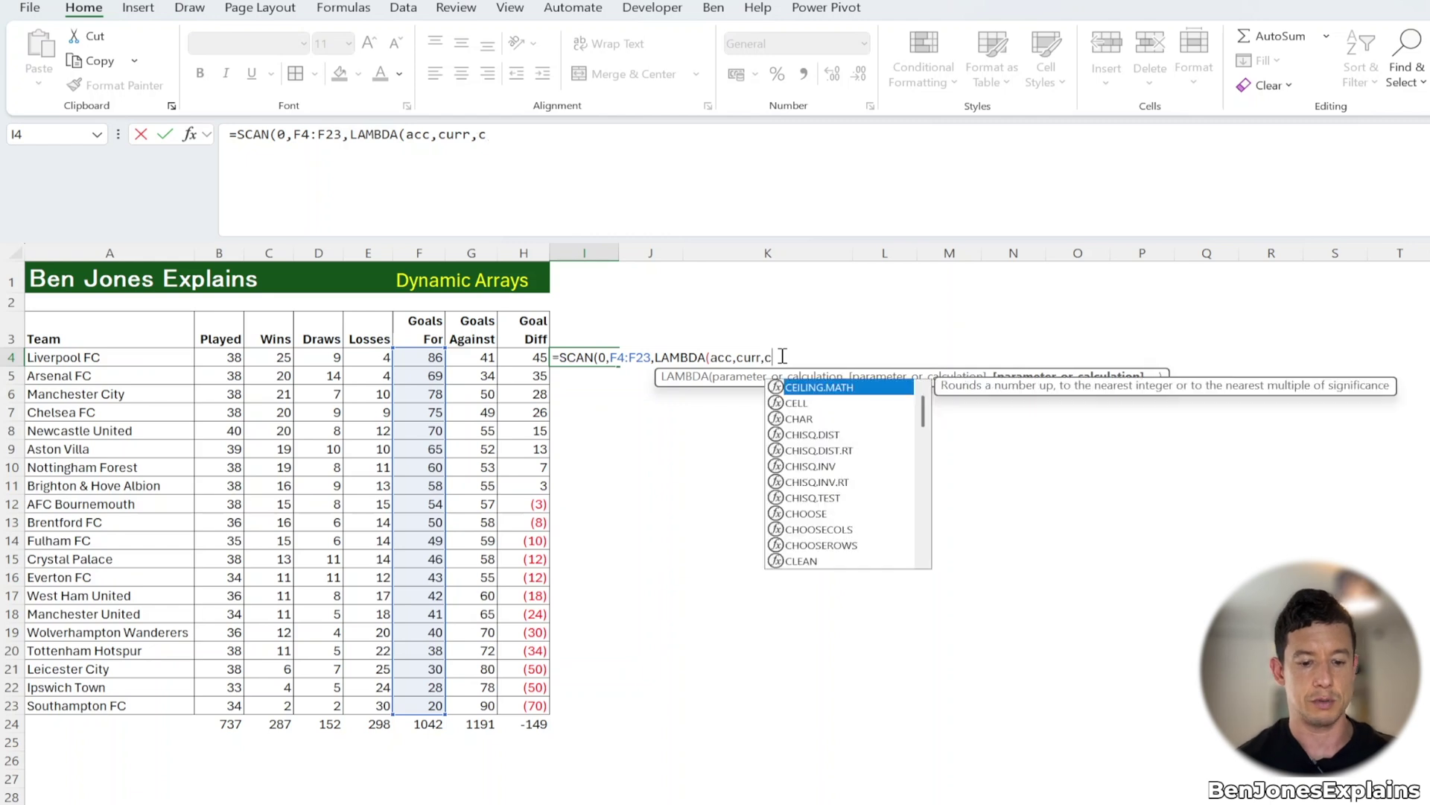
text(r+acc)
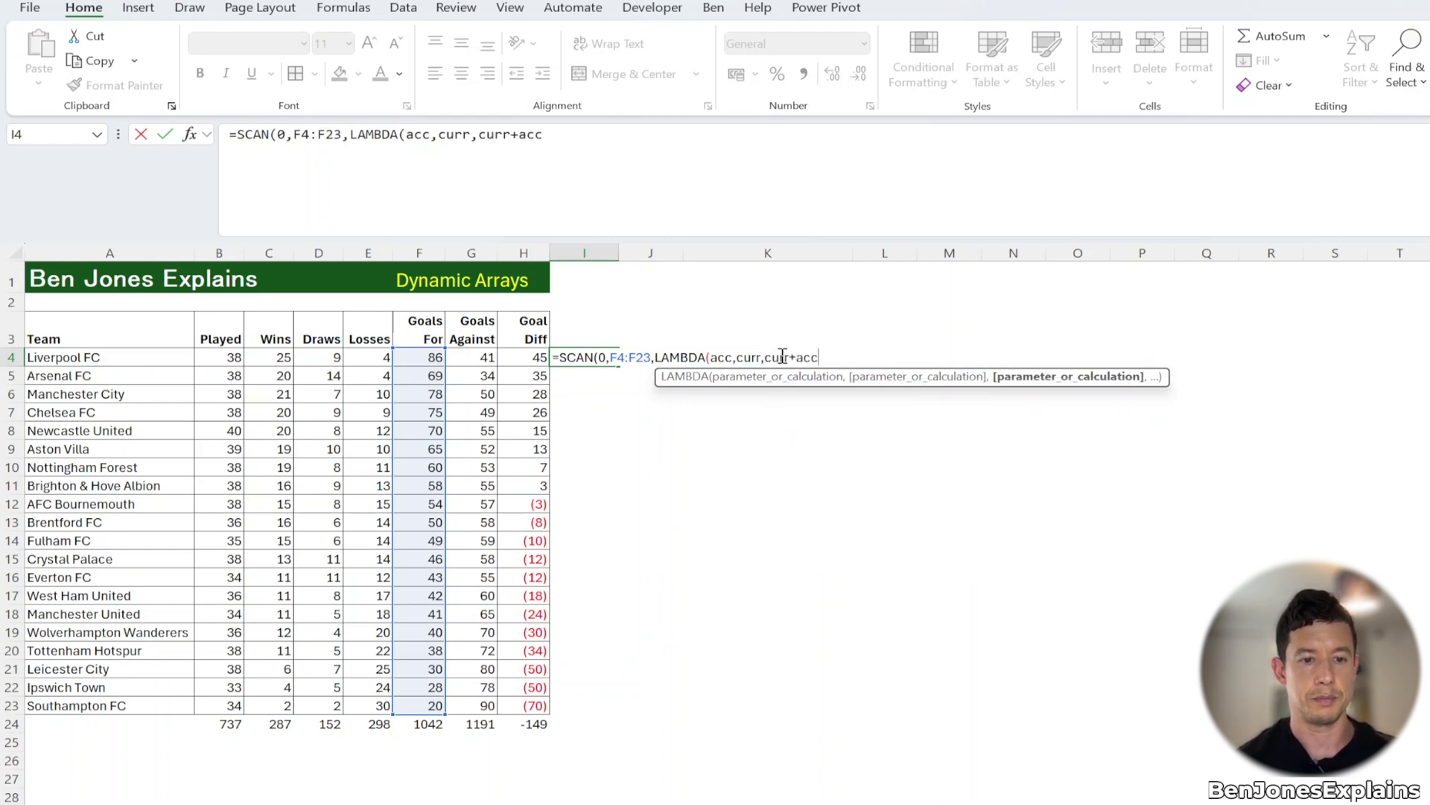
text())
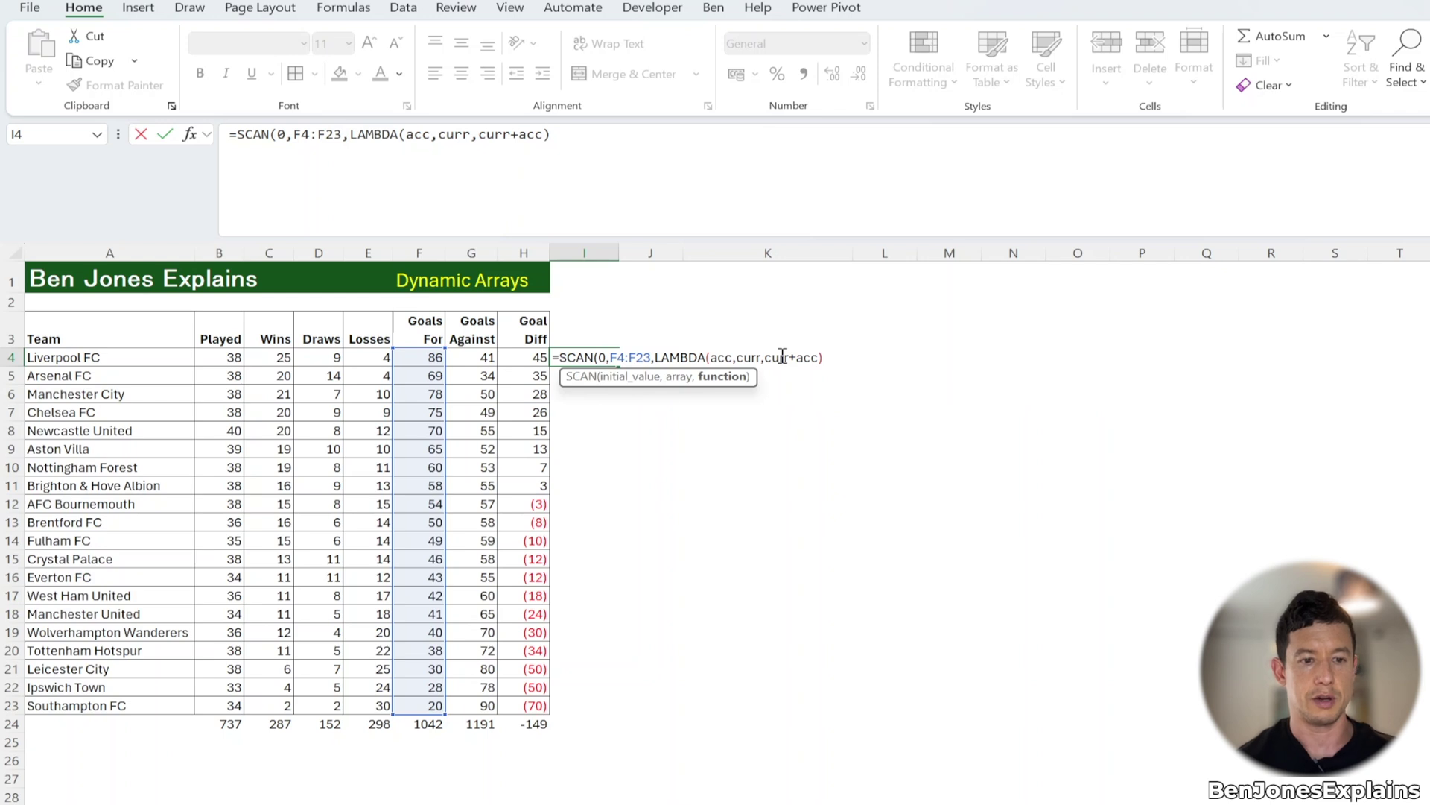
text())
key(Return)
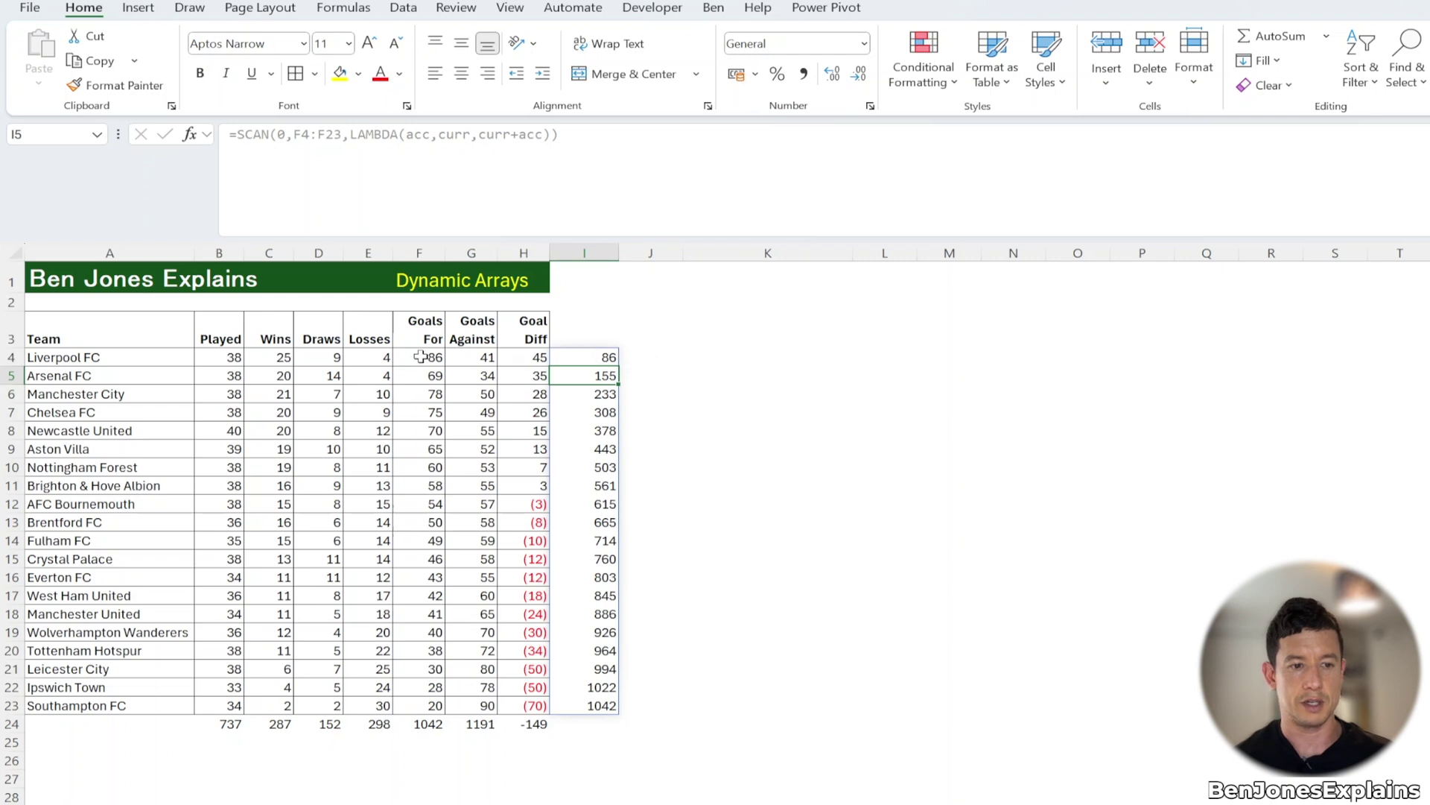
Start a REDUCE formula in J23 with initial value 0 and the goals-for range F4:F23 as its array.
click(631, 712)
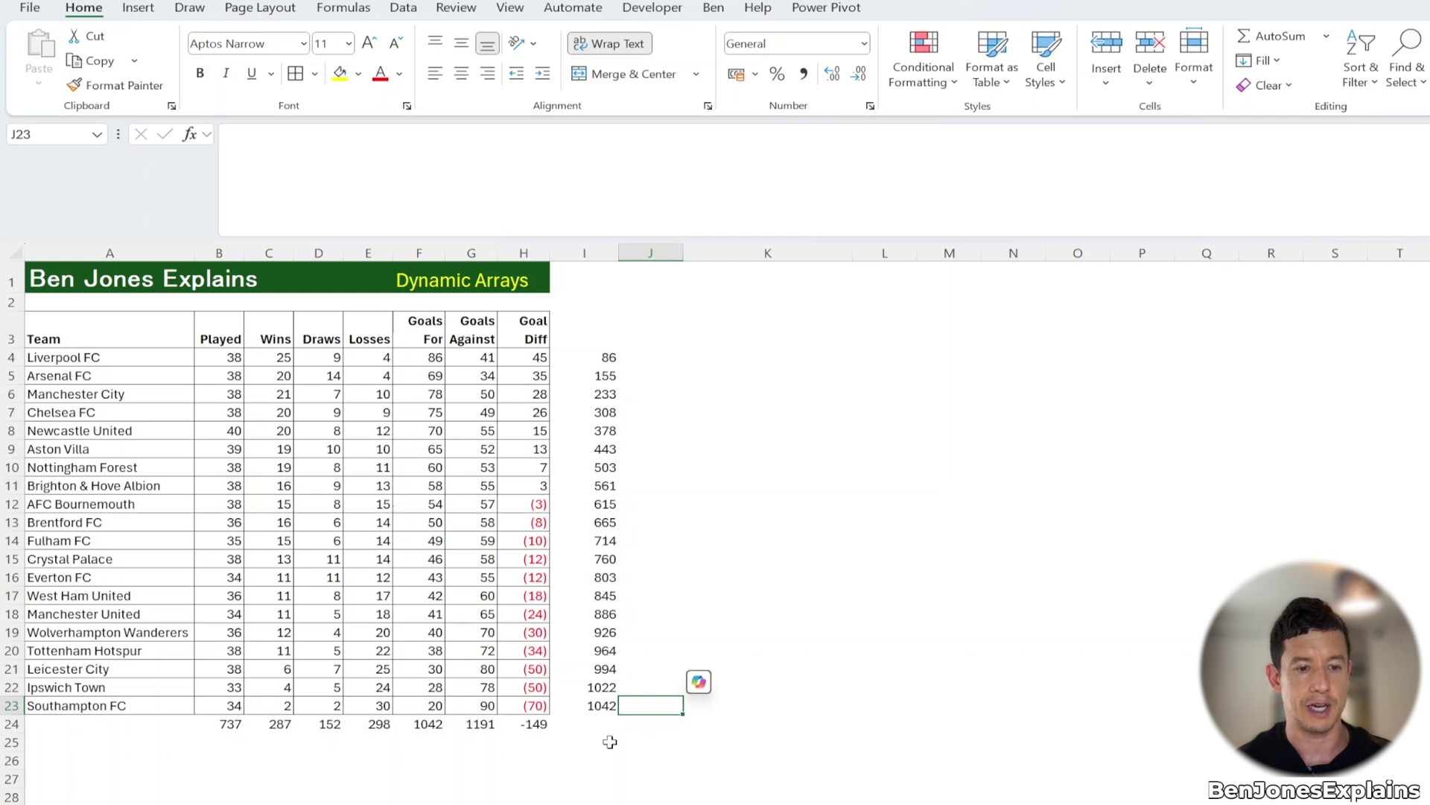
text(=re)
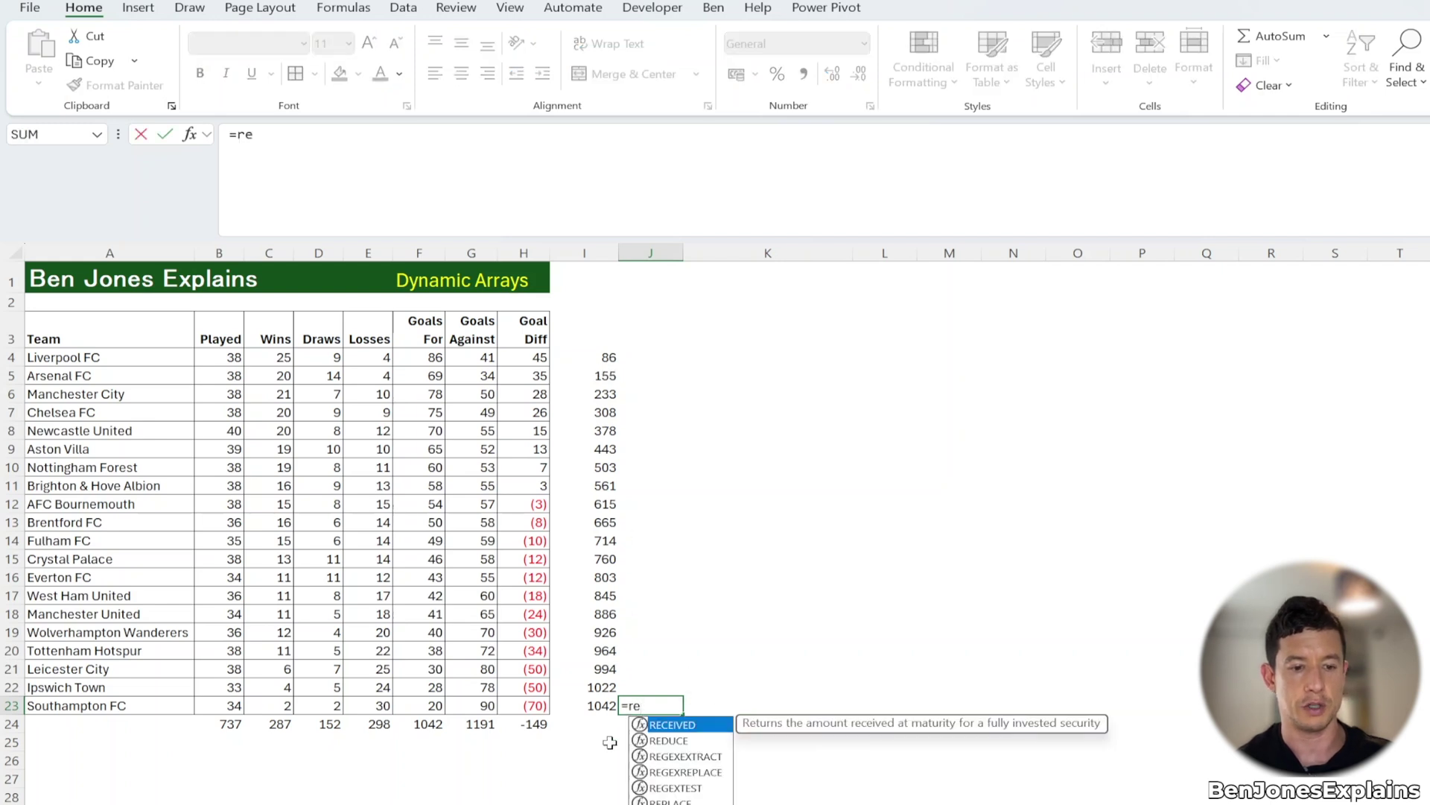
text(d)
key(Tab)
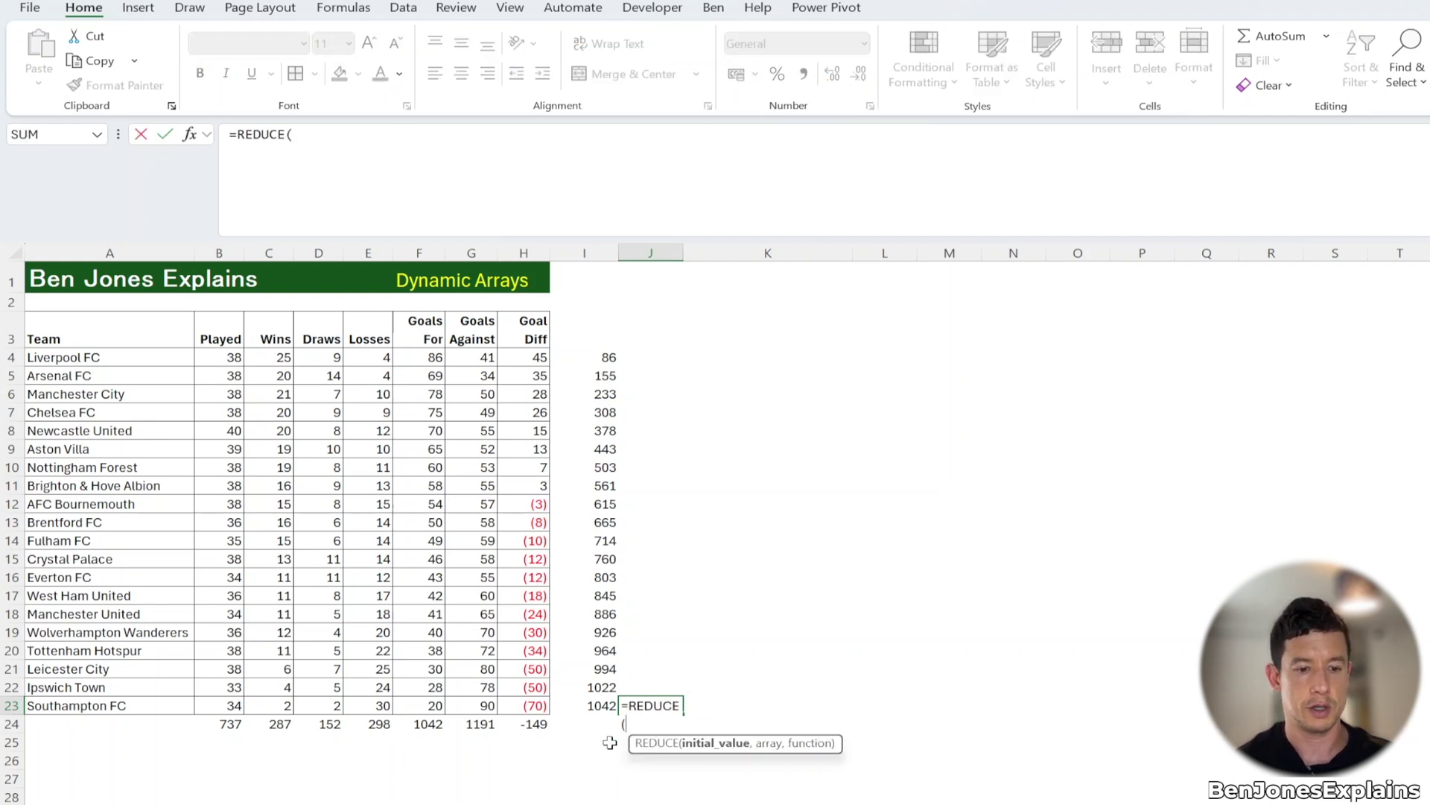
text(0,)
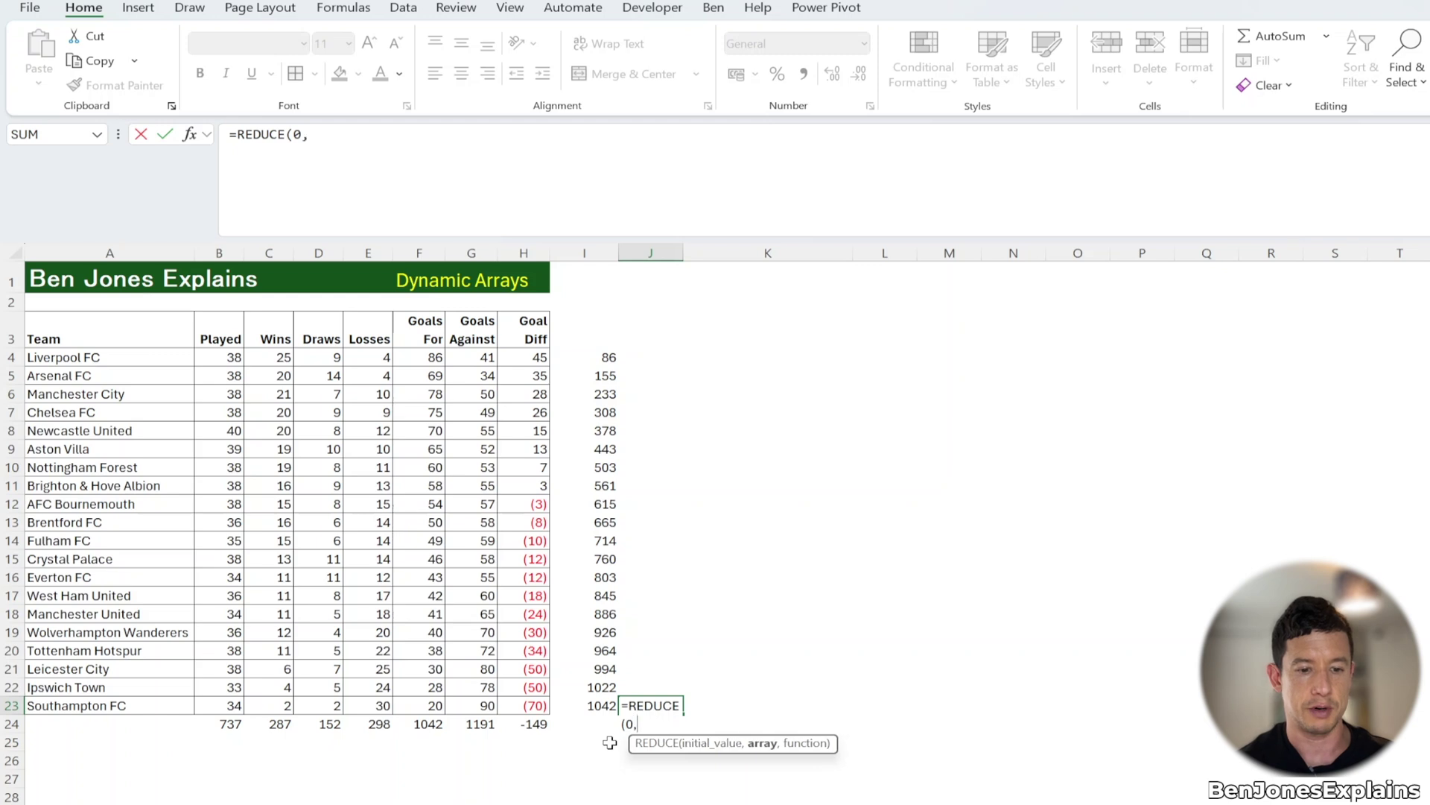
click(421, 357)
key(ctrl+shift+Down)
key(shift+Up)
Complete the REDUCE formula with LAMBDA(acc,curr,acc+curr), enter it to total goals for, and compare the result with the end of the SCAN running total.
text(,La)
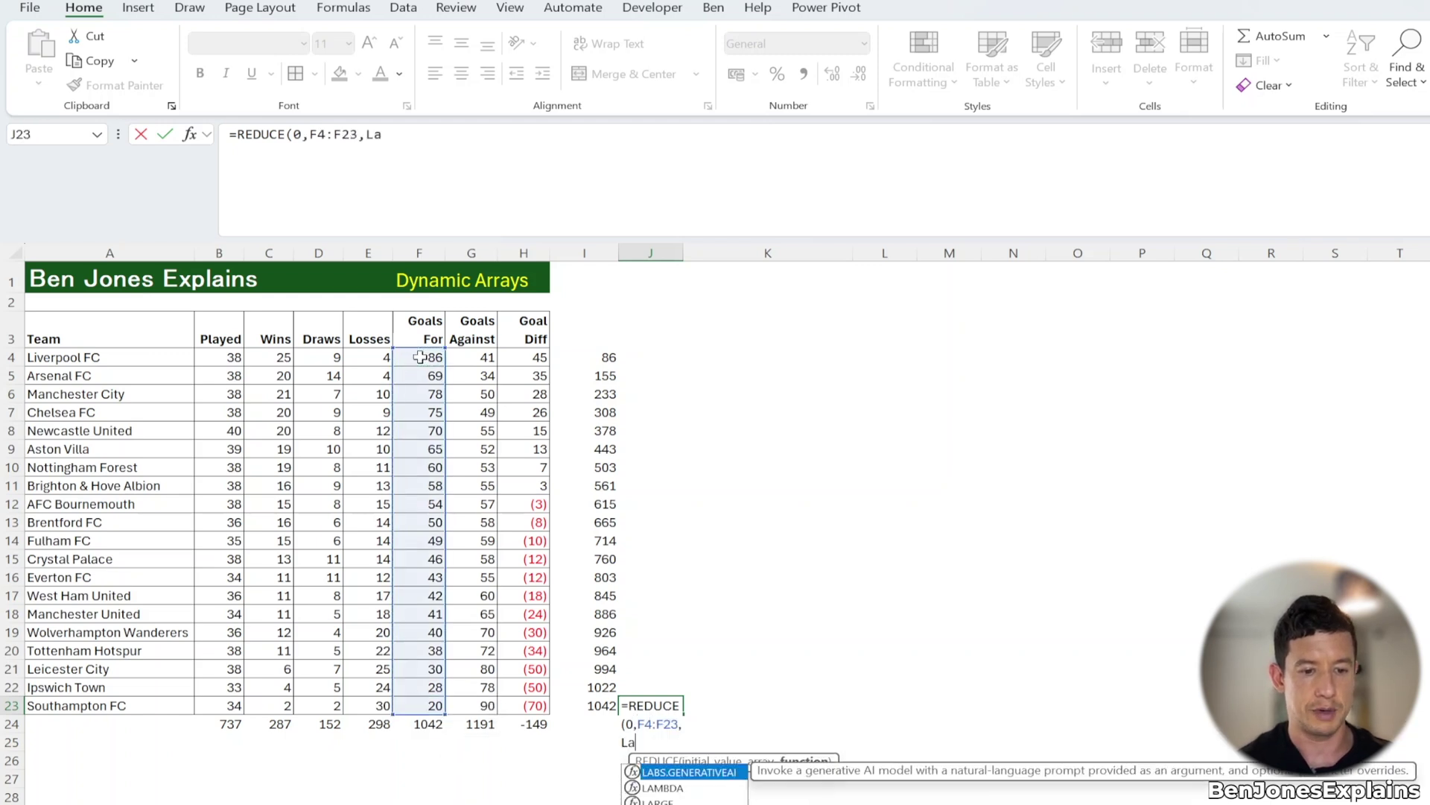
text(m)
key(Tab)
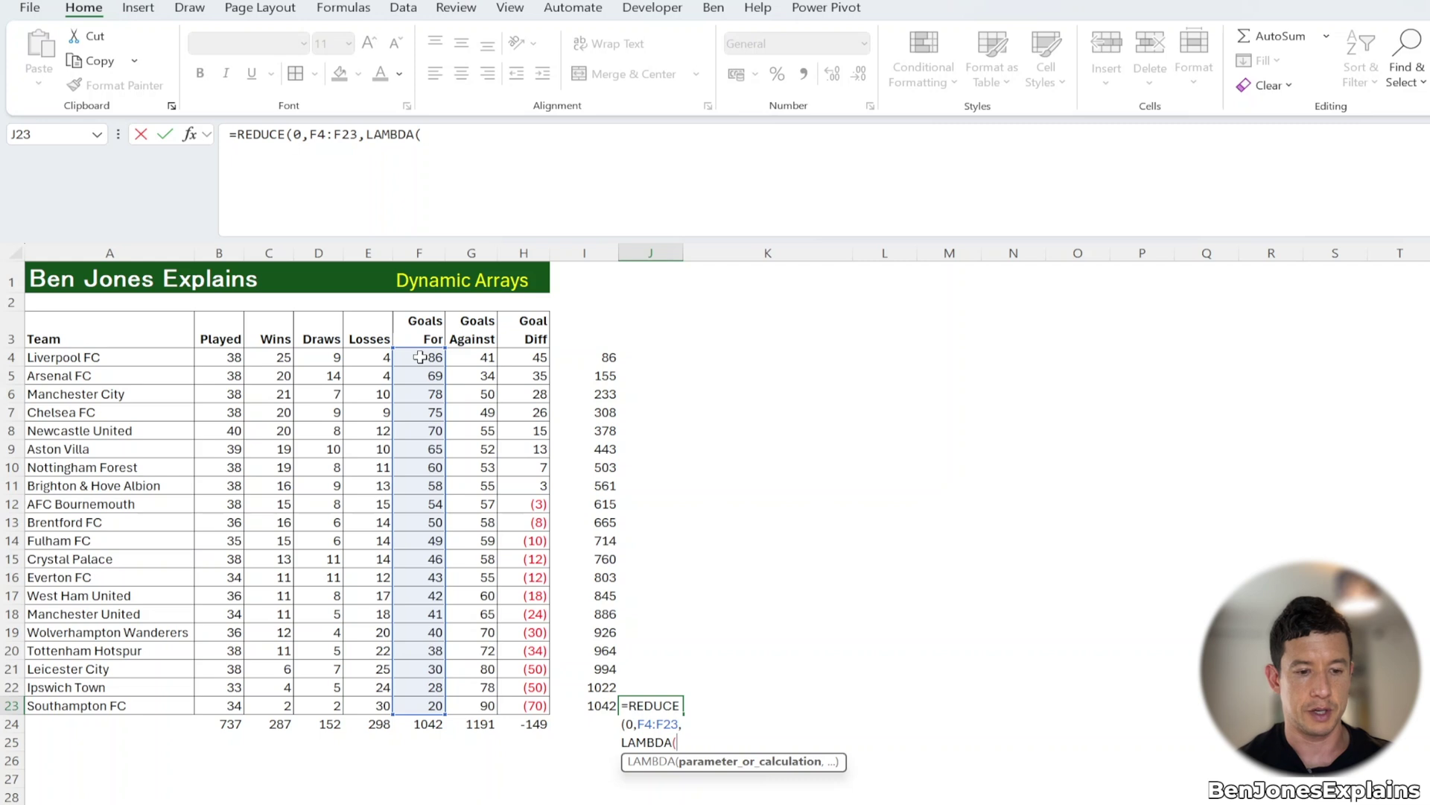
text(acc,curr)
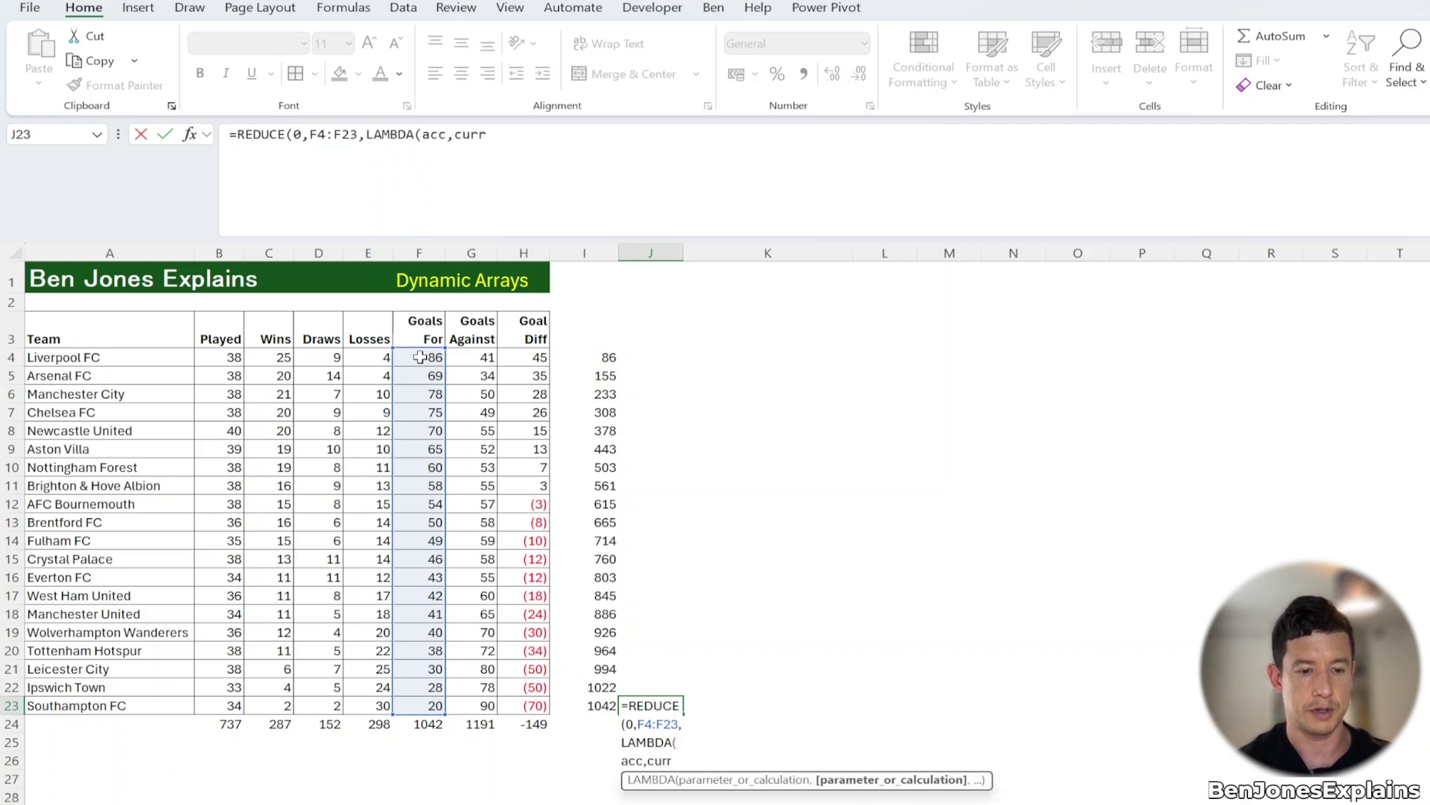
text(,acc+curr))
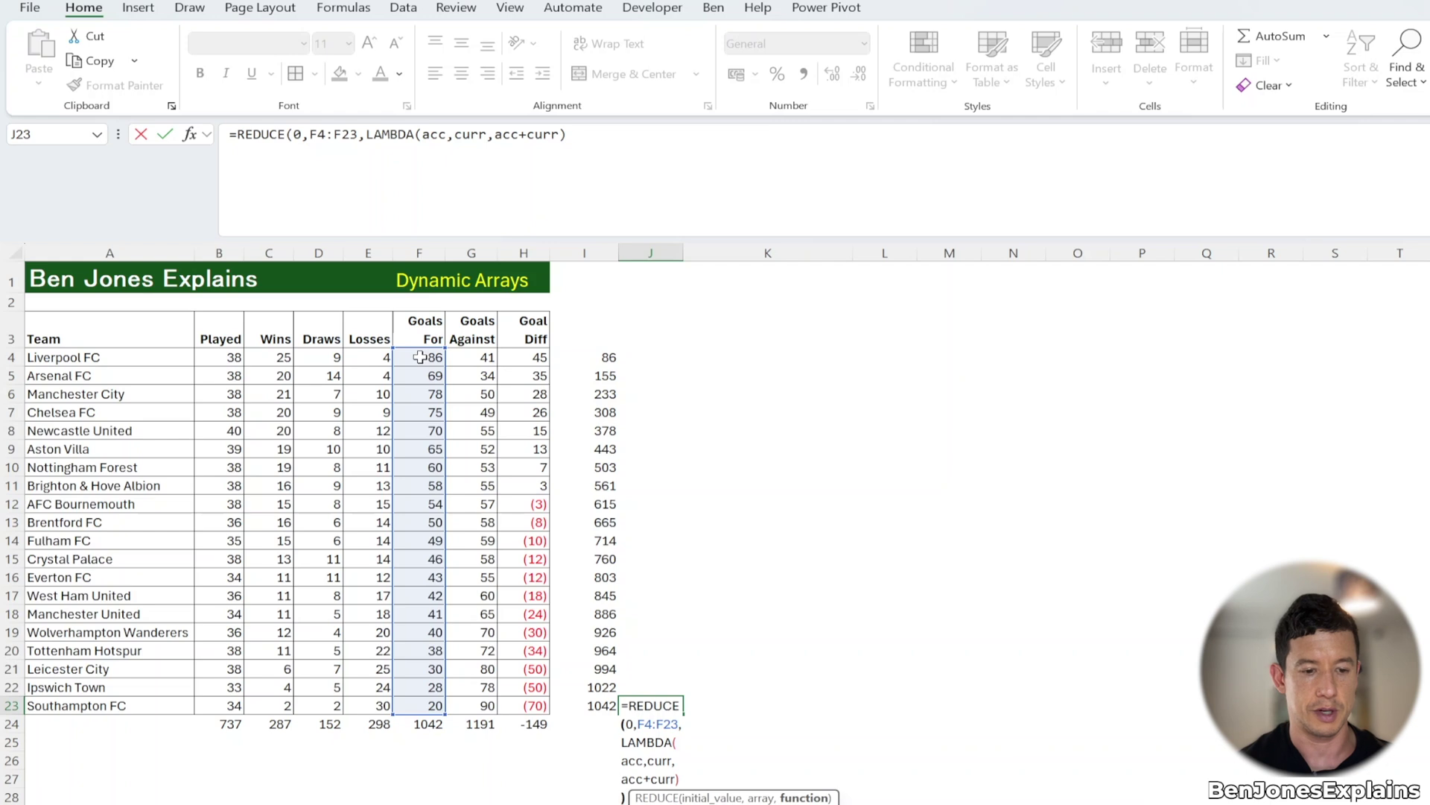
text())
key(ctrl+Return)
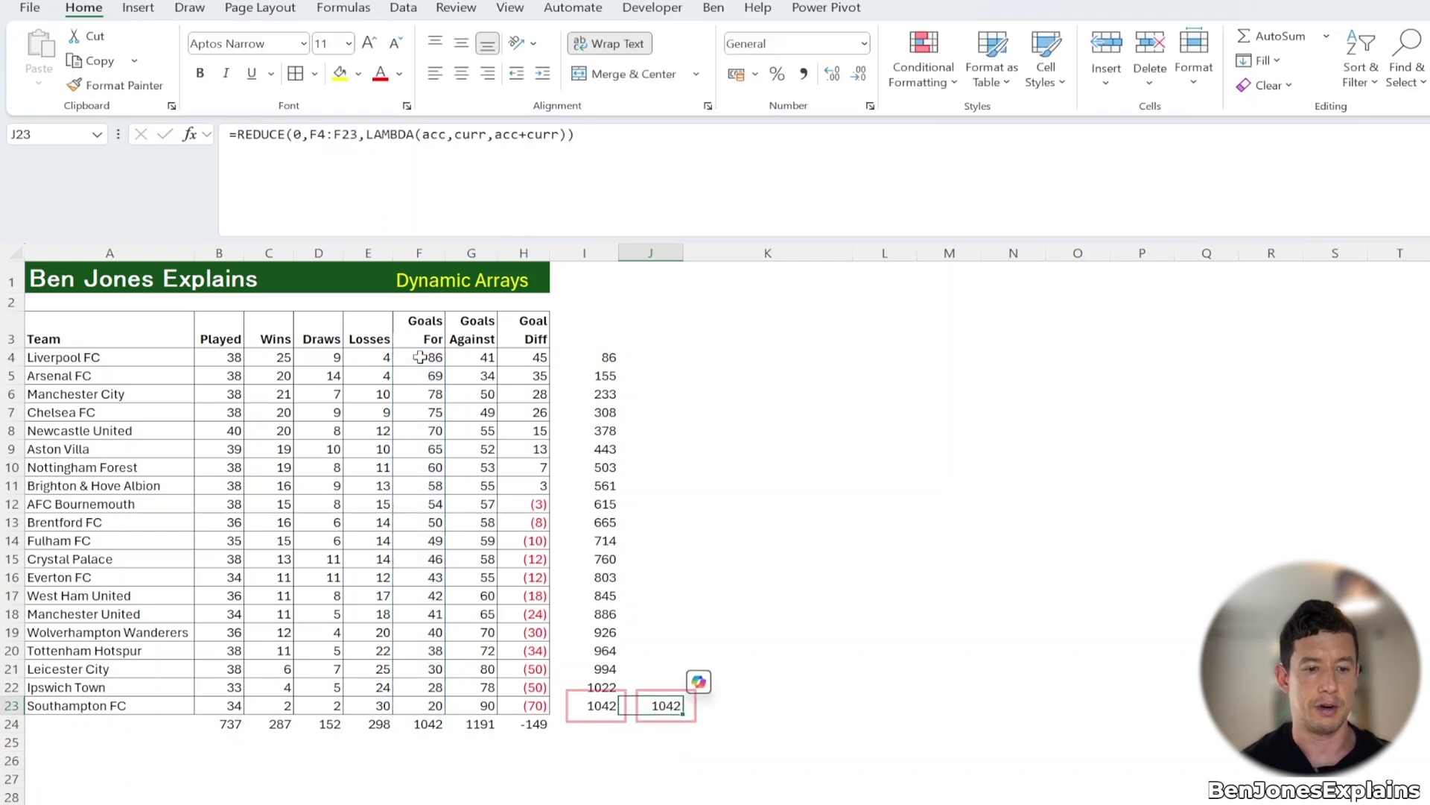
click(585, 703)
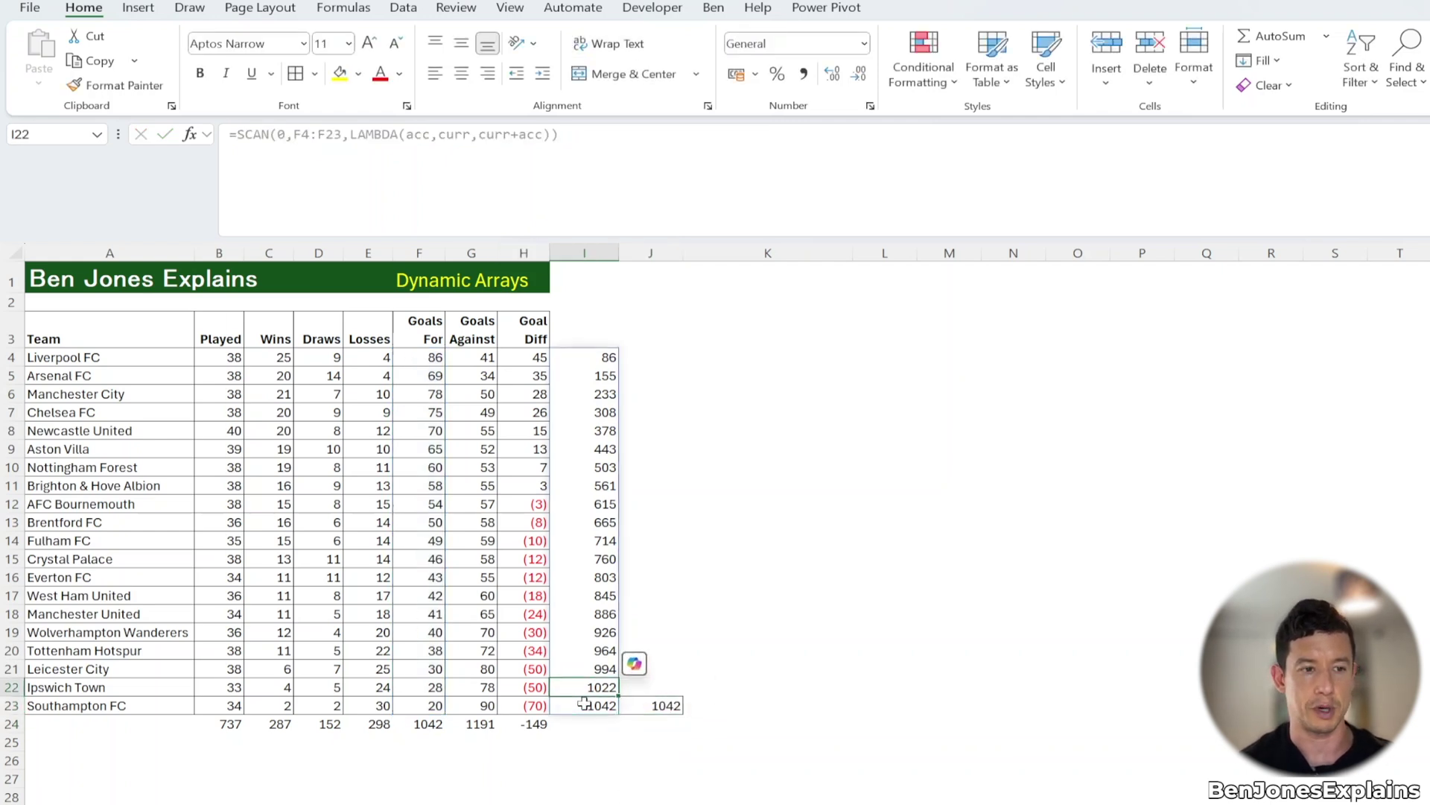
click(650, 705)
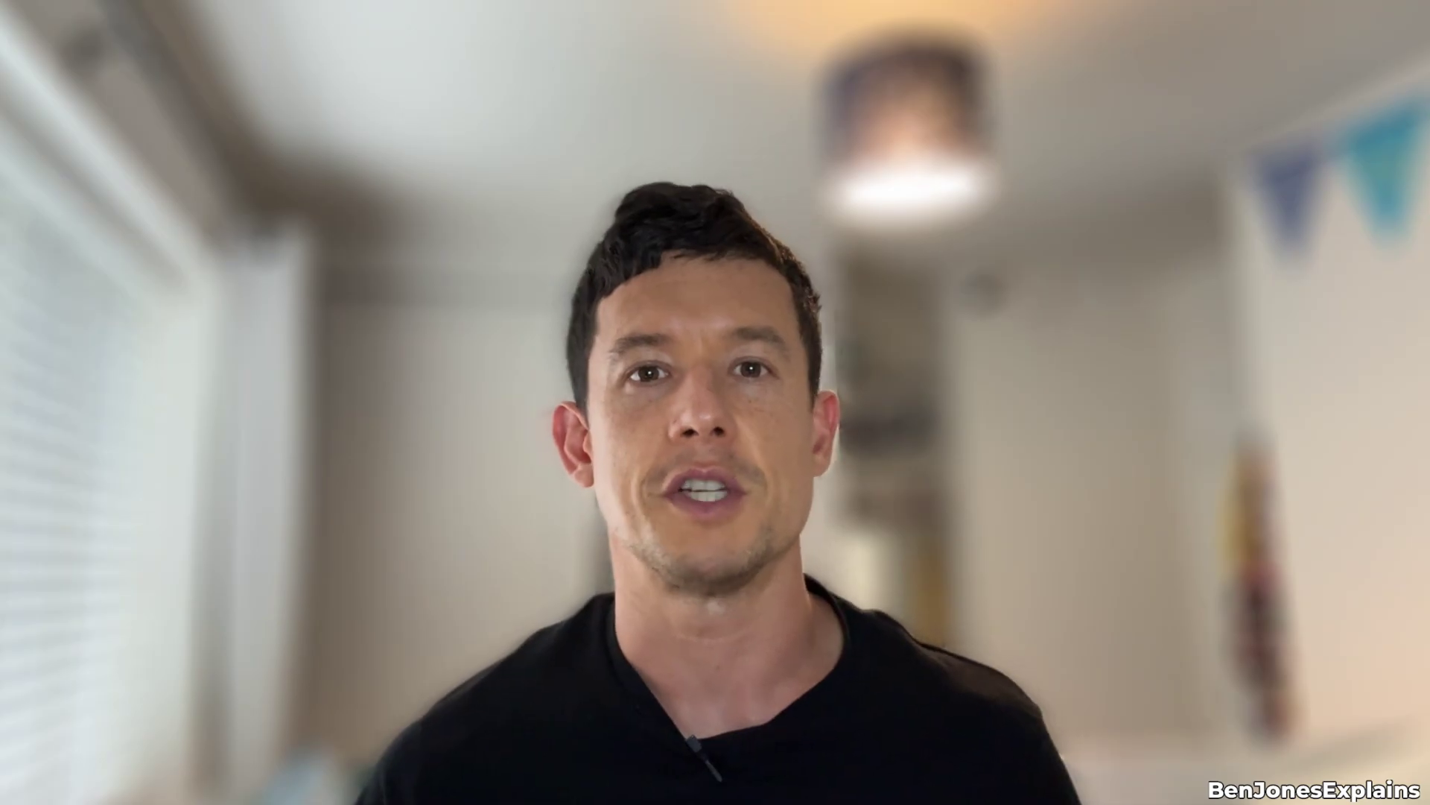